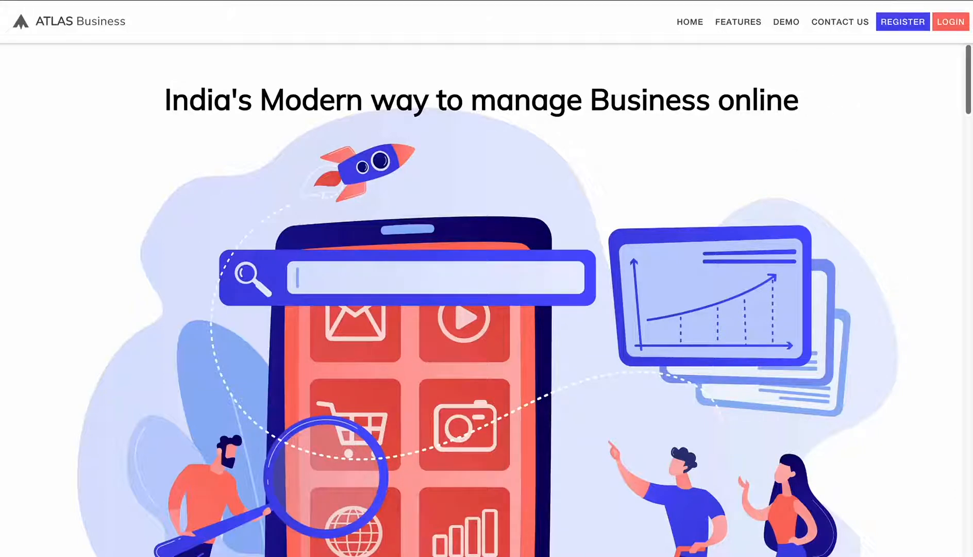
# - Start a new business registration and enter the owner's first and last name
pyautogui.click(912, 21)
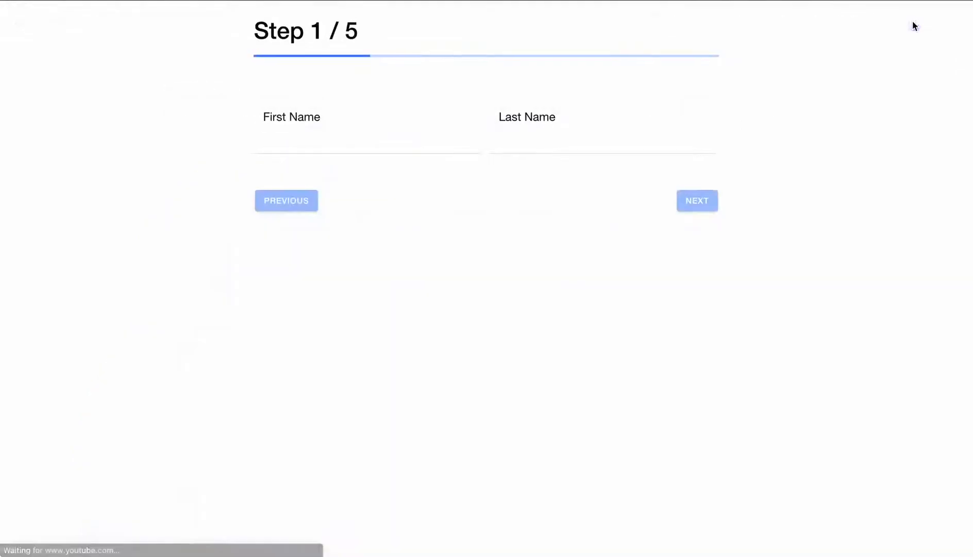
pyautogui.click(339, 143)
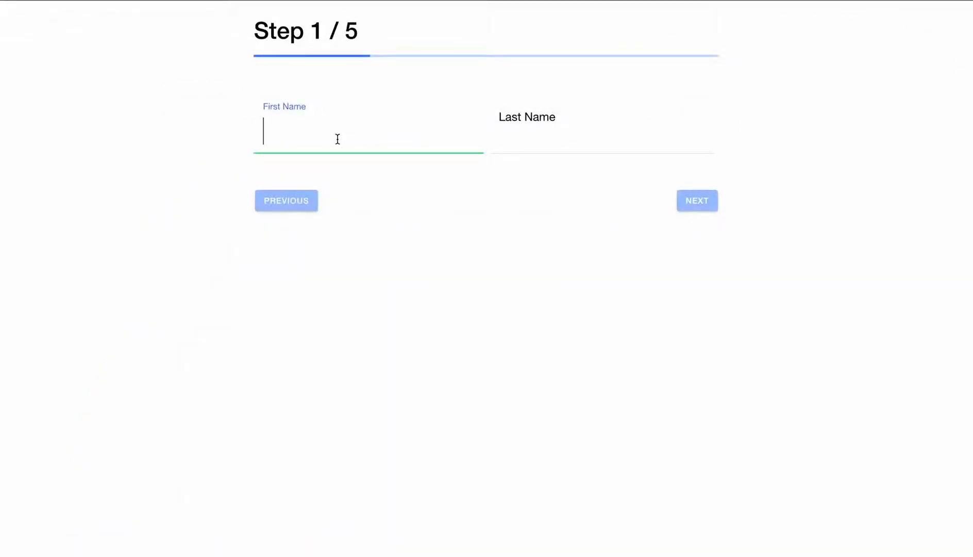
pyautogui.write('A')
pyautogui.press('Tab')
pyautogui.write('Kumar')
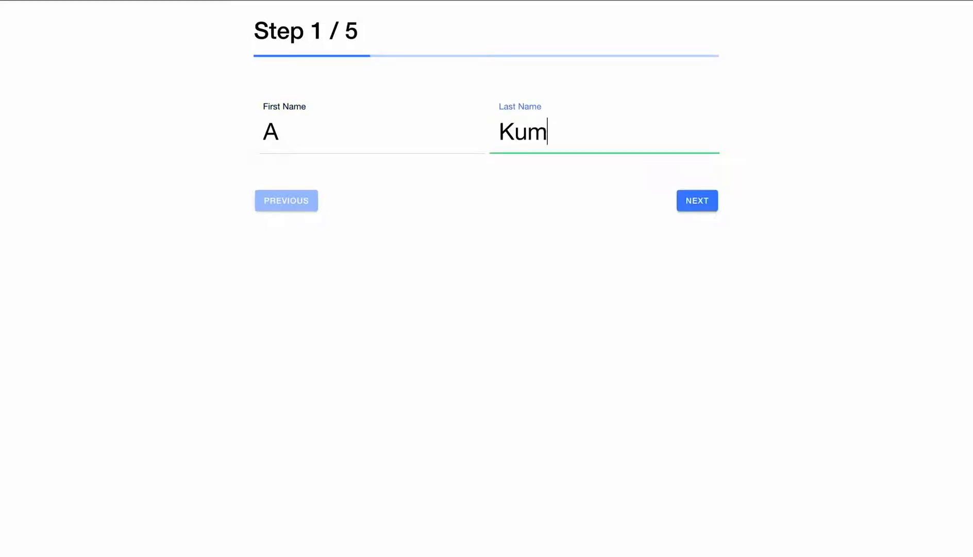
pyautogui.click(694, 206)
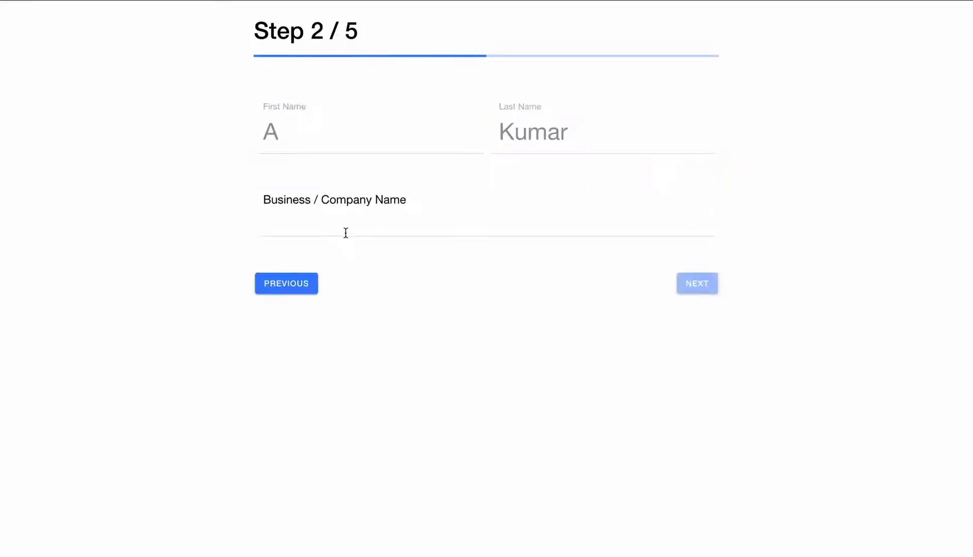
# - Enter company name 'ABC Fashion Pvt. Ltd.' and the business e-mail, reaching step 4
pyautogui.click(332, 225)
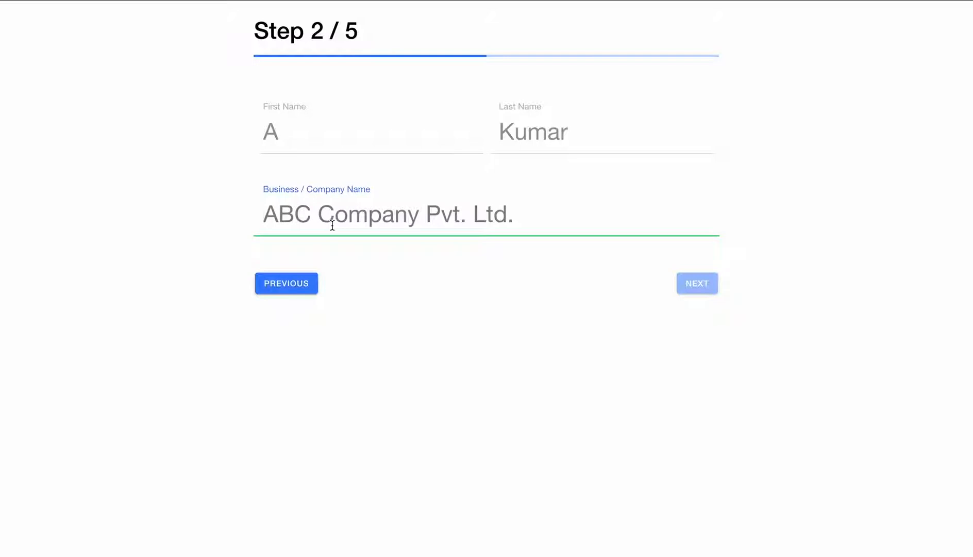
pyautogui.write('ABC ')
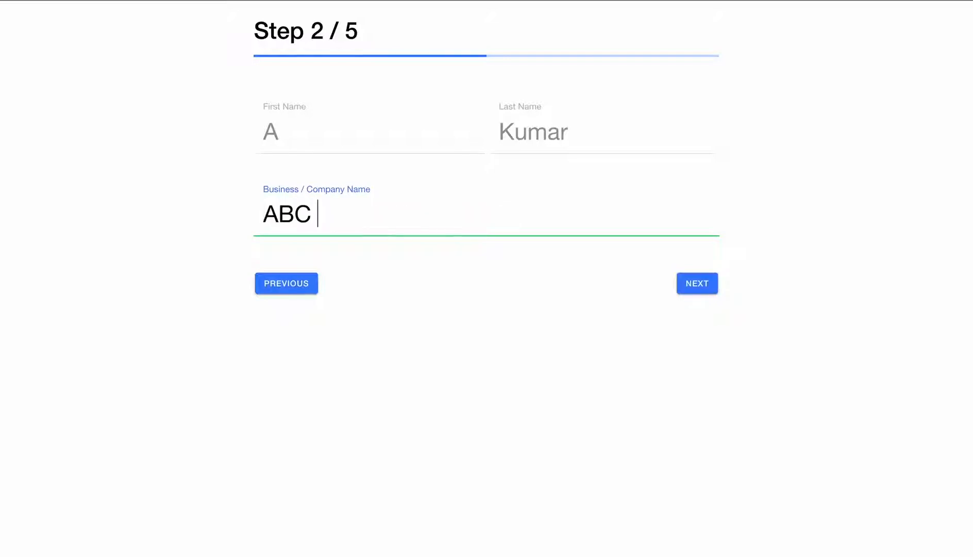
pyautogui.write('Fashi')
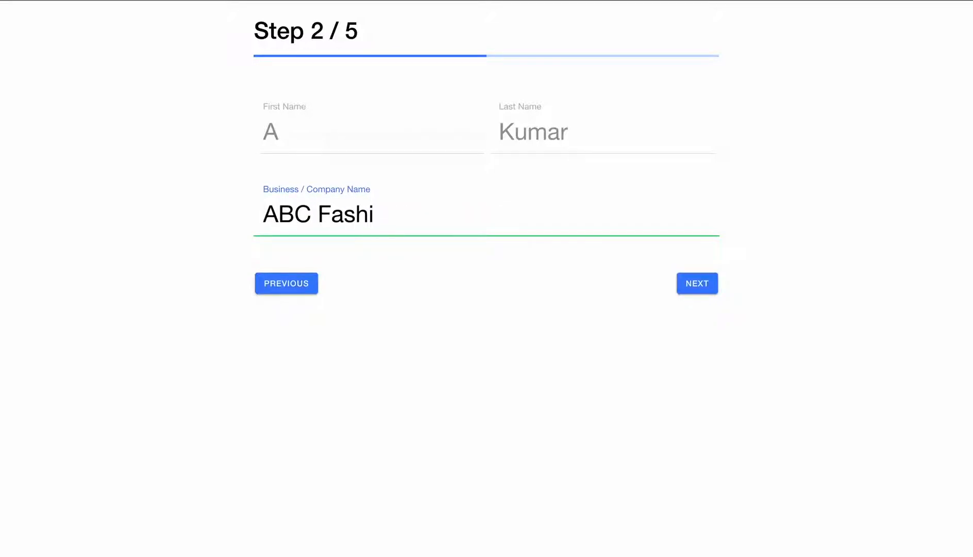
pyautogui.write('on Pv')
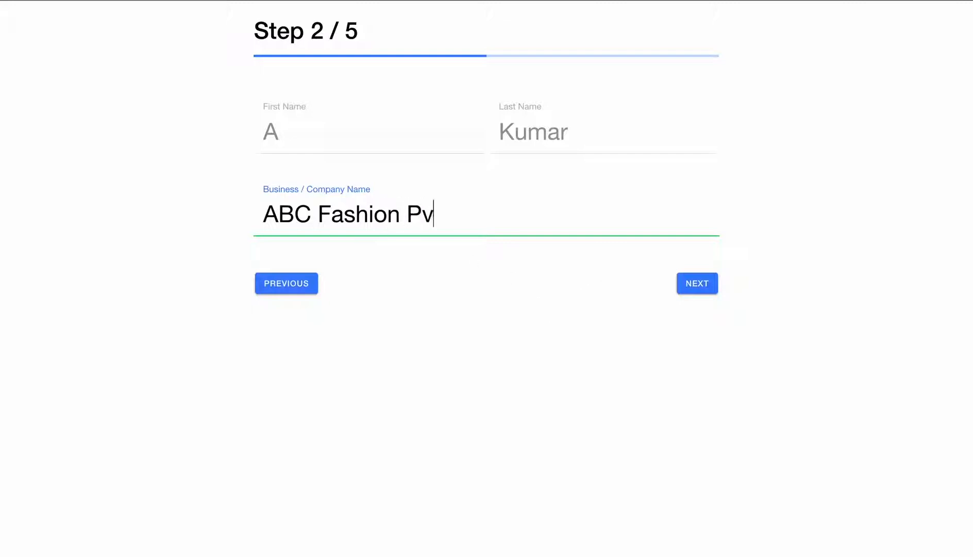
pyautogui.write('t. Ltd.')
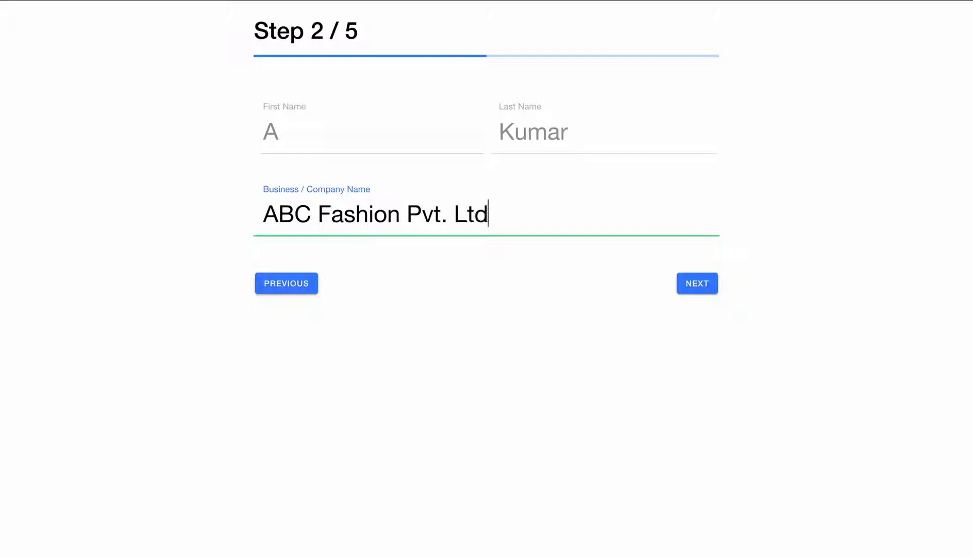
pyautogui.click(698, 283)
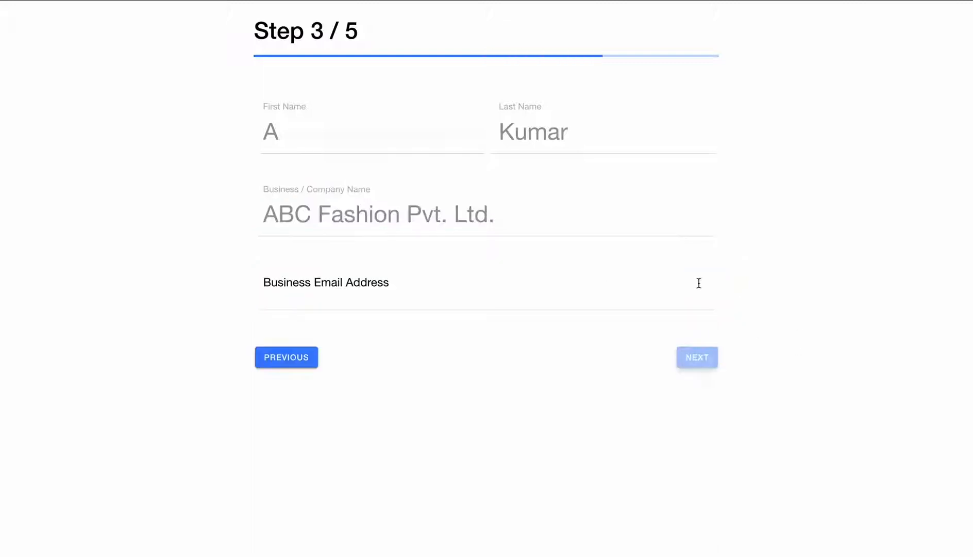
pyautogui.click(365, 290)
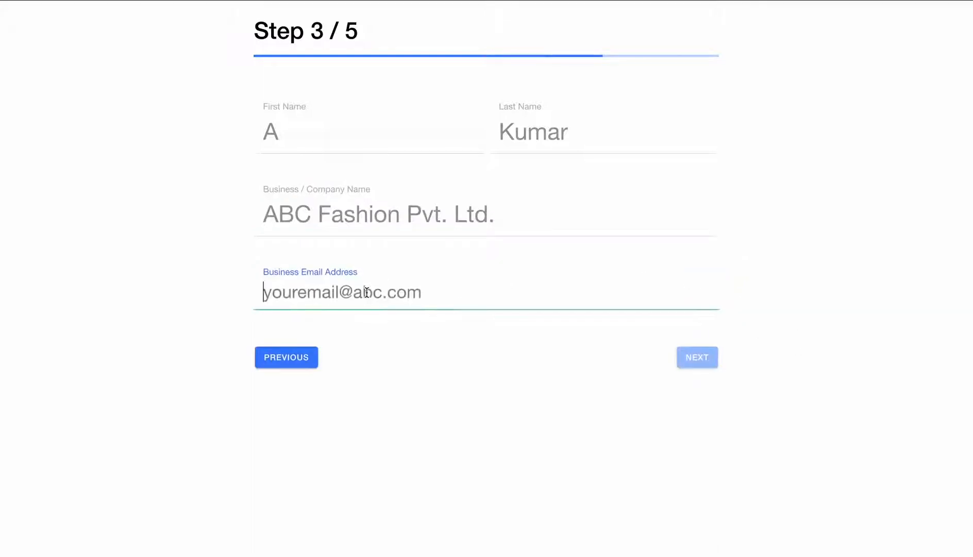
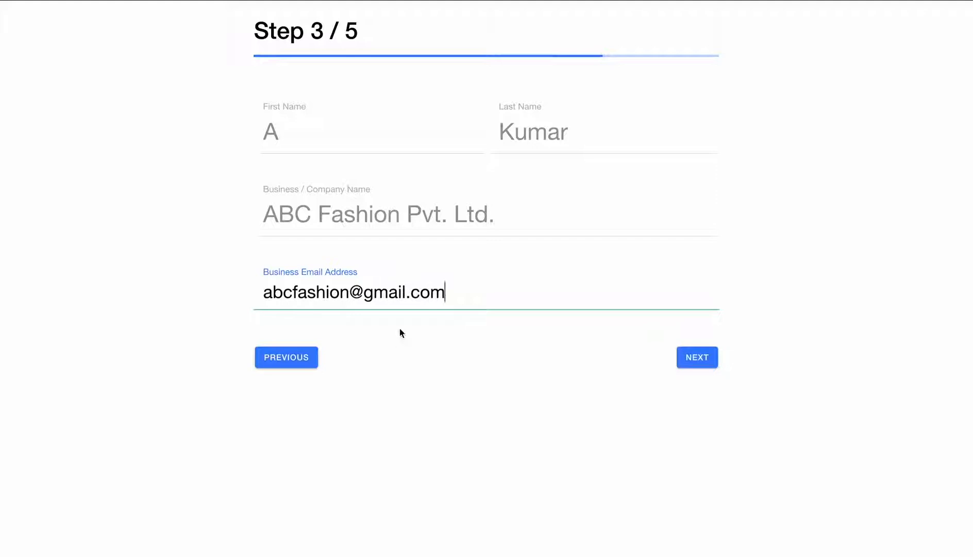
pyautogui.click(709, 362)
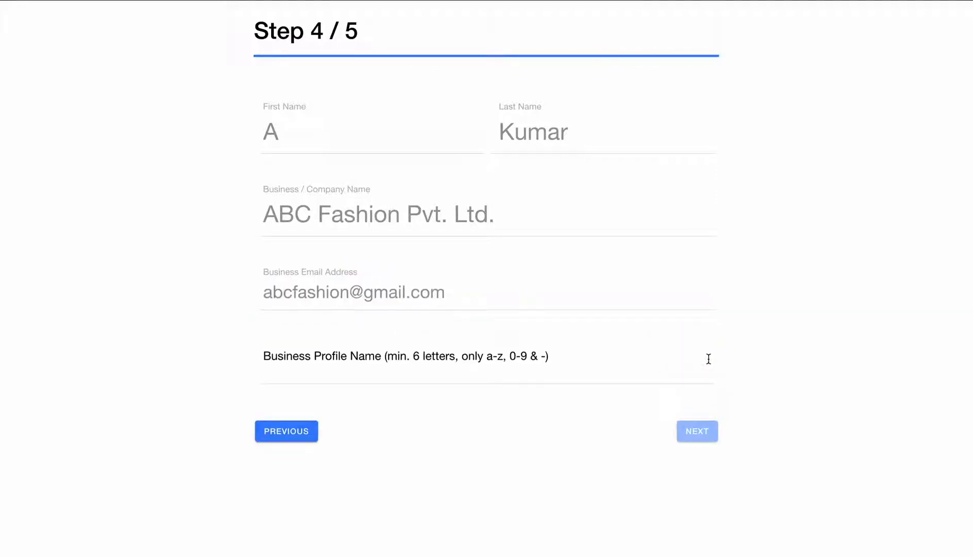
# - Set the business profile name to abc-fashion
pyautogui.click(413, 371)
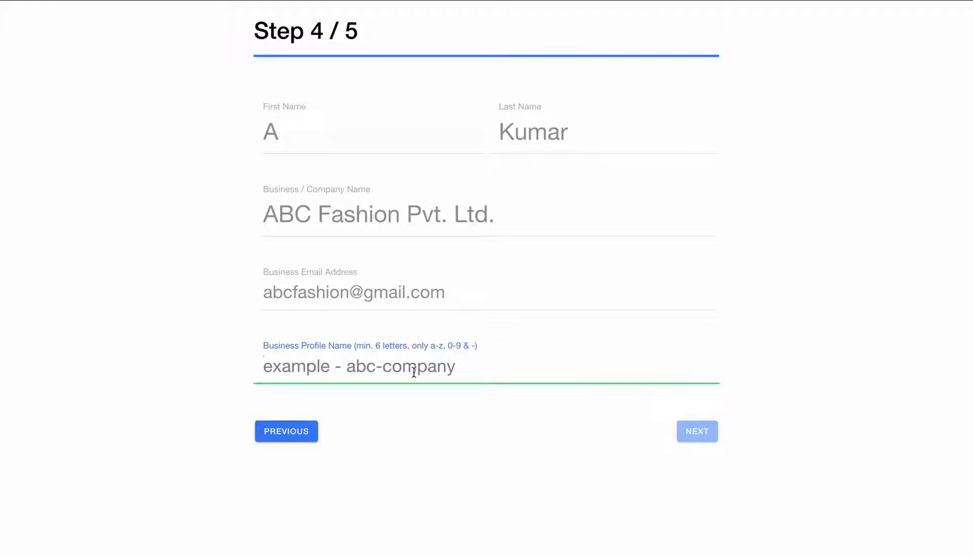
pyautogui.write('abc')
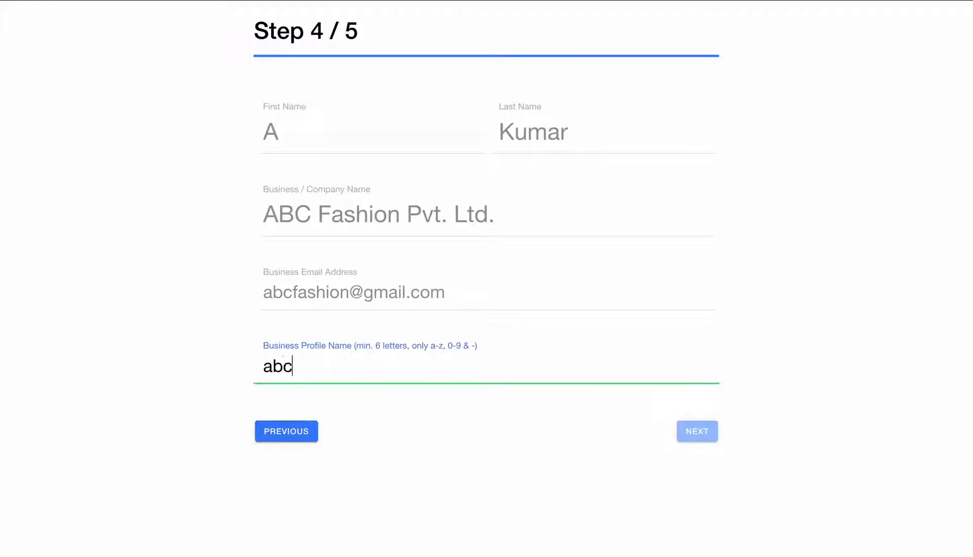
pyautogui.write('-fa')
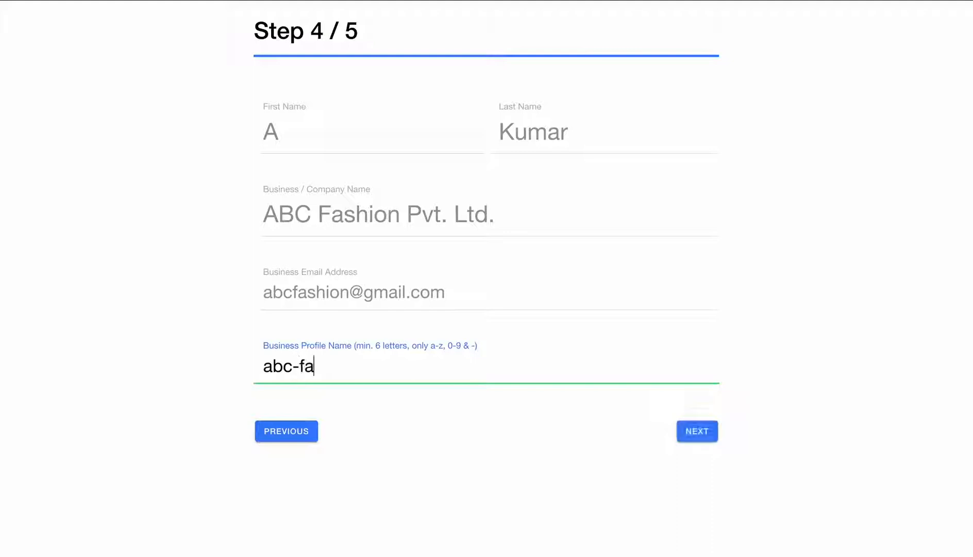
pyautogui.write('shion')
pyautogui.click(692, 431)
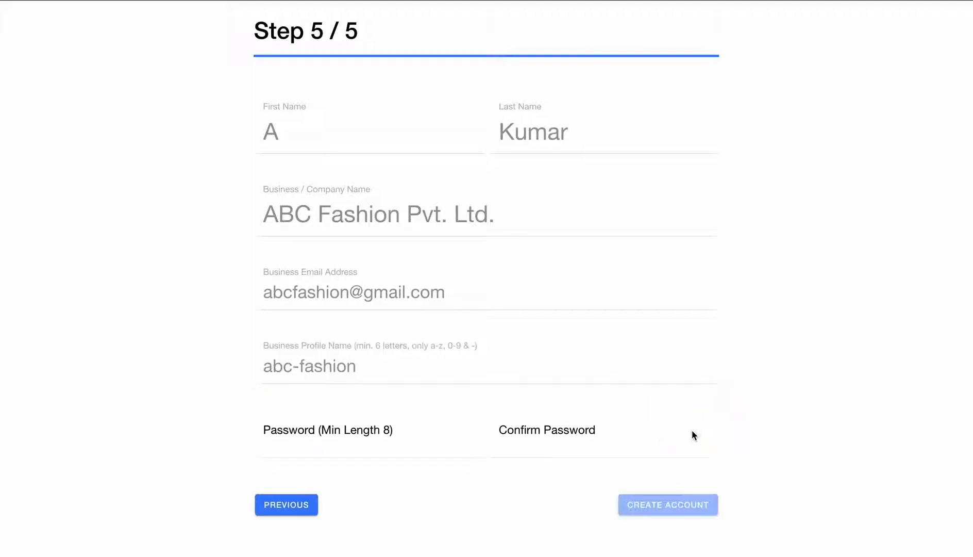
# - Enter and confirm the account password, then create the account
pyautogui.click(294, 447)
pyautogui.write('abc1234')
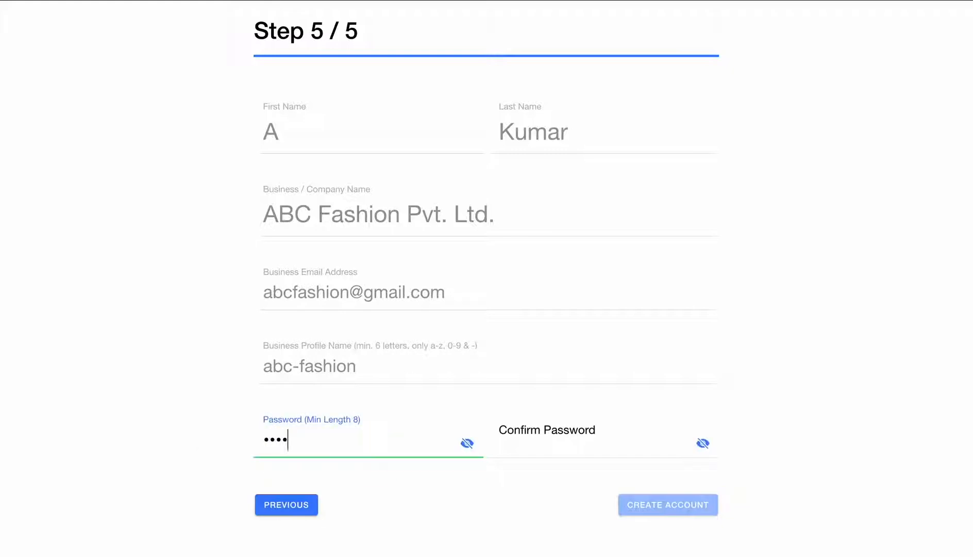
pyautogui.write('5')
pyautogui.click(523, 443)
pyautogui.write('abc123')
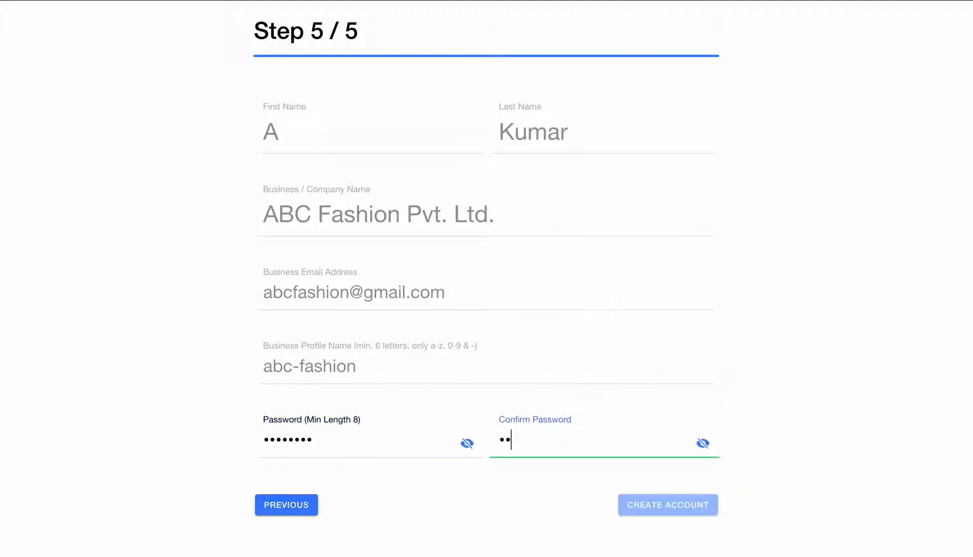
pyautogui.write('45')
pyautogui.click(658, 506)
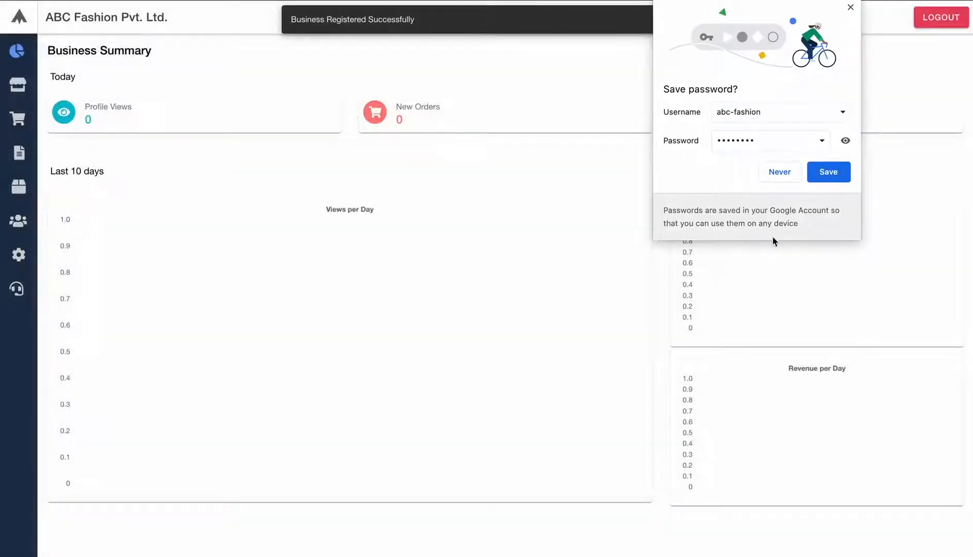
# - Save the login in Chrome with the business e-mail as username, then open the website builder
pyautogui.click(832, 113)
pyautogui.click(843, 113)
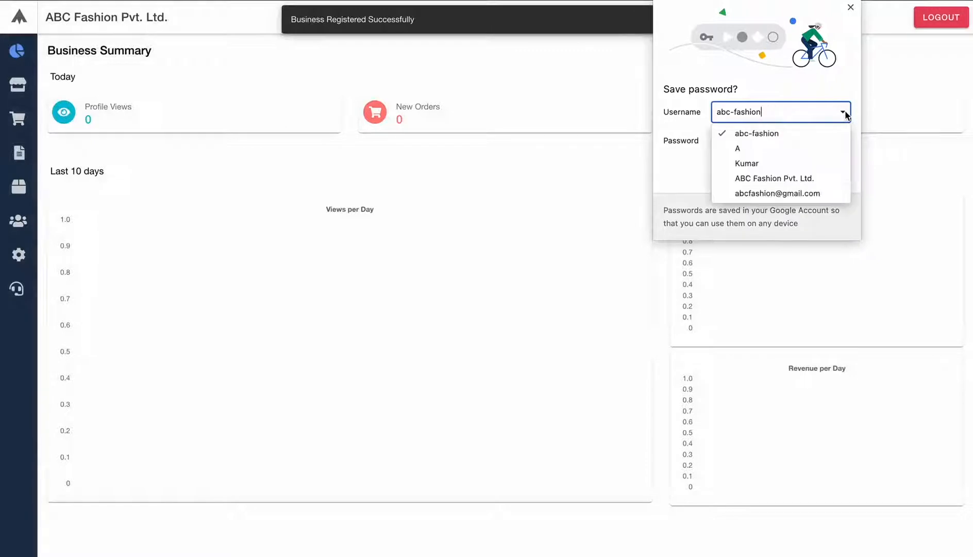
pyautogui.click(787, 194)
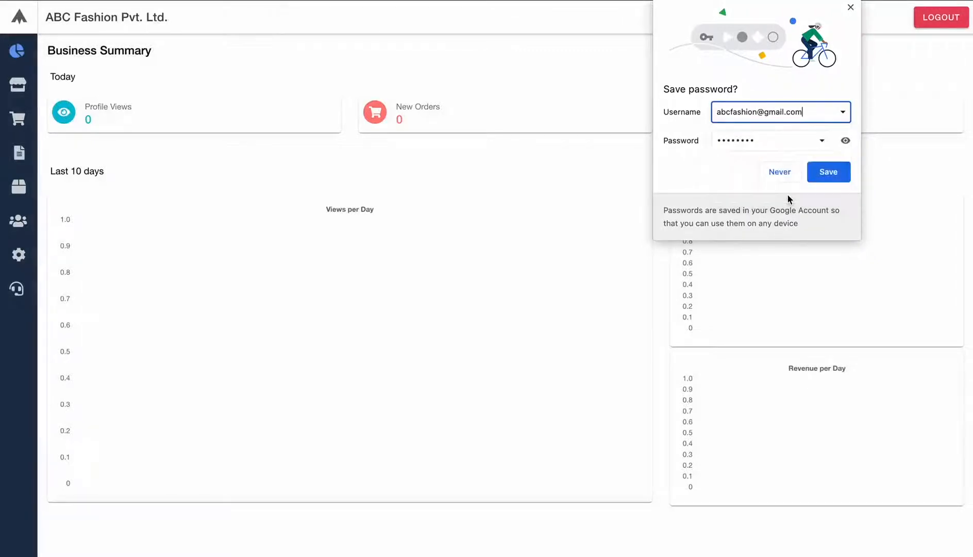
pyautogui.click(822, 176)
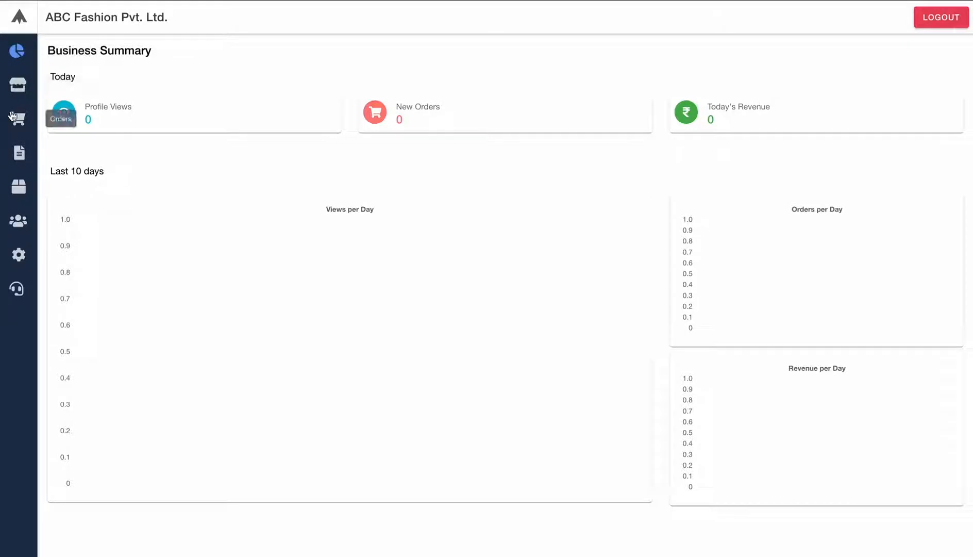
pyautogui.click(21, 84)
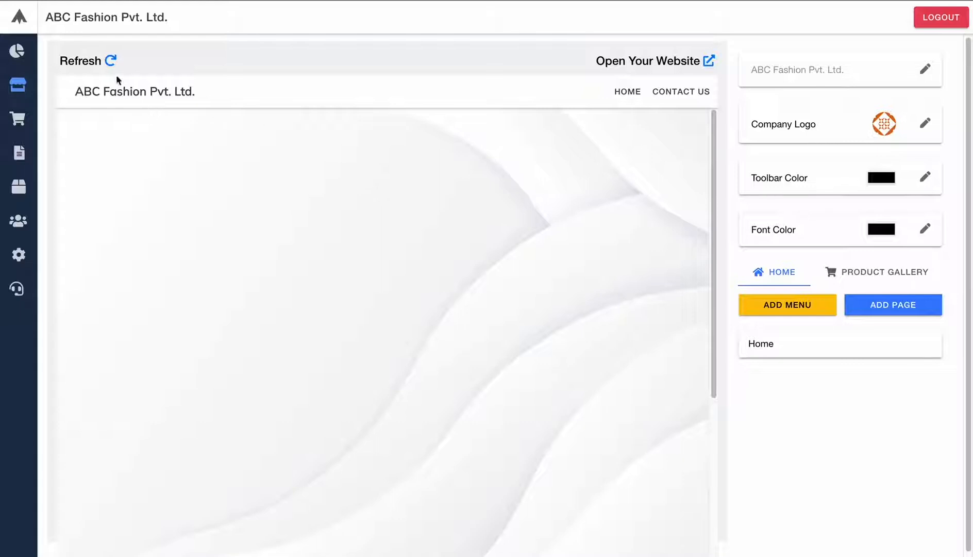
pyautogui.click(710, 62)
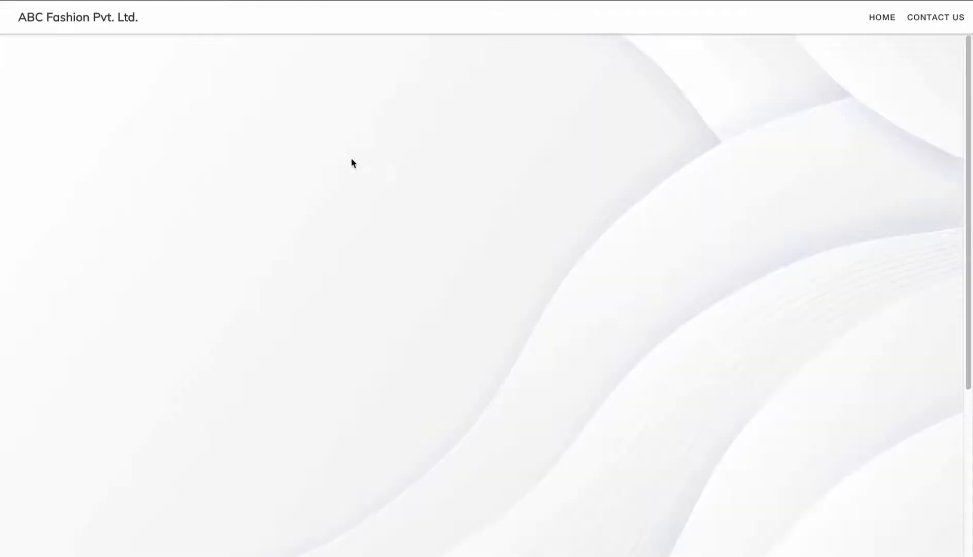
pyautogui.scroll(-5, 310, 153)
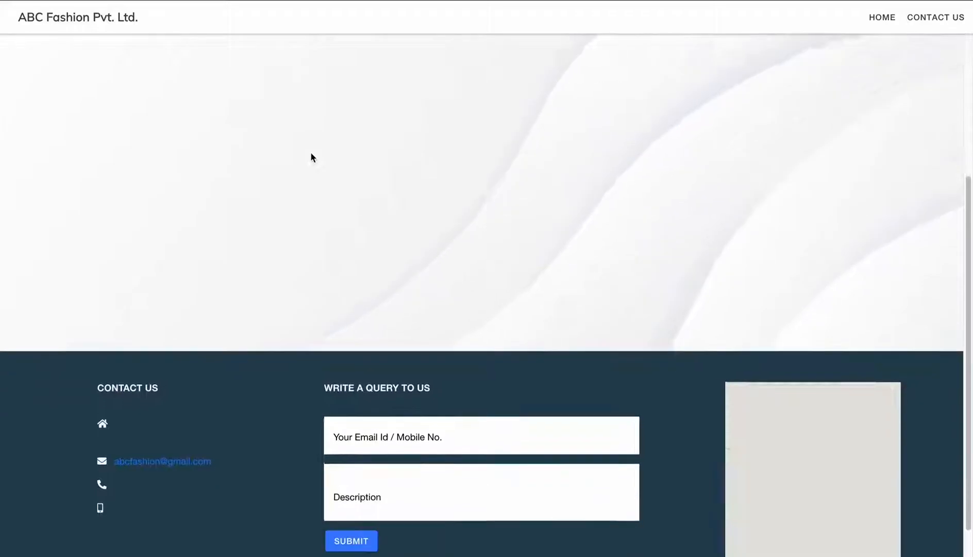
pyautogui.scroll(4, 309, 153)
pyautogui.scroll(1, 310, 154)
pyautogui.press('super+w')
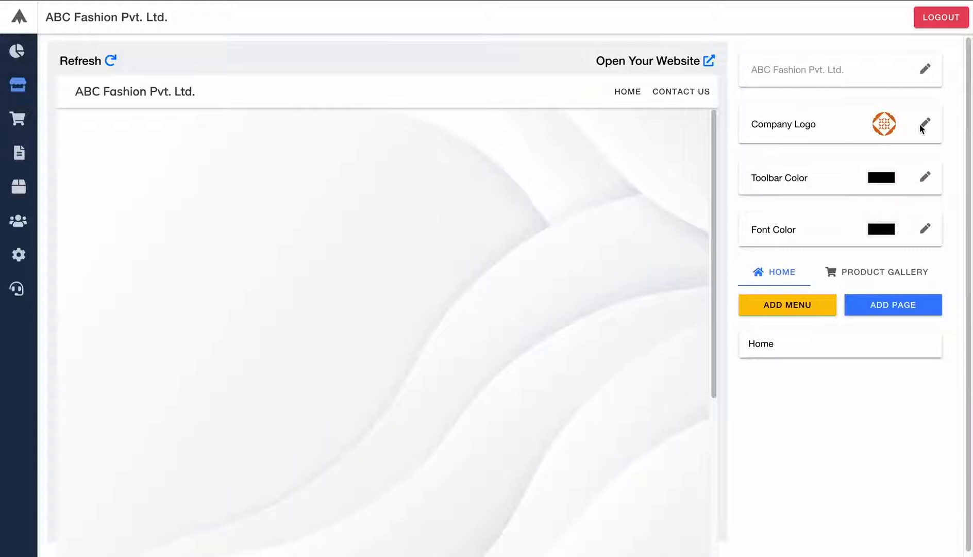
# - Set the toolbar colour to near-black RGB 21, 20, 20 and save it
pyautogui.click(925, 176)
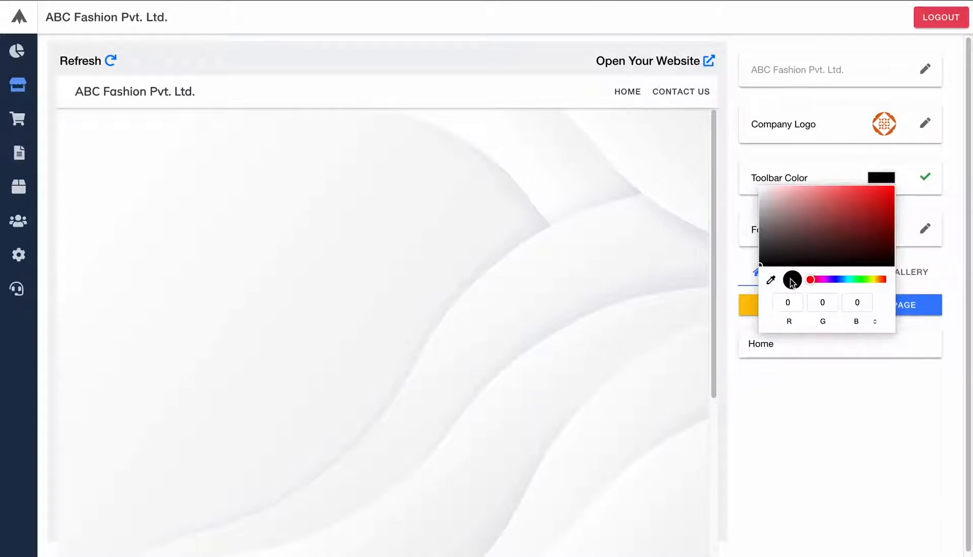
pyautogui.click(925, 178)
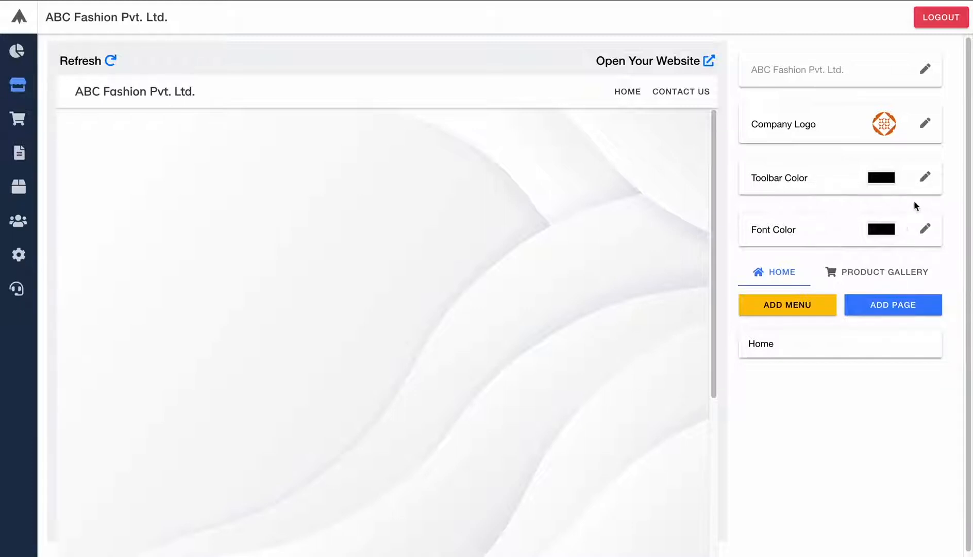
pyautogui.click(925, 177)
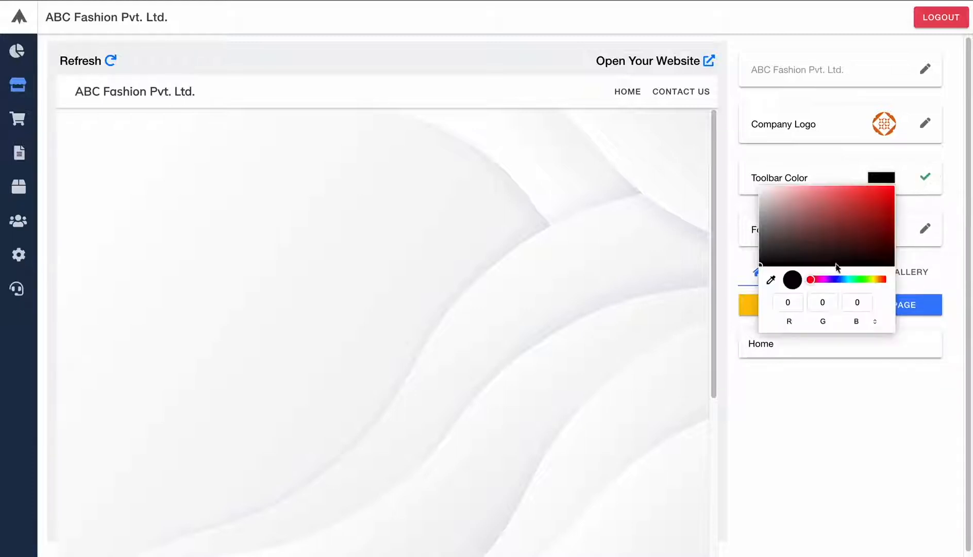
pyautogui.click(768, 259)
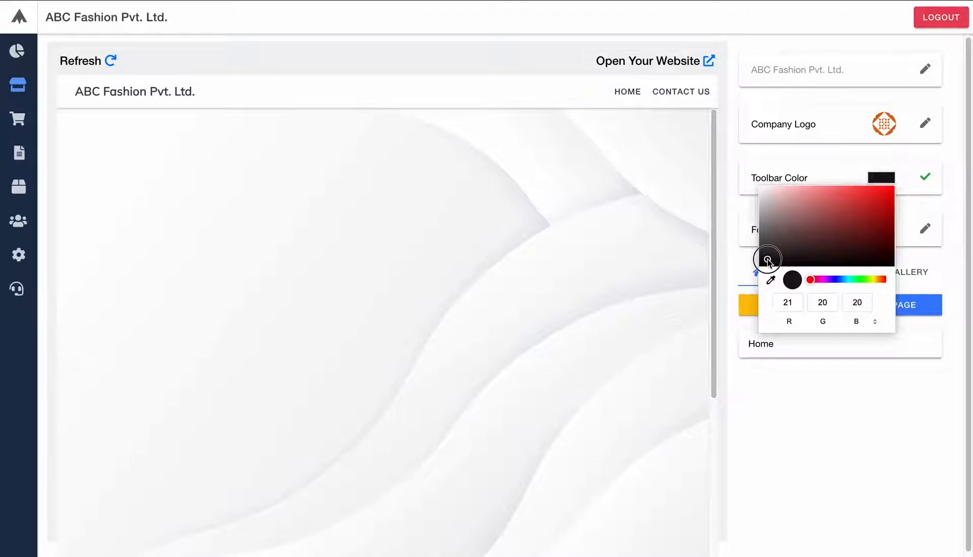
pyautogui.click(916, 189)
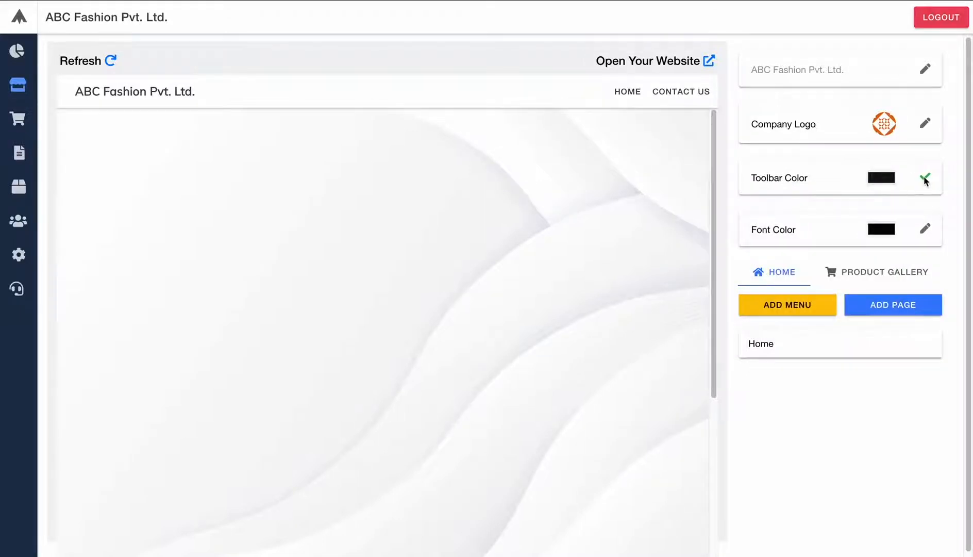
pyautogui.click(924, 177)
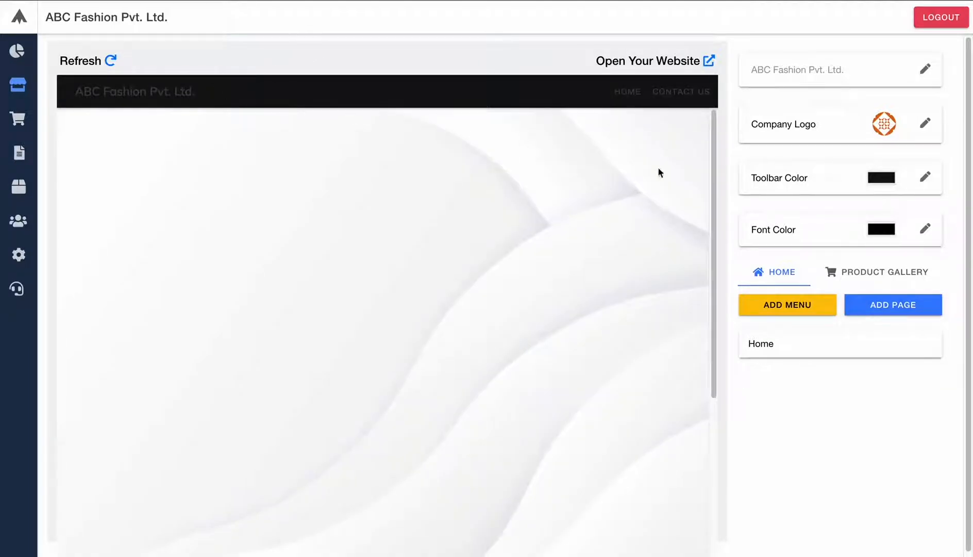
# - Lighten the site font colour to near-white and save it
pyautogui.click(878, 235)
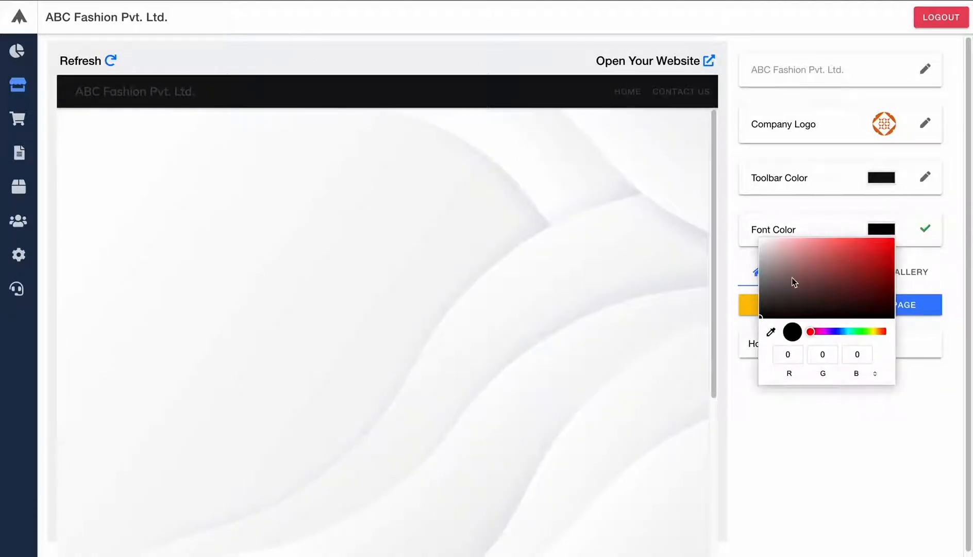
pyautogui.moveTo(795, 281)
pyautogui.mouseDown()
pyautogui.moveTo(756, 242)
pyautogui.moveTo(762, 221)
pyautogui.mouseUp()
pyautogui.click(770, 219)
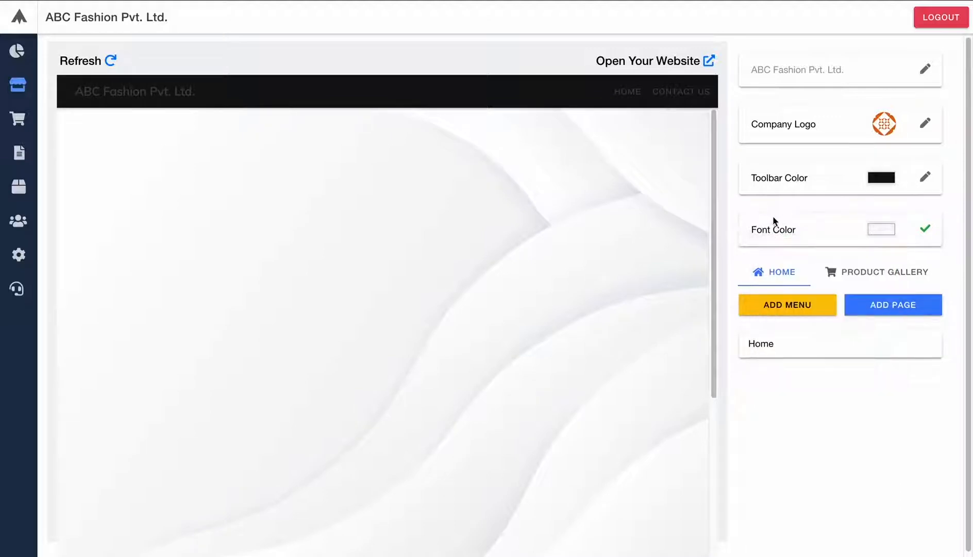
pyautogui.click(924, 230)
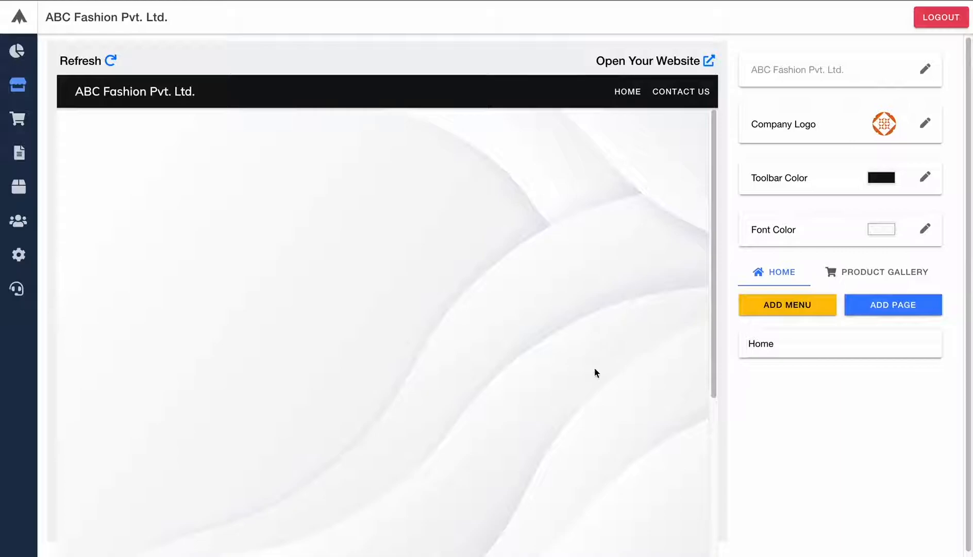
pyautogui.click(804, 346)
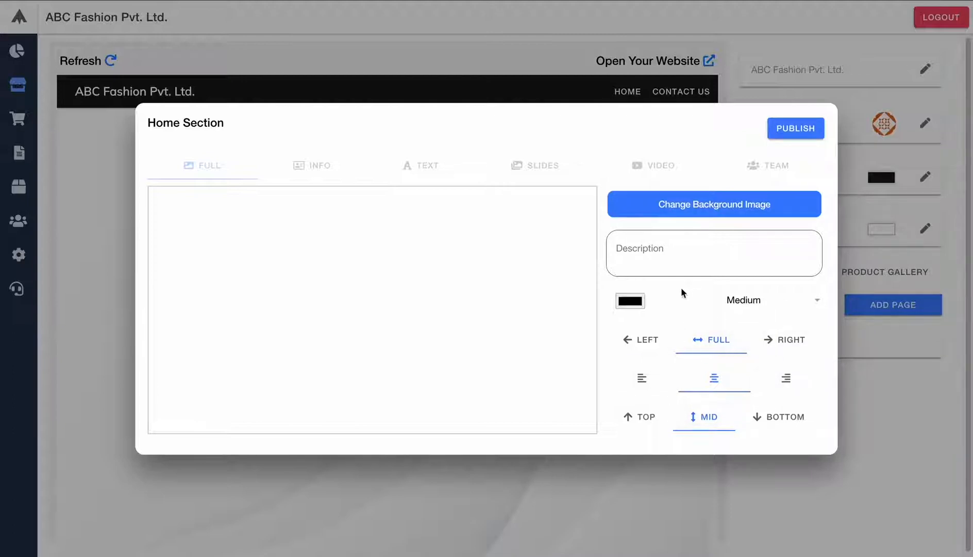
# - Type 'Welcome to ABC Fashion!!' as the Home section description
pyautogui.click(672, 251)
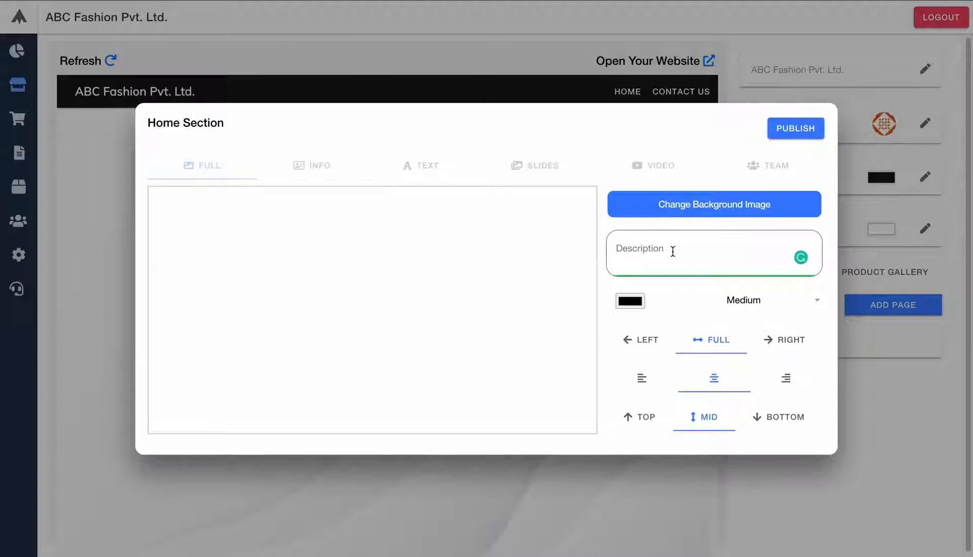
pyautogui.write('Welcom')
pyautogui.write('w')
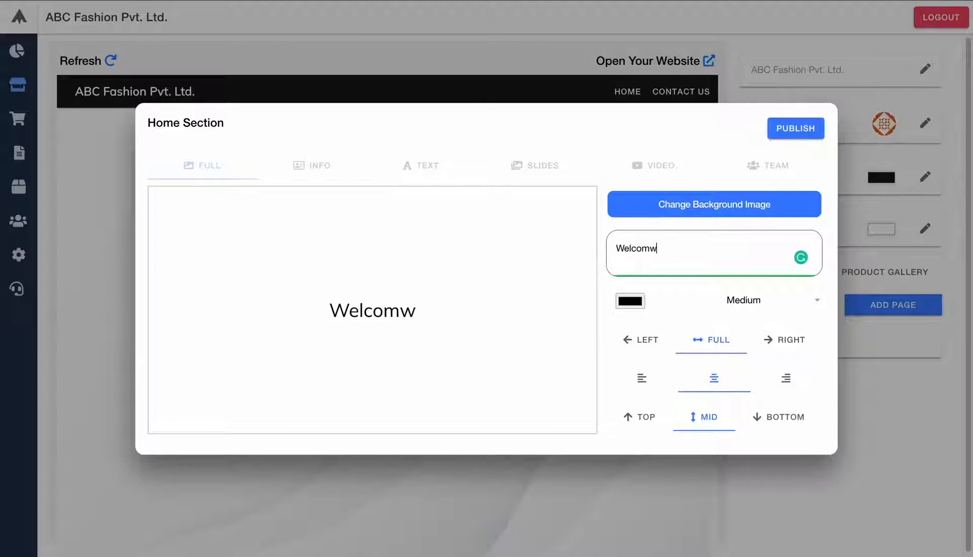
pyautogui.press('BackSpace')
pyautogui.write('e to ABC ')
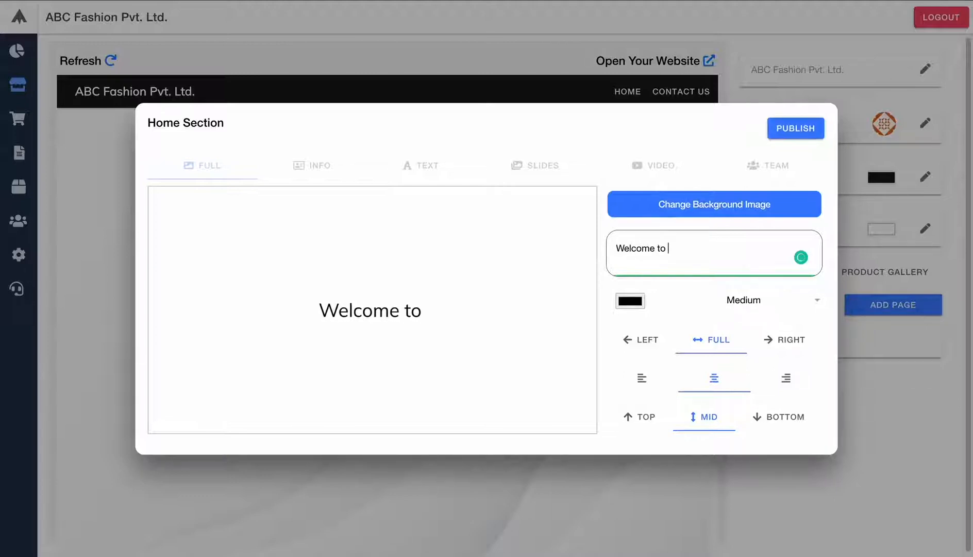
pyautogui.write('Fashiop')
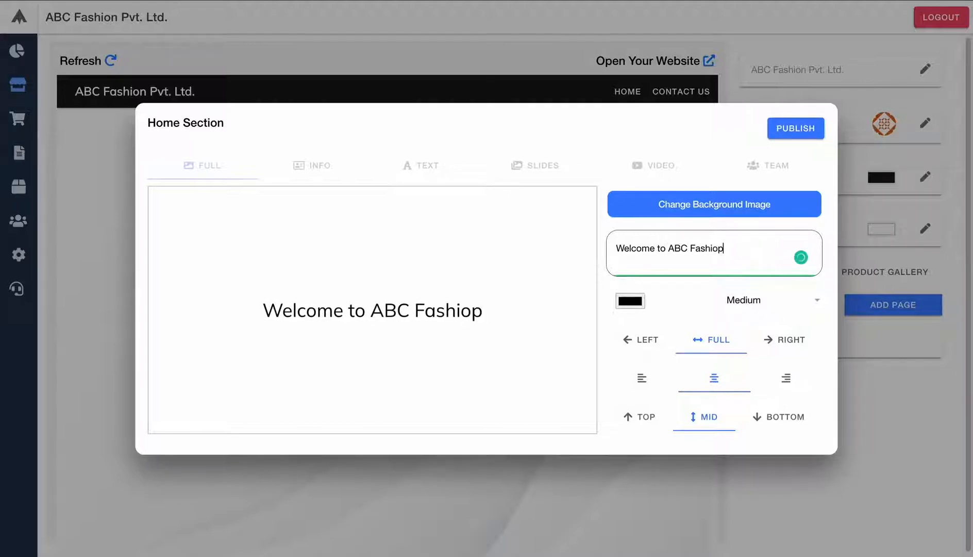
pyautogui.press('BackSpace')
pyautogui.write('n!!')
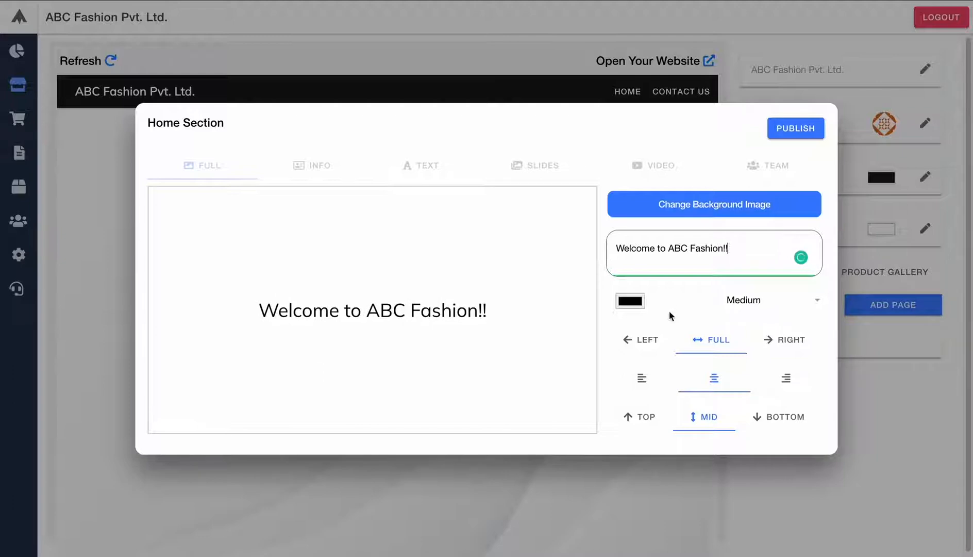
# - Try left, right and full positions, alignments, and top/bottom placement for the welcome text
pyautogui.click(627, 340)
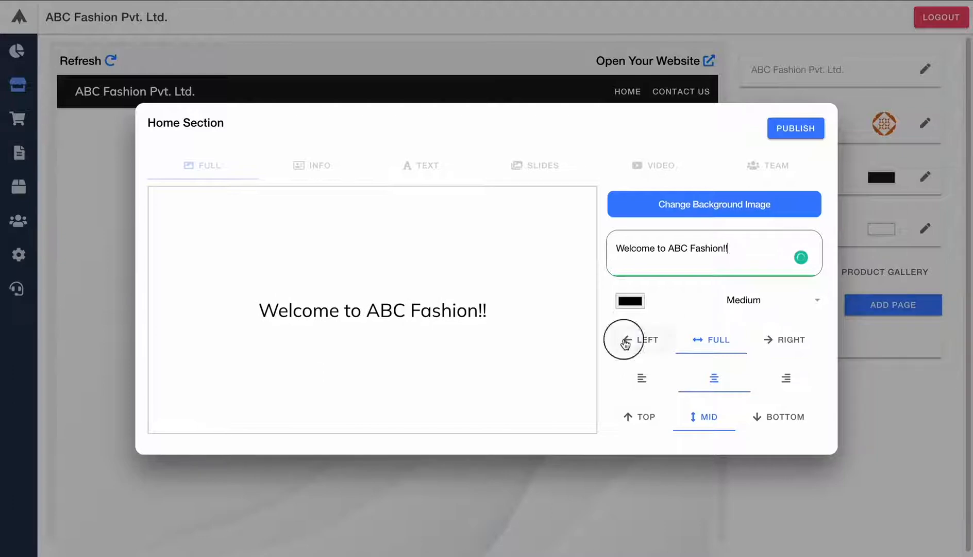
pyautogui.click(772, 340)
pyautogui.click(644, 379)
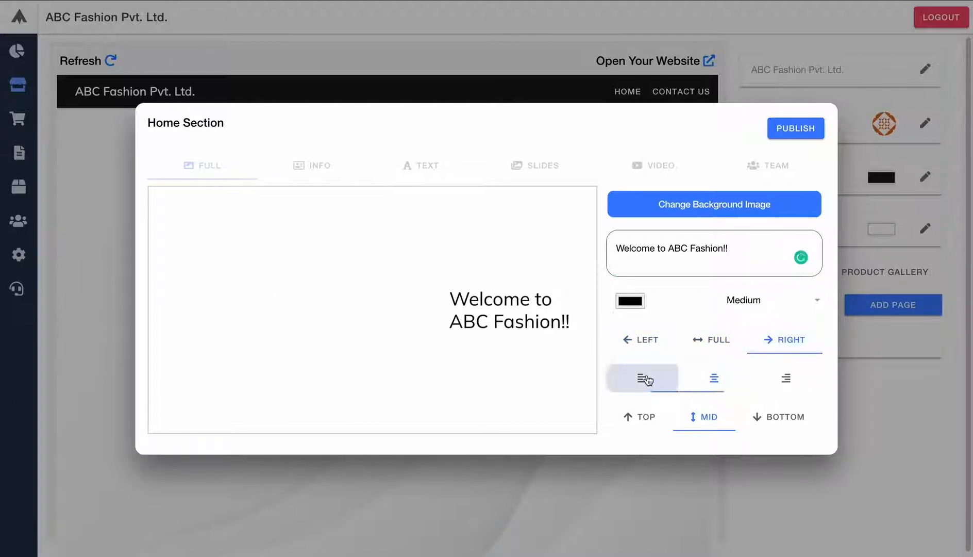
pyautogui.click(779, 378)
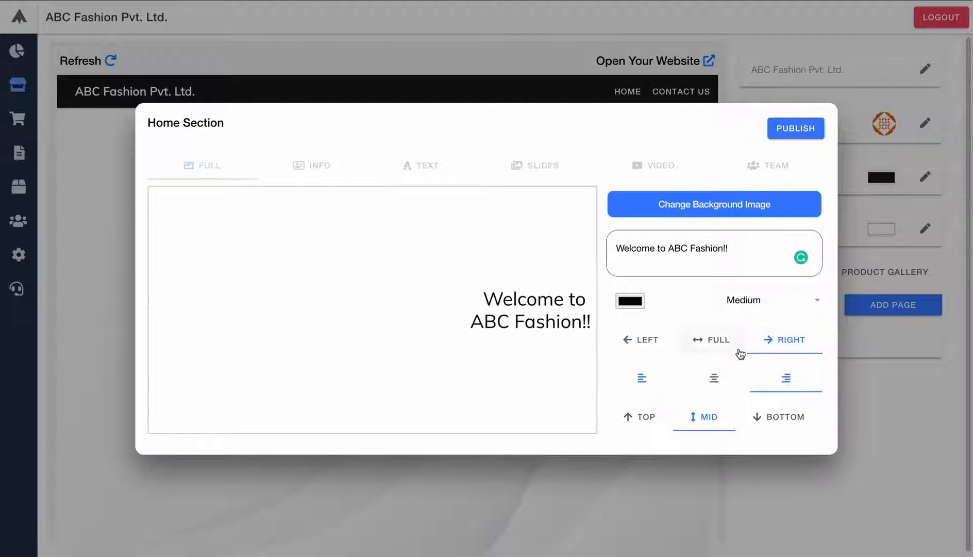
pyautogui.click(710, 341)
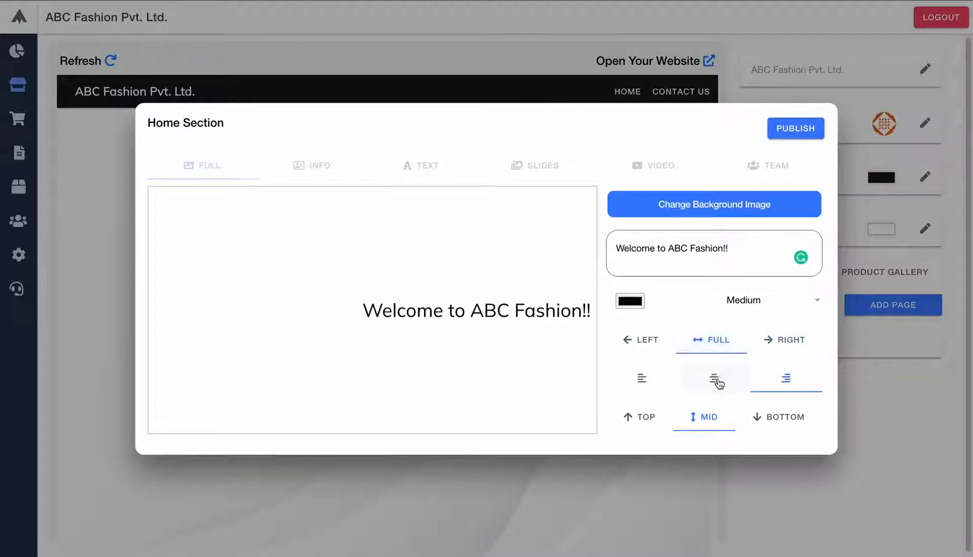
pyautogui.click(703, 384)
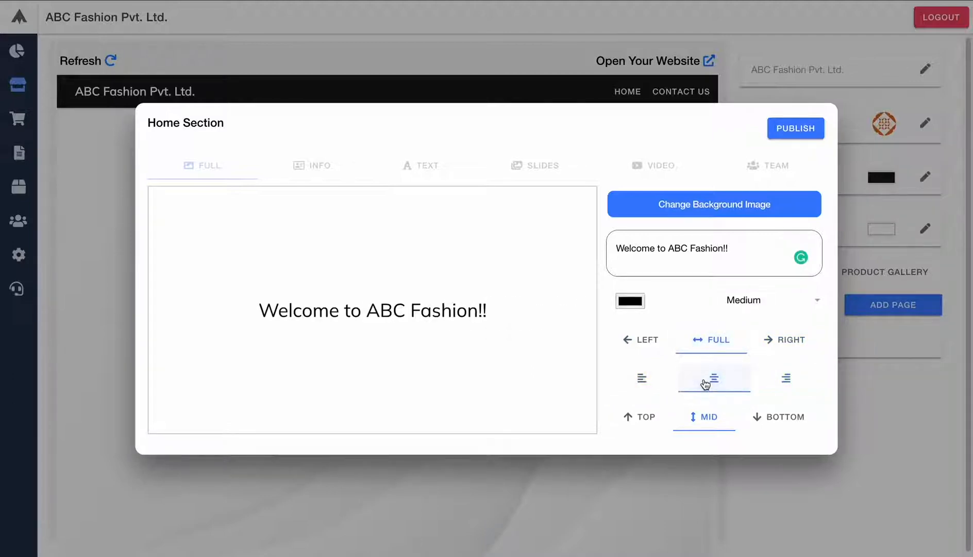
pyautogui.click(653, 420)
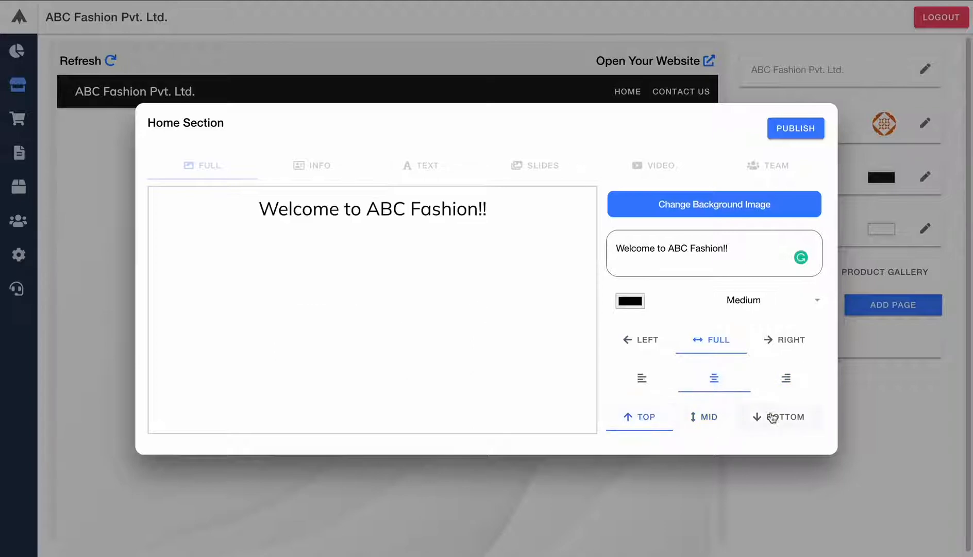
pyautogui.click(782, 422)
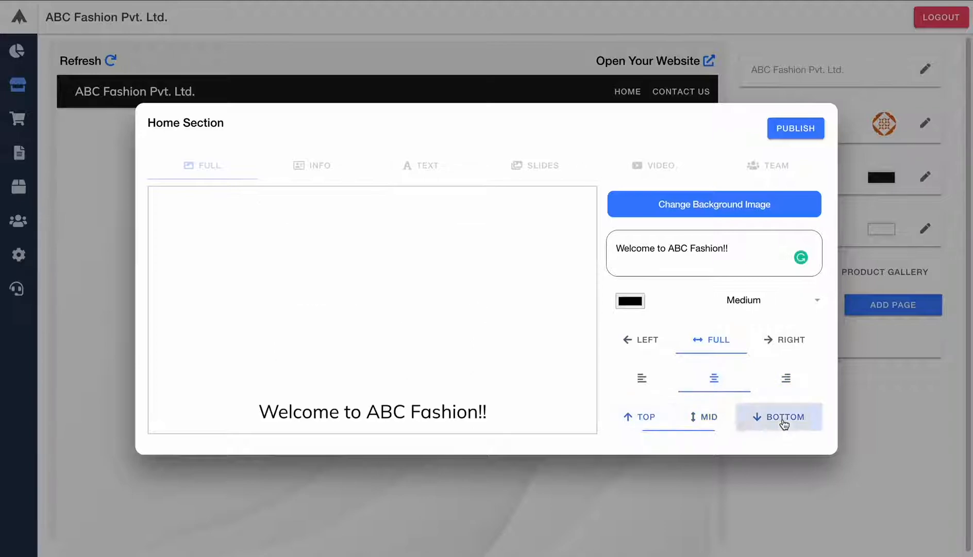
# - Settle the welcome text on full width, centred, and vertically middle
pyautogui.click(797, 347)
pyautogui.click(790, 377)
pyautogui.click(640, 342)
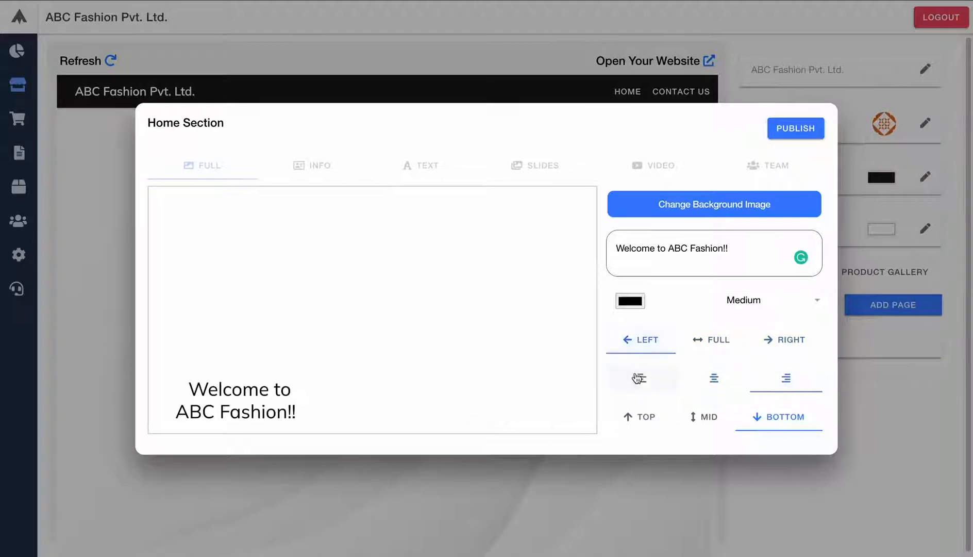
pyautogui.click(638, 379)
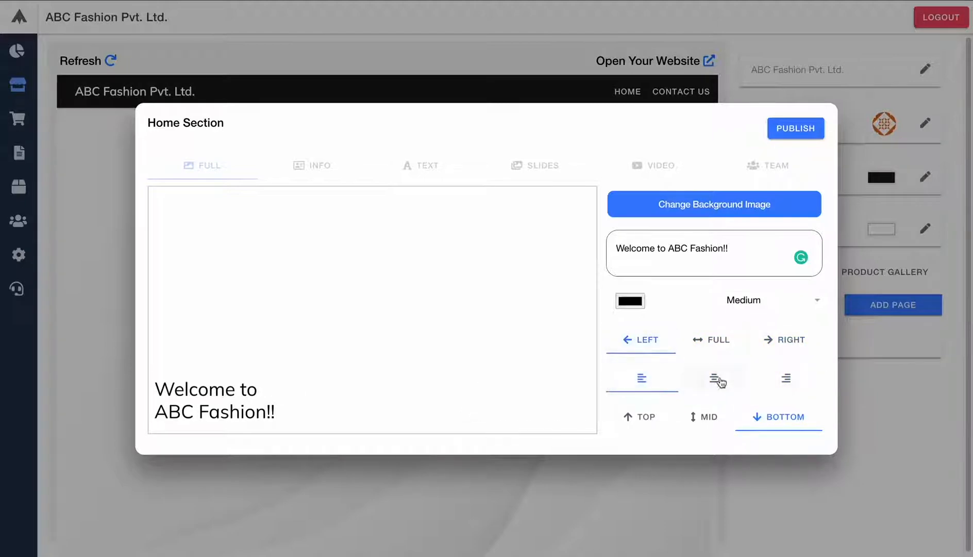
pyautogui.click(709, 415)
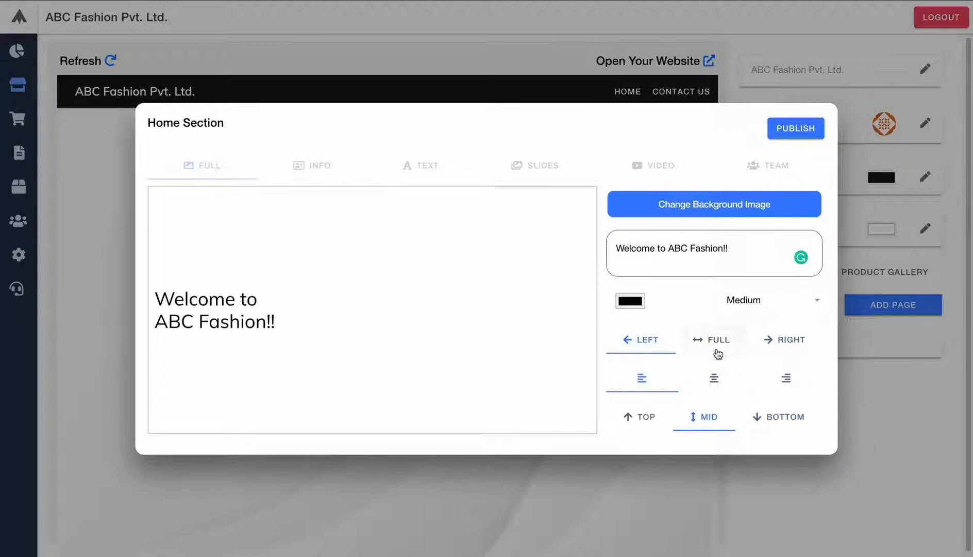
pyautogui.click(718, 353)
pyautogui.click(714, 378)
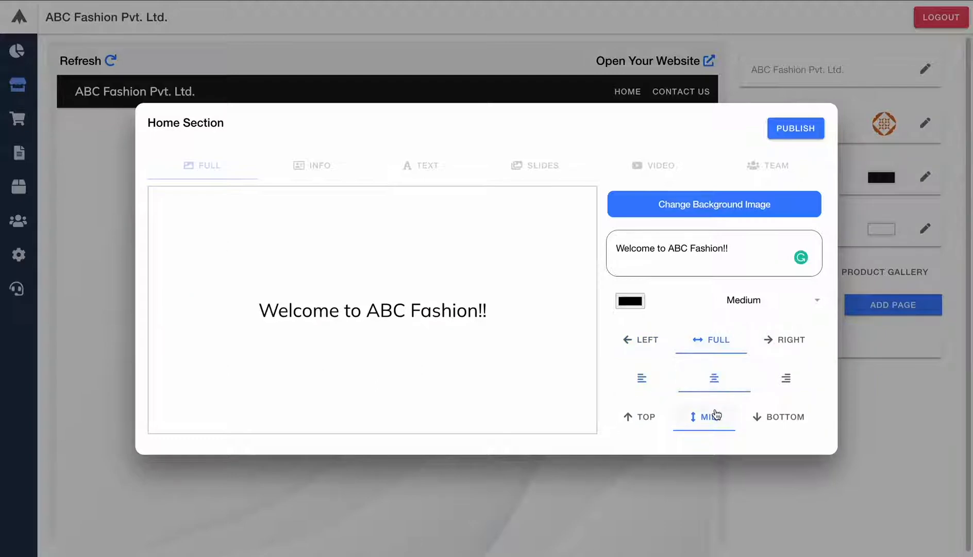
# - Keep the text size at Medium and choose a new background image
pyautogui.click(762, 301)
pyautogui.click(815, 299)
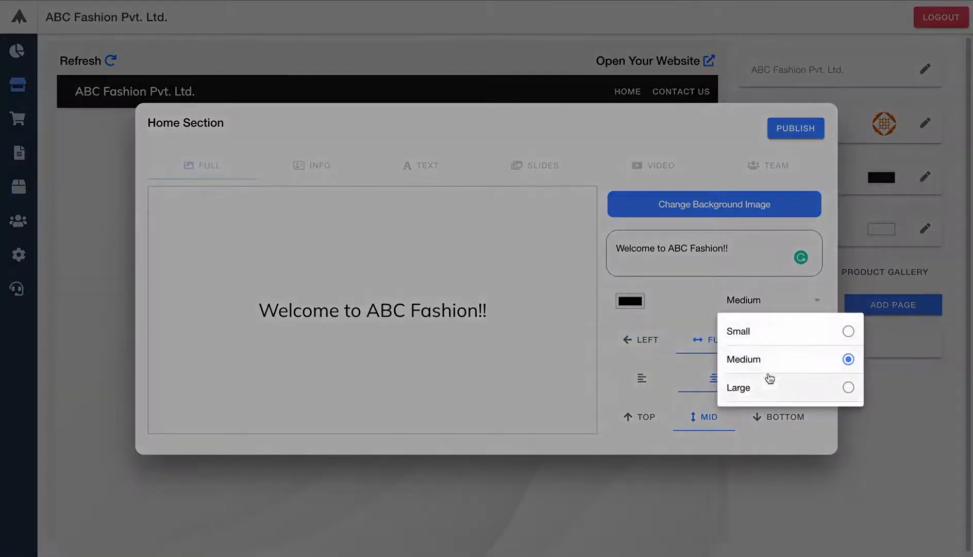
pyautogui.click(766, 359)
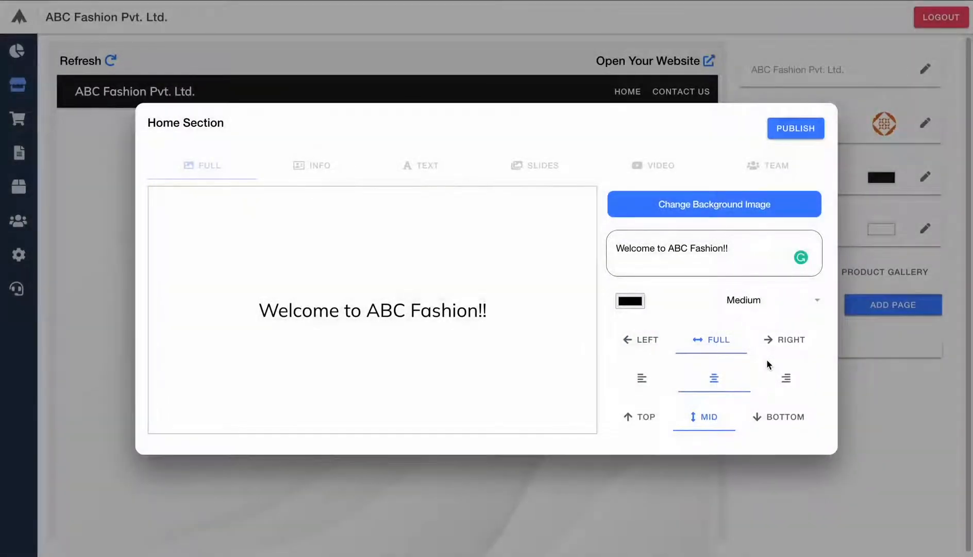
pyautogui.click(690, 205)
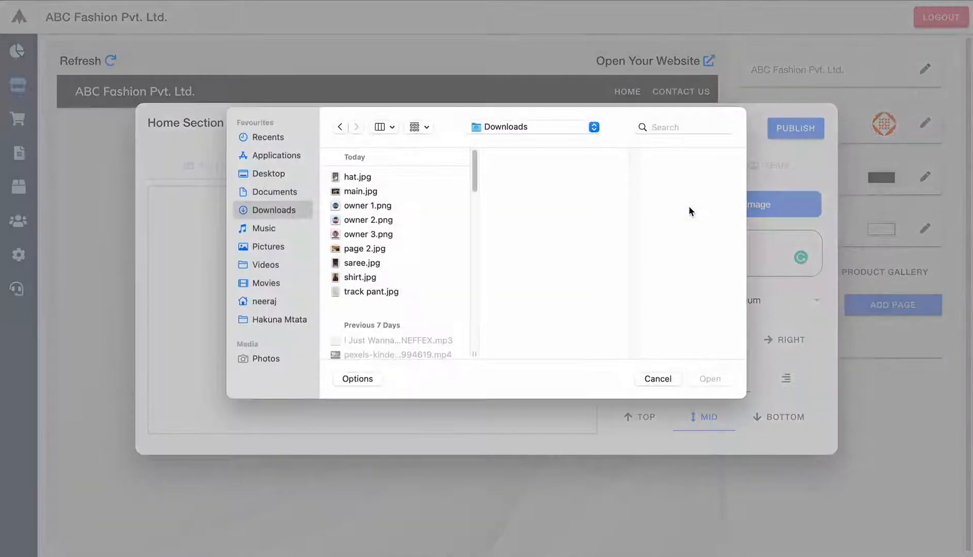
# - Load main.jpg from Downloads as the Home section background
pyautogui.click(356, 190)
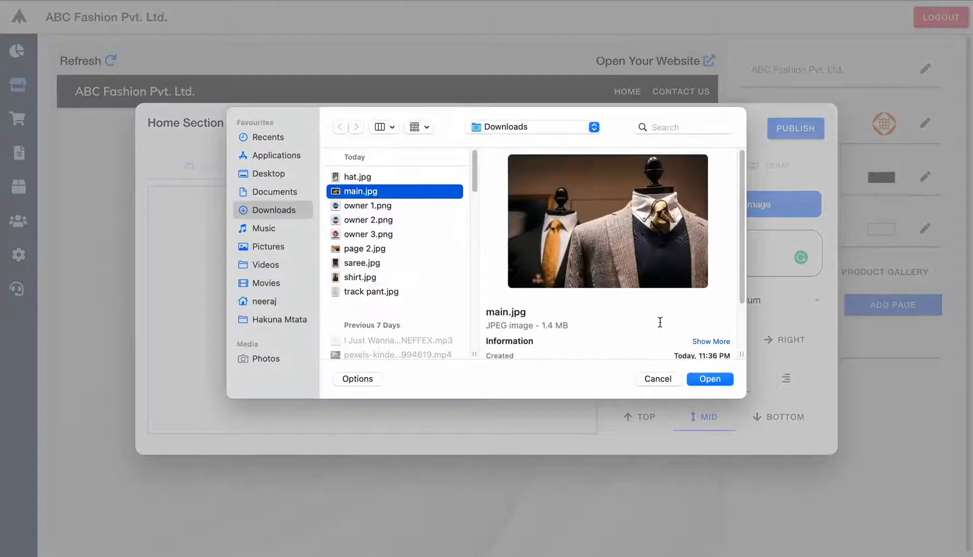
pyautogui.click(707, 379)
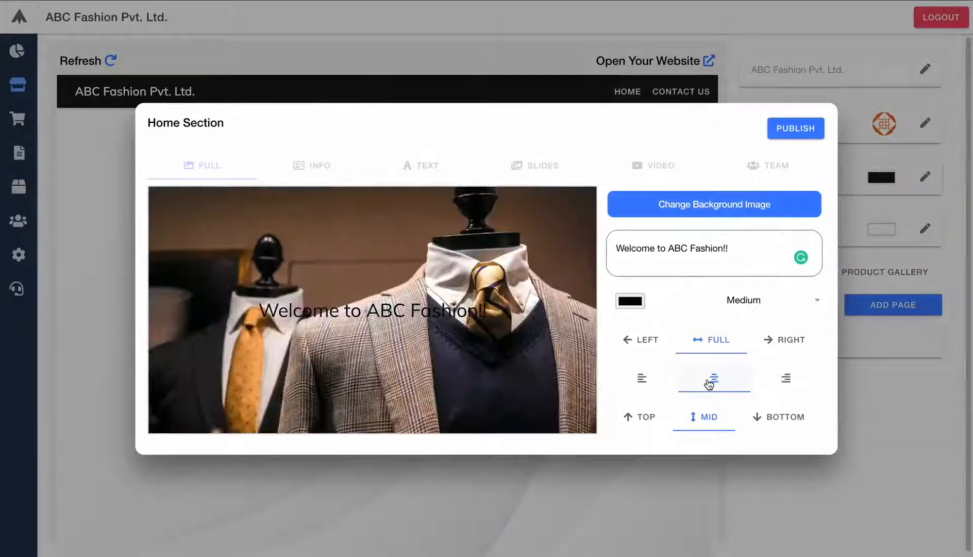
pyautogui.click(638, 303)
# - Make the welcome heading white and Large, place it at the top, and publish
pyautogui.moveTo(626, 344); pyautogui.dragTo(618, 297)
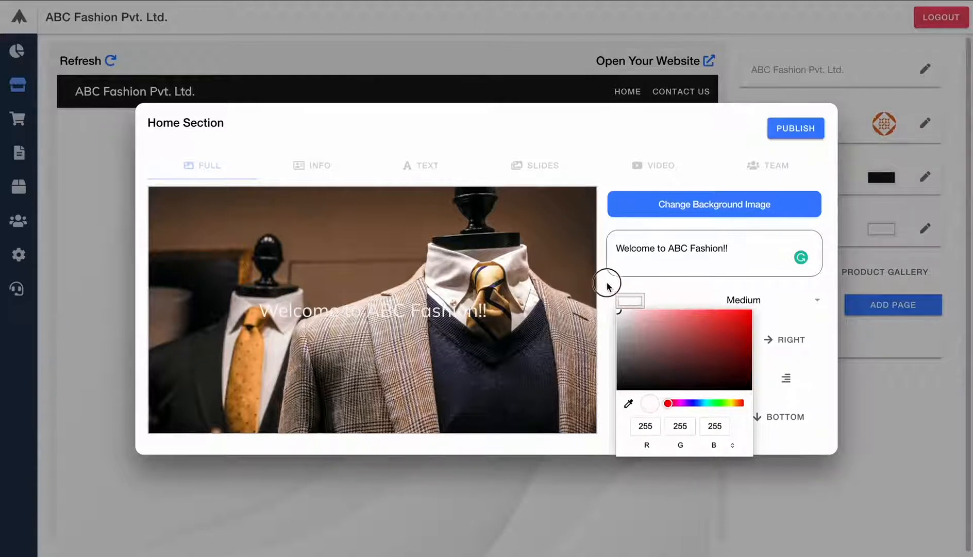
pyautogui.click(724, 294)
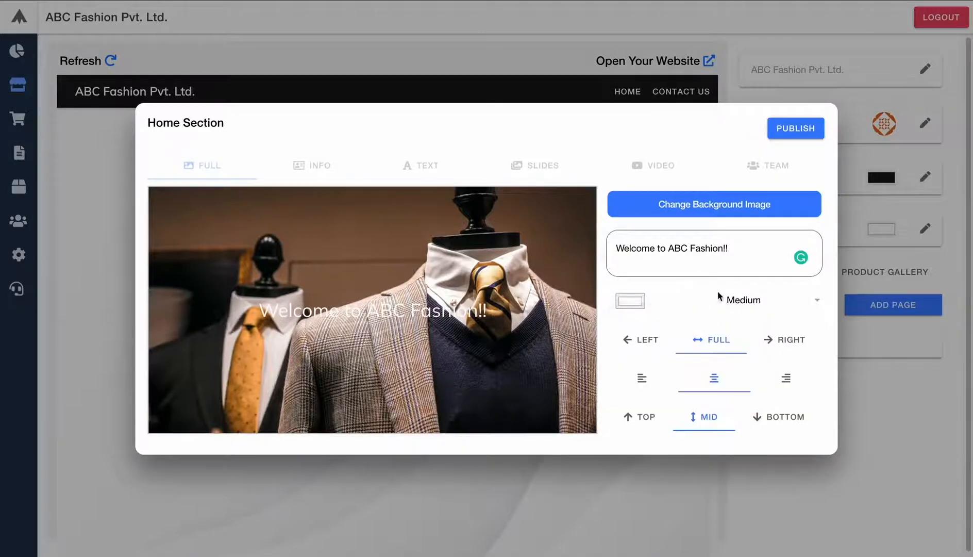
pyautogui.click(749, 302)
pyautogui.click(740, 389)
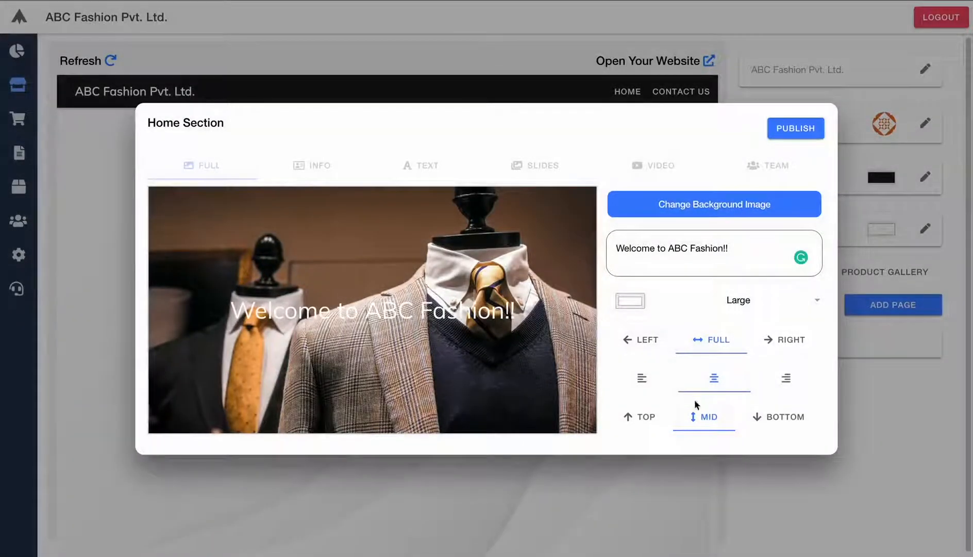
pyautogui.click(647, 418)
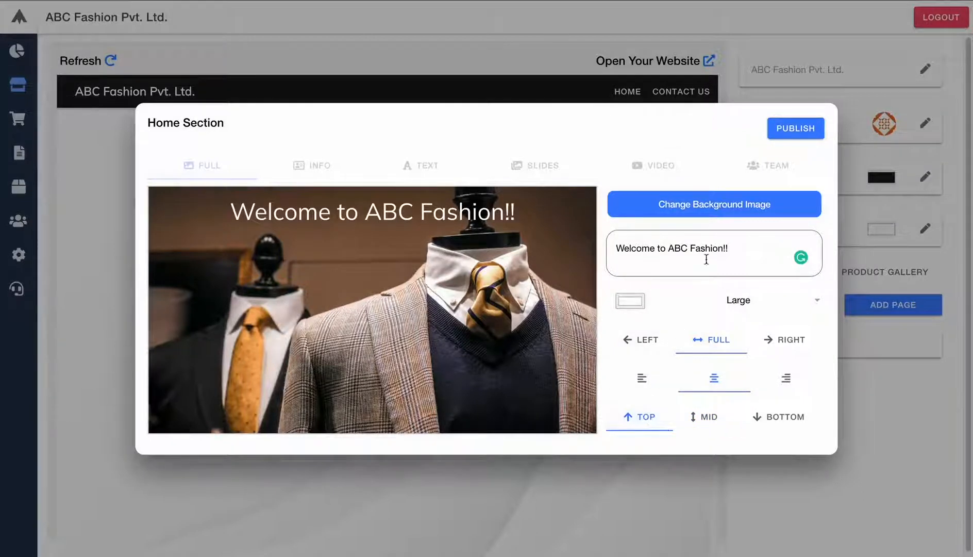
pyautogui.click(795, 129)
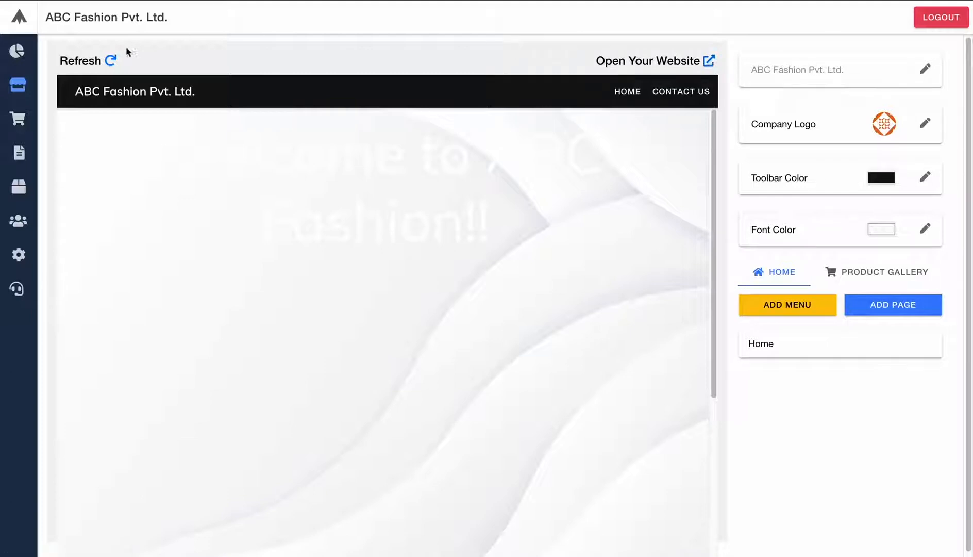
# - Refresh the preview and open the live website to check the welcome heading
pyautogui.click(110, 61)
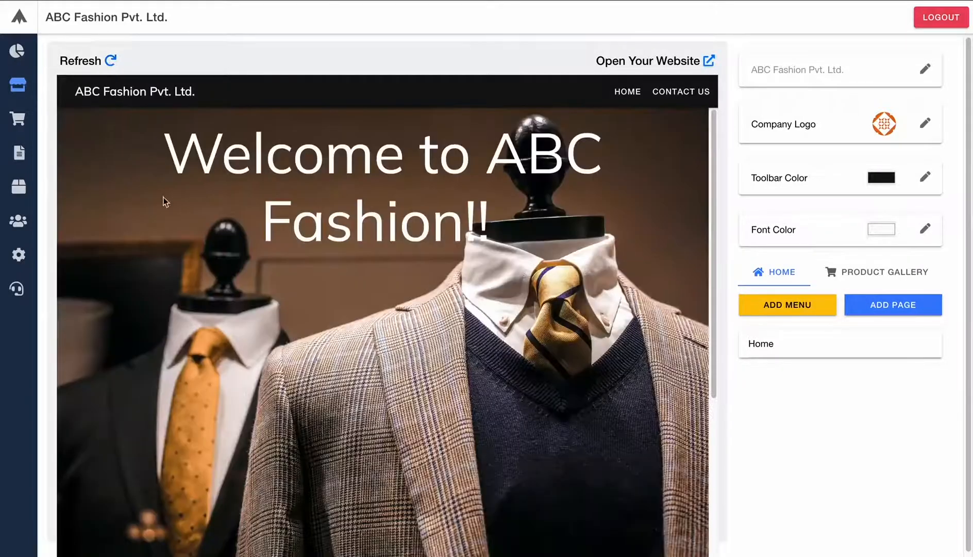
pyautogui.click(709, 62)
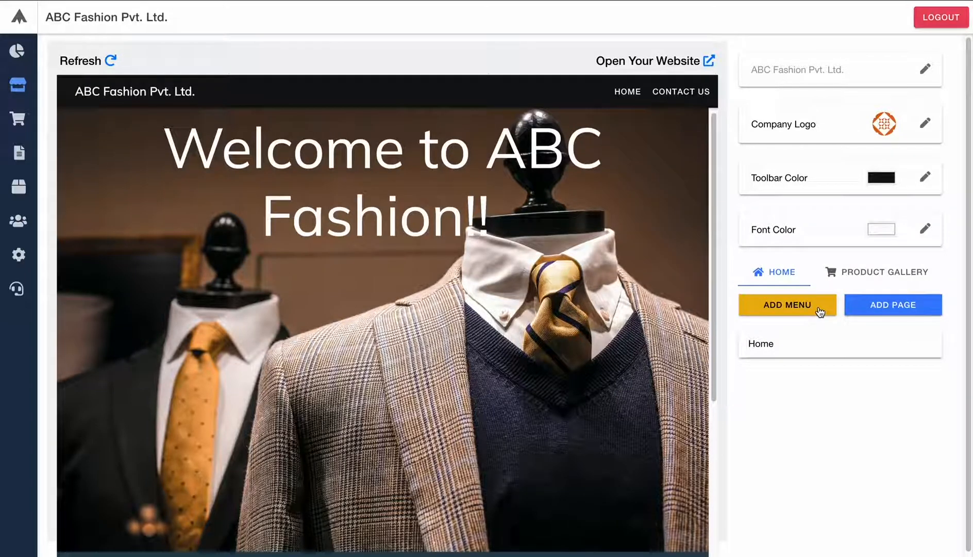
# - Add a new page section and switch it to the Info layout
pyautogui.click(875, 308)
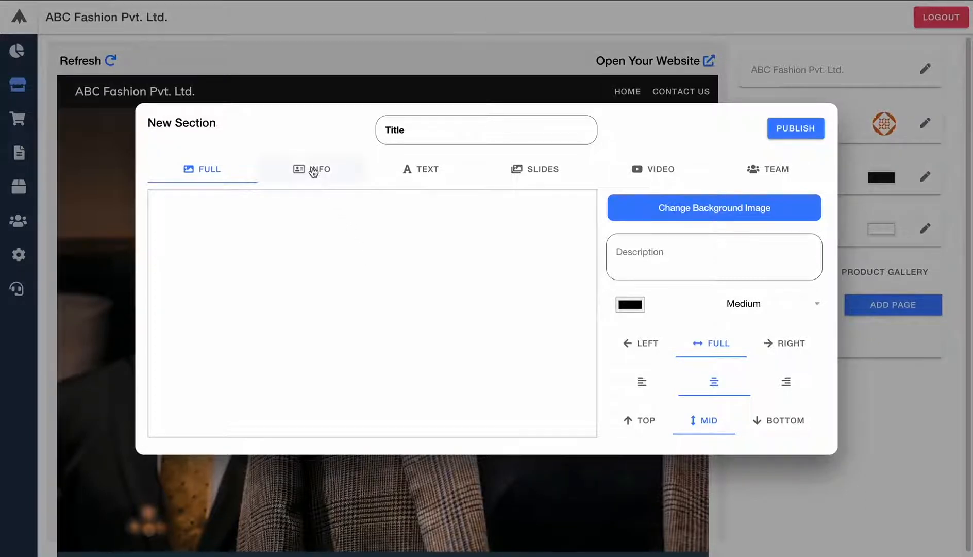
pyautogui.click(313, 170)
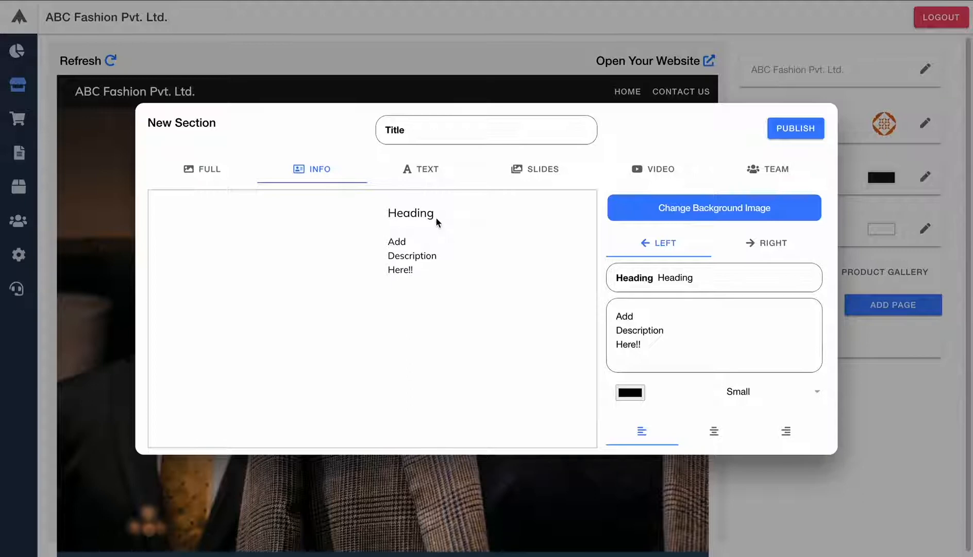
# - Preview the Text, Slides, Video and Team layouts, then return to the Full background-image layout
pyautogui.click(439, 180)
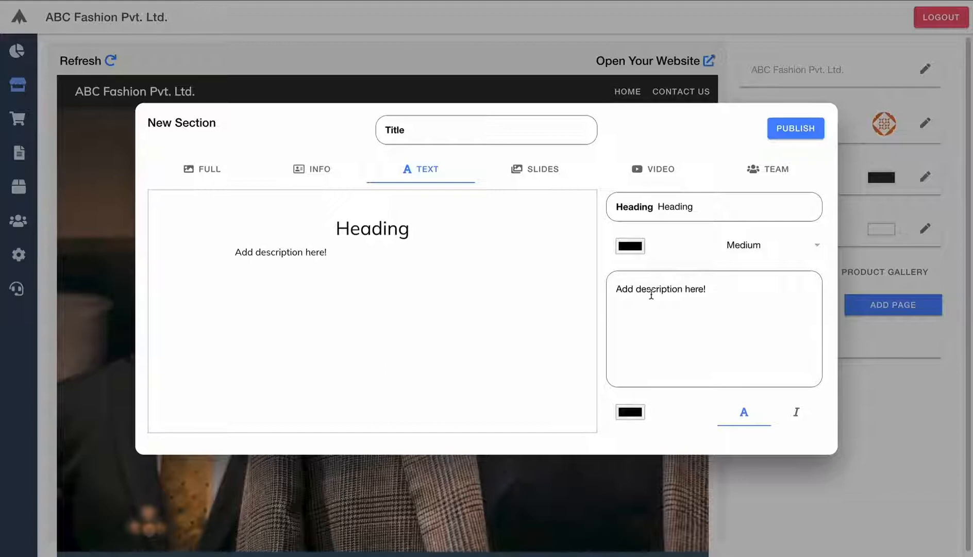
pyautogui.click(549, 174)
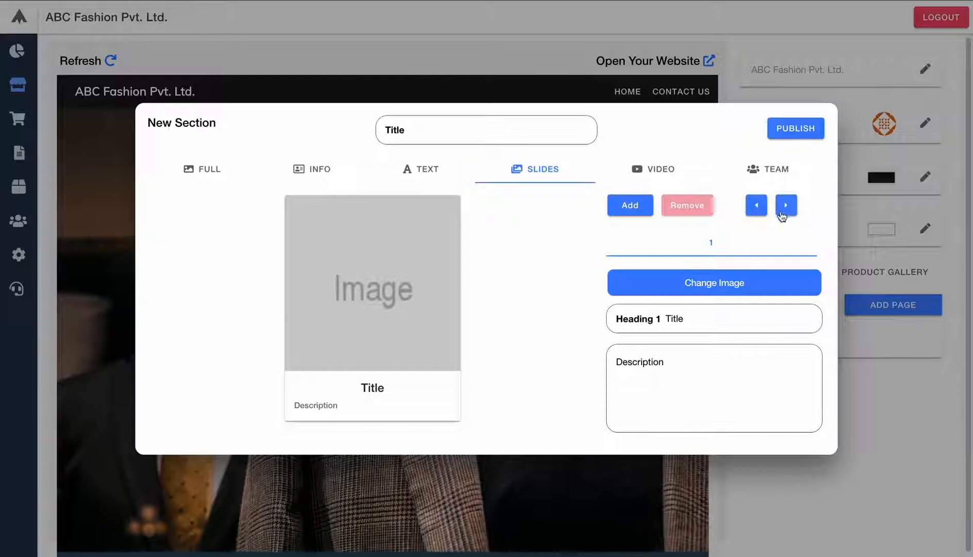
pyautogui.click(659, 171)
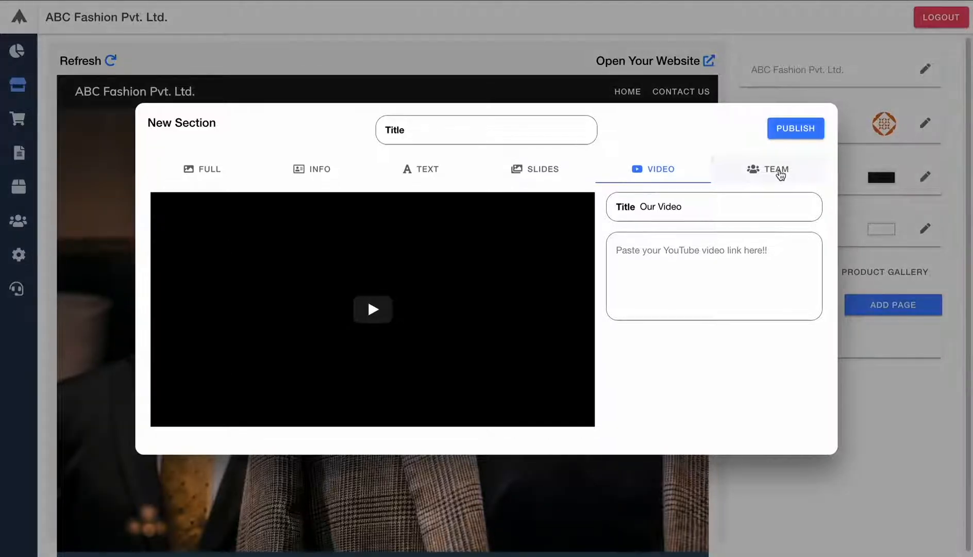
pyautogui.click(780, 175)
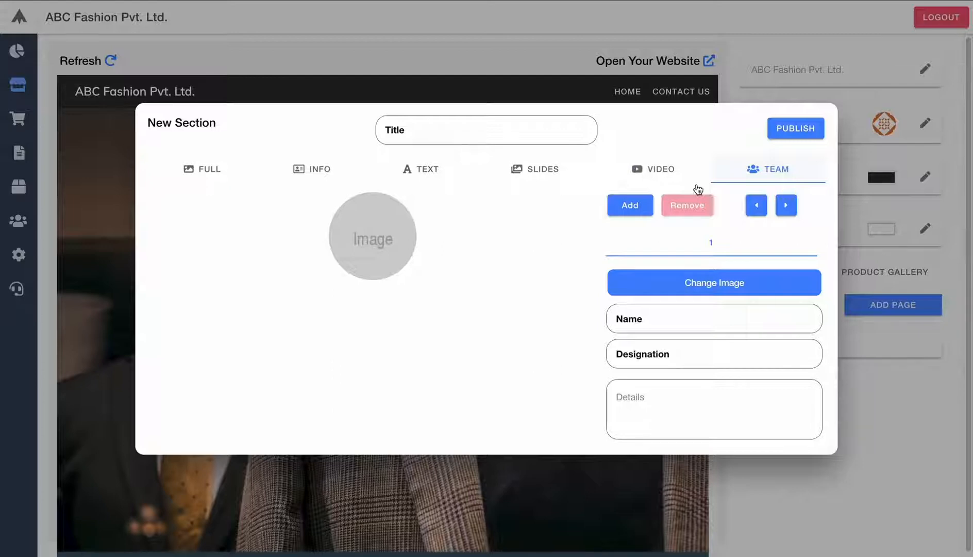
pyautogui.click(200, 175)
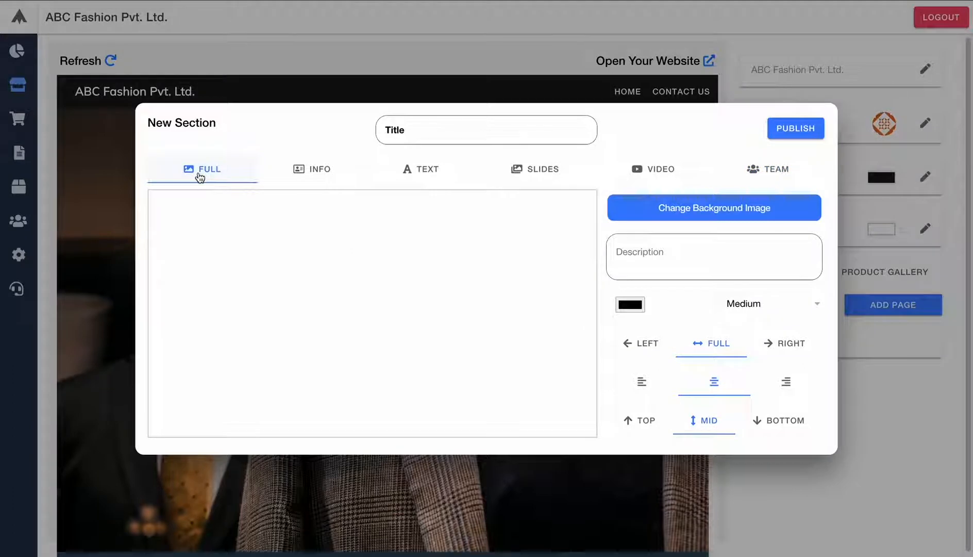
# - Load page 2.jpg from Downloads as the section background image
pyautogui.click(712, 209)
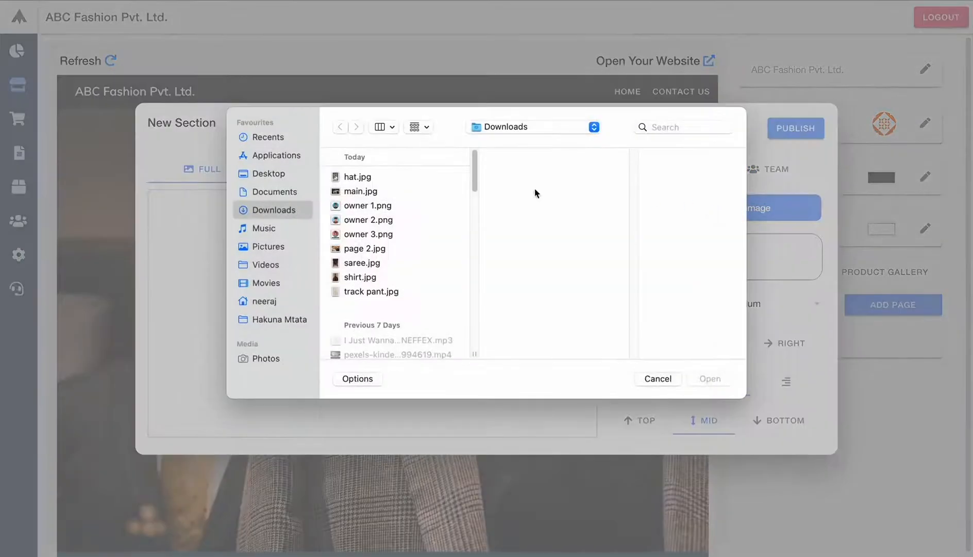
pyautogui.click(350, 249)
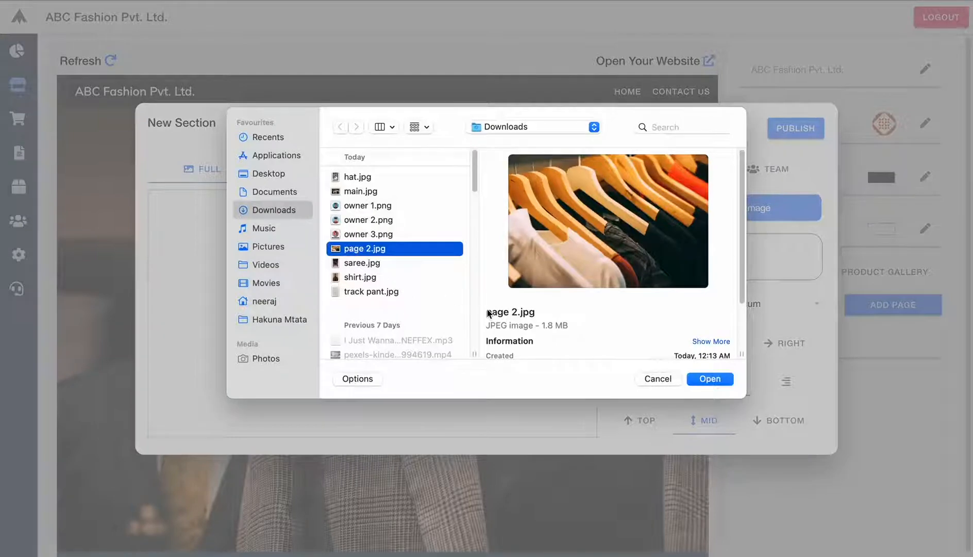
pyautogui.click(707, 380)
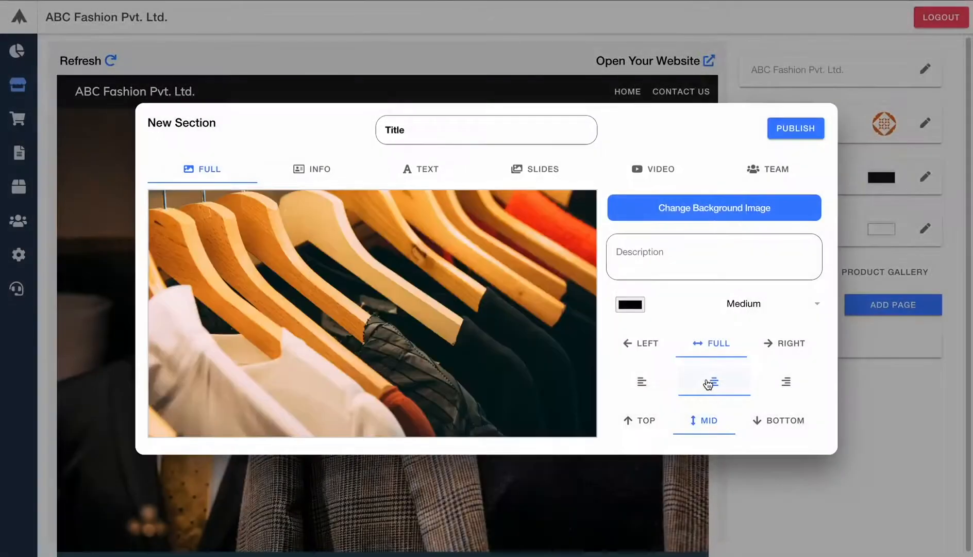
pyautogui.click(655, 257)
# - Caption the section 'Best collection in Town!' in white, bottom-positioned, right-aligned, right width
pyautogui.write('Bes')
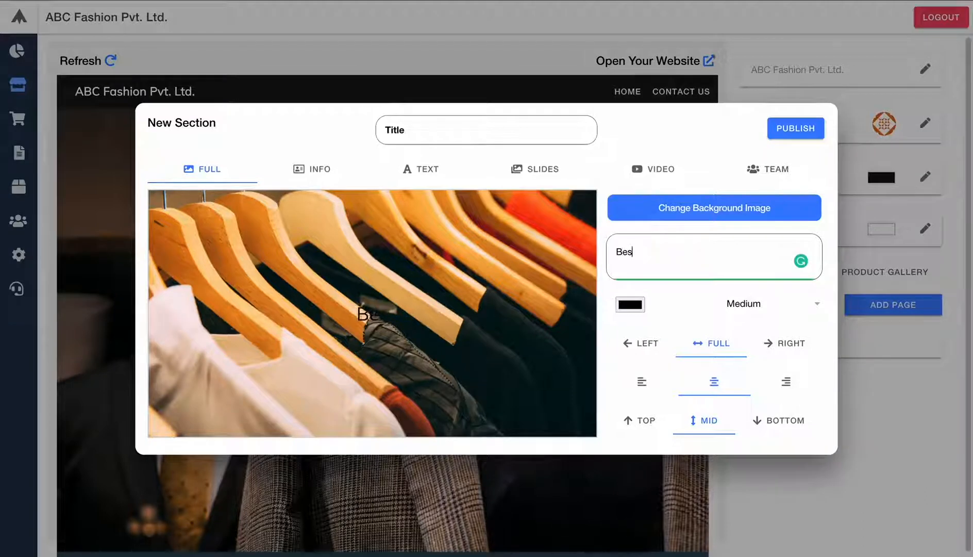
pyautogui.write('t coll')
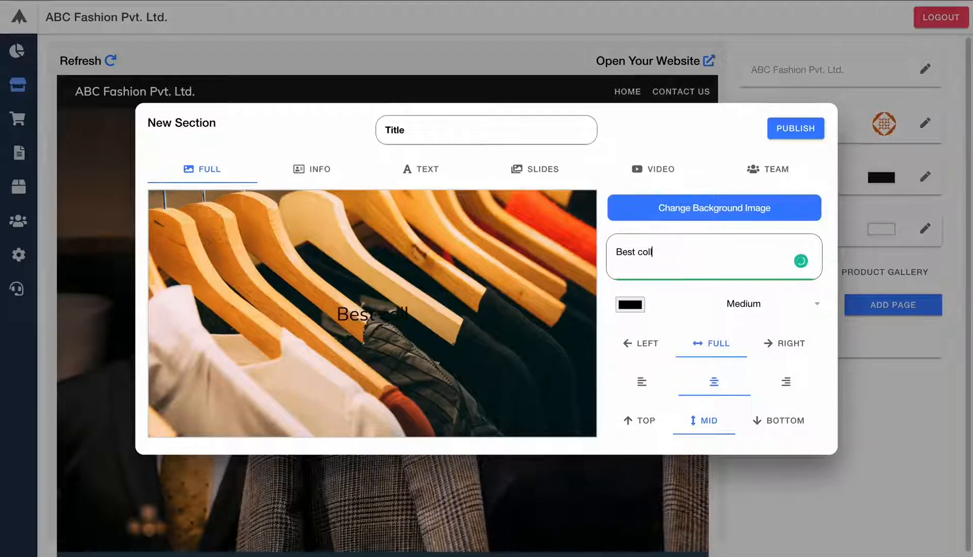
pyautogui.write('ection ')
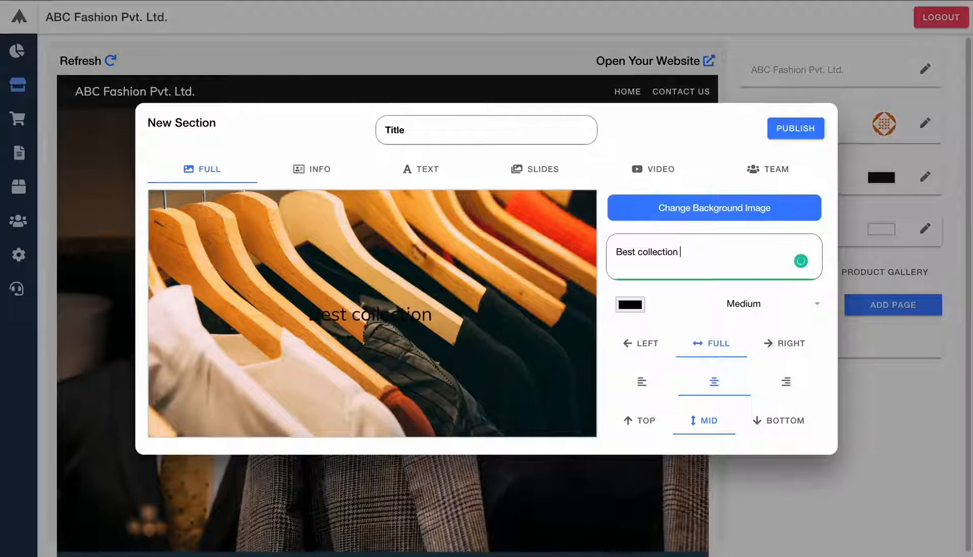
pyautogui.write('in Town!')
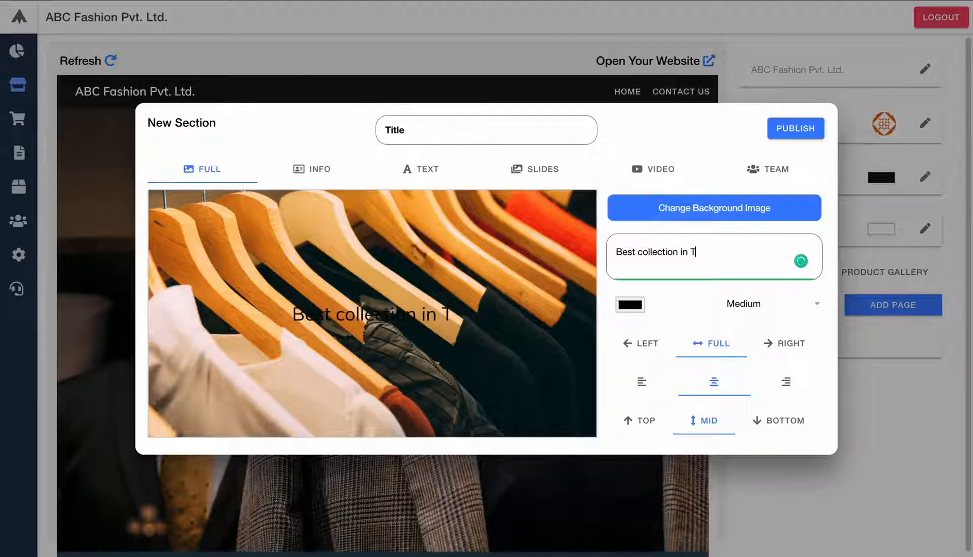
pyautogui.click(617, 306)
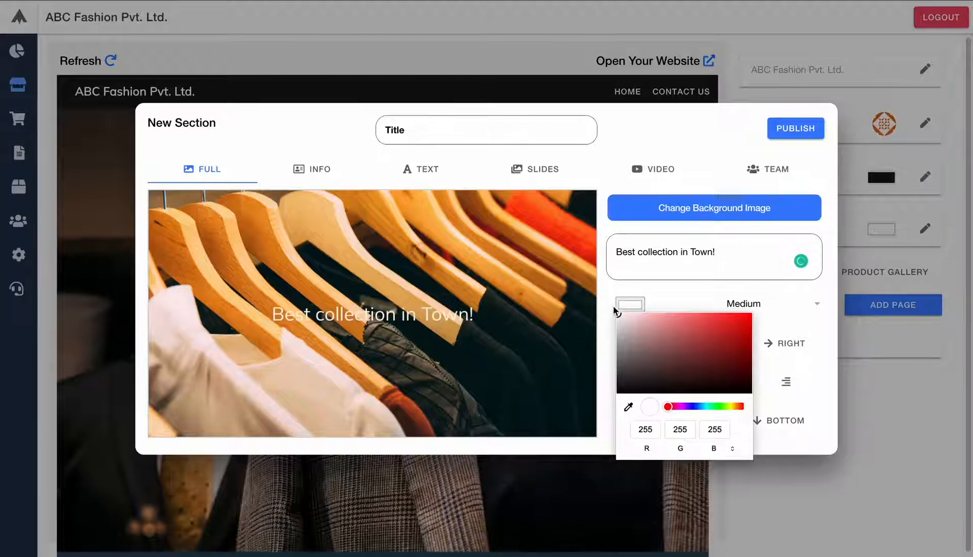
pyautogui.click(692, 291)
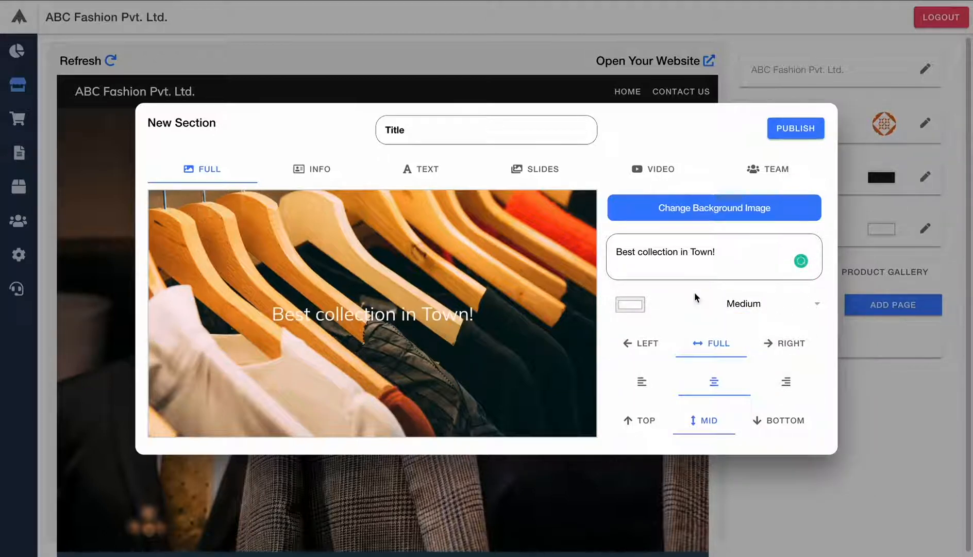
pyautogui.click(778, 419)
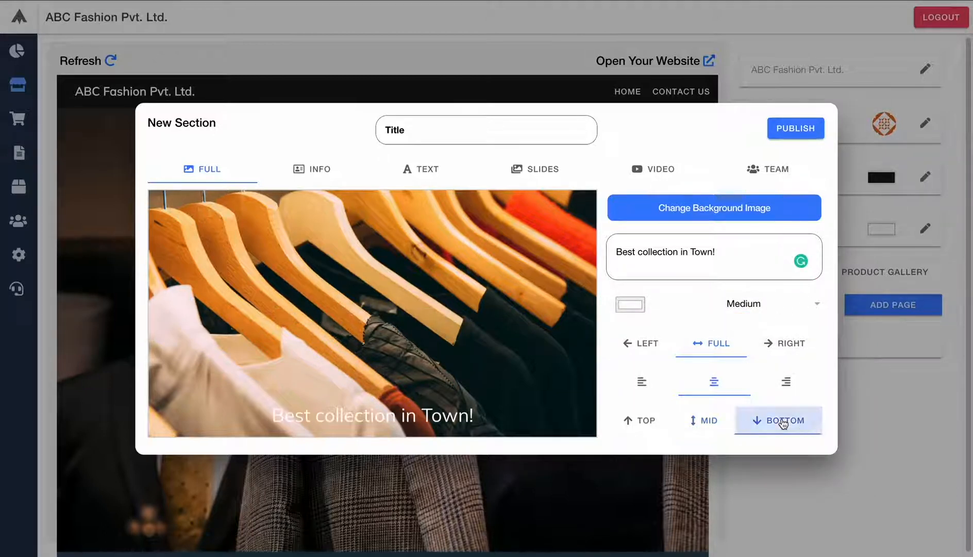
pyautogui.click(790, 383)
pyautogui.click(792, 349)
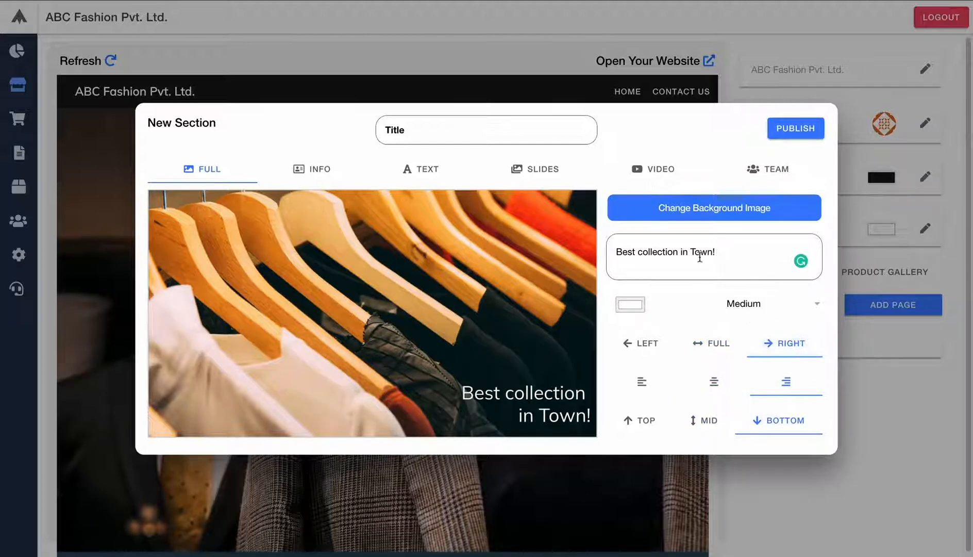
# - Split the caption text across separate lines with line breaks
pyautogui.click(638, 252)
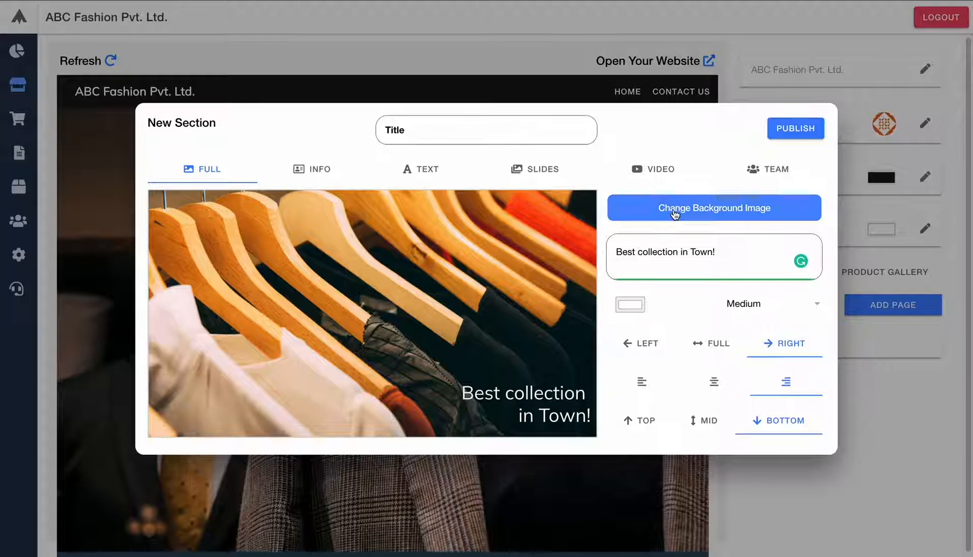
pyautogui.press('Return')
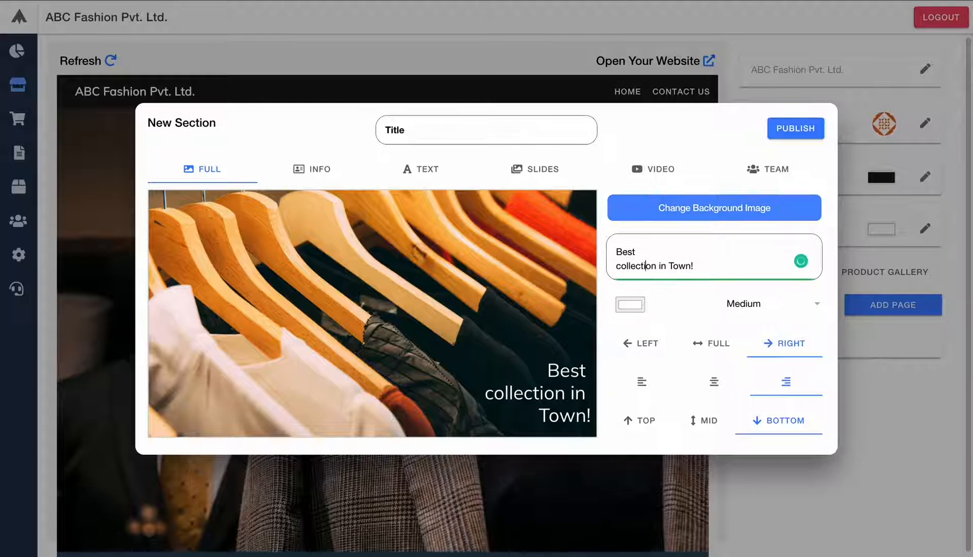
pyautogui.press('Return')
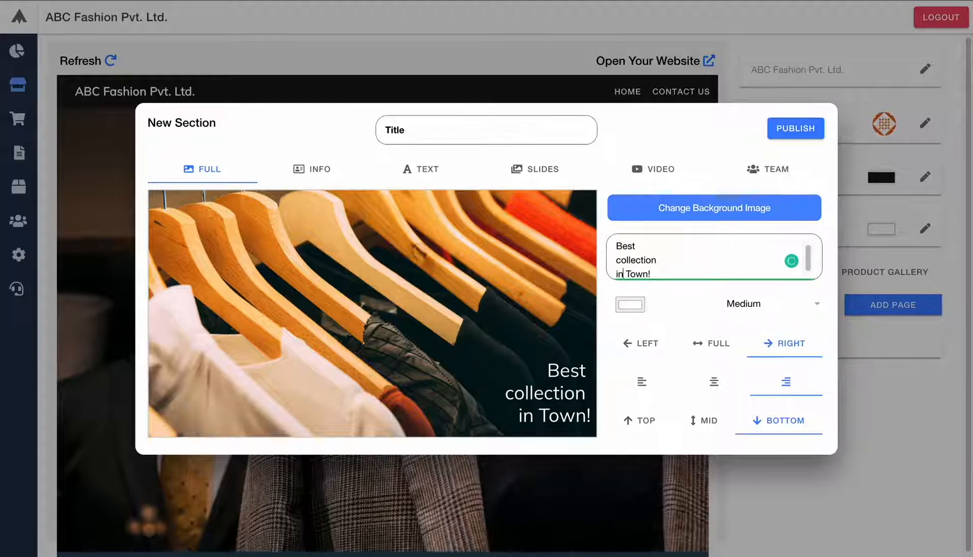
pyautogui.press('Return')
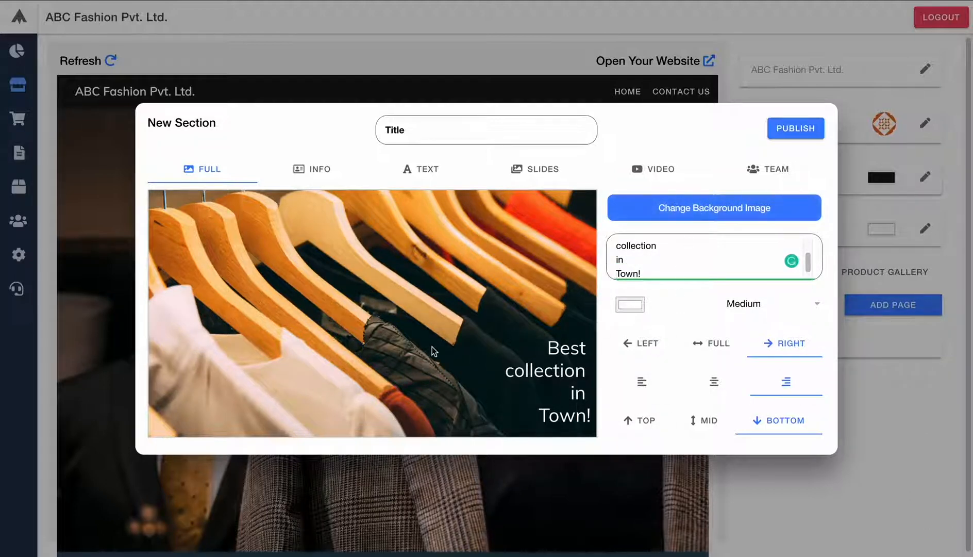
# - Title the section 'Page 2' and publish it
pyautogui.click(465, 129)
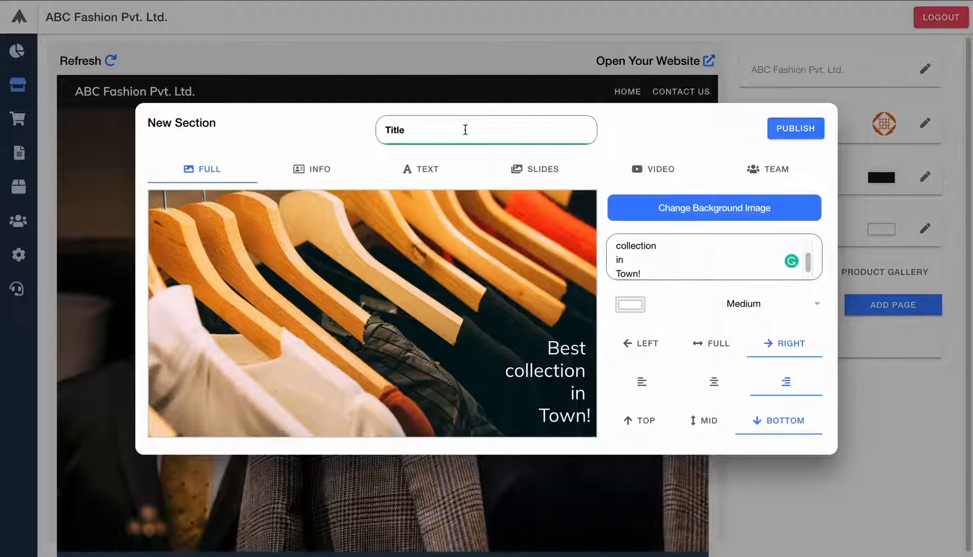
pyautogui.write('Page 2')
pyautogui.click(802, 129)
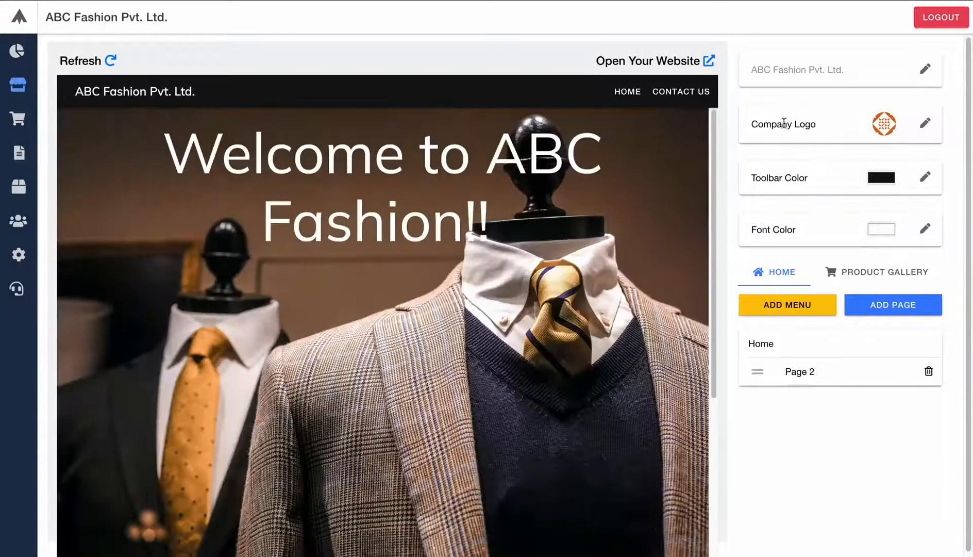
# - Refresh the website preview and scroll through the new hangers section down to the footer
pyautogui.scroll(-5, 358, 253)
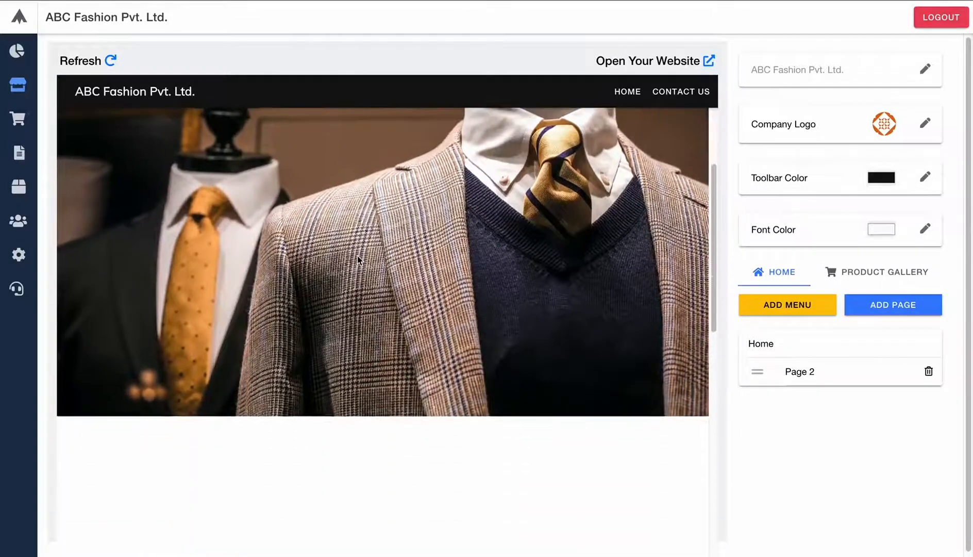
pyautogui.scroll(-6, 358, 258)
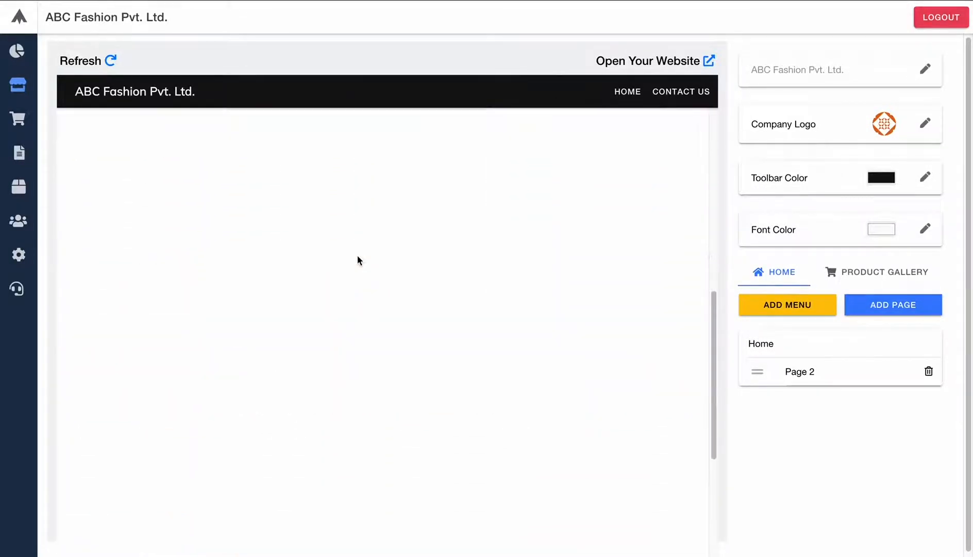
pyautogui.scroll(4, 356, 256)
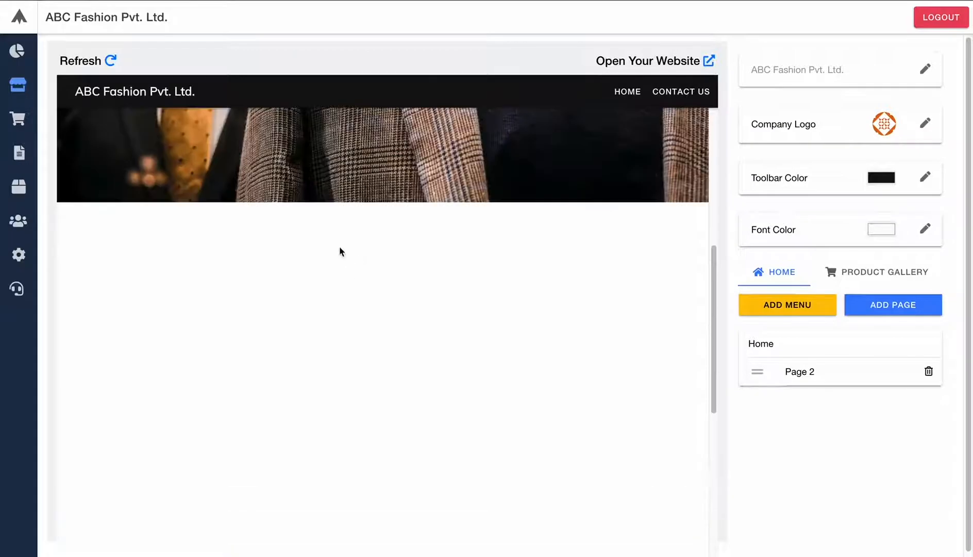
pyautogui.click(110, 61)
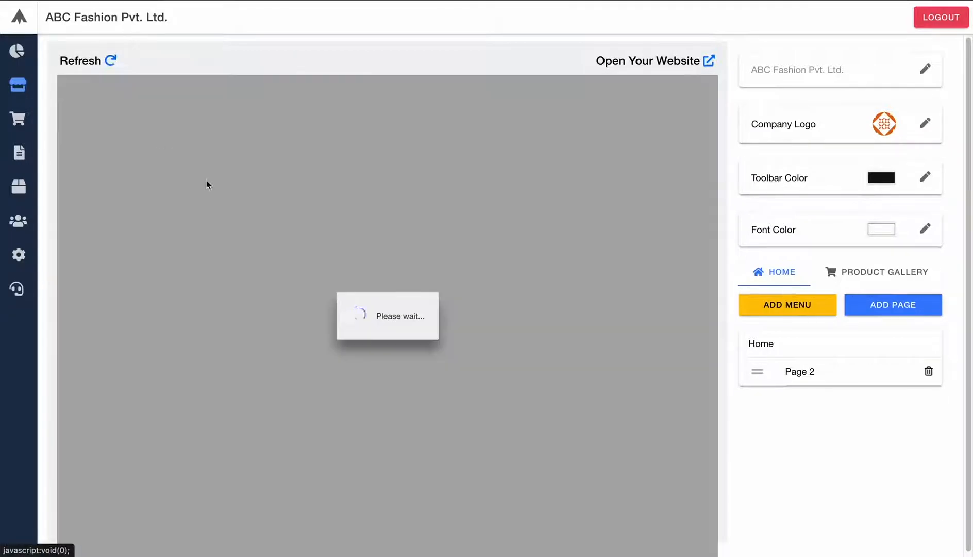
pyautogui.scroll(-5, 360, 333)
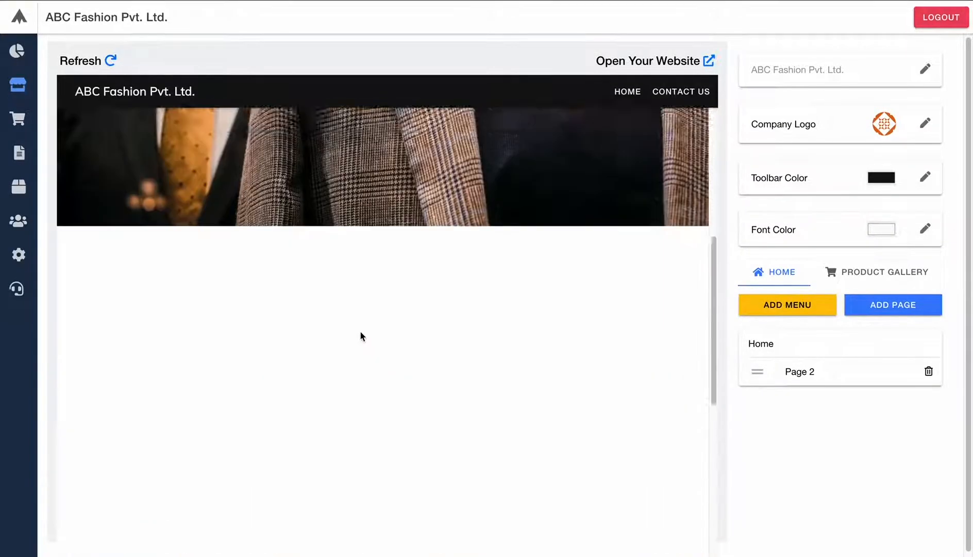
pyautogui.scroll(-3, 361, 333)
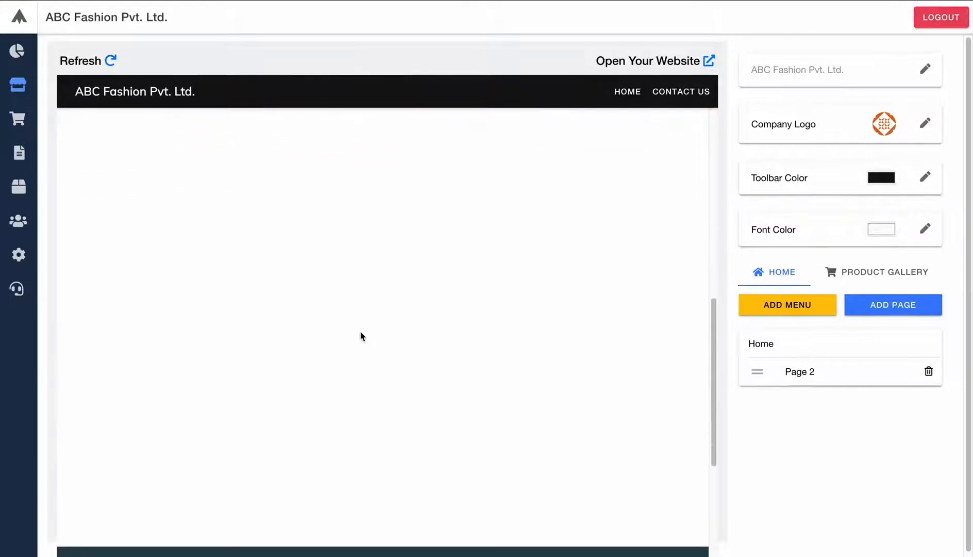
pyautogui.scroll(-3, 360, 332)
pyautogui.scroll(6, 360, 331)
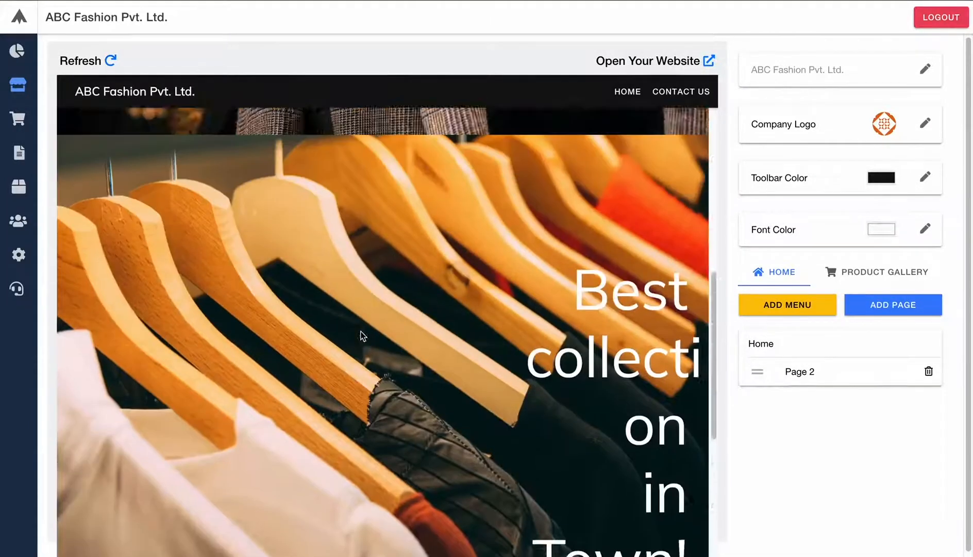
pyautogui.scroll(-2, 361, 335)
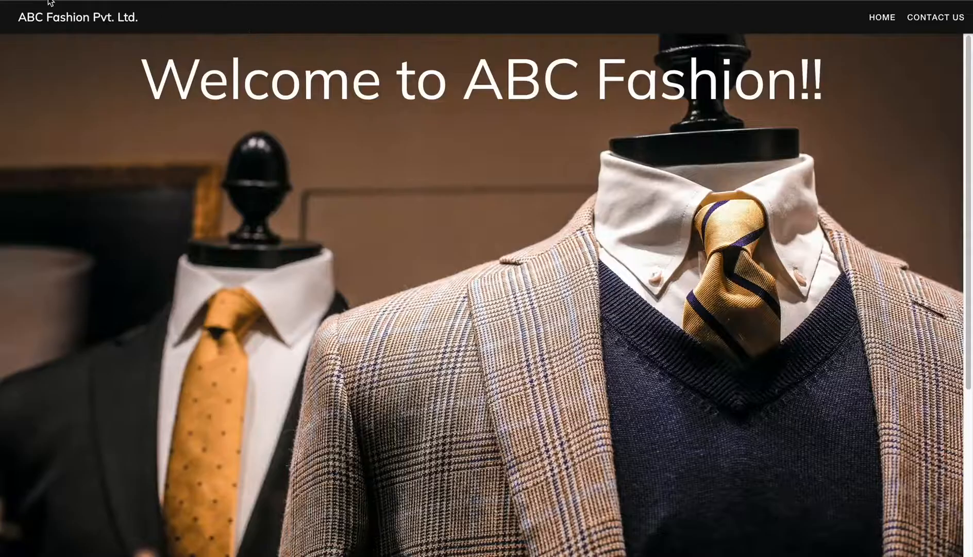
pyautogui.click(57, 0)
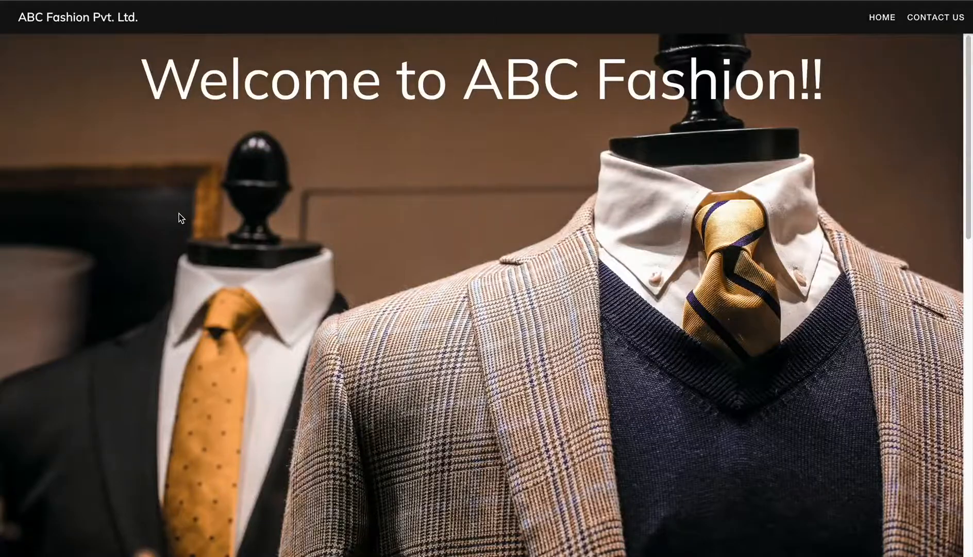
pyautogui.scroll(-3, 179, 213)
pyautogui.scroll(-4, 179, 213)
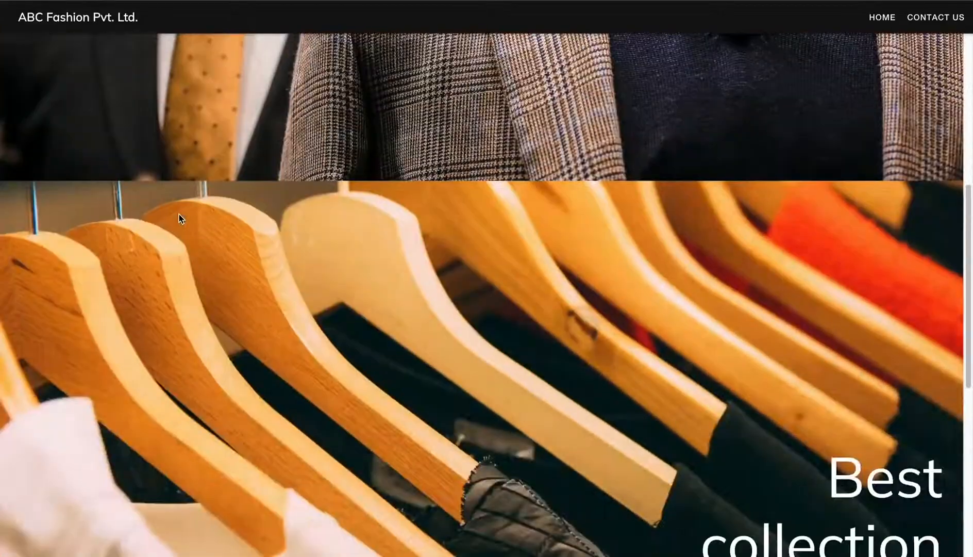
pyautogui.scroll(-3, 178, 213)
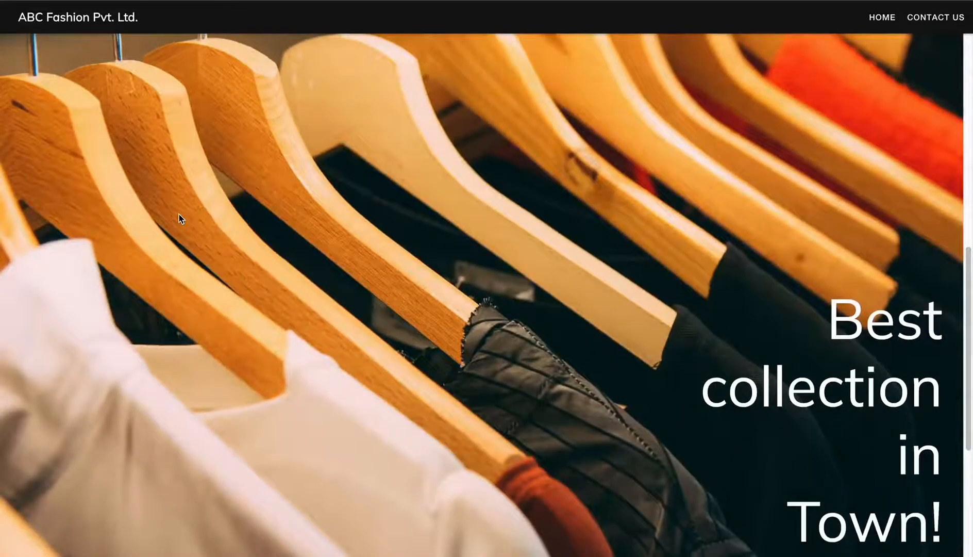
pyautogui.scroll(-3, 178, 213)
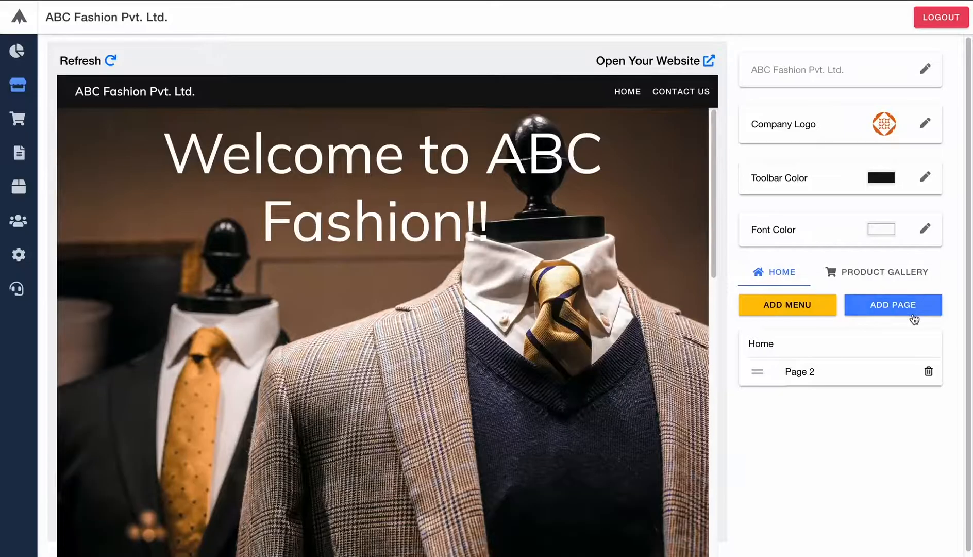
# - Add a new Text-layout section and replace its heading with 'About Us!'
pyautogui.click(911, 314)
pyautogui.click(417, 175)
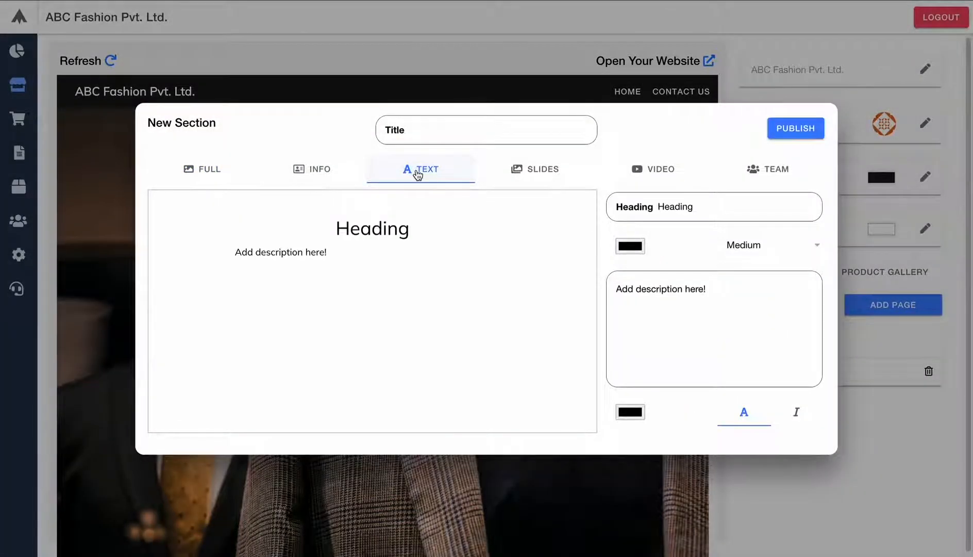
pyautogui.doubleClick(686, 207)
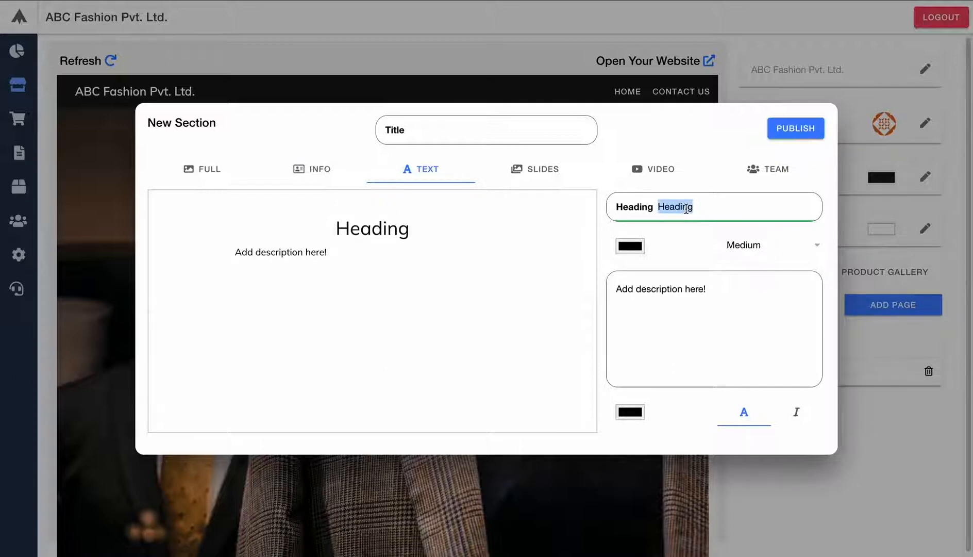
pyautogui.write('Abou')
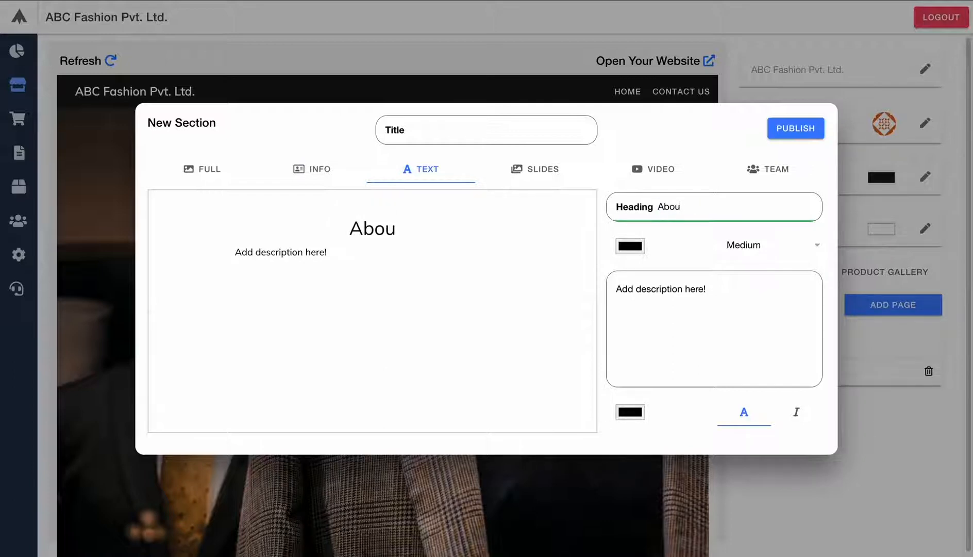
pyautogui.write('t Us!')
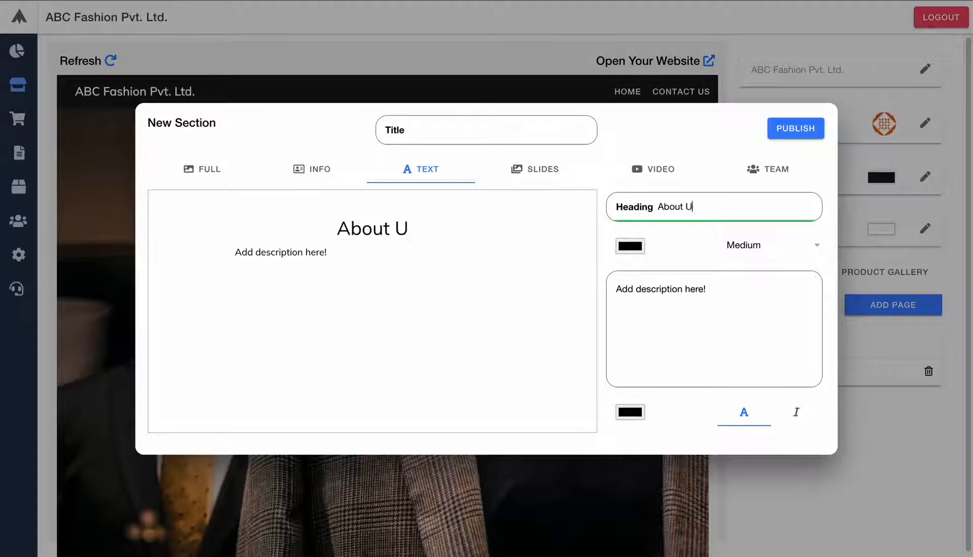
# - Replace the placeholder description with the pasted Lorem ipsum paragraph
pyautogui.click(687, 326)
pyautogui.hotkey('ctrl', 'a')
pyautogui.press('BackSpace')
pyautogui.write('Lorem ipsum dolor sit amet, consectetur adipiscing elit, sed do eiusmod tempor incididunt ut labore et dolore magna aliqua. Ut enim ad minim veniam, quis nostrud exercitation ullamco laboris nisi ut aliquip ex ea commodo consequat. Duis aute irure dolor in reprehenderit in voluptate velit esse cillum dolore eu fugiat nulla pariatur. Excepteur sint occaecat cupidatat non proident, sunt in culpa qui officia deserunt mollit anim id est laborum.')
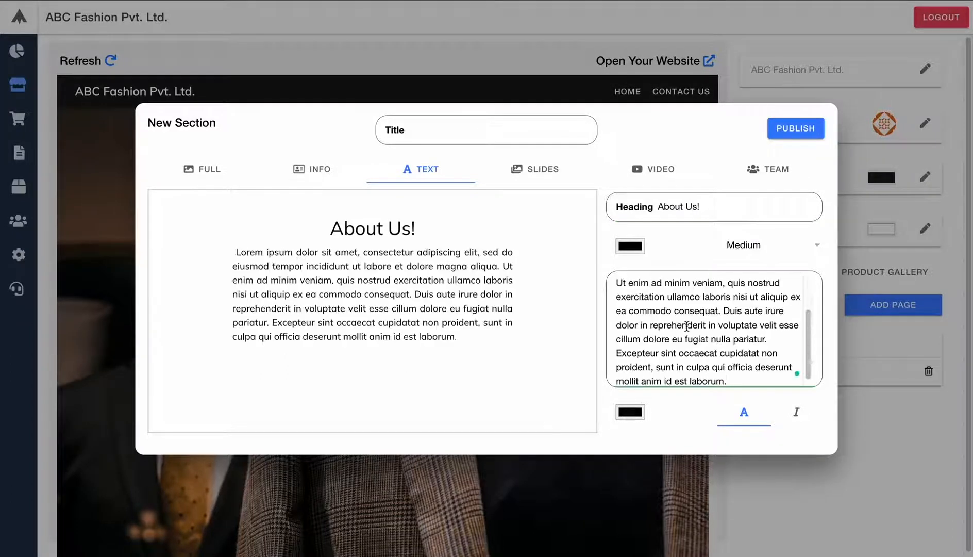
pyautogui.scroll(2, 671, 319)
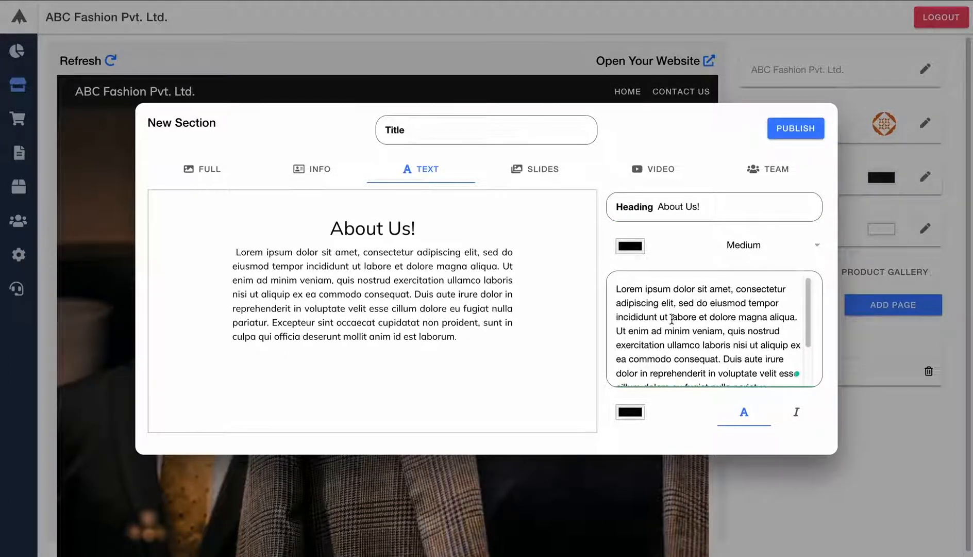
# - Make the 'About Us!' heading gold
pyautogui.click(637, 249)
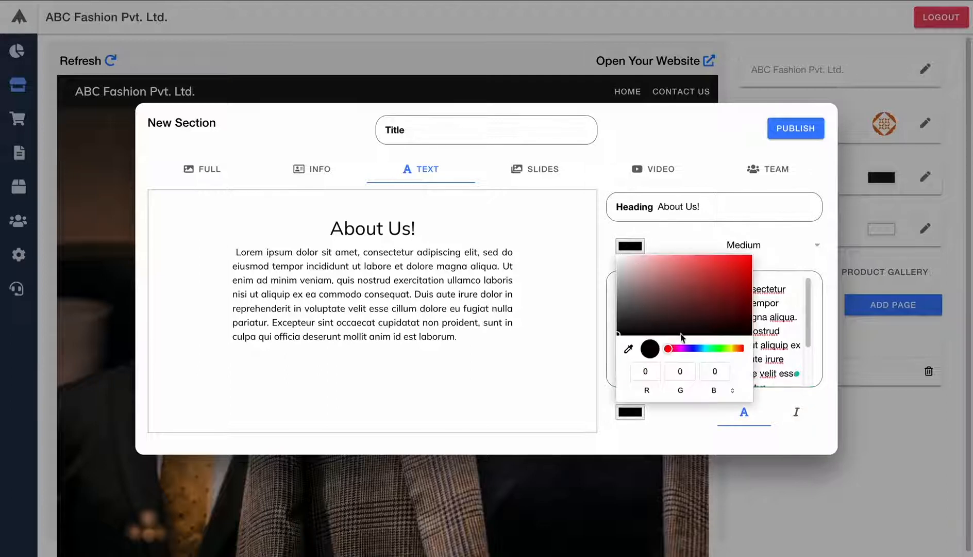
pyautogui.click(734, 348)
pyautogui.click(679, 301)
pyautogui.click(738, 272)
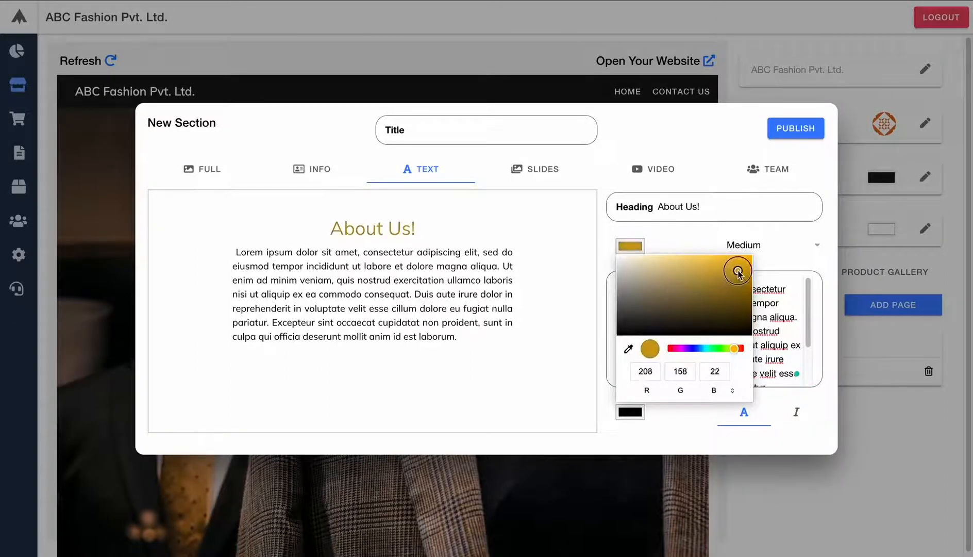
pyautogui.click(687, 235)
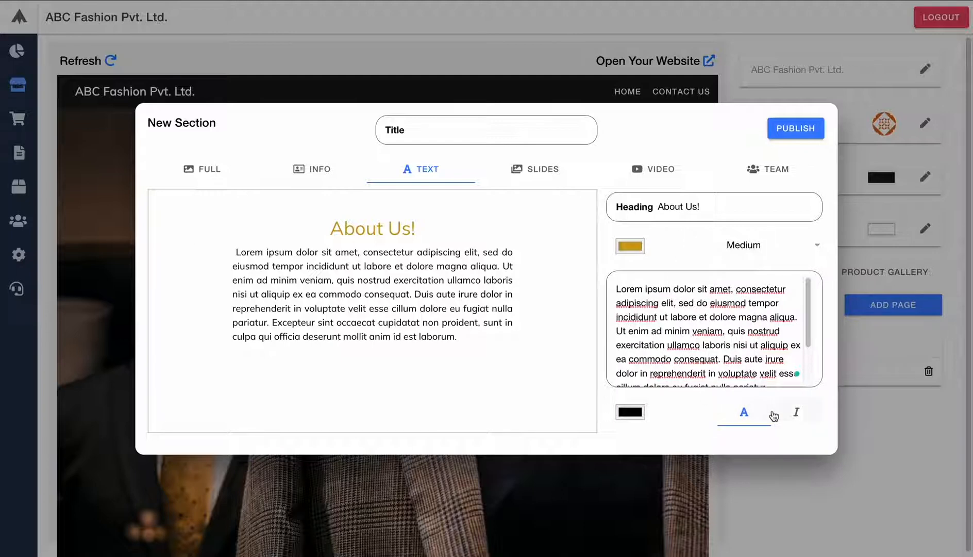
# - Make the description text italic and gold, keeping the Text layout
pyautogui.click(796, 415)
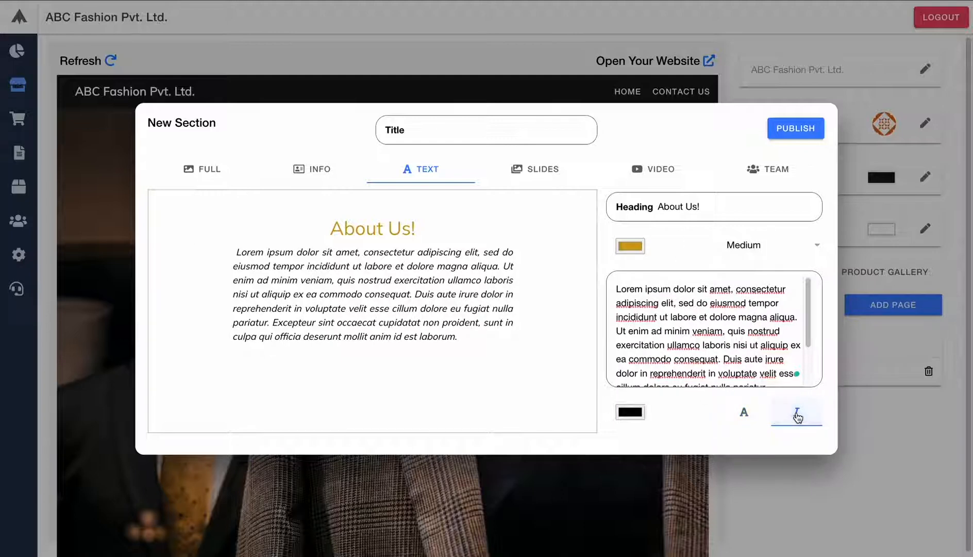
pyautogui.click(635, 414)
pyautogui.click(735, 352)
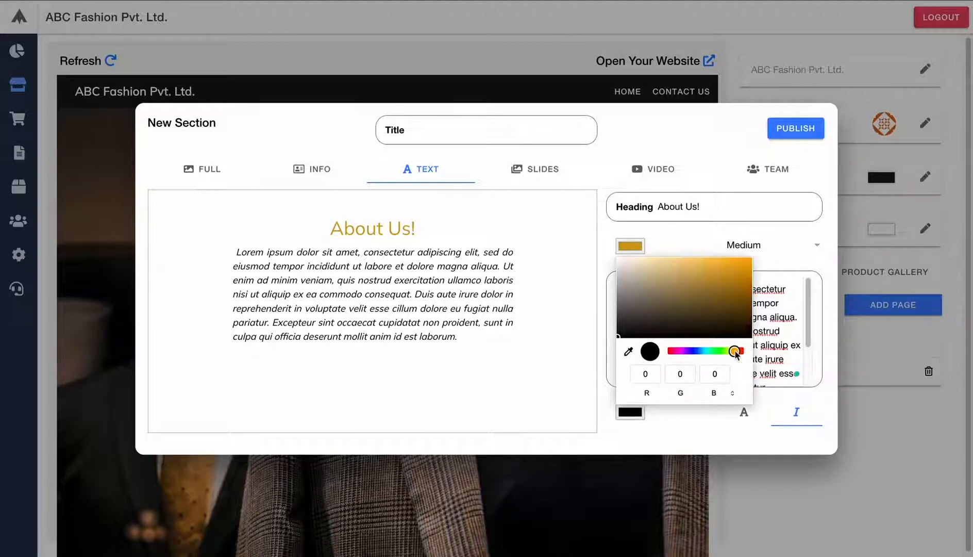
pyautogui.moveTo(673, 304); pyautogui.dragTo(731, 267)
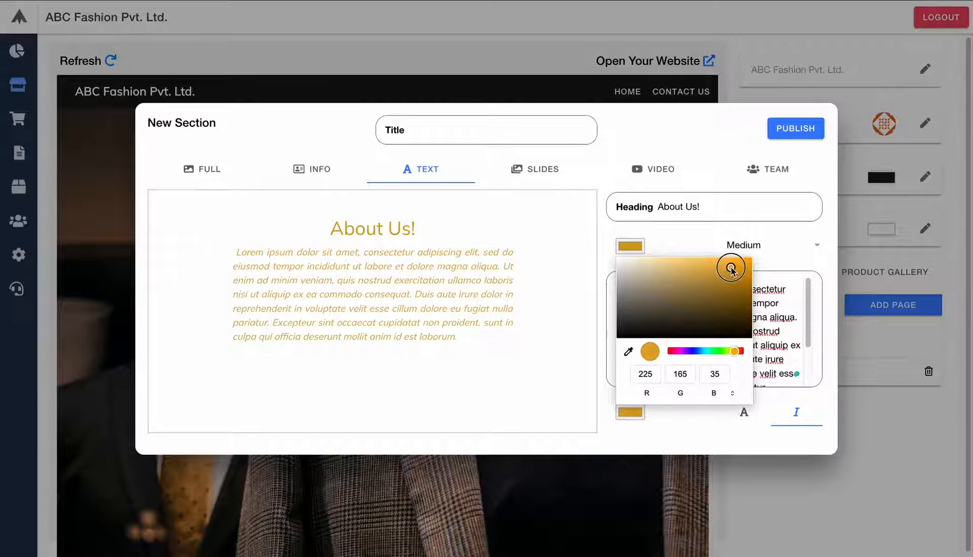
pyautogui.click(608, 173)
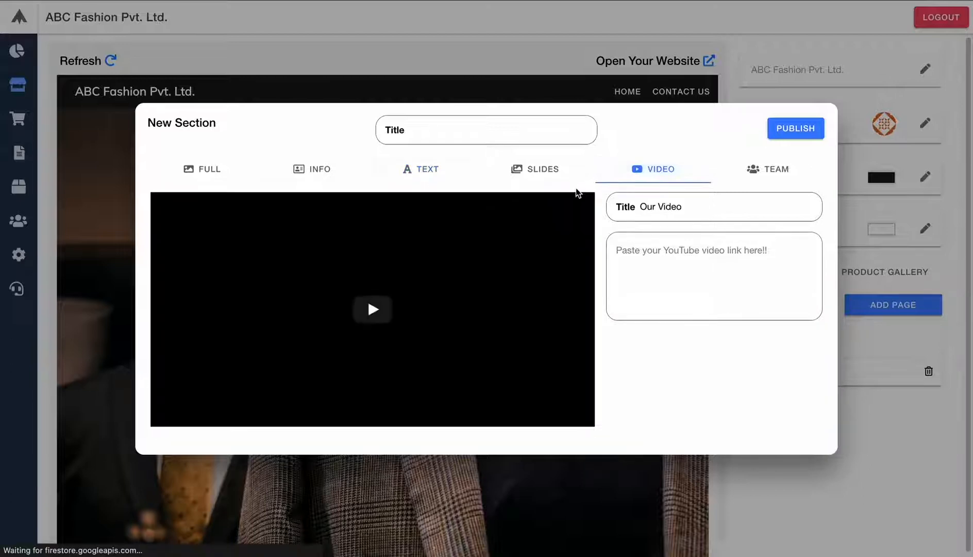
pyautogui.click(317, 169)
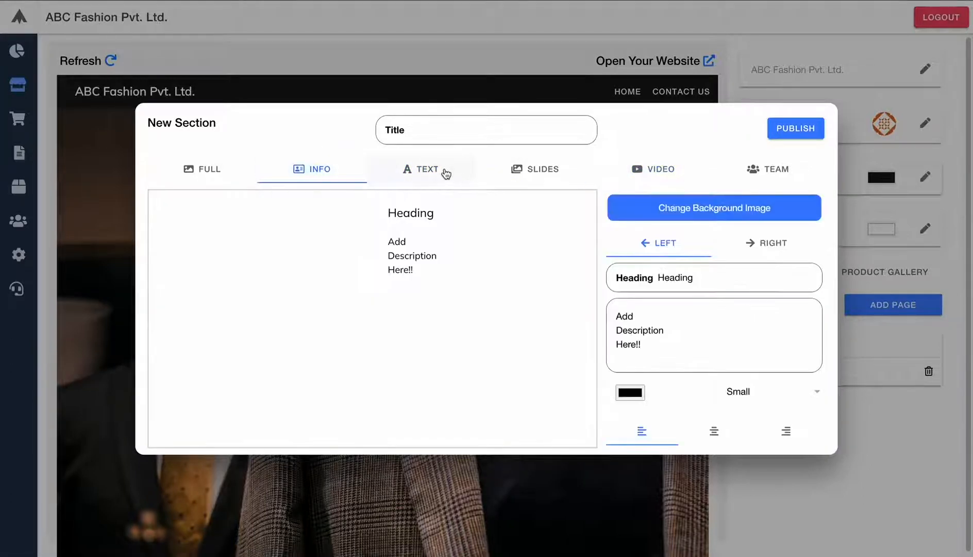
pyautogui.click(444, 172)
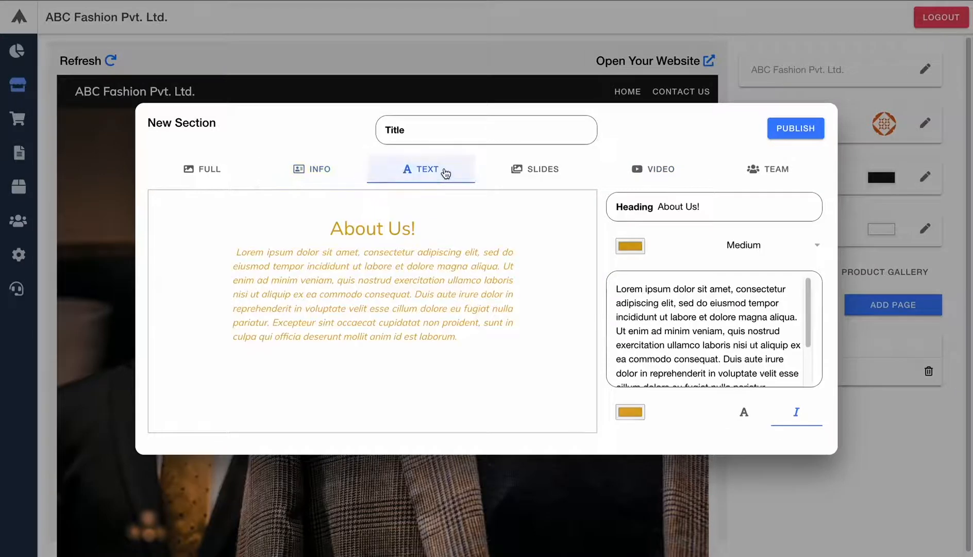
# - Title the section 'About Us' and publish it
pyautogui.click(442, 126)
pyautogui.write('Abo')
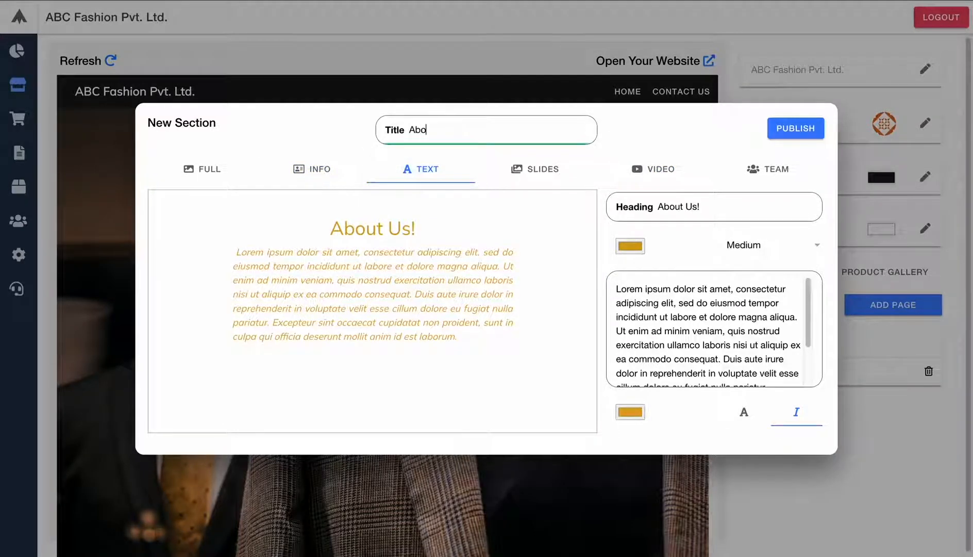
pyautogui.write('ut Us')
pyautogui.click(781, 136)
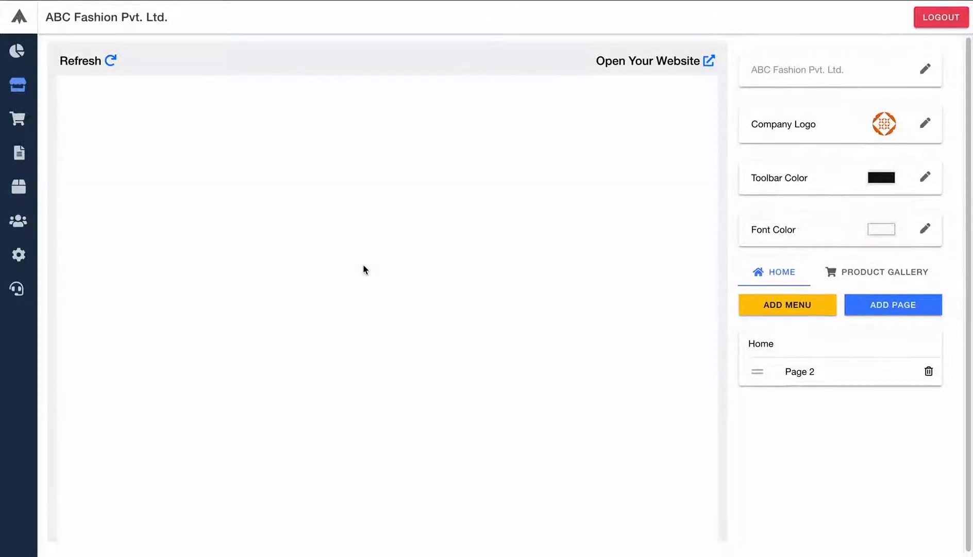
pyautogui.scroll(-10, 361, 263)
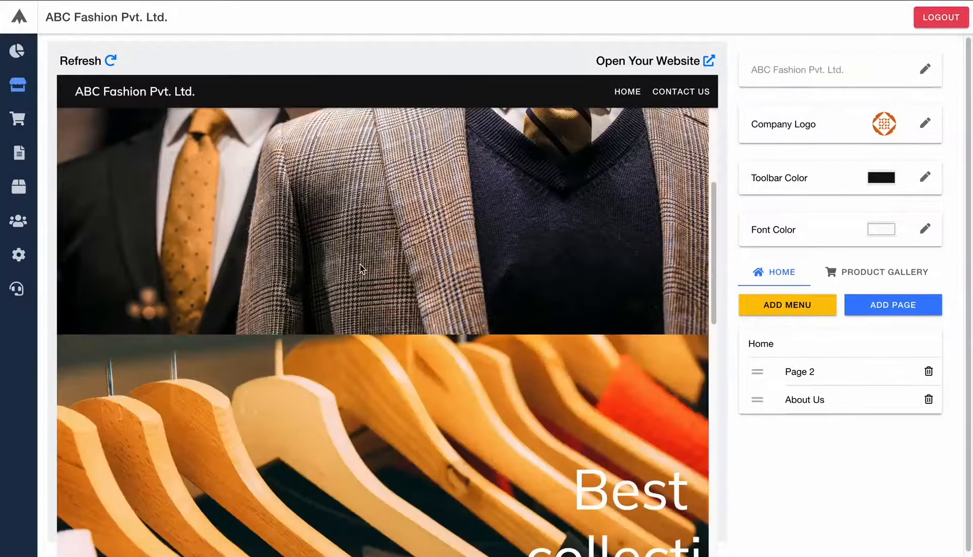
pyautogui.scroll(-7, 360, 263)
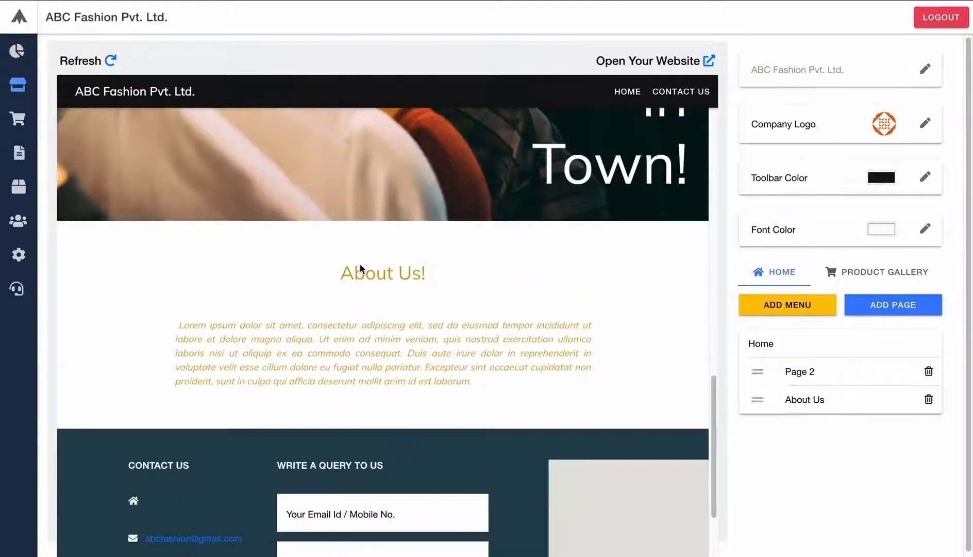
pyautogui.scroll(5, 360, 264)
pyautogui.scroll(-4, 360, 263)
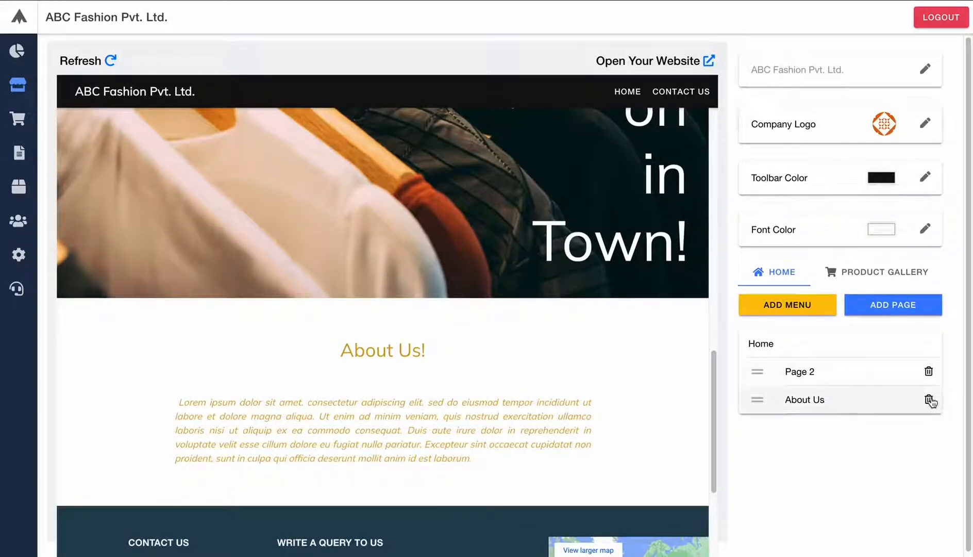
# - Drag the About Us row above Page 2 in the Home list and check the preview
pyautogui.moveTo(759, 402); pyautogui.dragTo(758, 367)
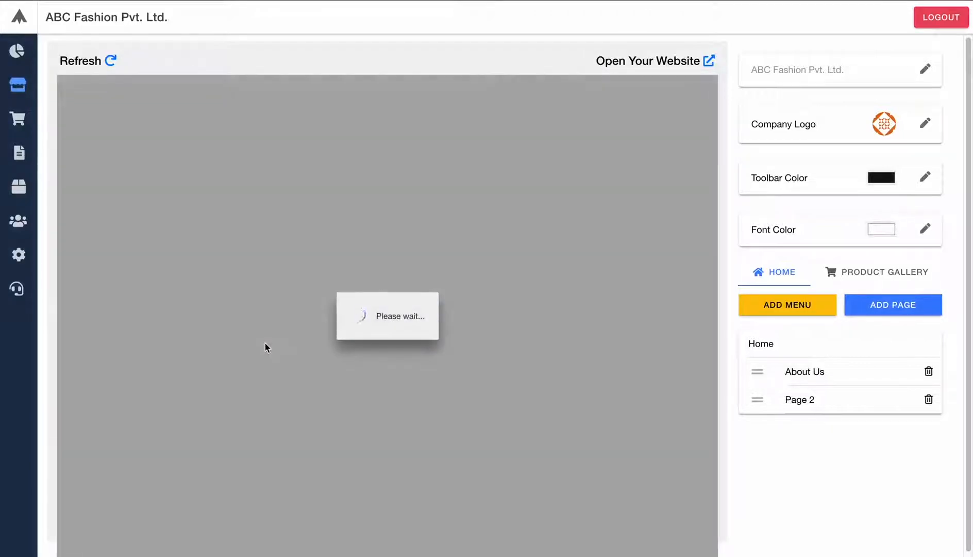
pyautogui.scroll(-5, 264, 343)
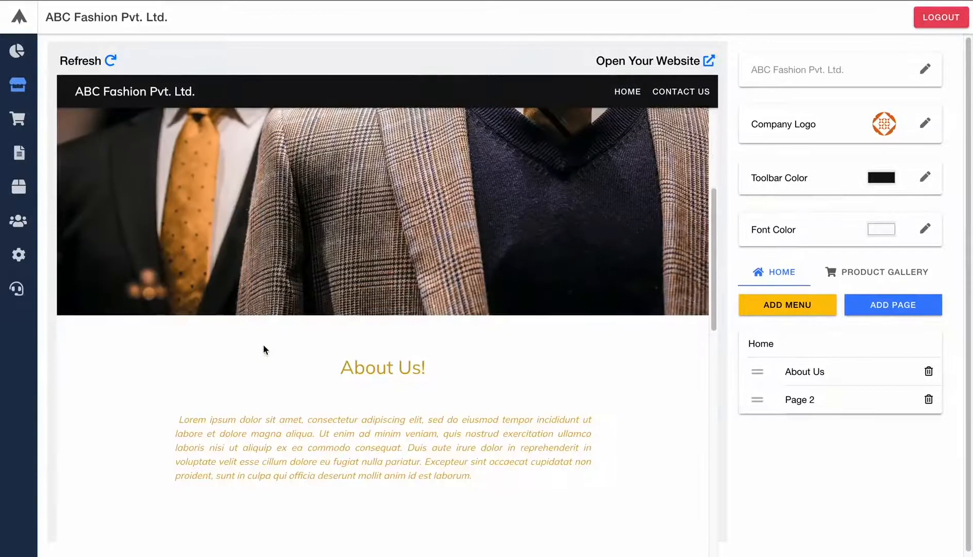
pyautogui.scroll(-4, 263, 344)
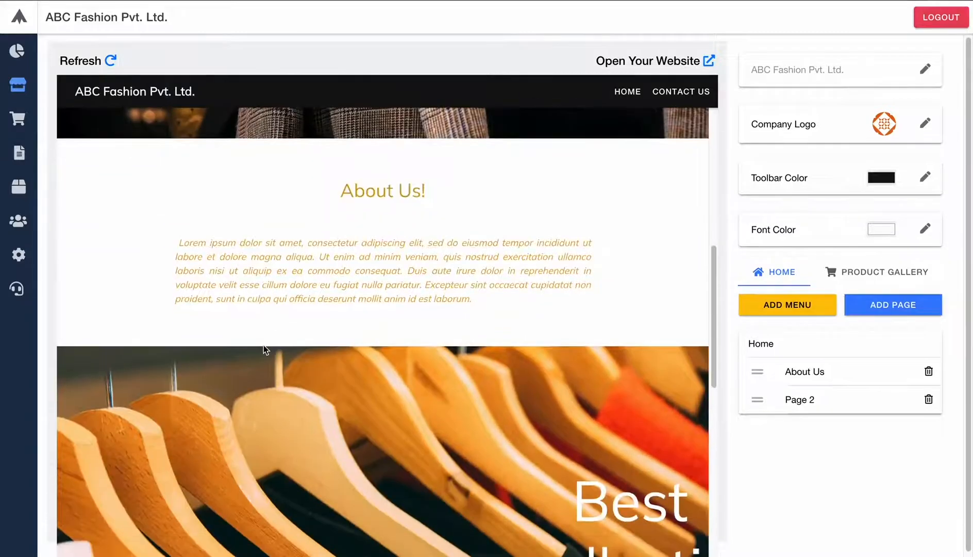
pyautogui.scroll(-7, 262, 349)
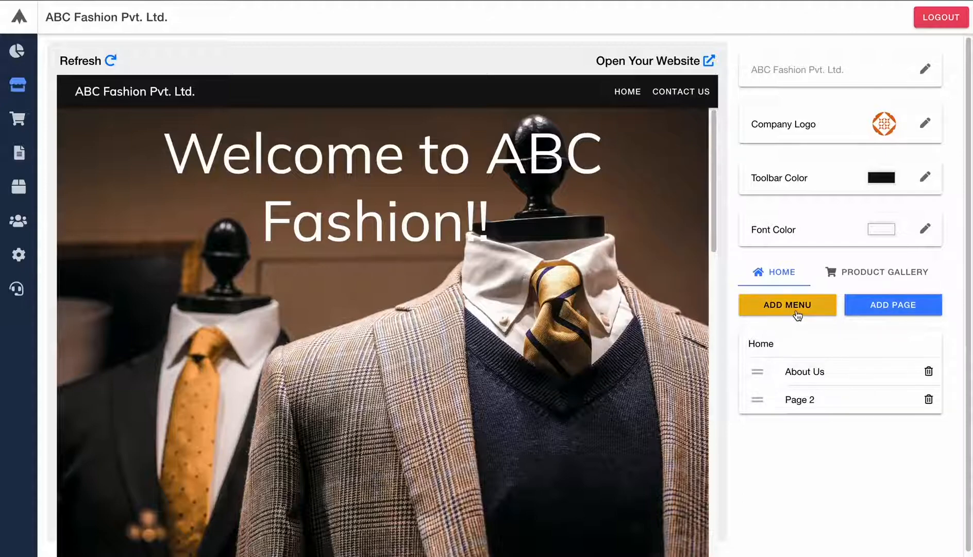
# - Add a new Info-layout section titled 'T Shirts'
pyautogui.click(884, 303)
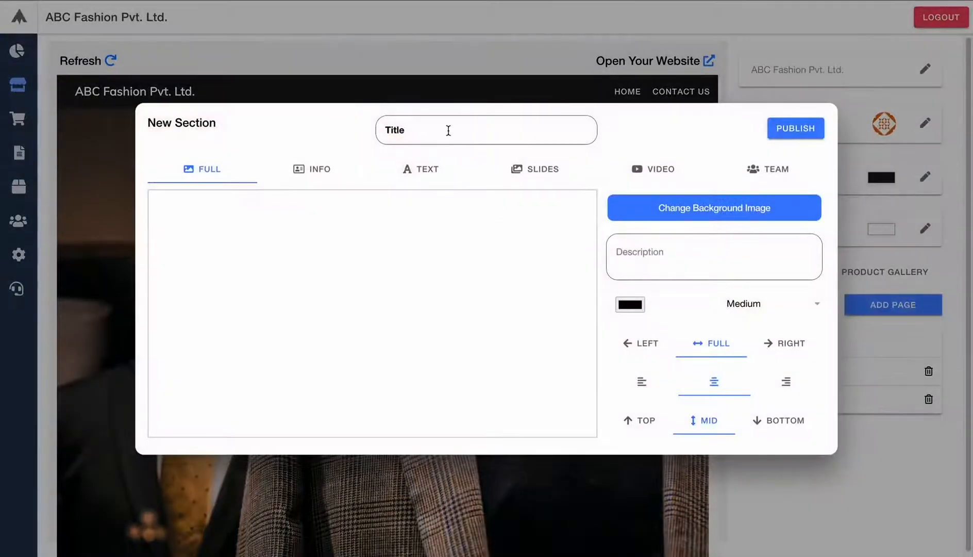
pyautogui.click(309, 175)
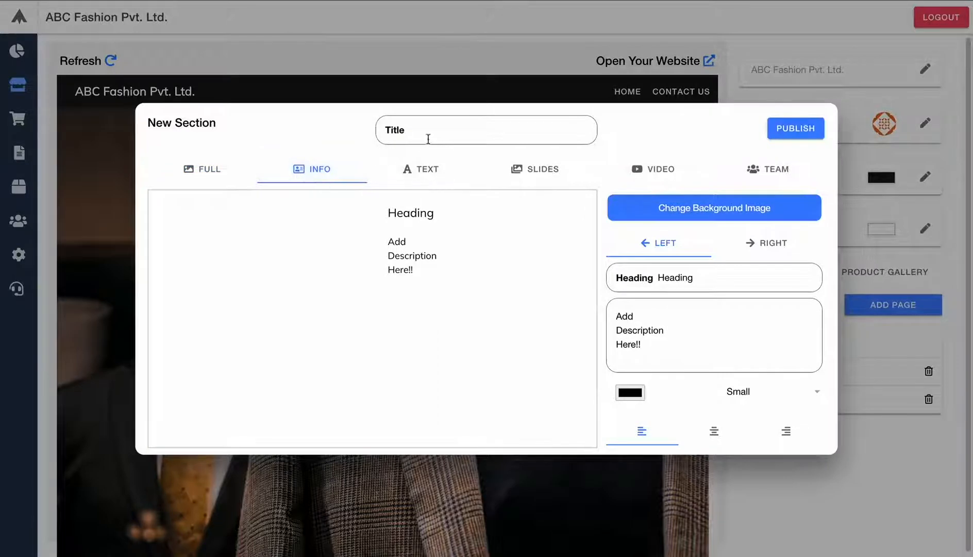
pyautogui.click(446, 133)
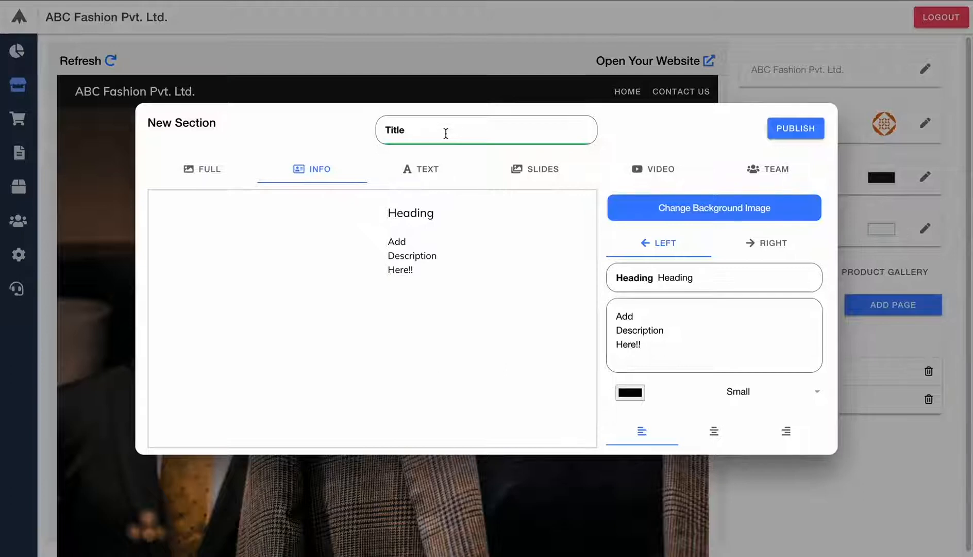
pyautogui.write('T')
pyautogui.write('Shirts')
# - Set shirt.jpg as the section's image
pyautogui.click(697, 210)
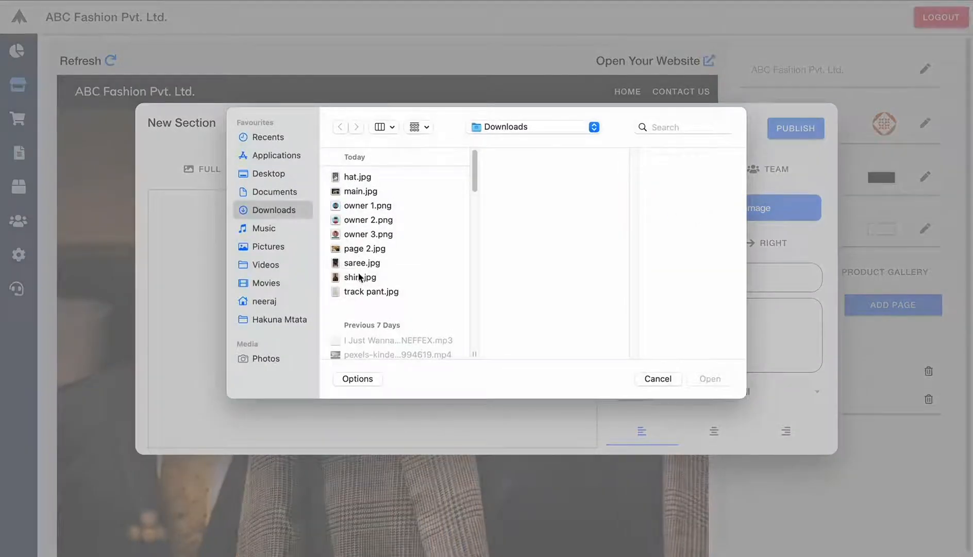
pyautogui.click(360, 277)
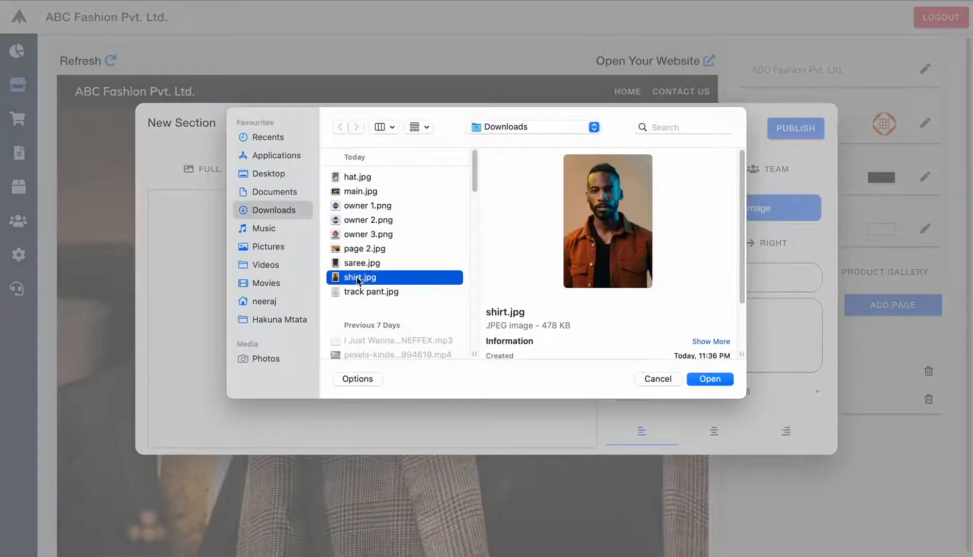
pyautogui.click(710, 379)
pyautogui.click(417, 129)
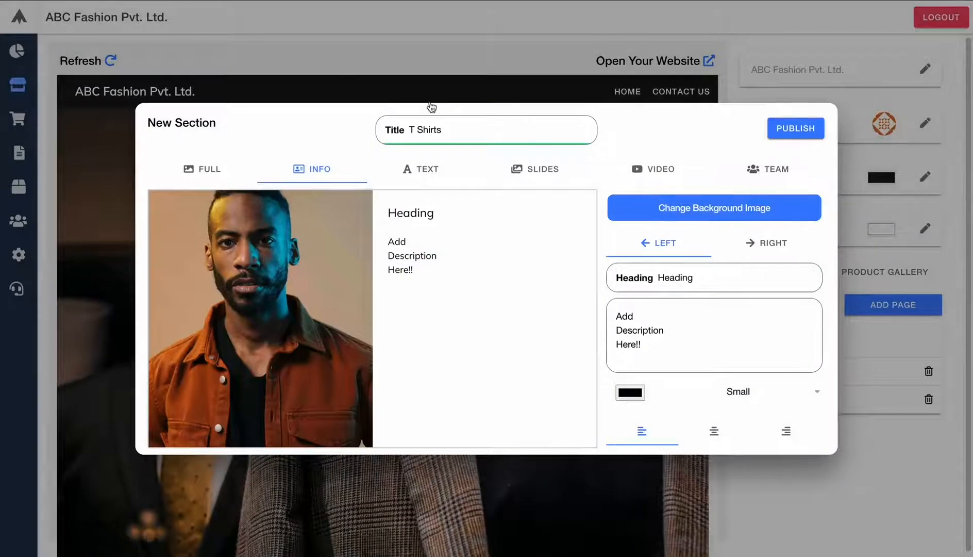
# - Retitle to 'Shirts', head it 'High Quality Shirts', describe it 'Starting from 999Rs. only'
pyautogui.press('BackSpace')
pyautogui.press('BackSpace')
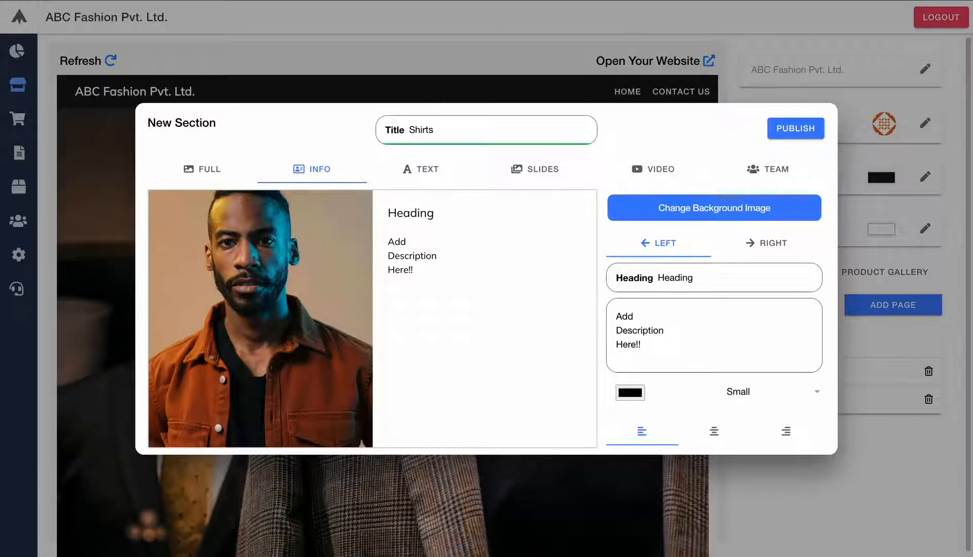
pyautogui.doubleClick(675, 273)
pyautogui.write('H')
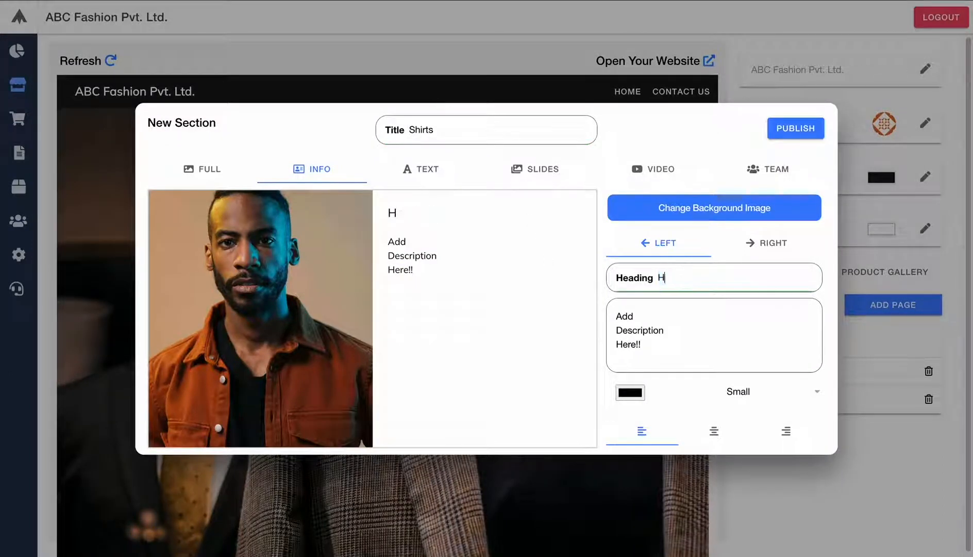
pyautogui.write('igh Quality')
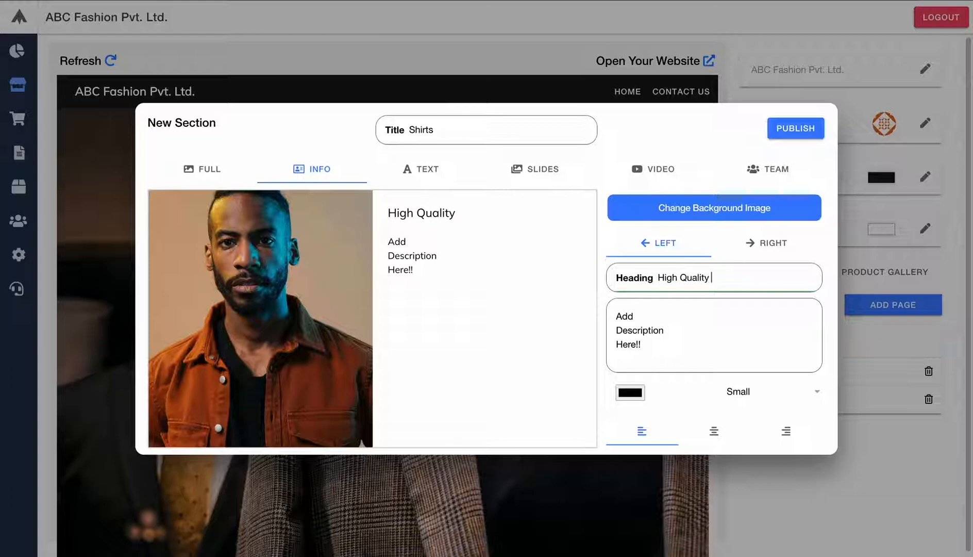
pyautogui.write(' Shirts')
pyautogui.moveTo(650, 344); pyautogui.dragTo(502, 259)
pyautogui.press('BackSpace')
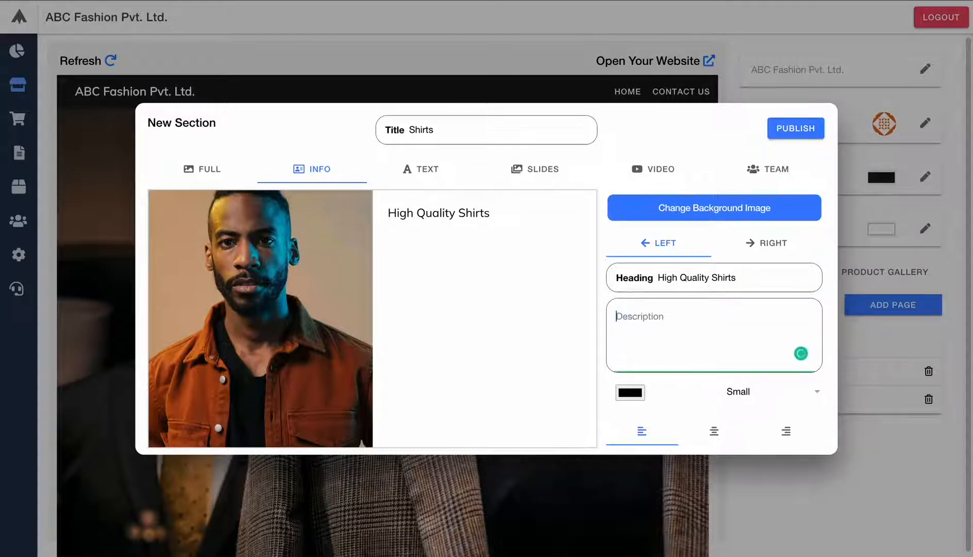
pyautogui.write('Starting f')
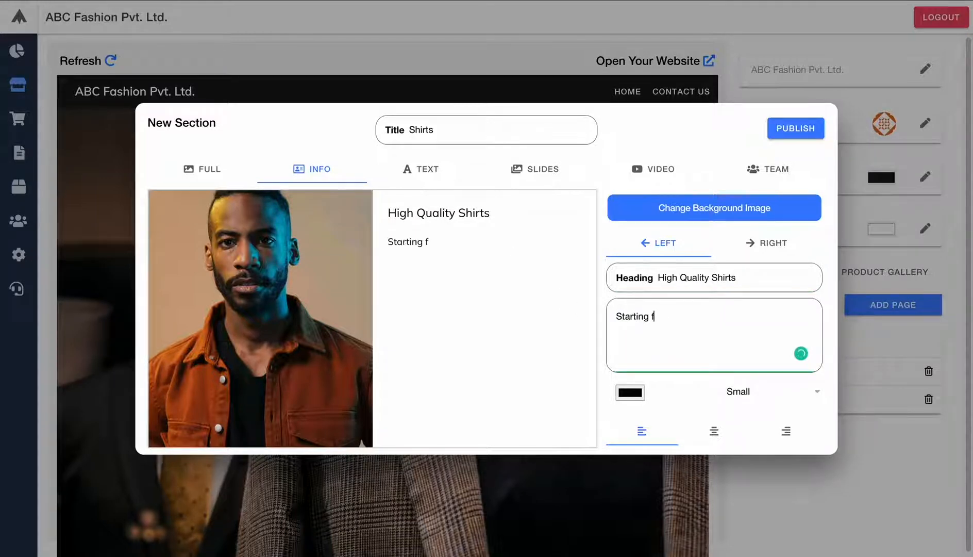
pyautogui.write('rom 999 /-')
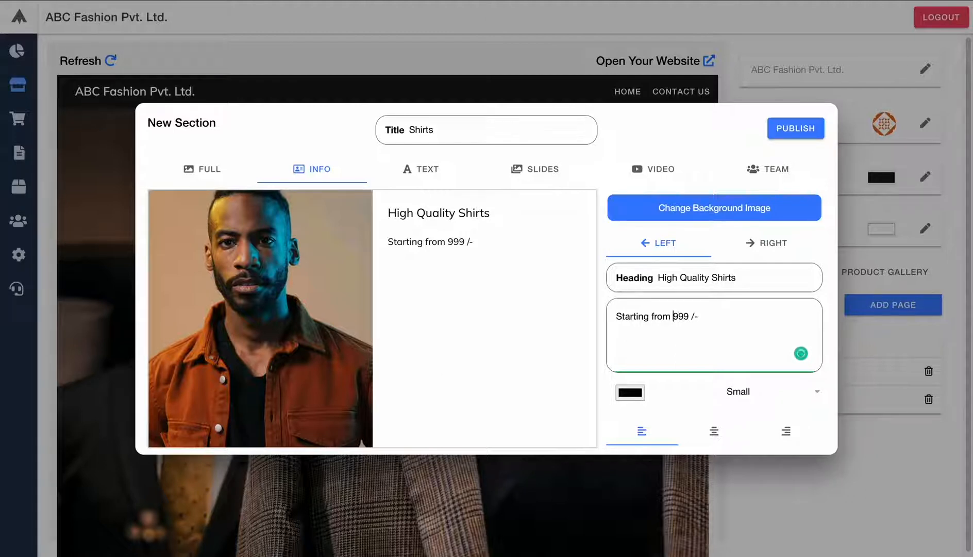
pyautogui.write('Rs. ')
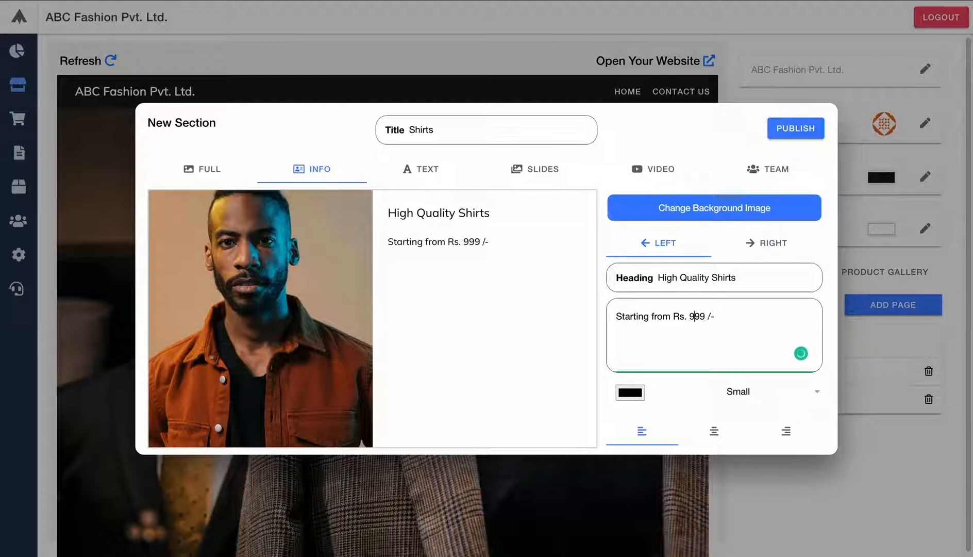
pyautogui.write(' only.')
# - Keep the image on the left, set Large left-aligned text, and publish the section
pyautogui.click(772, 250)
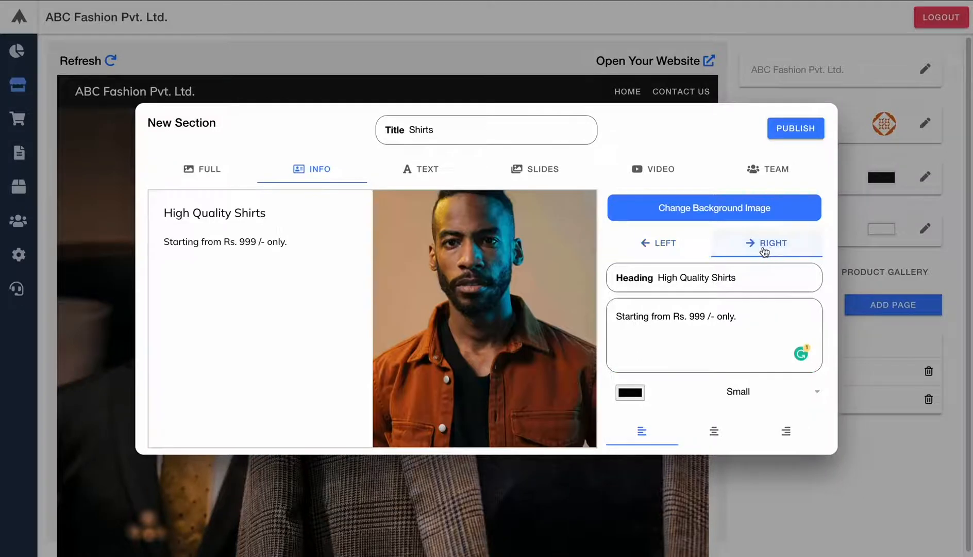
pyautogui.click(677, 242)
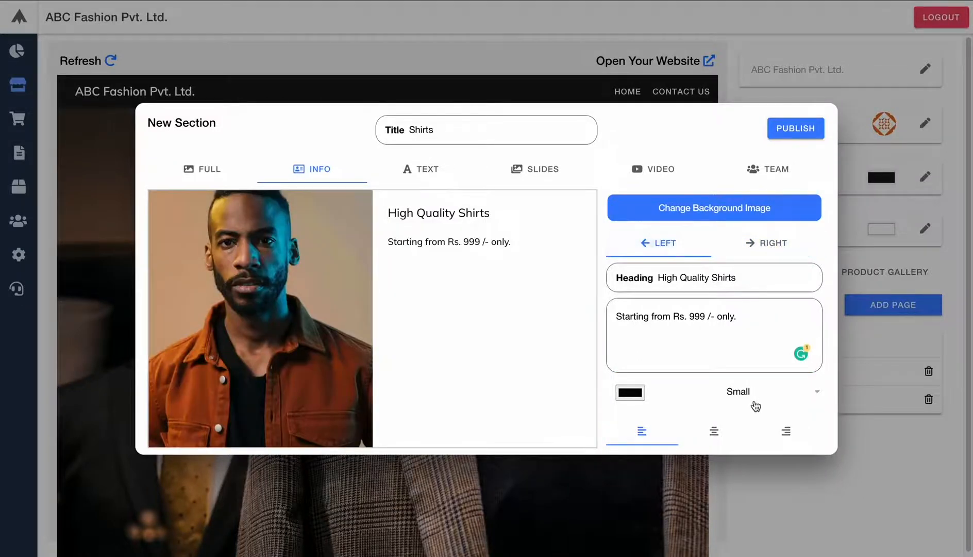
pyautogui.click(767, 393)
pyautogui.click(757, 478)
pyautogui.click(788, 444)
pyautogui.click(652, 442)
pyautogui.click(785, 133)
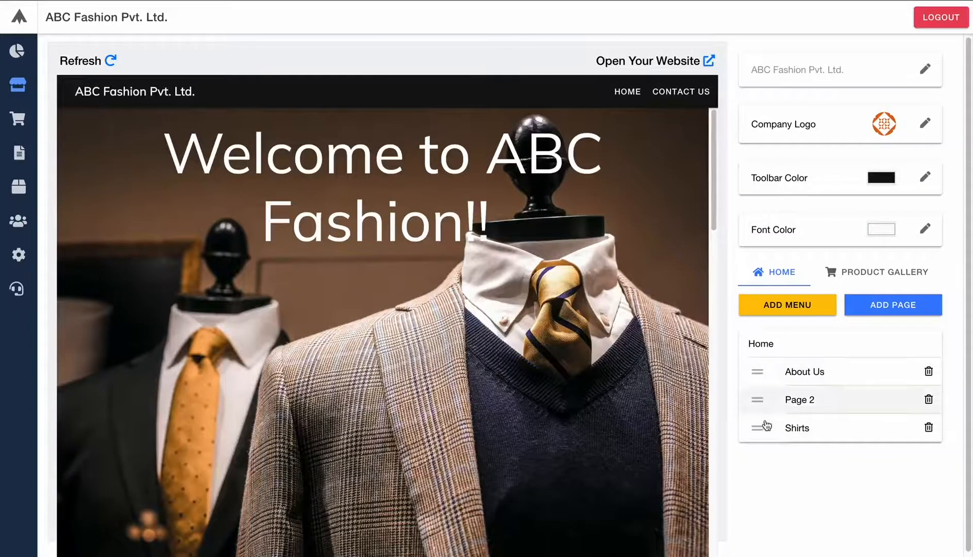
# - Scroll the live site to the High Quality Shirts section below the hangers banner, then return to the editor tab
pyautogui.scroll(-10, 277, 393)
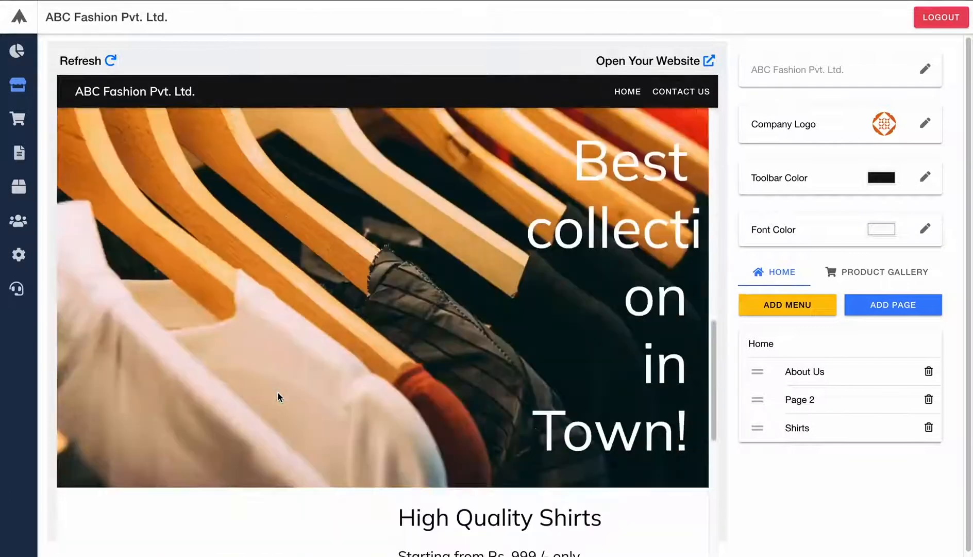
pyautogui.scroll(-5, 277, 392)
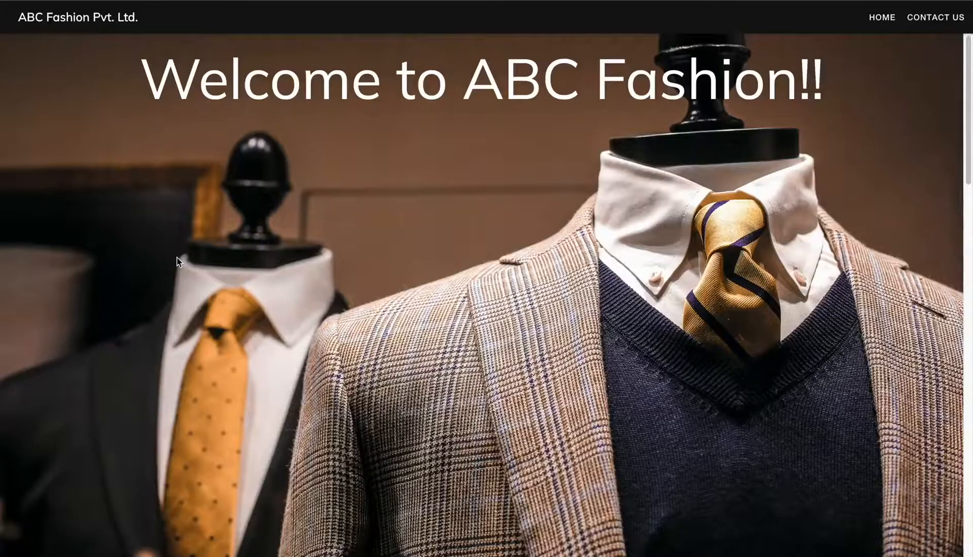
pyautogui.scroll(-5, 177, 257)
pyautogui.scroll(-10, 177, 257)
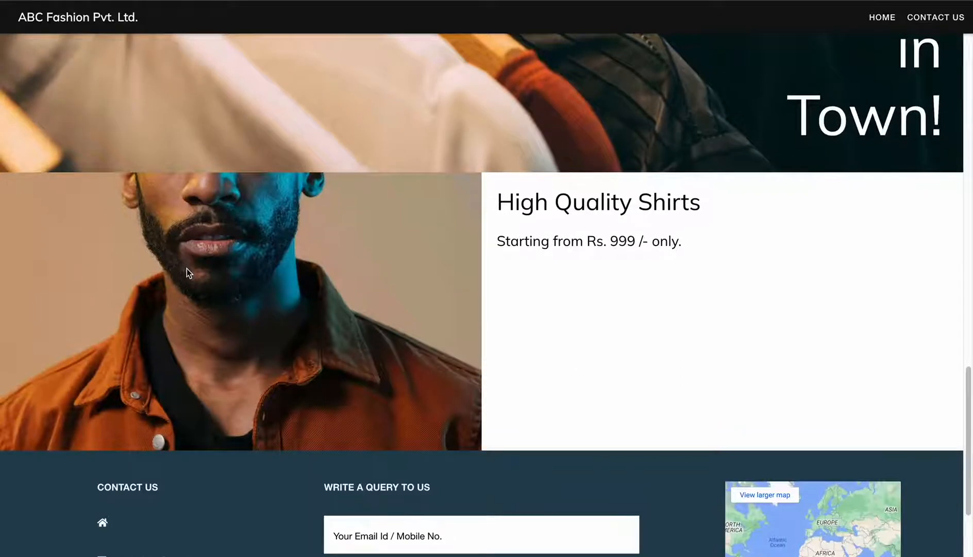
pyautogui.scroll(1, 186, 268)
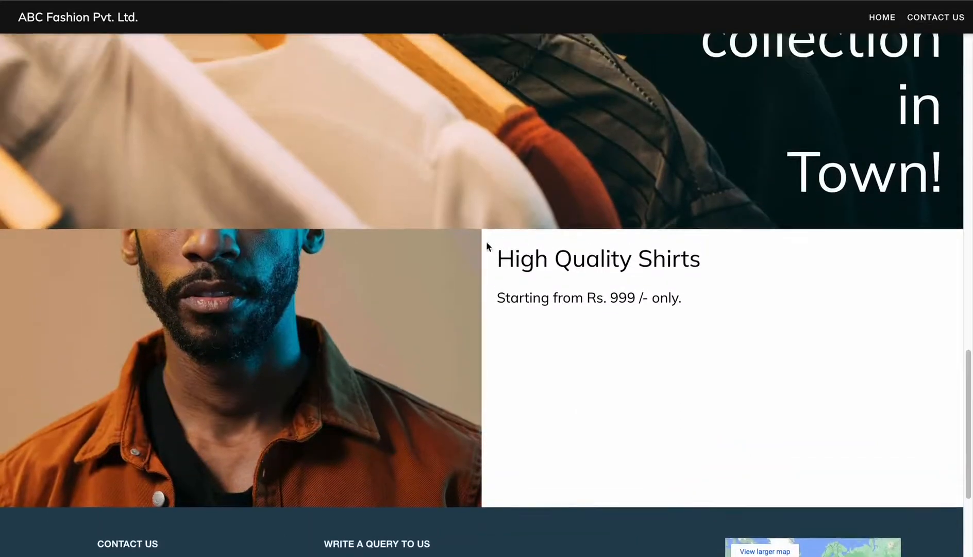
pyautogui.hotkey('ctrl', 'shift', 'Tab')
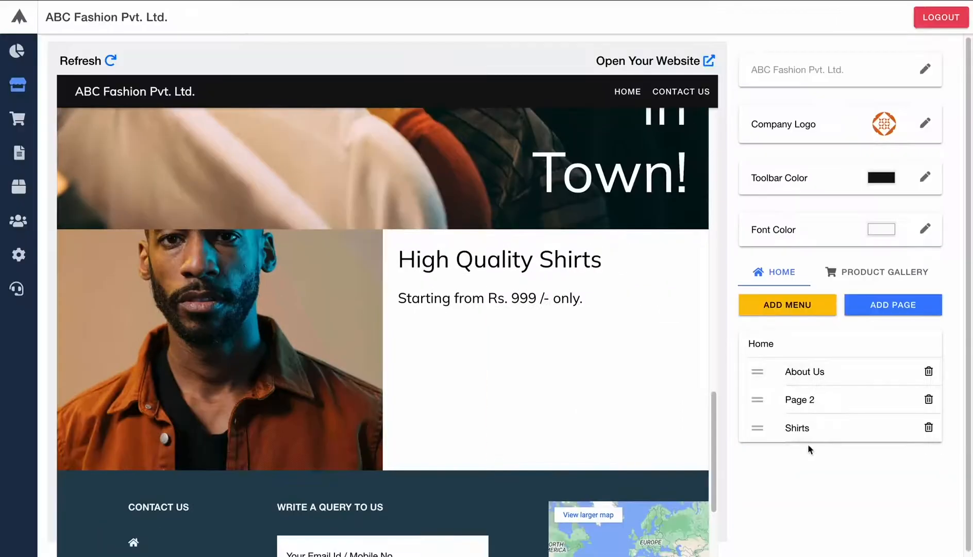
# - Add a text-only section headed 'Our Collection' with no description, title it 'Collection', and publish it
pyautogui.click(877, 312)
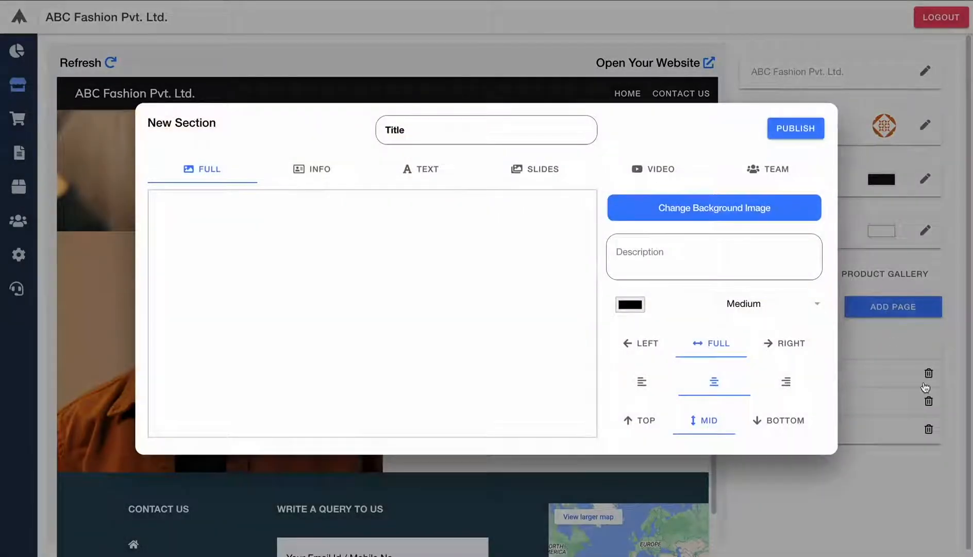
pyautogui.click(415, 172)
pyautogui.click(670, 297)
pyautogui.hotkey('ctrl', 'a')
pyautogui.press('BackSpace')
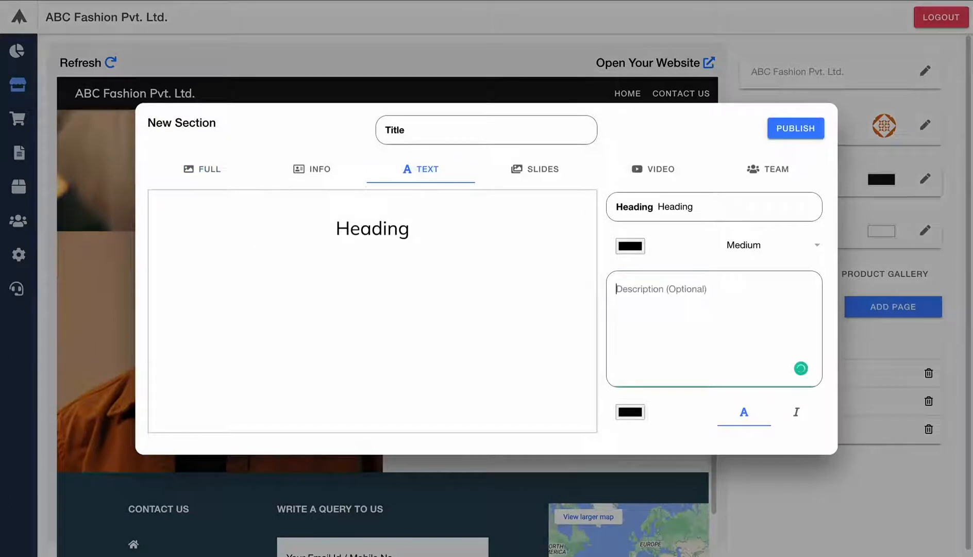
pyautogui.doubleClick(677, 206)
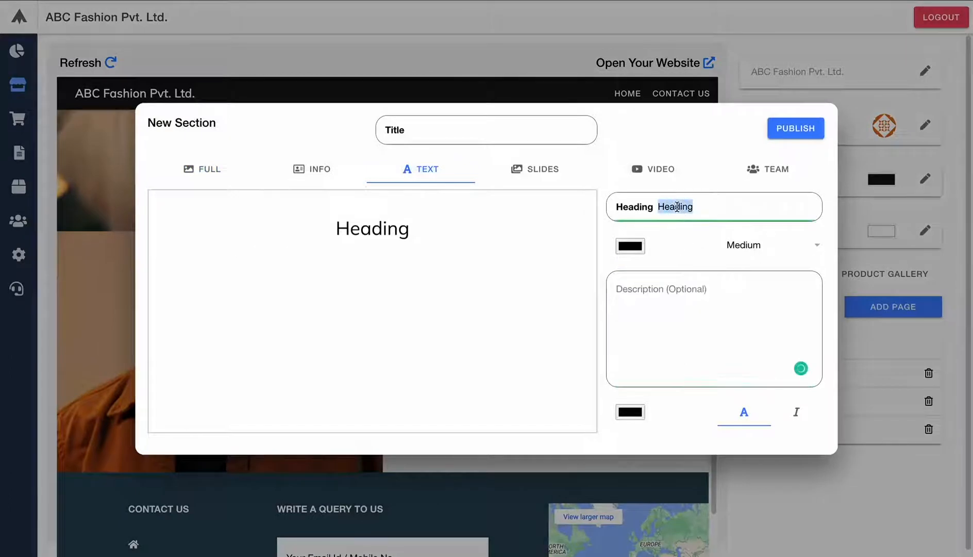
pyautogui.write('Our Collection')
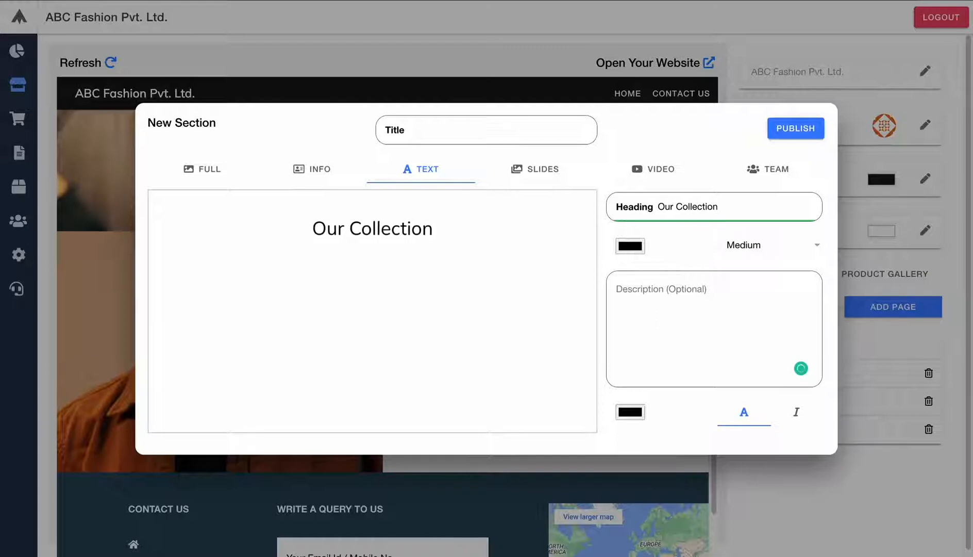
pyautogui.click(499, 135)
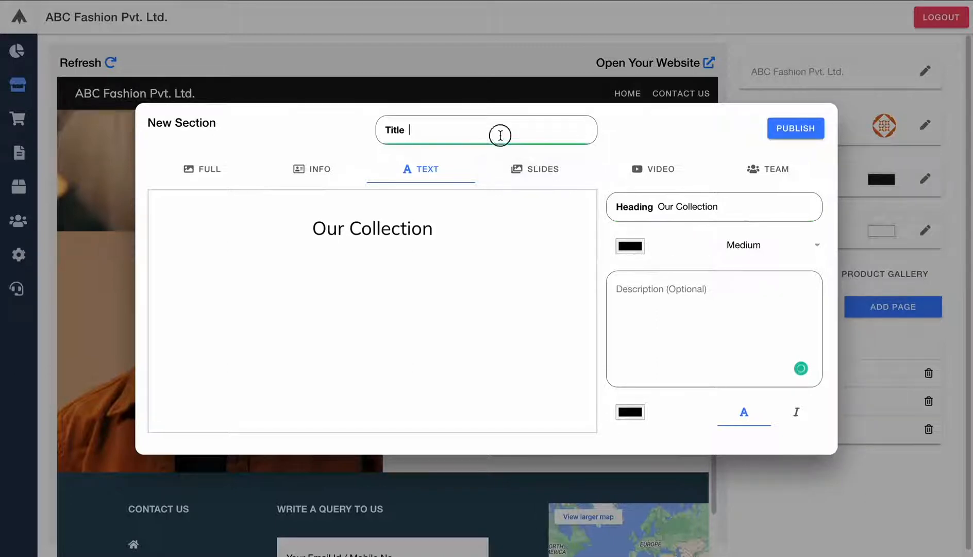
pyautogui.write('Collection')
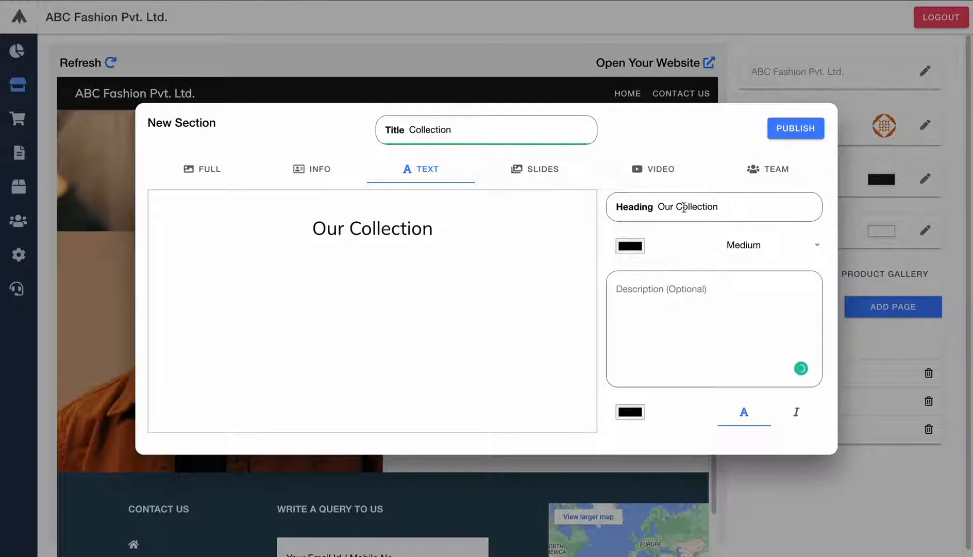
pyautogui.click(802, 128)
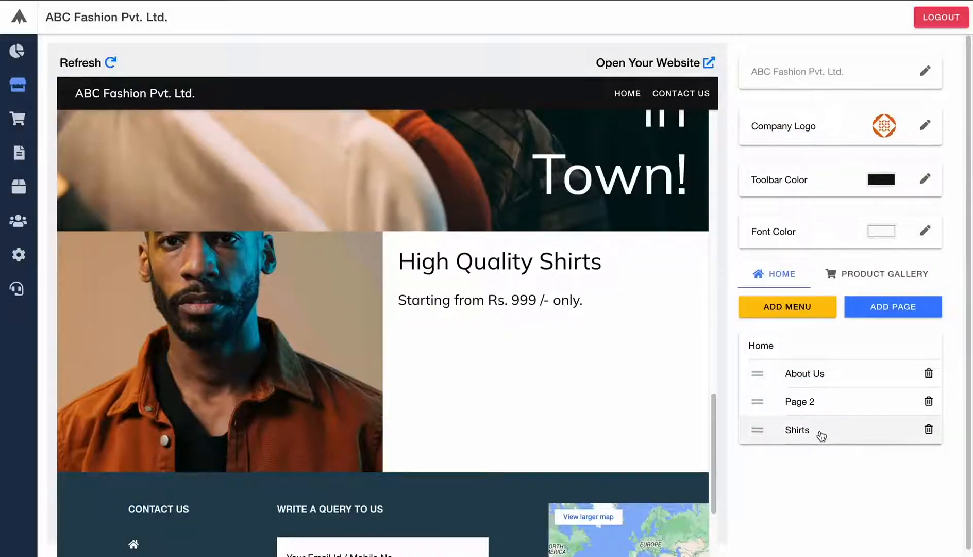
# - Drag the Collection page above Shirts in the page list and scroll the preview to confirm the order
pyautogui.click(821, 436)
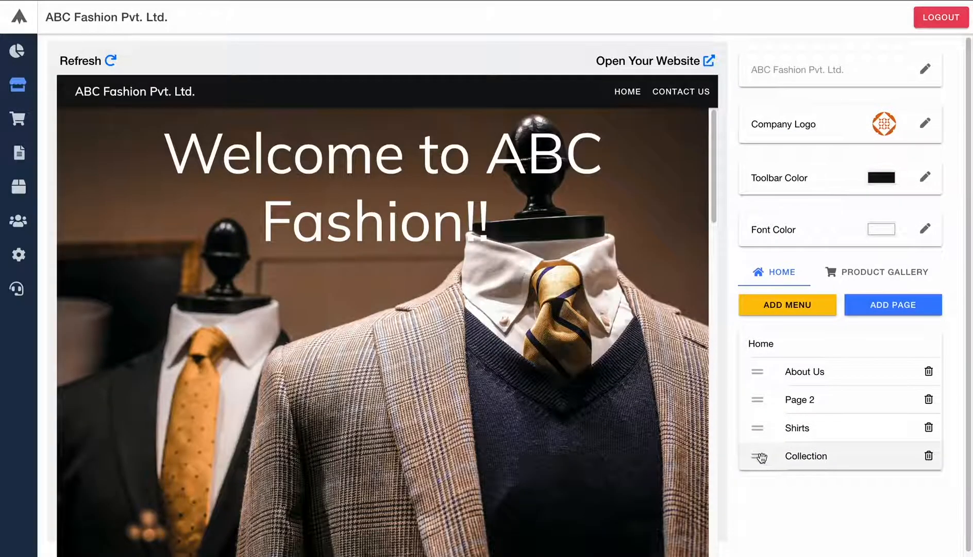
pyautogui.moveTo(759, 457); pyautogui.dragTo(748, 426)
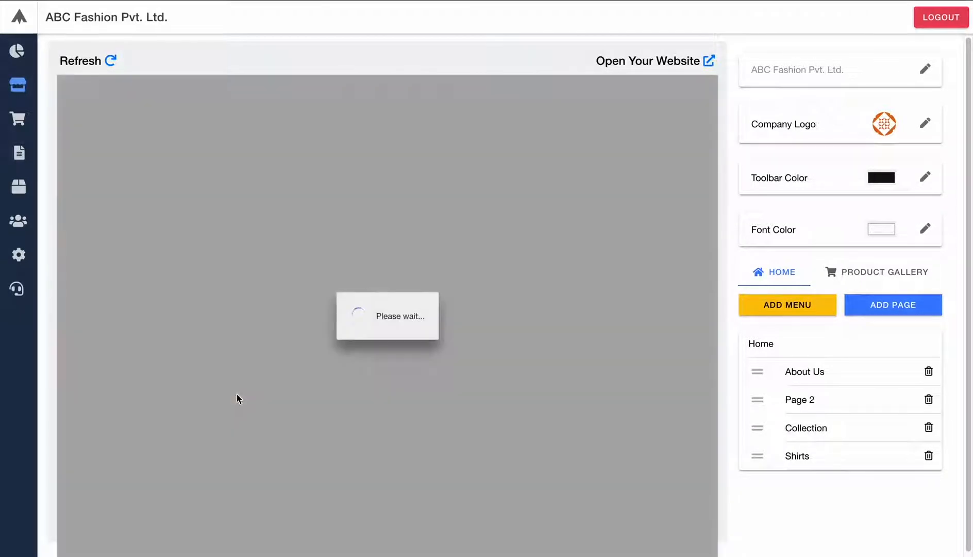
pyautogui.scroll(-3, 237, 393)
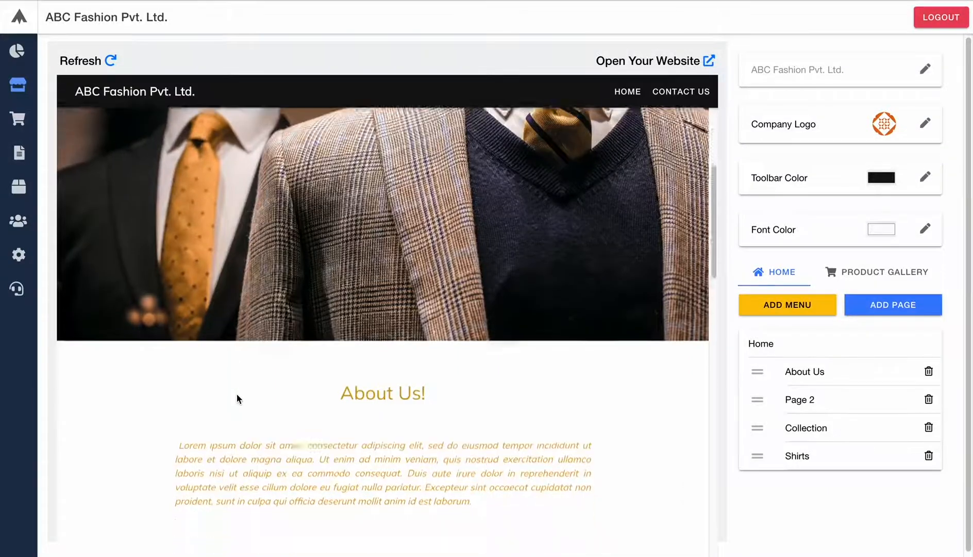
pyautogui.scroll(-10, 237, 394)
pyautogui.scroll(-4, 237, 394)
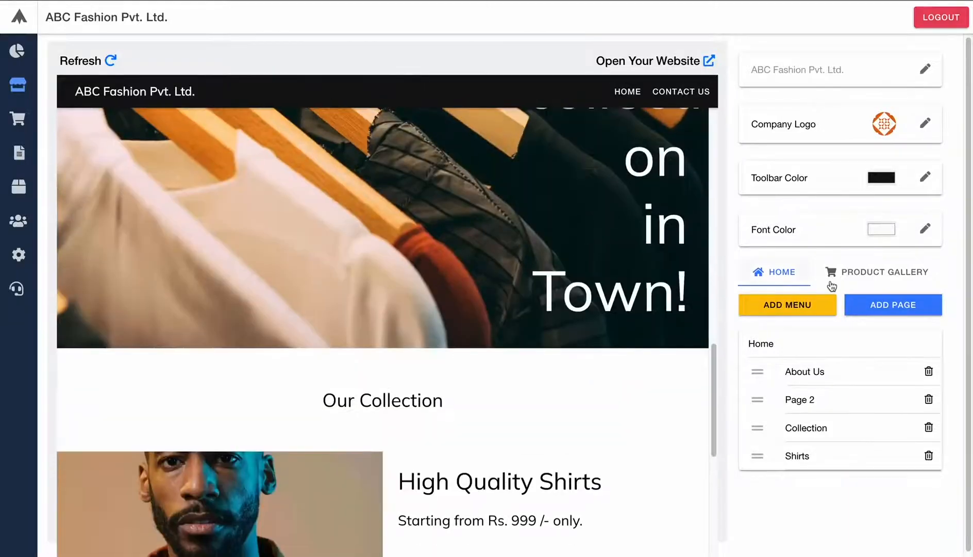
# - Add a new image-and-text info section using the track pant.jpg photo
pyautogui.click(930, 308)
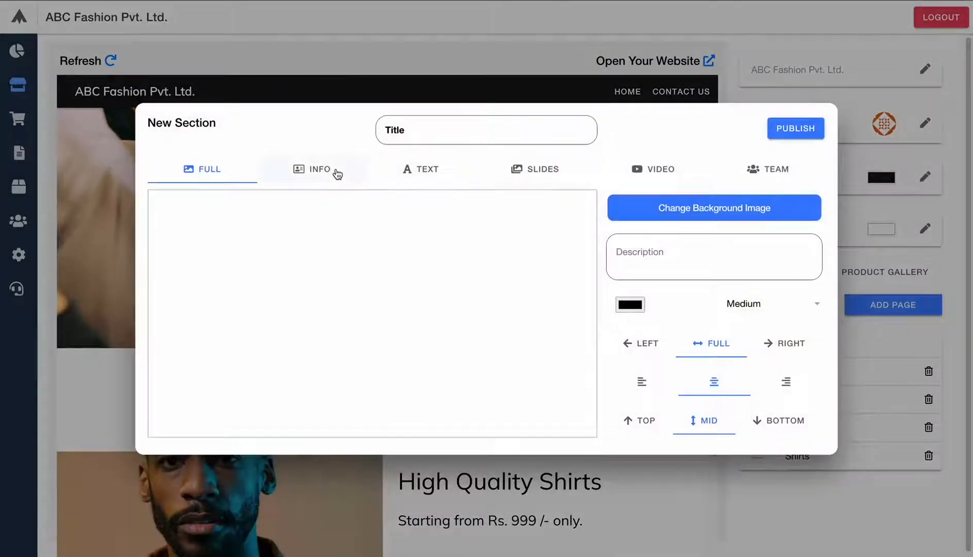
pyautogui.click(315, 172)
pyautogui.click(676, 207)
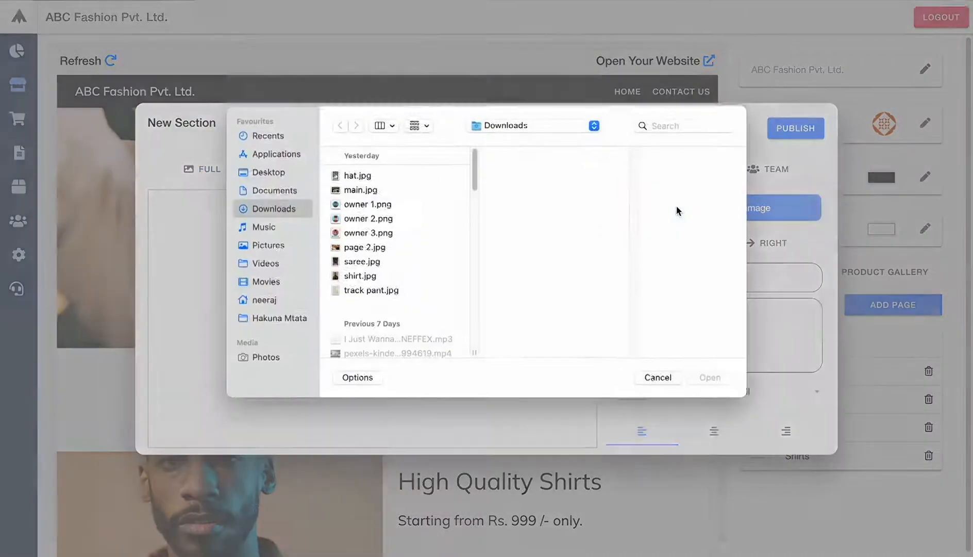
pyautogui.click(352, 291)
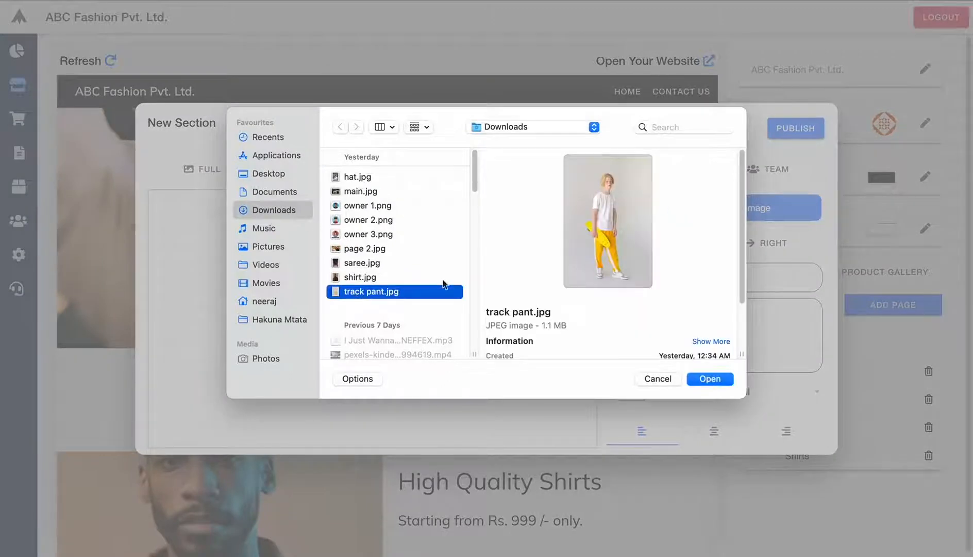
pyautogui.click(706, 378)
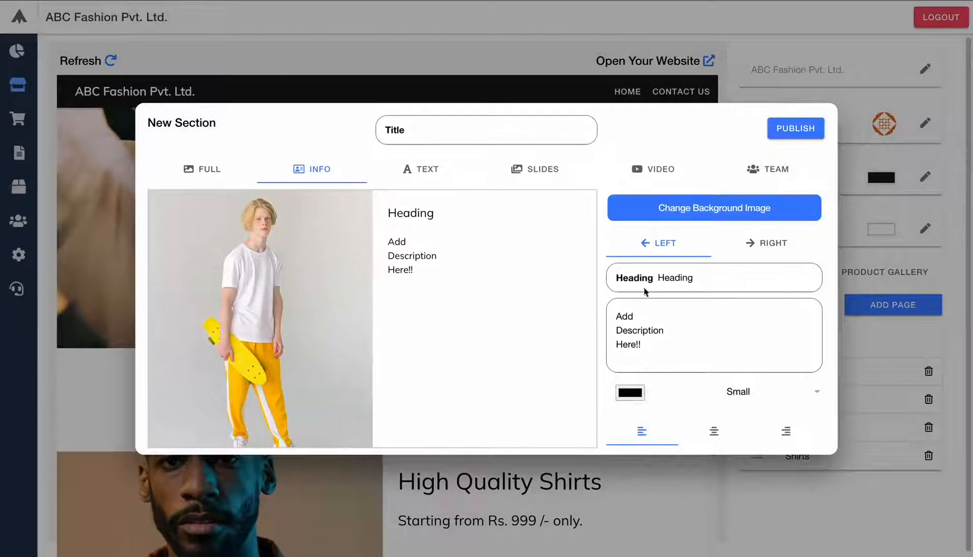
# - Set the heading to 'Casual Pants' and the description to 'Starting from Rs. 899/- only'
pyautogui.doubleClick(685, 278)
pyautogui.write('Pant')
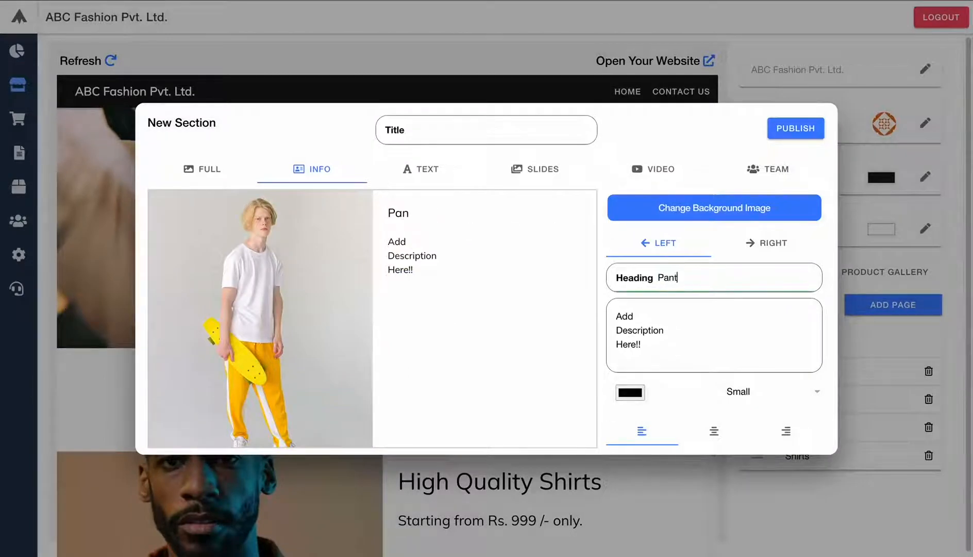
pyautogui.write('s')
pyautogui.write('Casual')
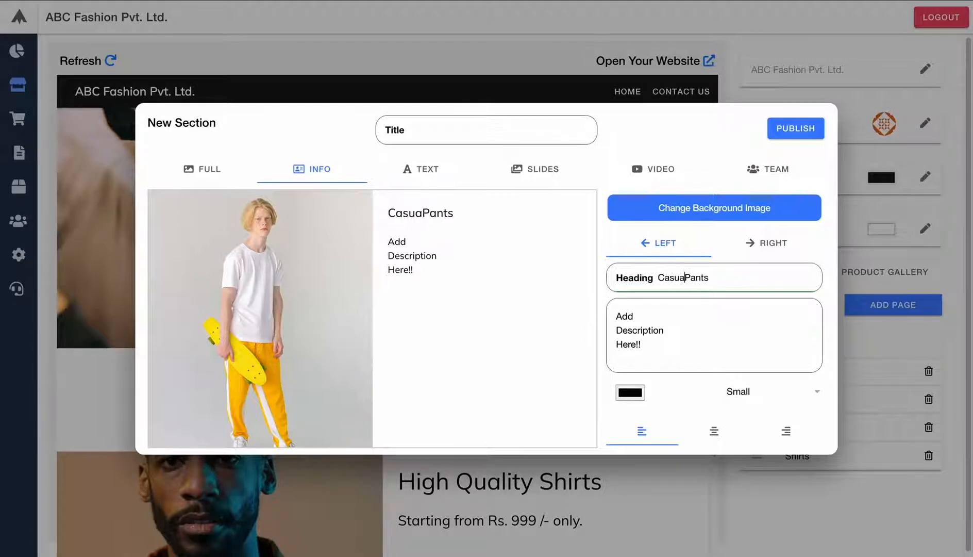
pyautogui.click(664, 325)
pyautogui.hotkey('ctrl', 'a')
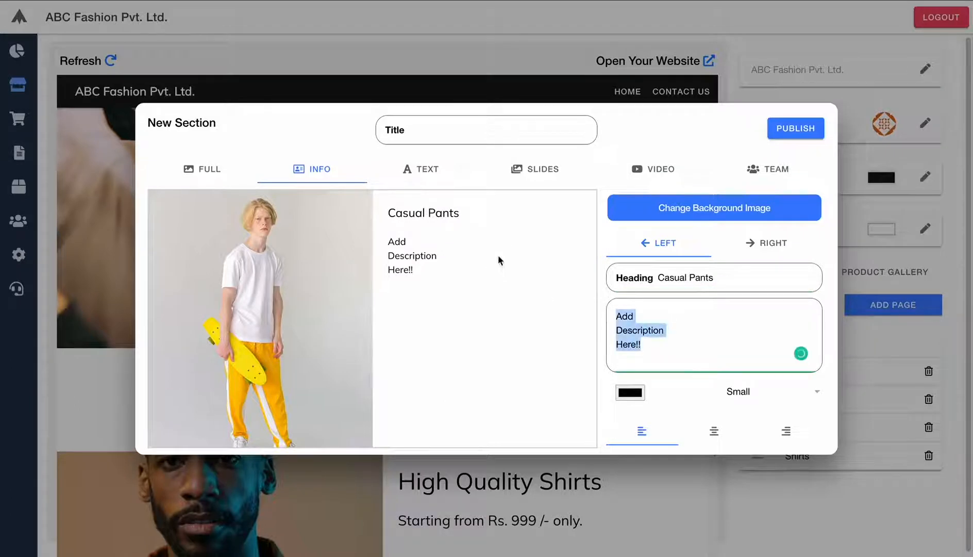
pyautogui.press('BackSpace')
pyautogui.write('Starting from ')
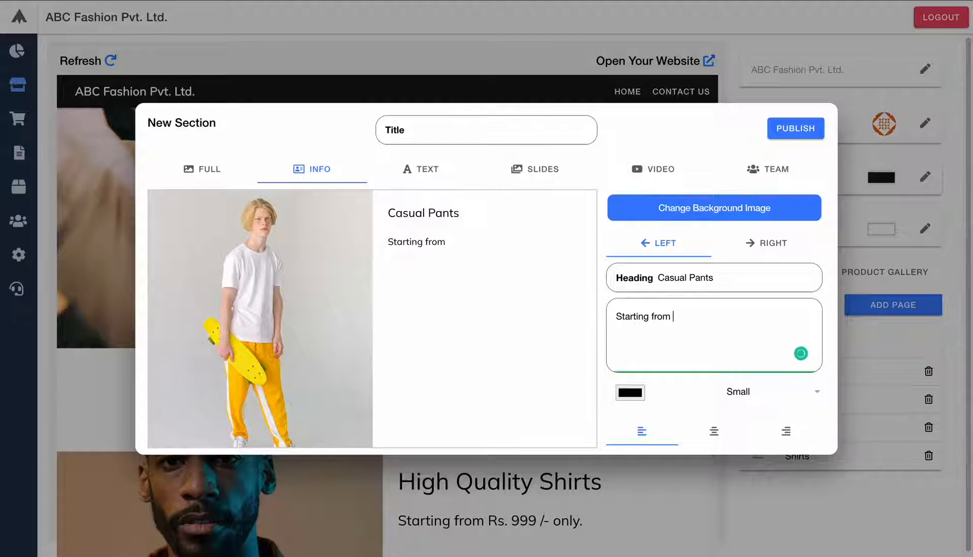
pyautogui.write('899/- only')
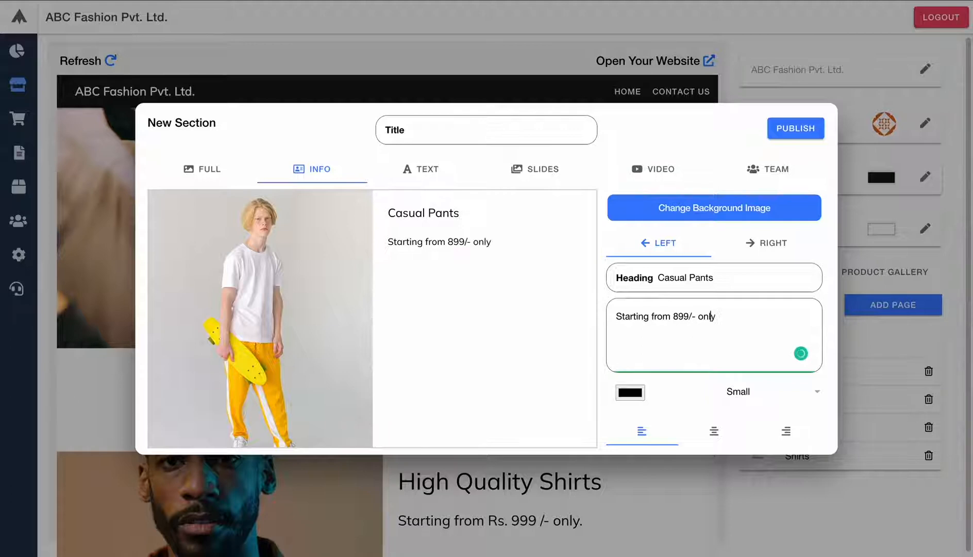
pyautogui.write('Rs.')
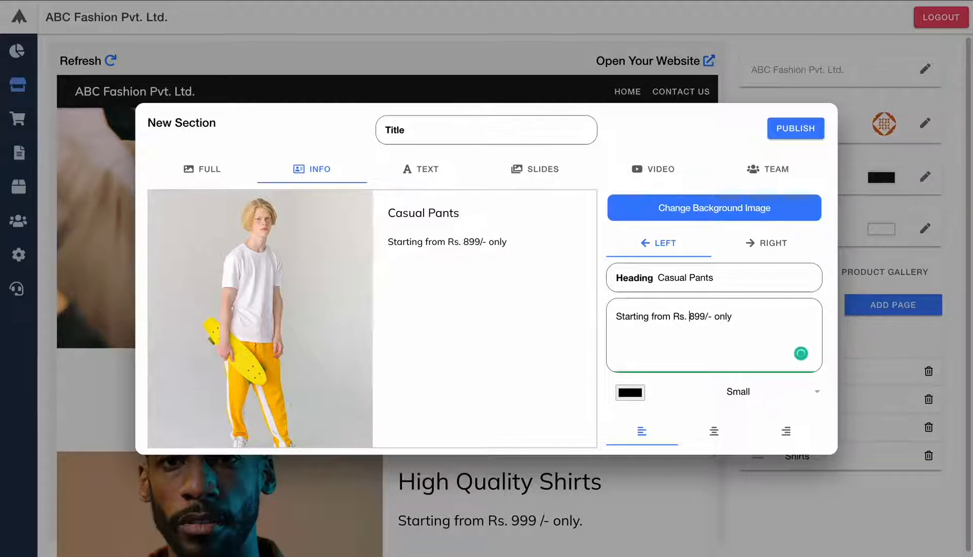
# - Keep the image on the left, title the section 'Pants', and publish it
pyautogui.click(765, 249)
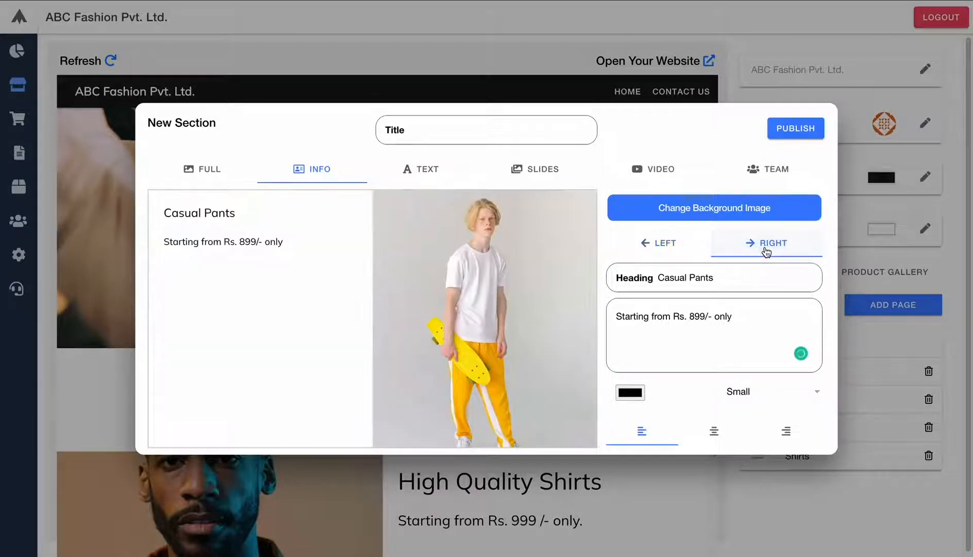
pyautogui.click(625, 244)
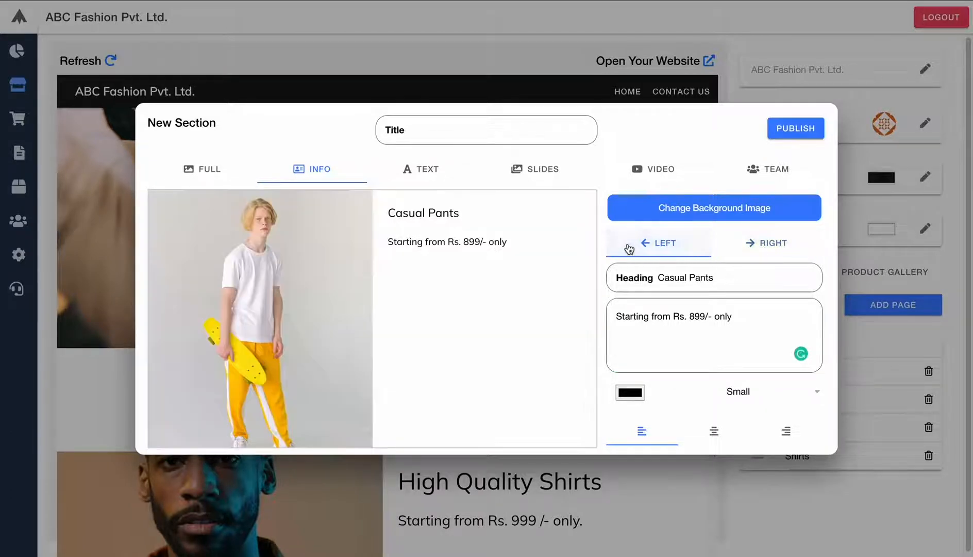
pyautogui.click(482, 119)
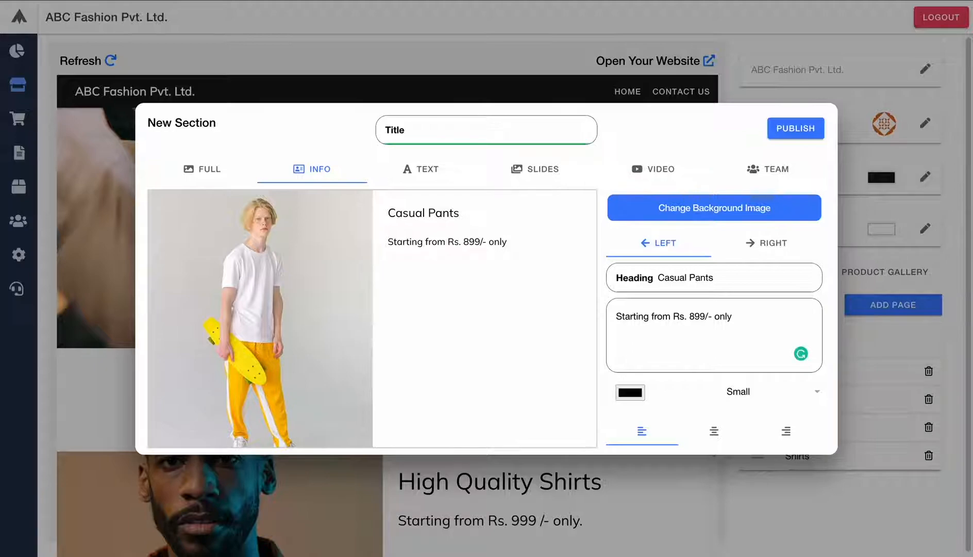
pyautogui.write('Pants')
pyautogui.click(803, 129)
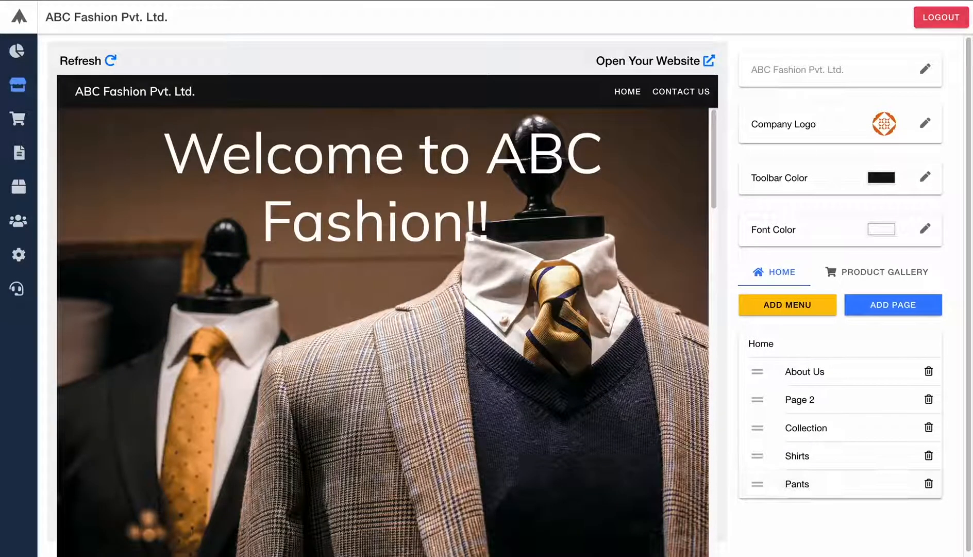
pyautogui.scroll(-15, 294, 237)
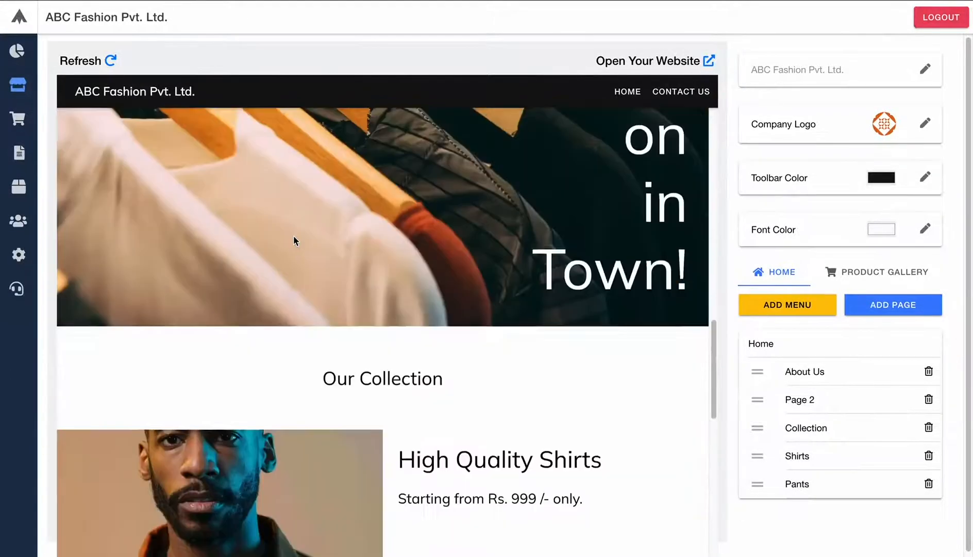
pyautogui.scroll(-2, 295, 240)
pyautogui.scroll(8, 295, 240)
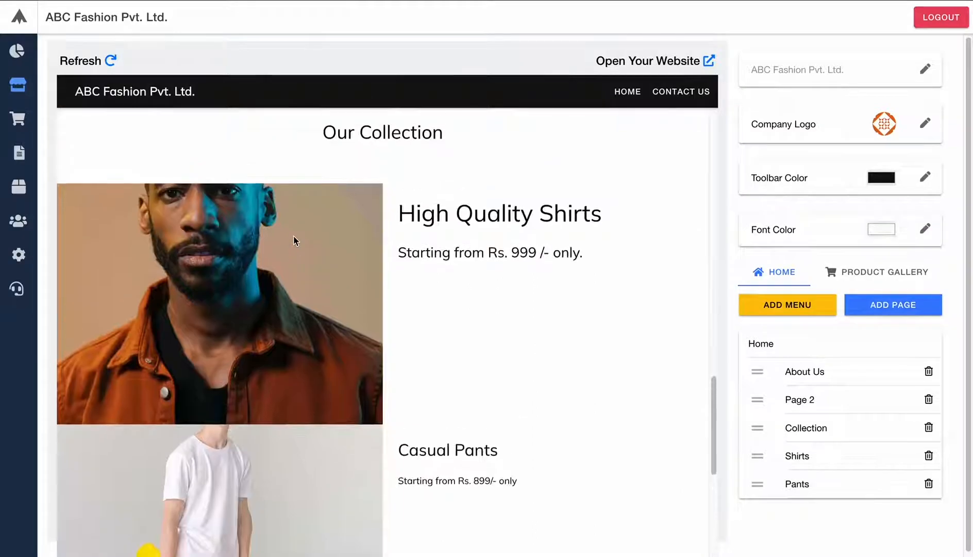
pyautogui.scroll(-8, 293, 240)
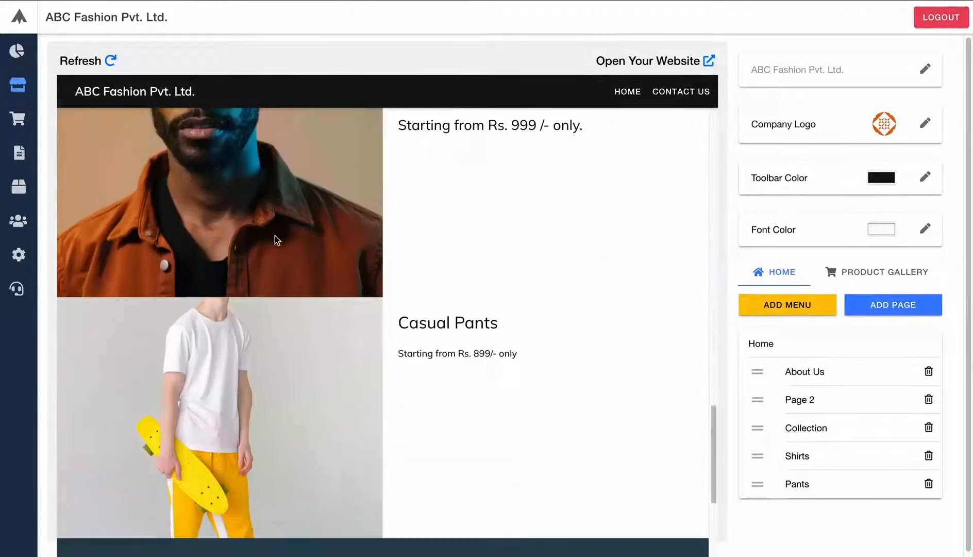
pyautogui.click(805, 491)
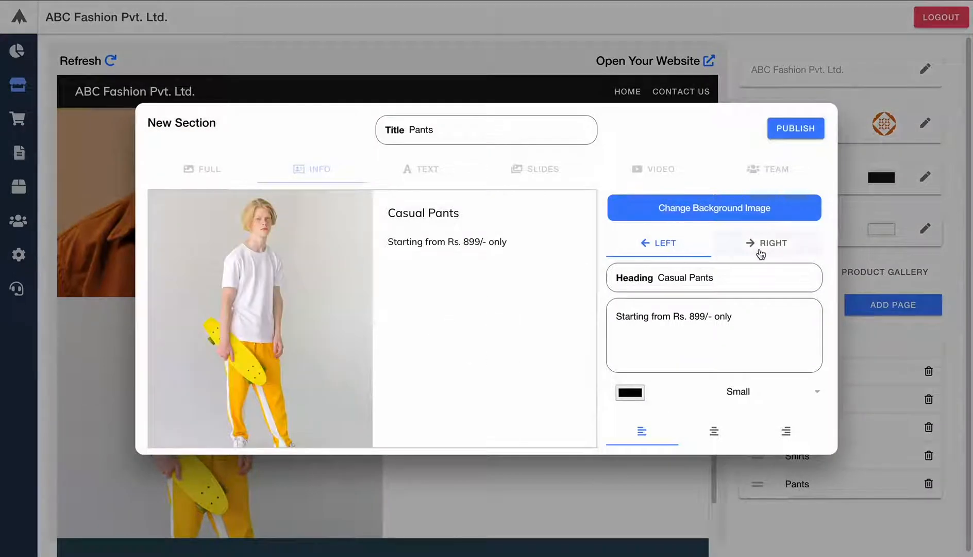
pyautogui.click(761, 253)
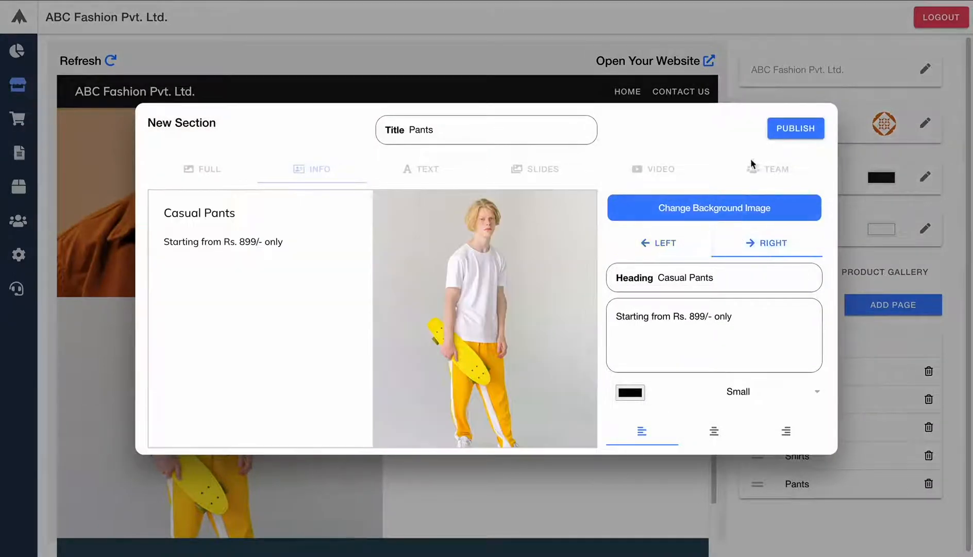
pyautogui.click(786, 135)
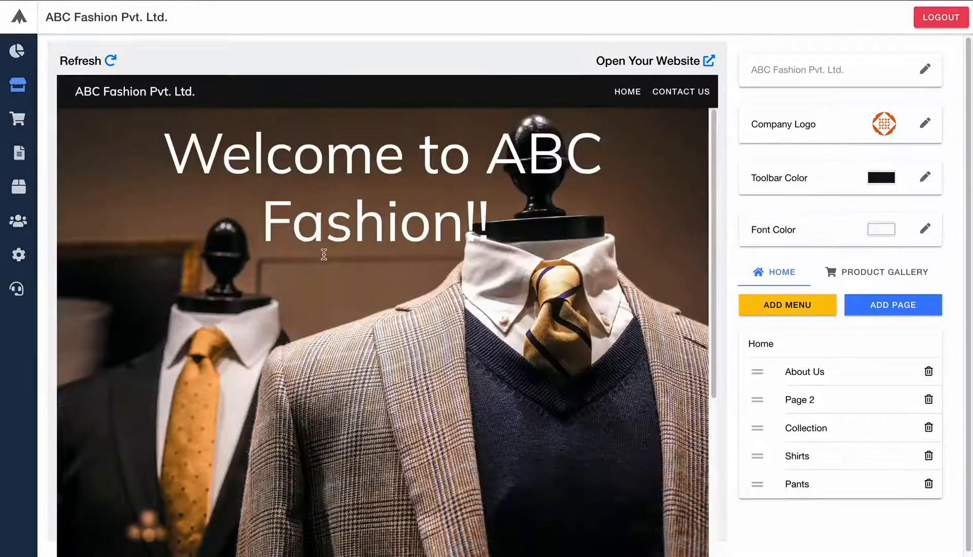
pyautogui.scroll(-5, 322, 255)
pyautogui.scroll(-6, 322, 256)
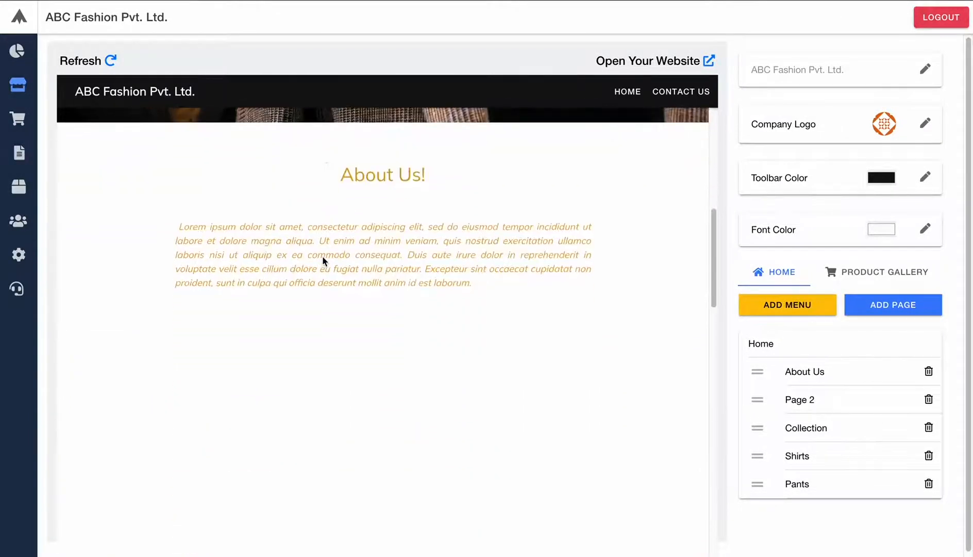
pyautogui.scroll(-8, 322, 257)
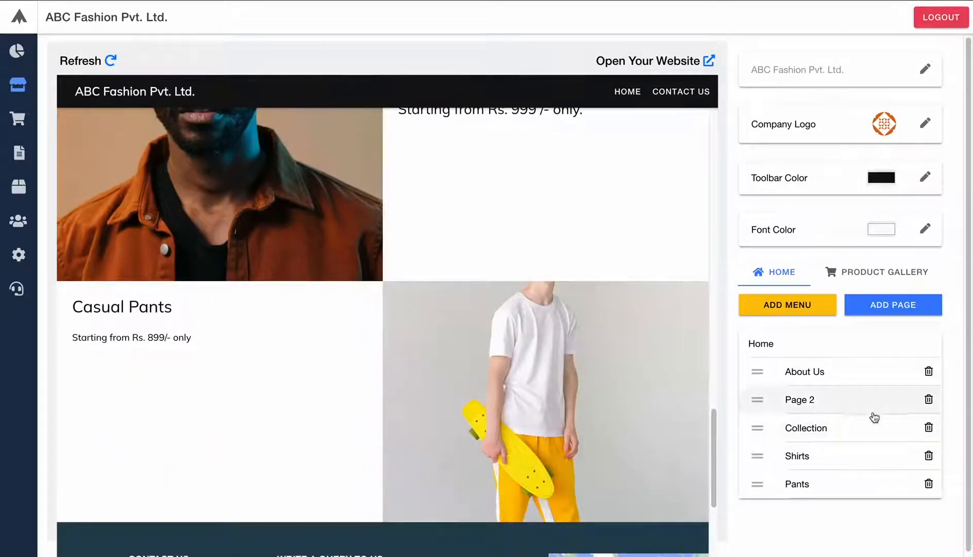
pyautogui.scroll(8, 447, 412)
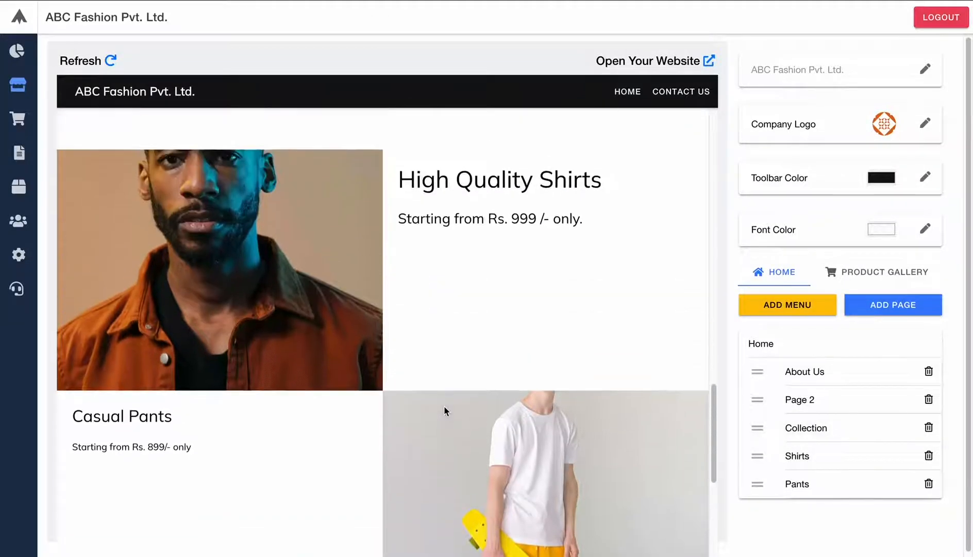
pyautogui.scroll(4, 445, 408)
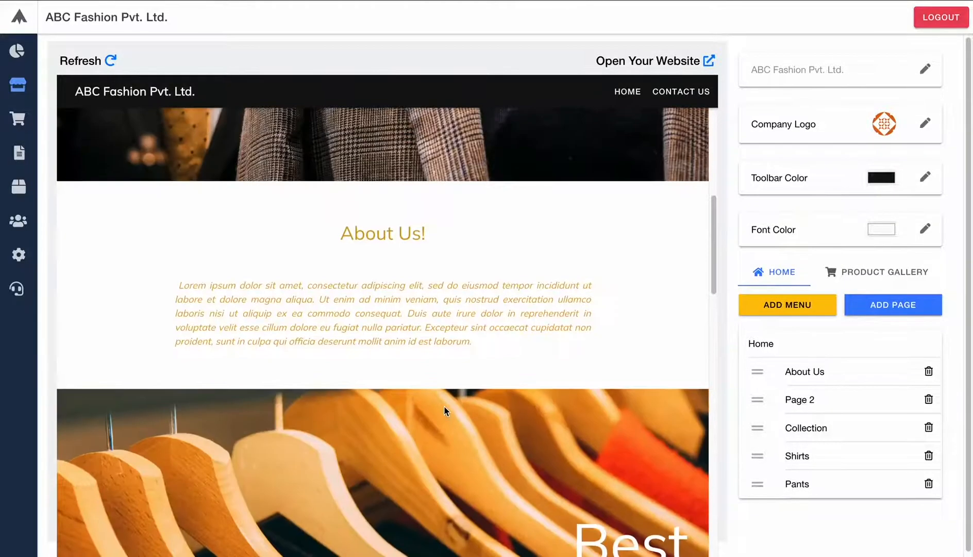
pyautogui.scroll(-6, 445, 408)
# - Add a new picture-with-text info section using the saree.jpg photo
pyautogui.click(912, 310)
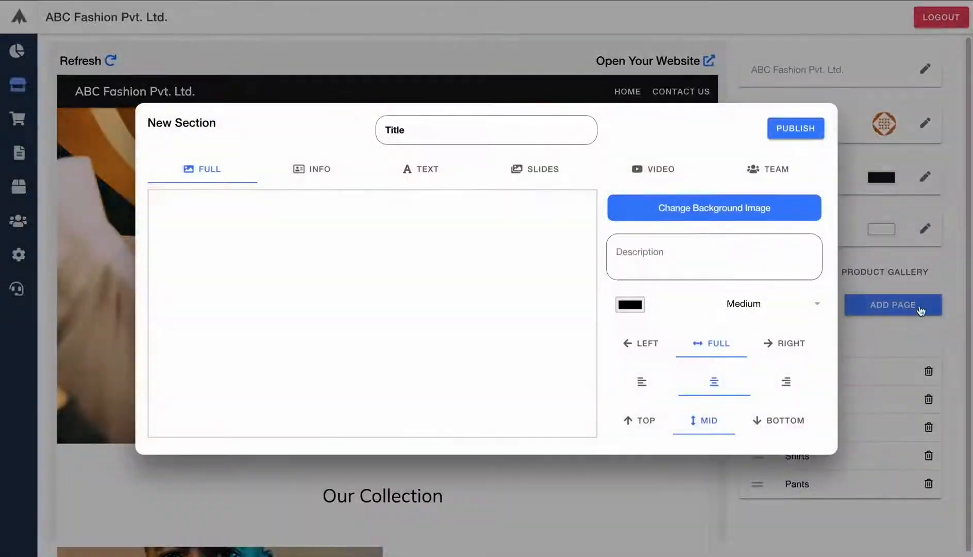
pyautogui.click(321, 174)
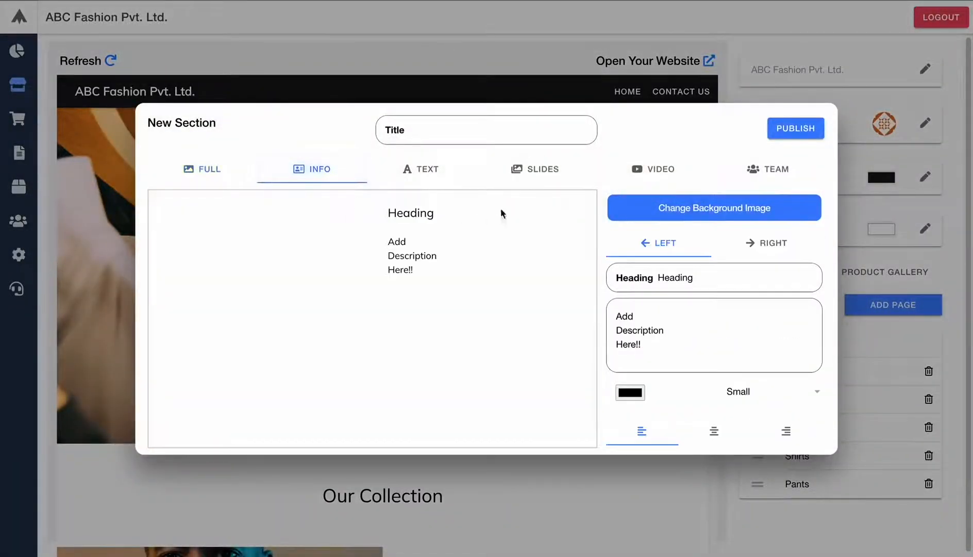
pyautogui.click(690, 209)
pyautogui.click(361, 263)
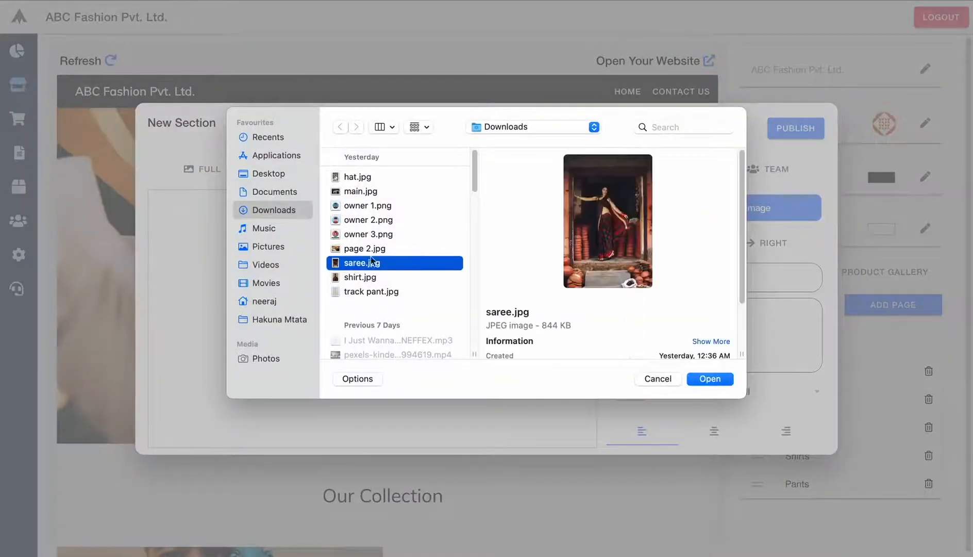
pyautogui.click(711, 378)
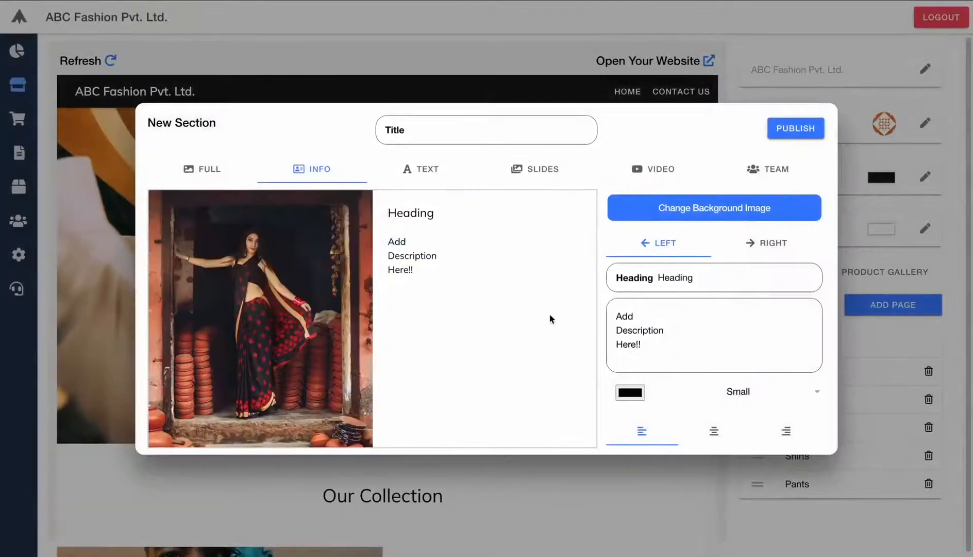
# - Set the heading to 'Sarees' and the description to 'Starting from Rs. 999 /- only.'
pyautogui.doubleClick(680, 277)
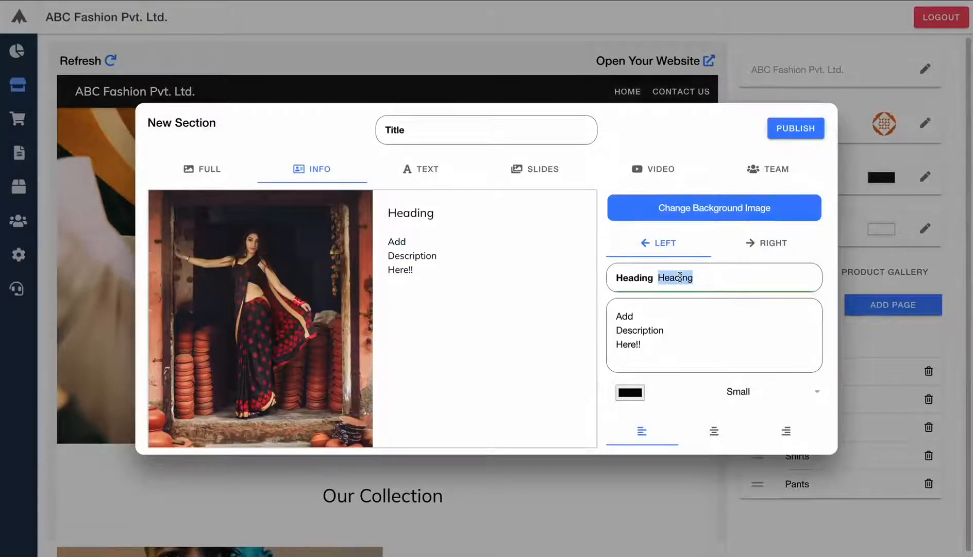
pyautogui.write('Sarees')
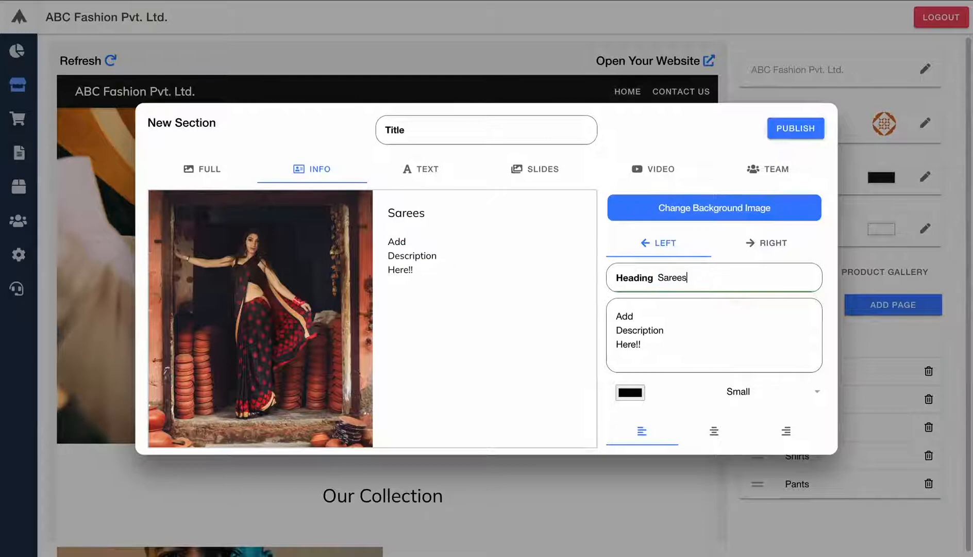
pyautogui.click(651, 348)
pyautogui.hotkey('ctrl', 'a')
pyautogui.press('BackSpace')
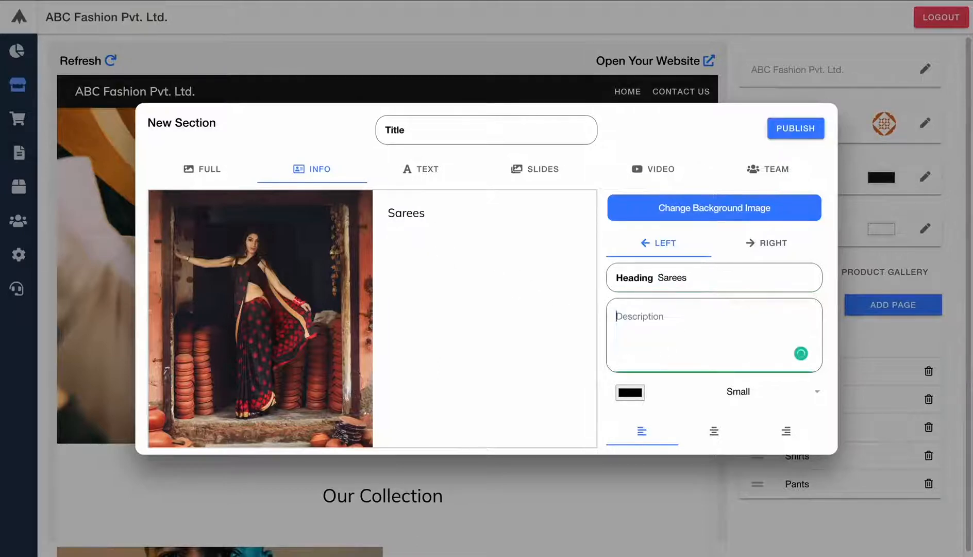
pyautogui.write('Starting ')
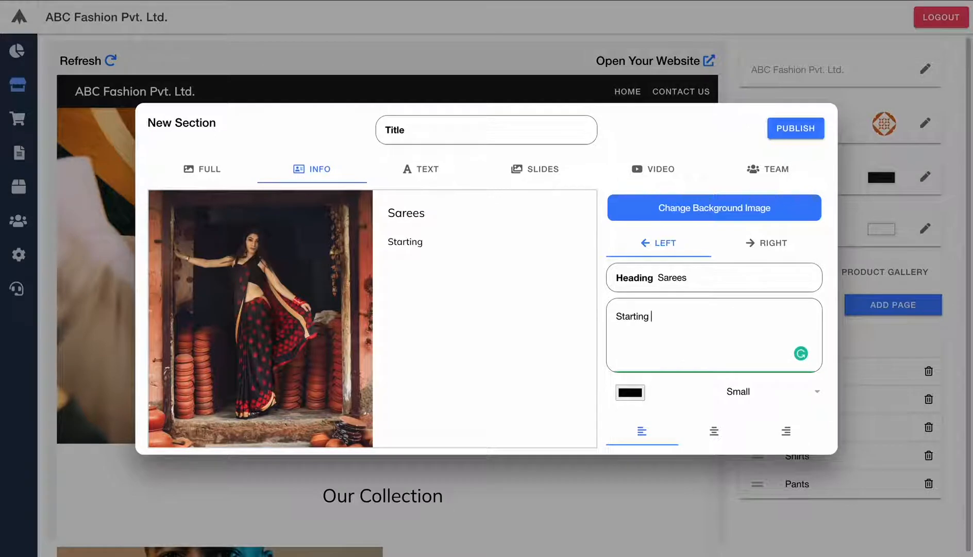
pyautogui.write('from Rs. 999')
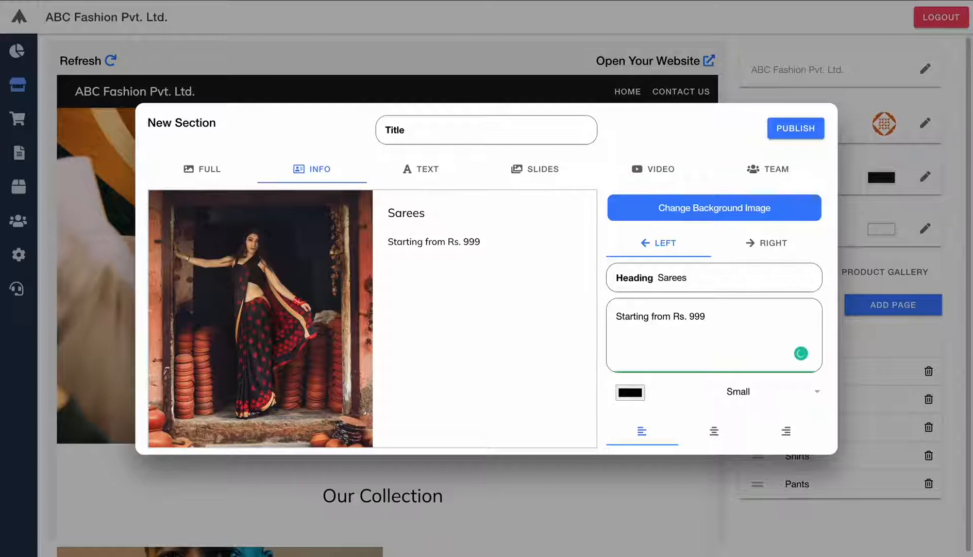
pyautogui.write(' /- only.')
# - Title the section 'Saree', publish it, and scroll the preview to check it
pyautogui.click(497, 135)
pyautogui.write('Sar')
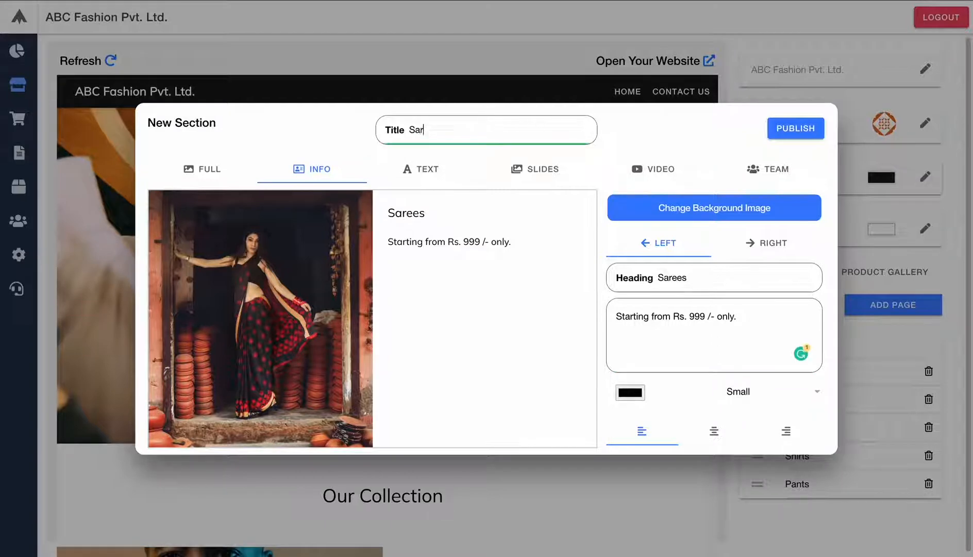
pyautogui.write('ee')
pyautogui.click(798, 131)
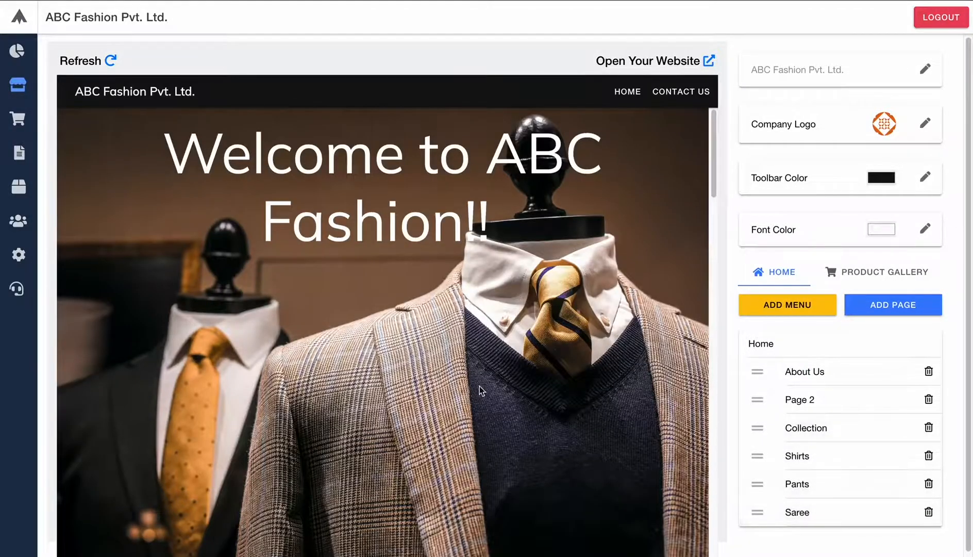
pyautogui.scroll(-15, 480, 386)
pyautogui.scroll(-15, 452, 390)
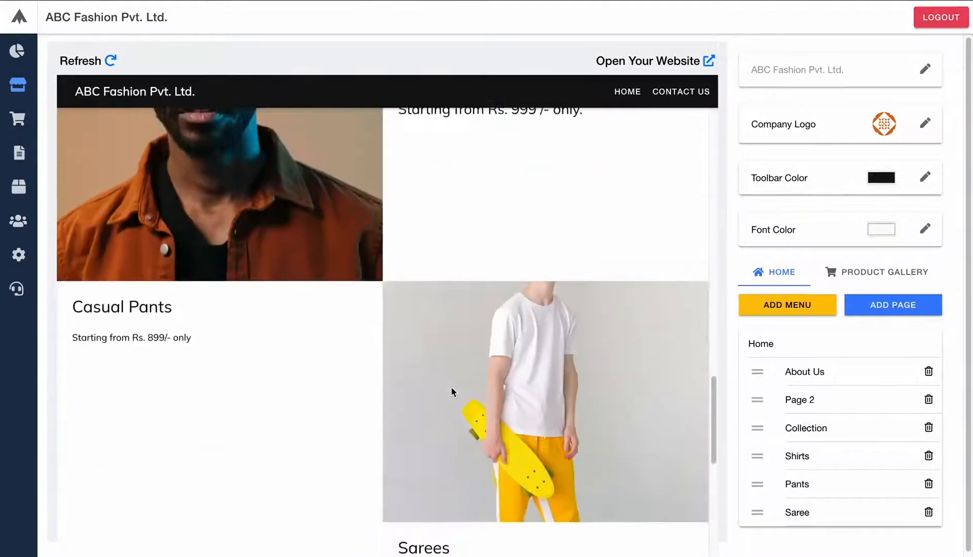
pyautogui.scroll(20, 452, 387)
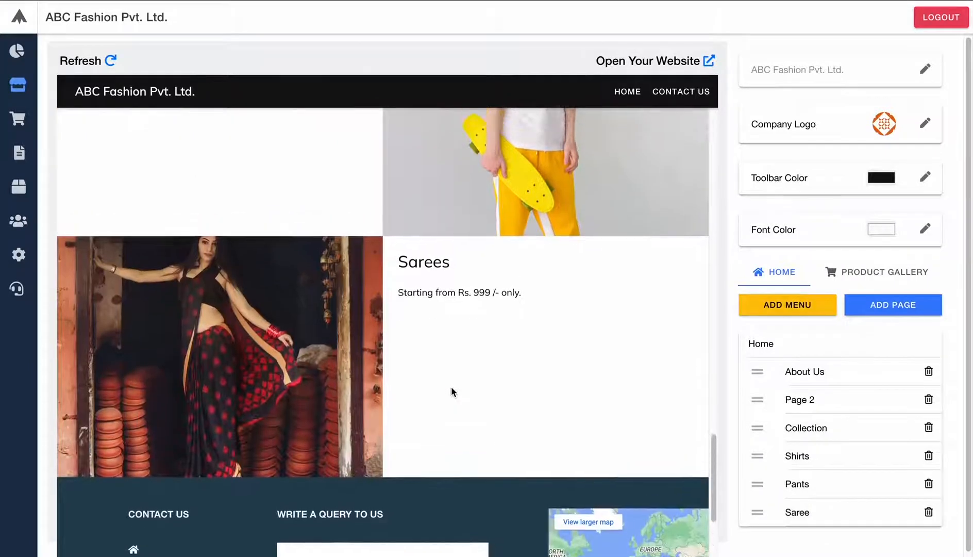
pyautogui.scroll(10, 437, 382)
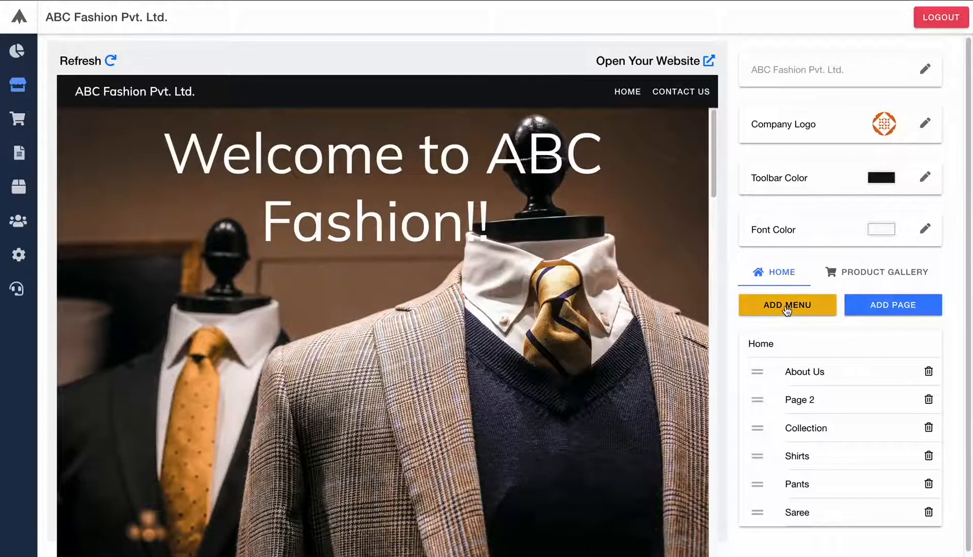
# - Create a new navigation menu named 'Our Collection'
pyautogui.click(787, 306)
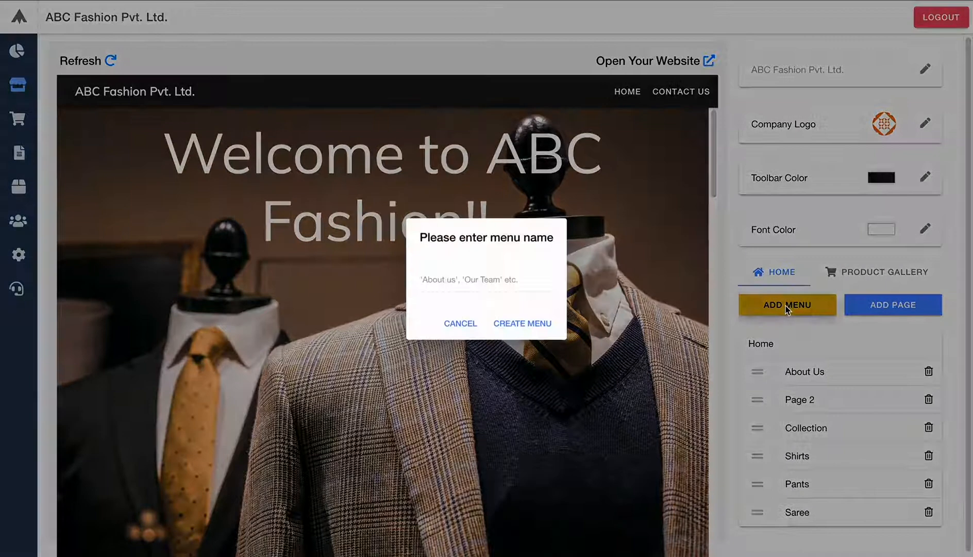
pyautogui.click(466, 275)
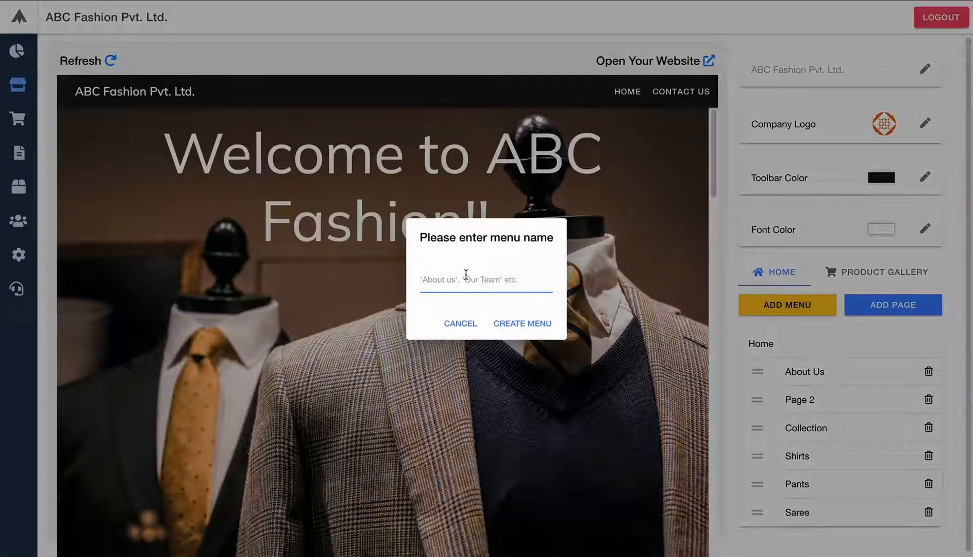
pyautogui.write('ollection')
pyautogui.click(522, 323)
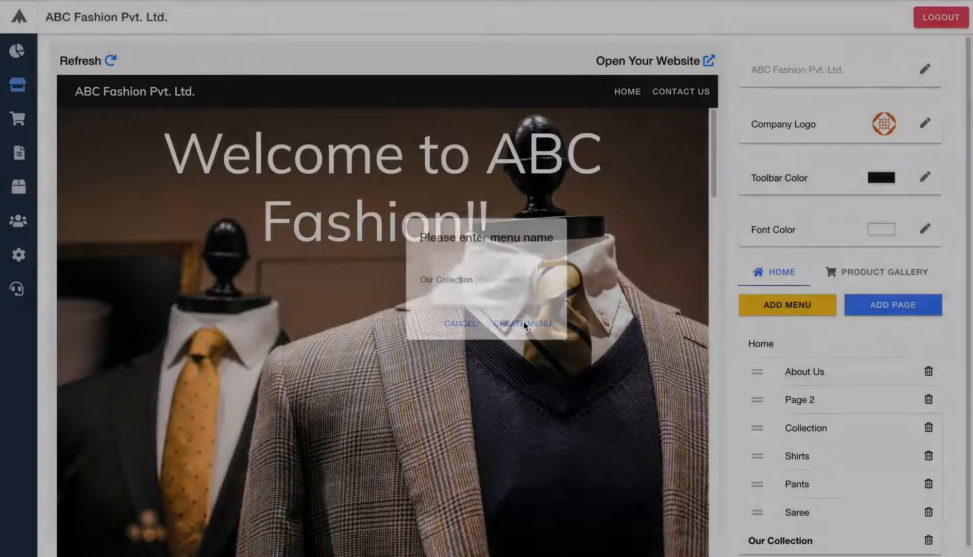
pyautogui.scroll(-1, 769, 412)
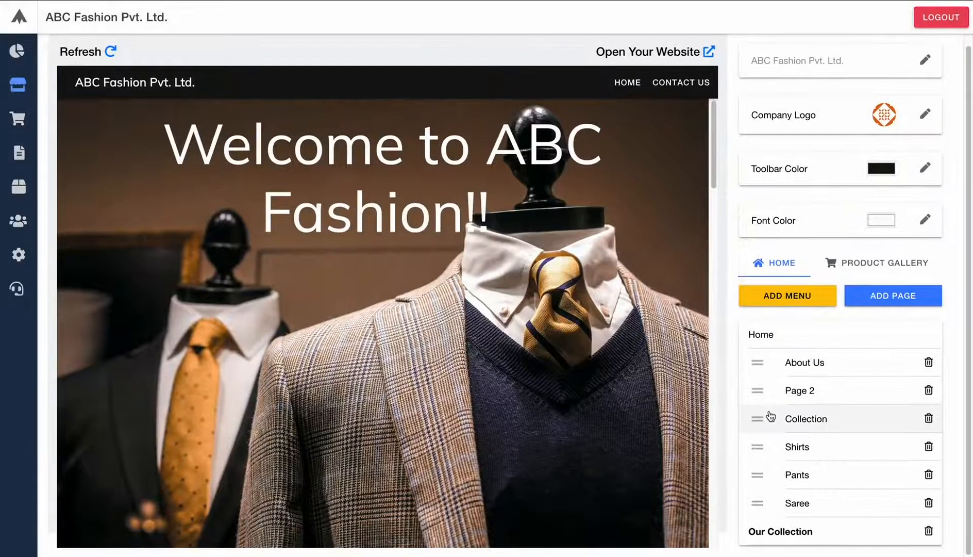
# - Move the Collection, Shirts, Pants and Saree pages under the Our Collection menu
pyautogui.click(775, 471)
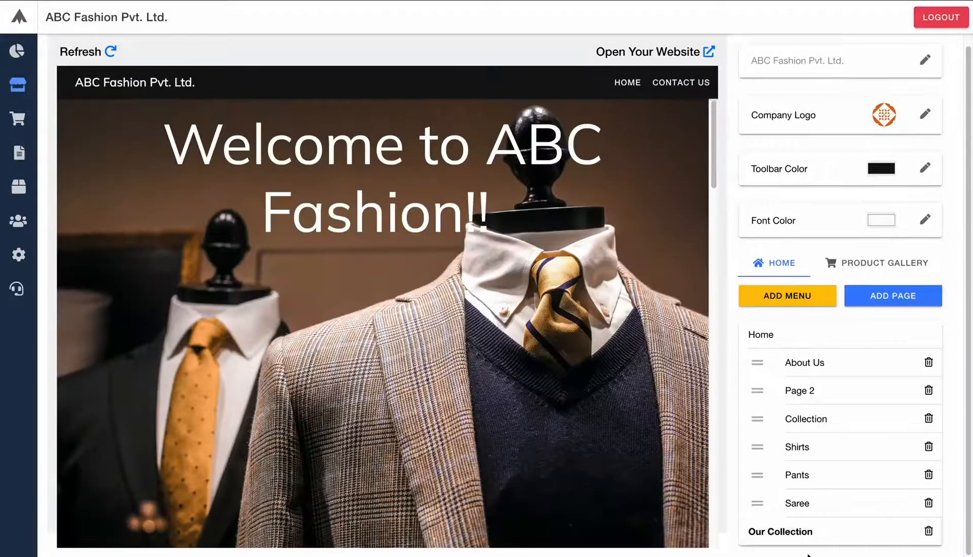
pyautogui.click(768, 541)
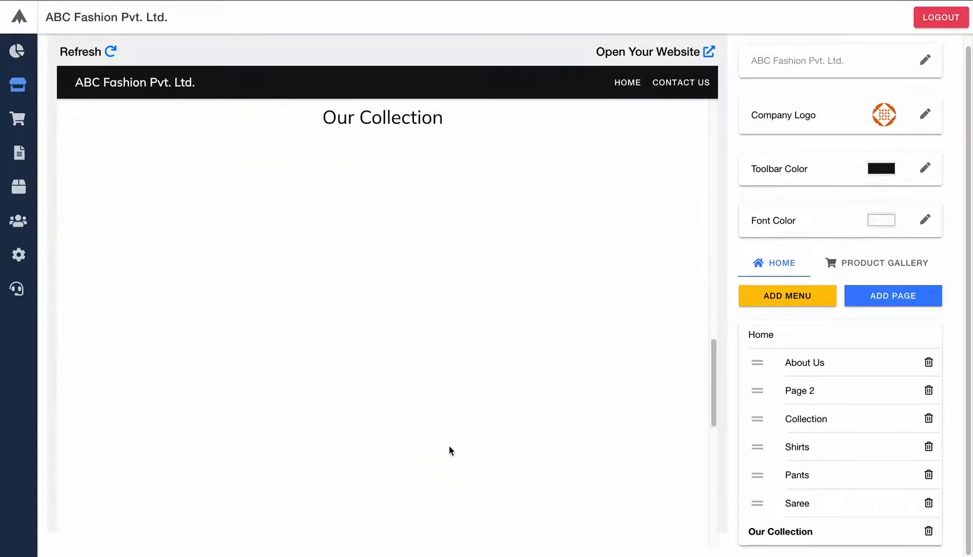
pyautogui.scroll(-11, 449, 448)
pyautogui.scroll(20, 450, 448)
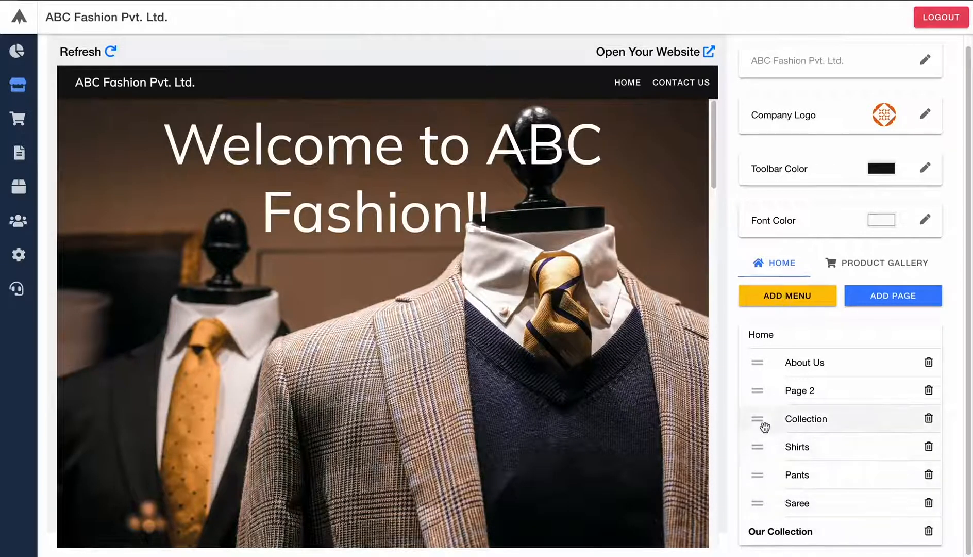
pyautogui.moveTo(761, 421); pyautogui.dragTo(776, 538)
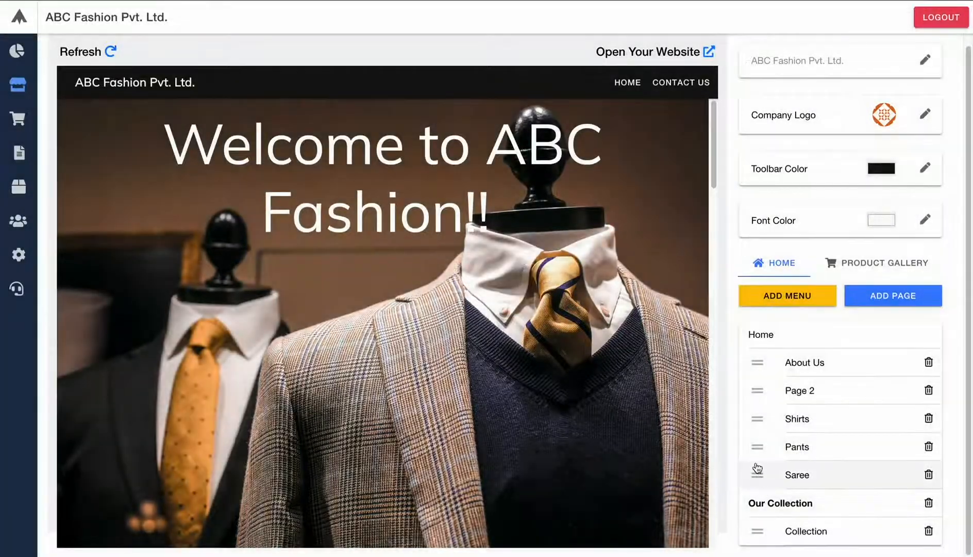
pyautogui.moveTo(757, 420); pyautogui.dragTo(769, 540)
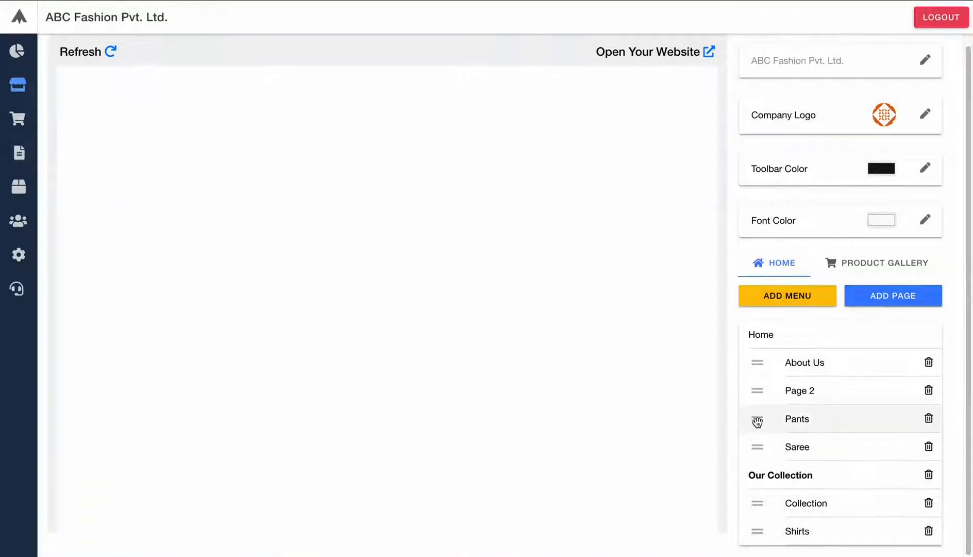
pyautogui.moveTo(757, 417); pyautogui.dragTo(767, 540)
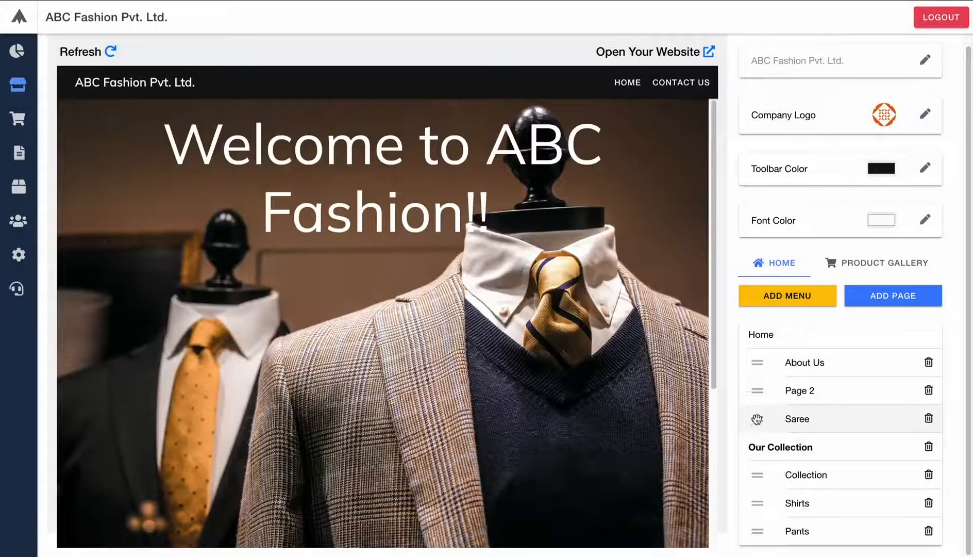
pyautogui.moveTo(760, 414); pyautogui.dragTo(767, 535)
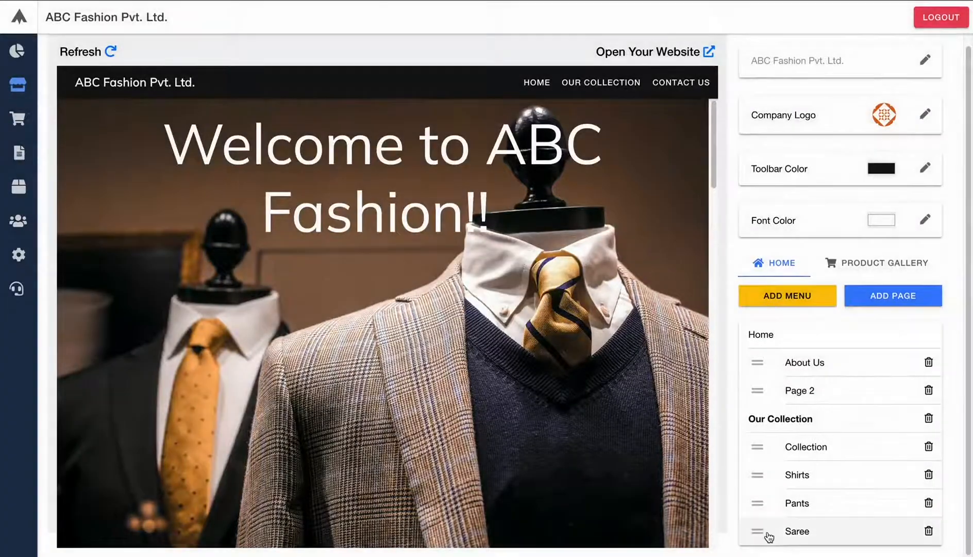
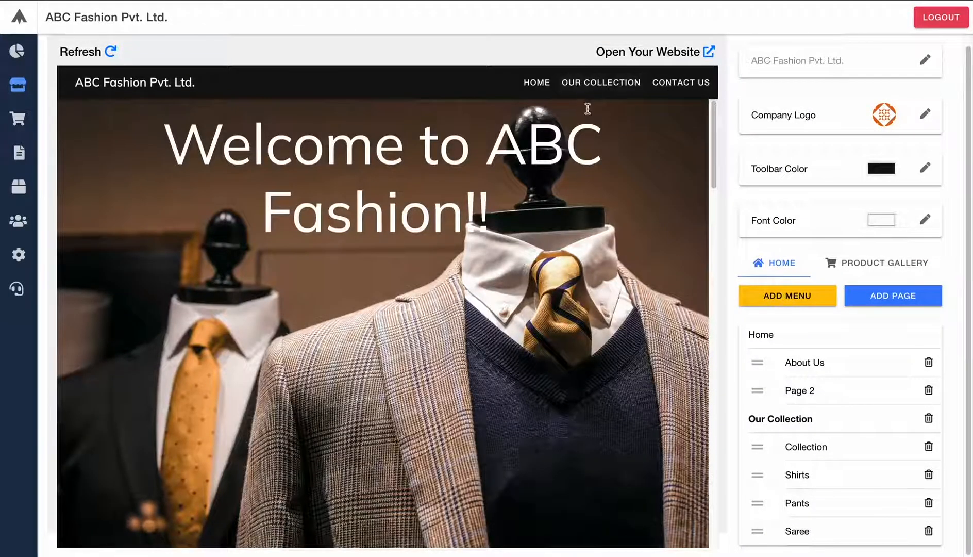
# - Scroll the site preview, open its Our Collection page, and start a new section
pyautogui.scroll(-15, 454, 268)
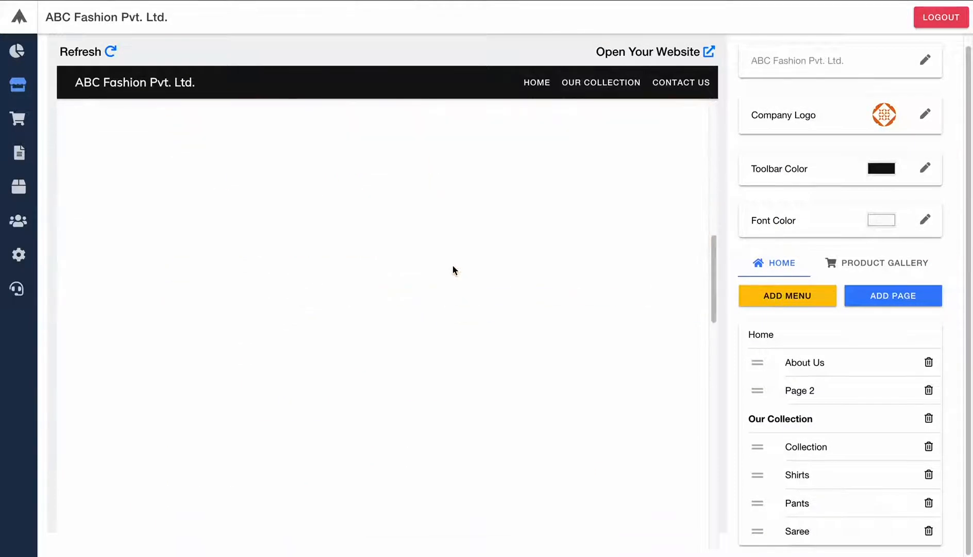
pyautogui.scroll(-12, 453, 265)
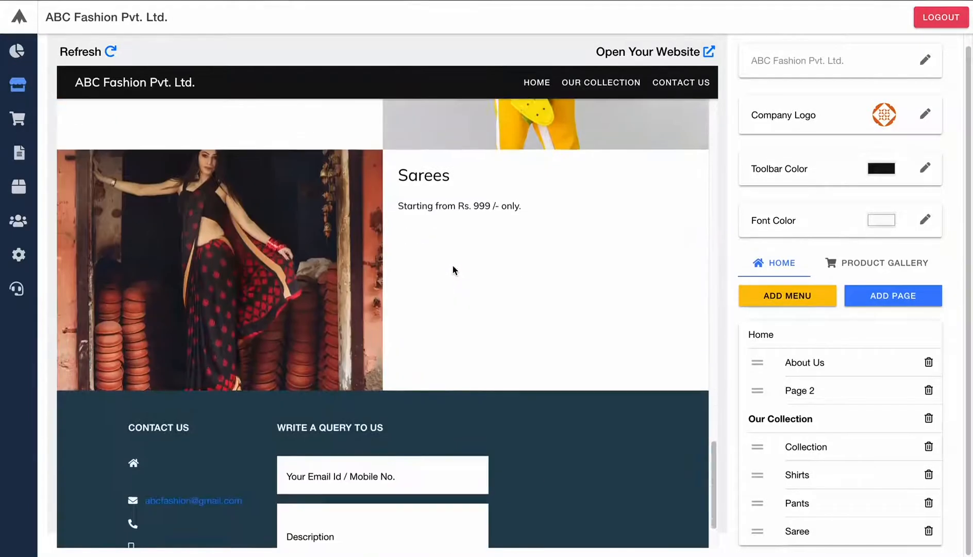
pyautogui.scroll(18, 453, 264)
pyautogui.scroll(8, 452, 268)
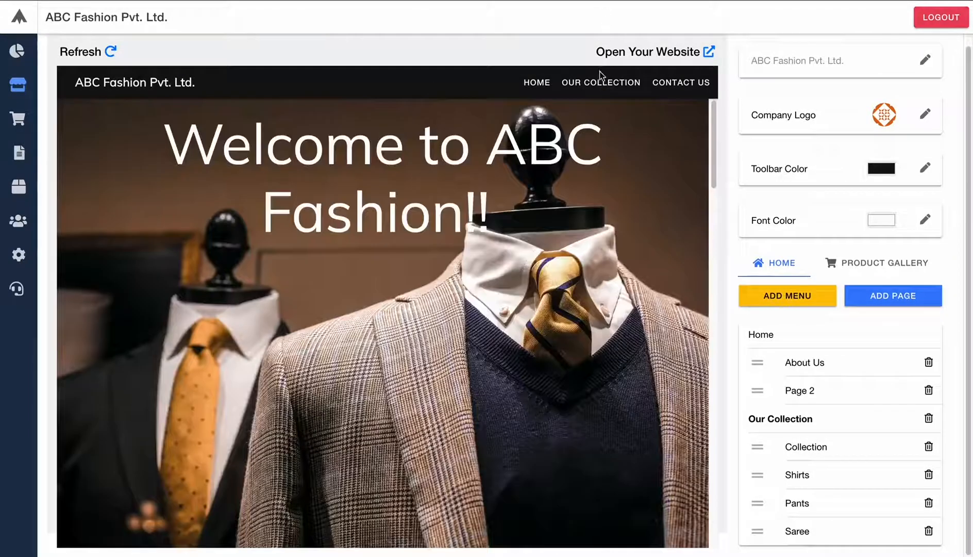
pyautogui.click(594, 87)
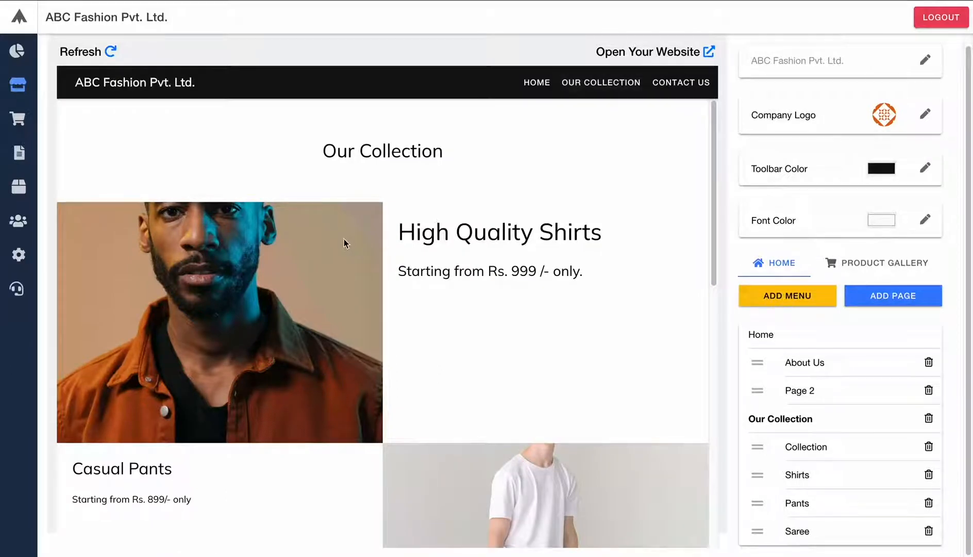
pyautogui.scroll(-15, 343, 240)
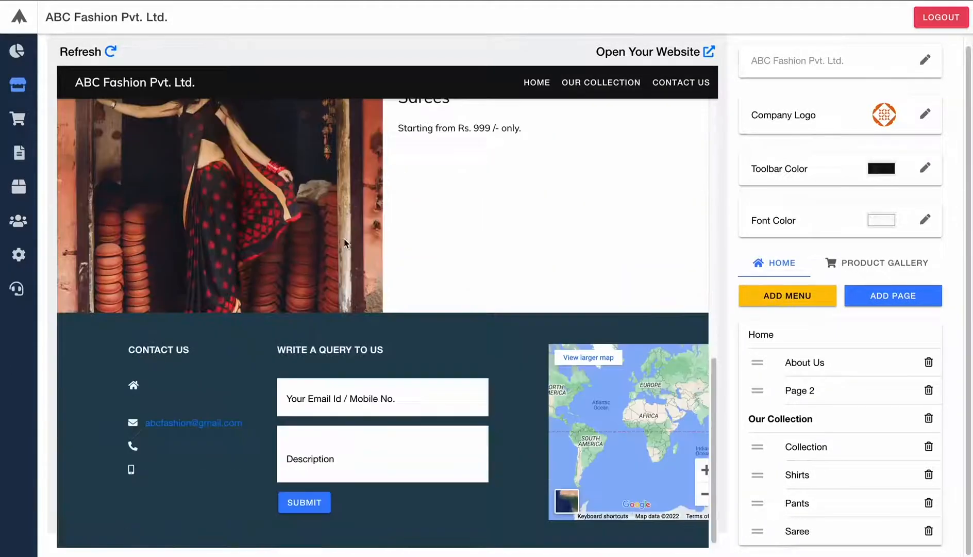
pyautogui.scroll(12, 343, 239)
pyautogui.scroll(-2, 343, 238)
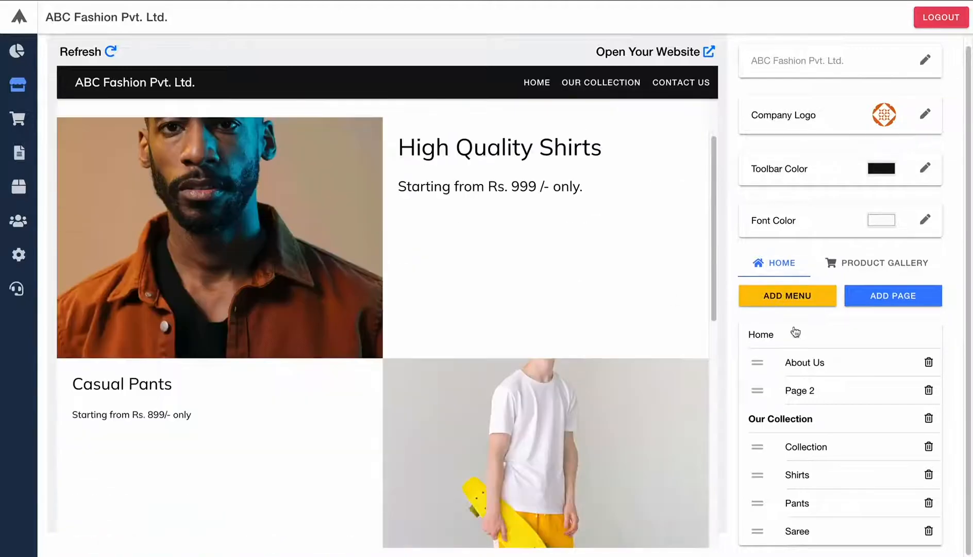
pyautogui.click(896, 302)
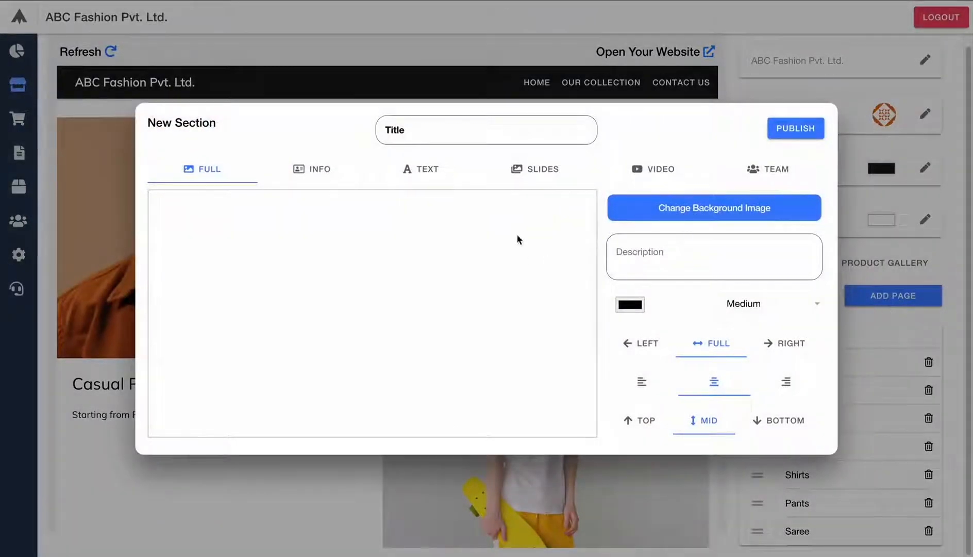
# - Make the new section a slideshow and give its first slide the hat.jpg image
pyautogui.click(534, 174)
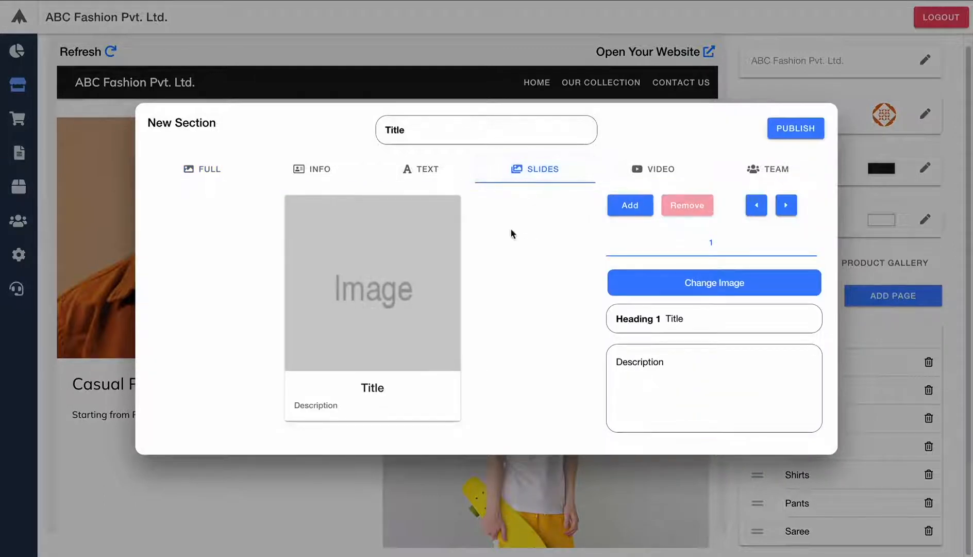
pyautogui.click(691, 287)
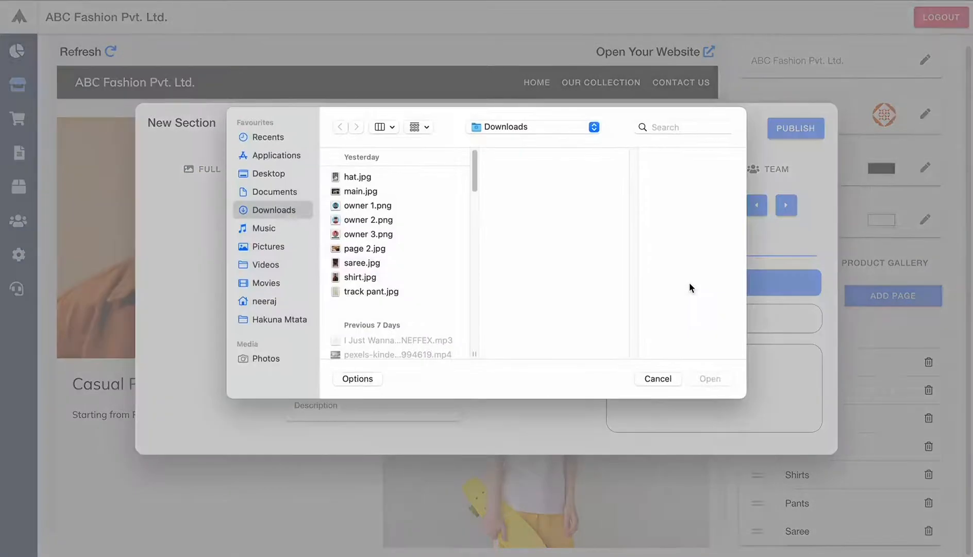
pyautogui.click(360, 178)
pyautogui.click(711, 385)
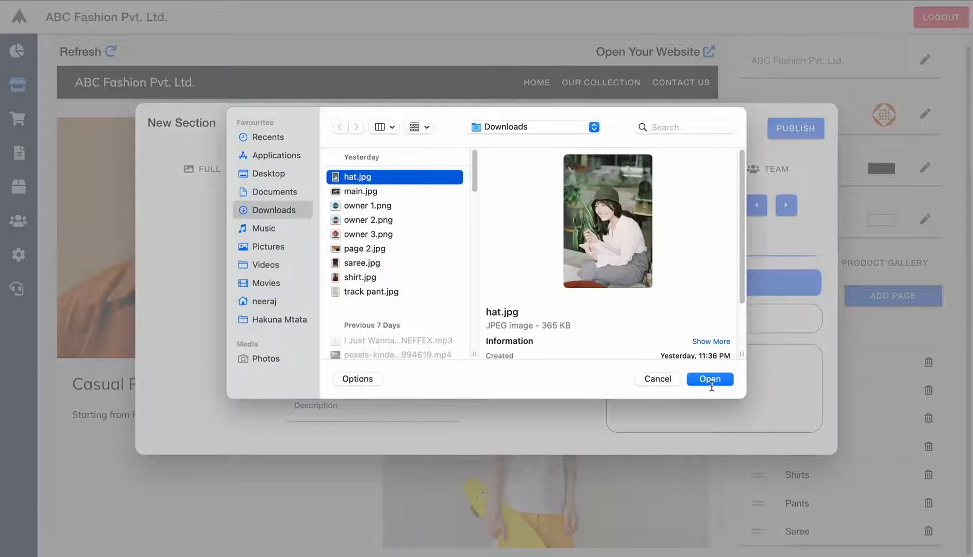
pyautogui.click(704, 378)
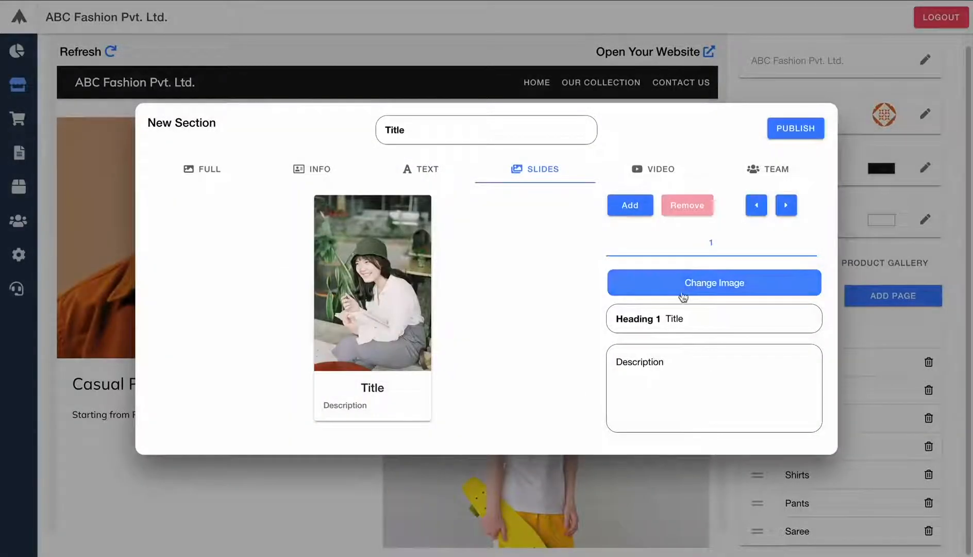
# - Head the first slide 'Hats' with the description 'Starting 499 /Rs.'
pyautogui.click(682, 317)
pyautogui.doubleClick(682, 318)
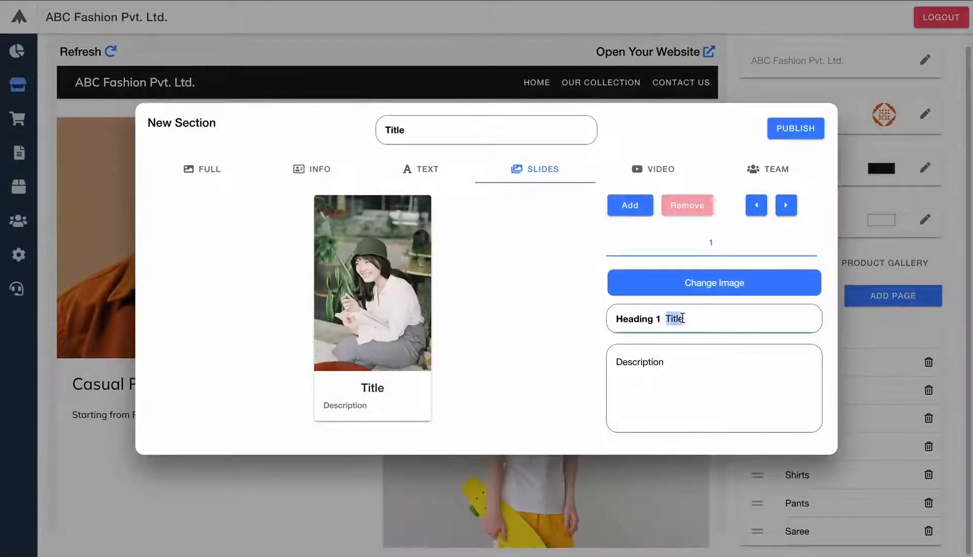
pyautogui.write('HAt')
pyautogui.press('BackSpace')
pyautogui.press('BackSpace')
pyautogui.write('ats')
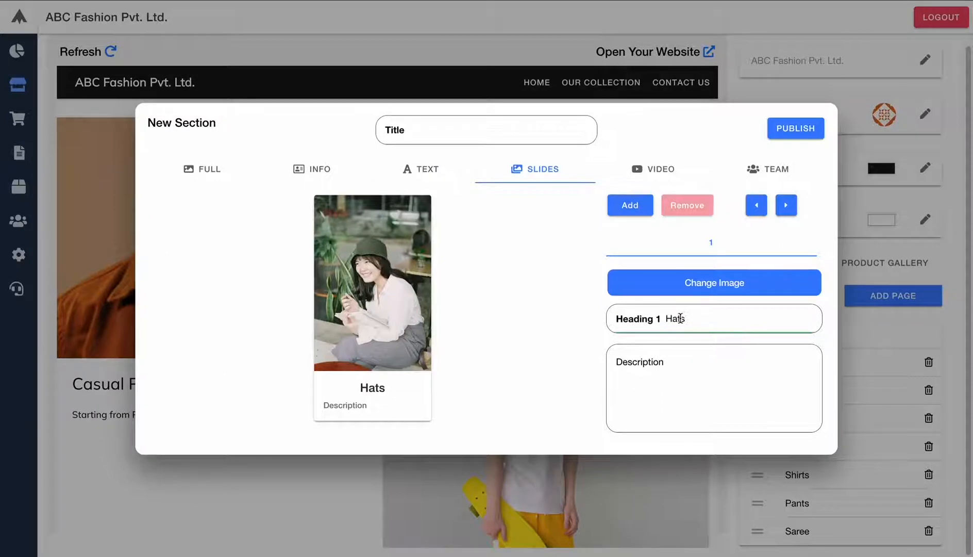
pyautogui.doubleClick(648, 361)
pyautogui.write('Starting ')
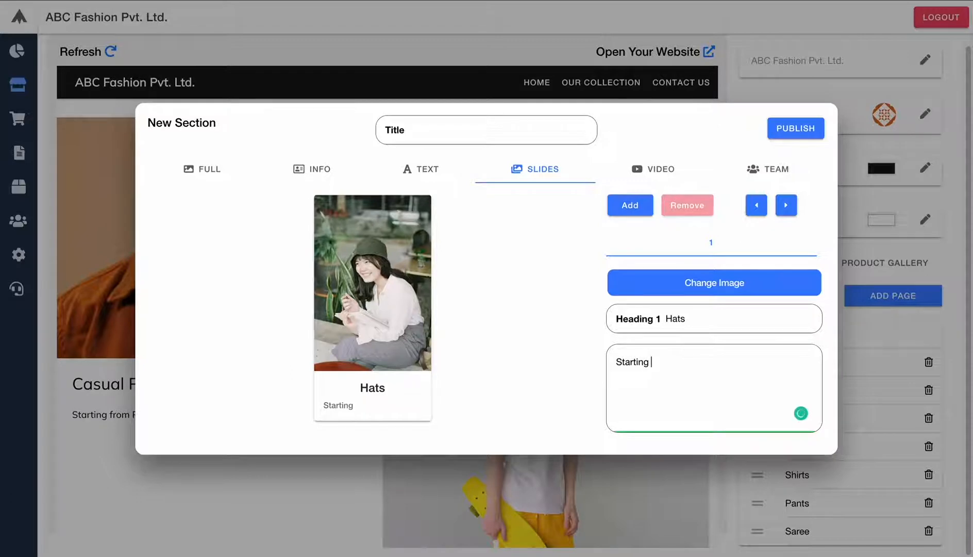
pyautogui.write('499')
pyautogui.write(' /')
pyautogui.write('R')
pyautogui.write('s.')
# - Add a second slide with shirt.jpg, headed 'Shirt' and described 'Starting 999R'
pyautogui.click(629, 205)
pyautogui.click(706, 280)
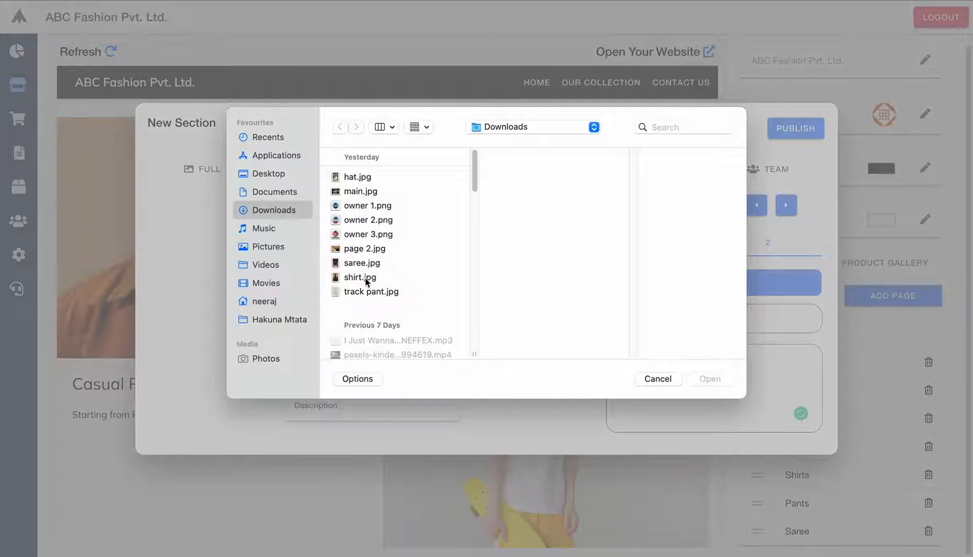
pyautogui.click(358, 278)
pyautogui.click(707, 378)
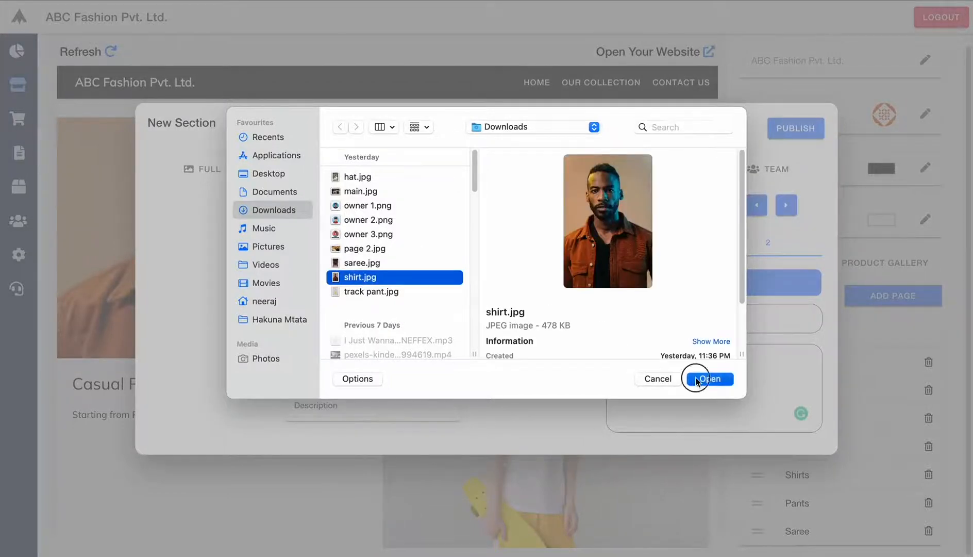
pyautogui.doubleClick(681, 318)
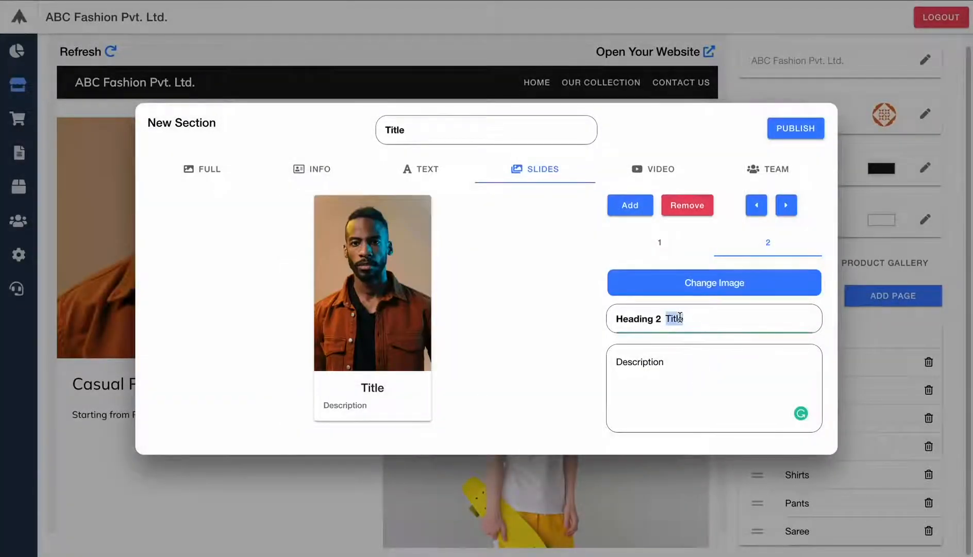
pyautogui.write('Shirt')
pyautogui.press('Tab')
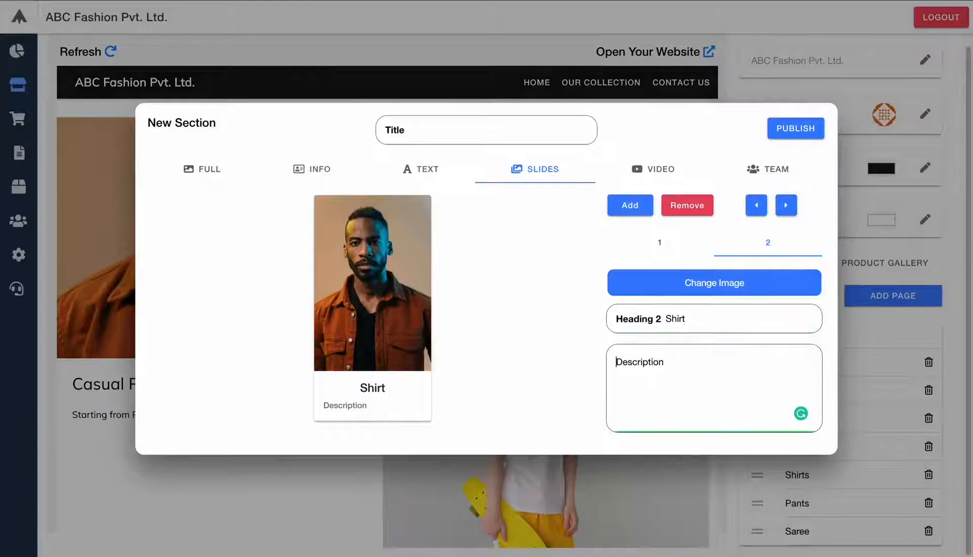
pyautogui.hotkey('ctrl', 'a')
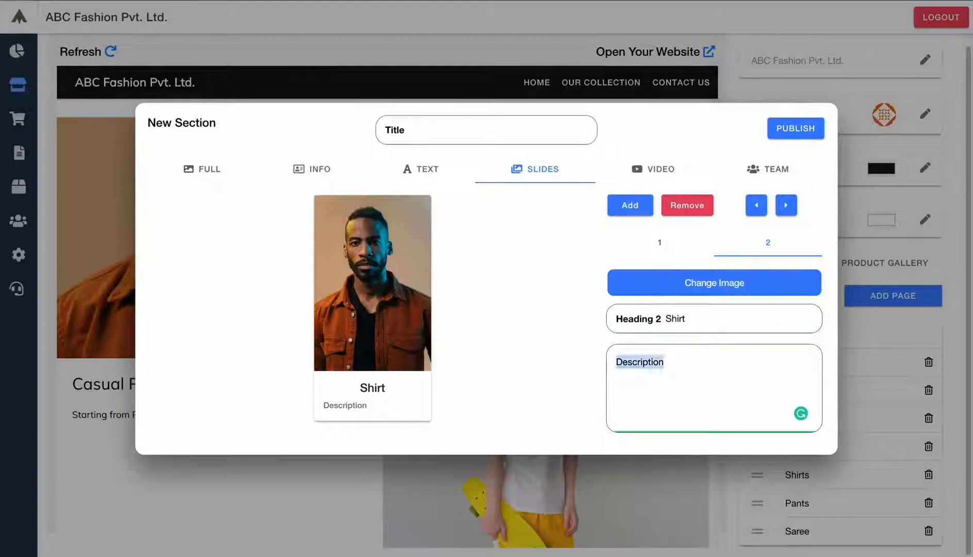
pyautogui.write('Sta')
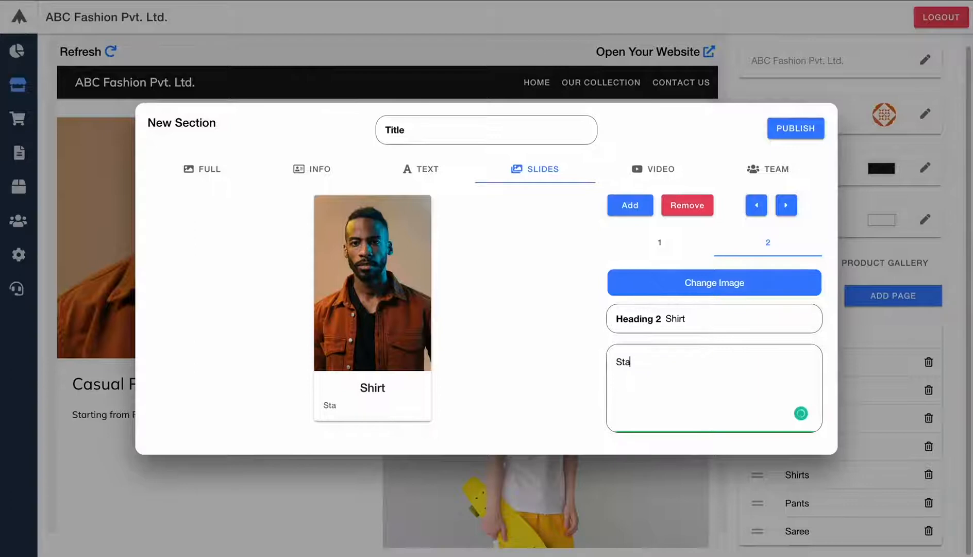
pyautogui.write('rting Rs ')
pyautogui.write('999')
pyautogui.write('R')
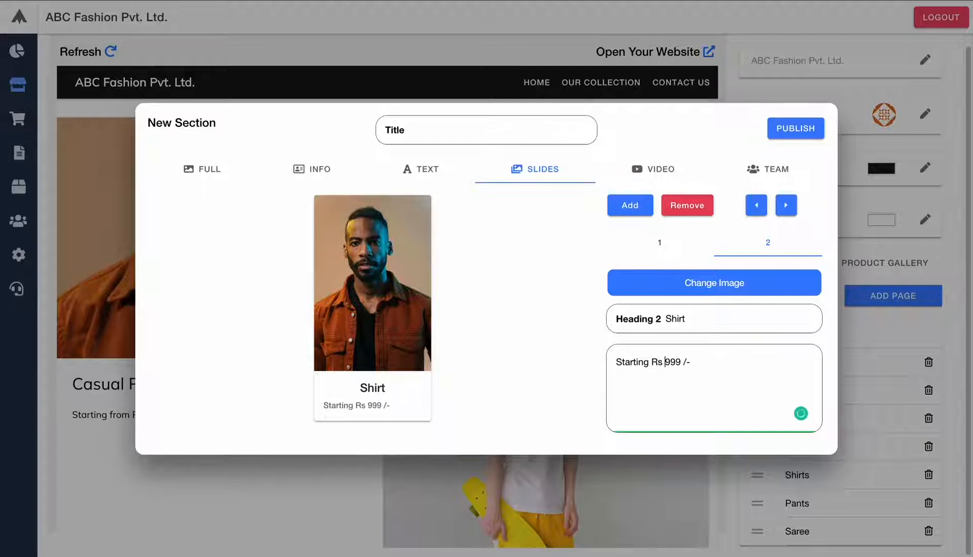
# - Add a third slide with saree.jpg headed 'Saree', then add a fourth slide
pyautogui.click(628, 207)
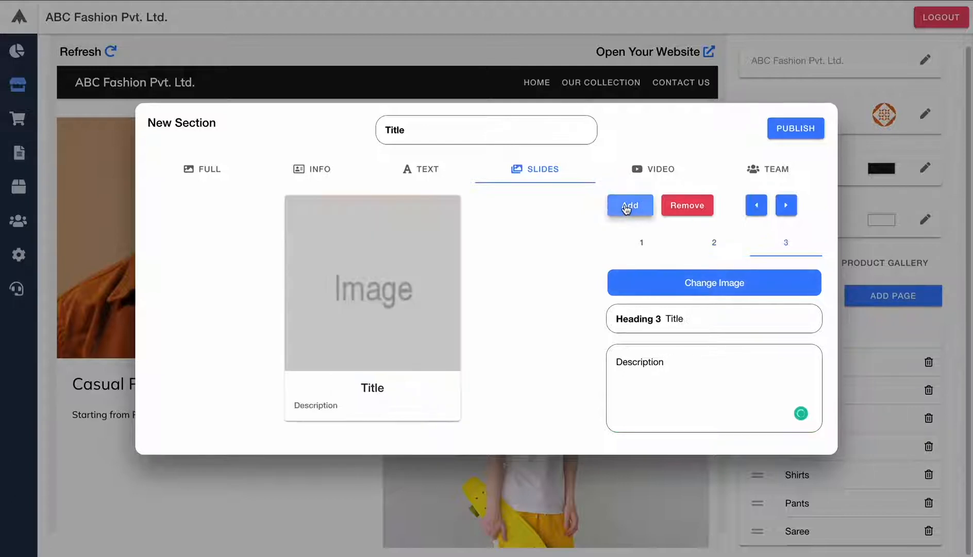
pyautogui.click(681, 293)
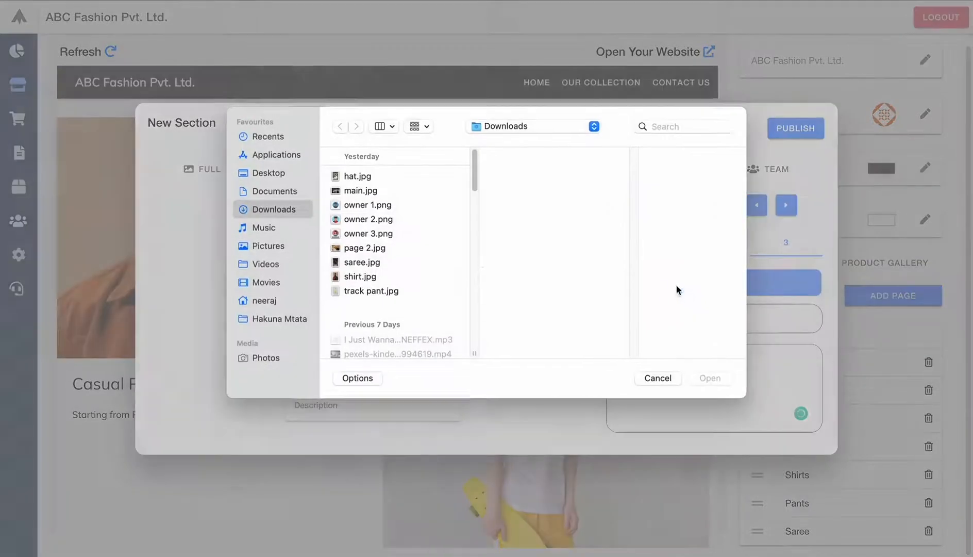
pyautogui.click(357, 264)
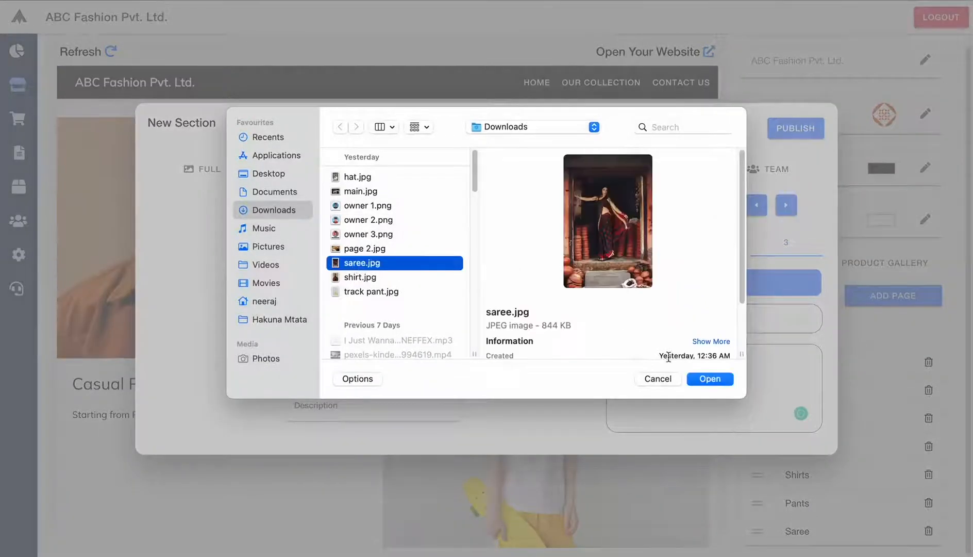
pyautogui.click(710, 379)
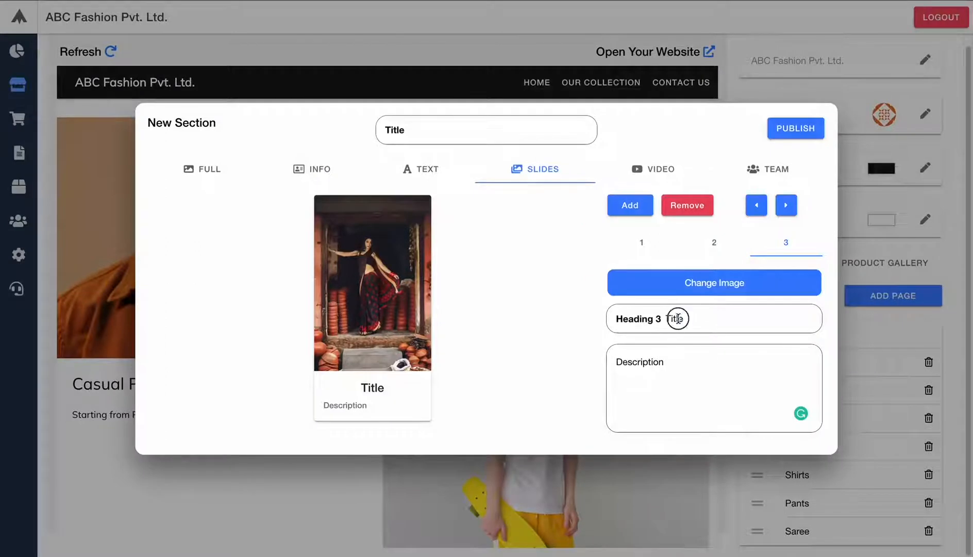
pyautogui.doubleClick(678, 318)
pyautogui.write('Saree')
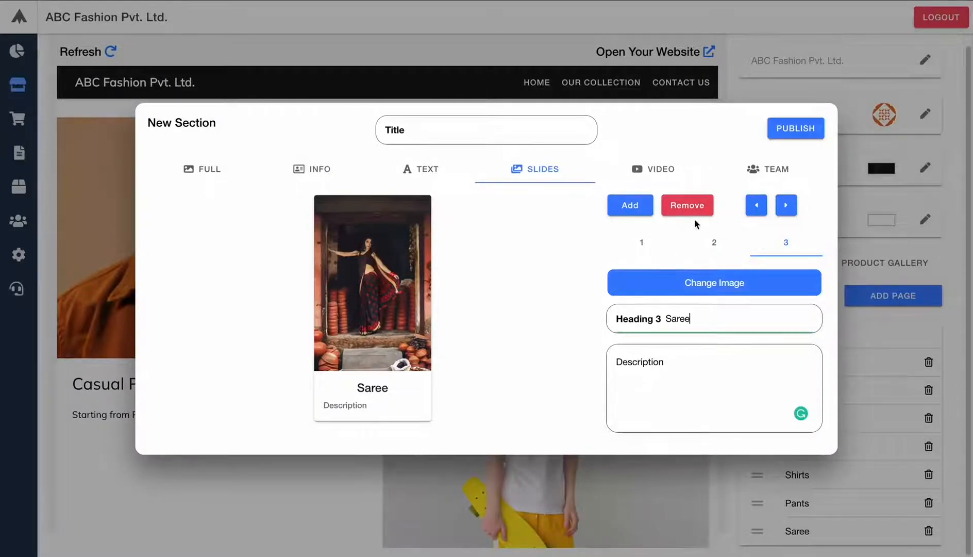
pyautogui.click(639, 208)
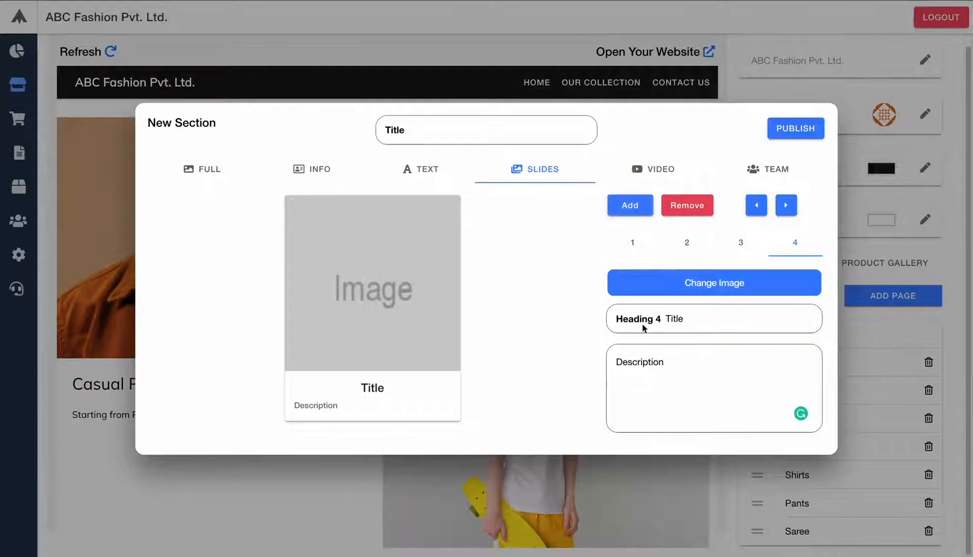
# - Give the fourth slide the track pant.jpg image
pyautogui.click(679, 293)
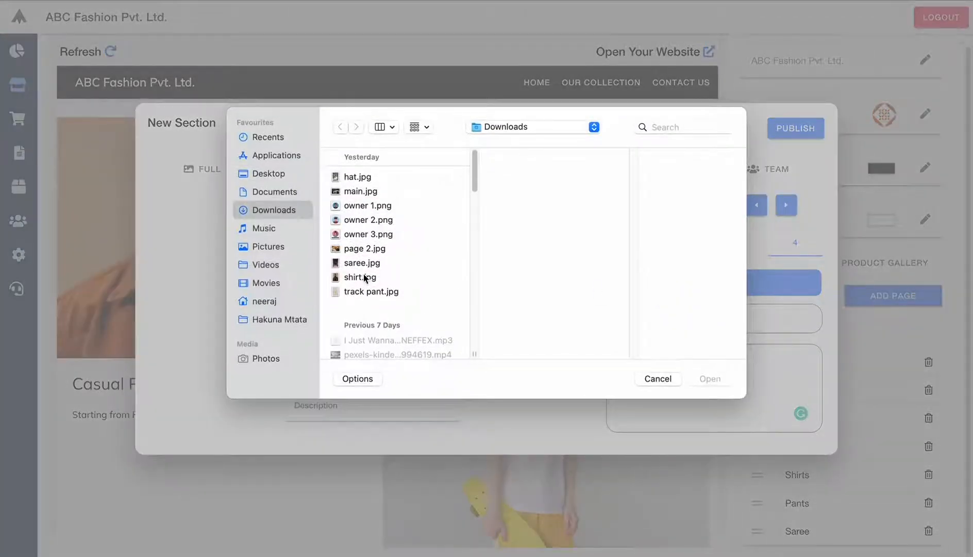
pyautogui.click(364, 291)
pyautogui.click(715, 376)
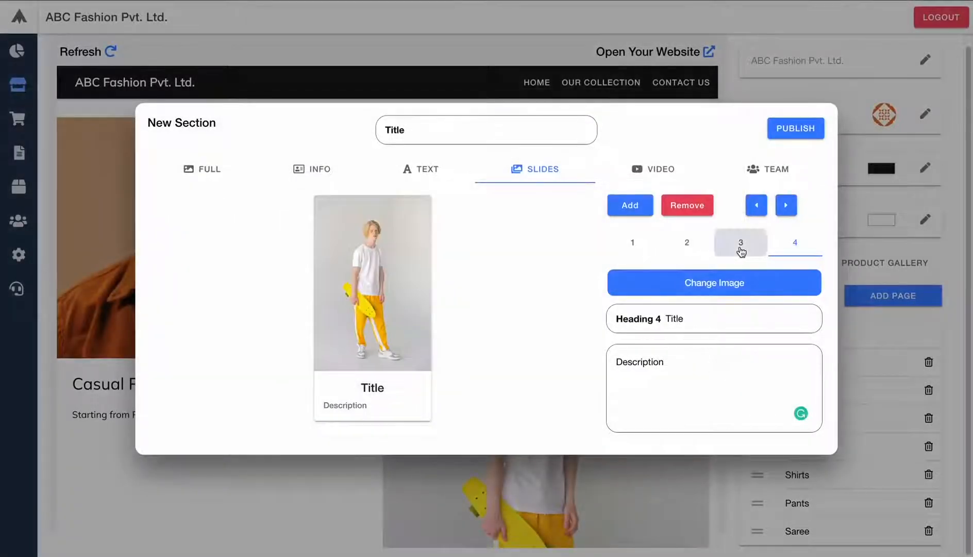
# - Review the slides and move the Shirt slide to first place
pyautogui.click(740, 251)
pyautogui.click(689, 247)
pyautogui.click(637, 247)
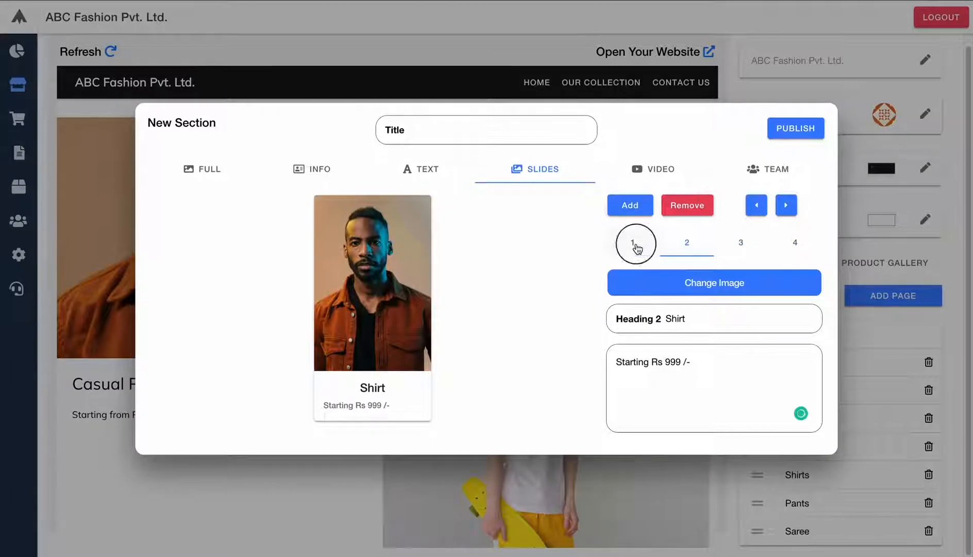
pyautogui.click(687, 245)
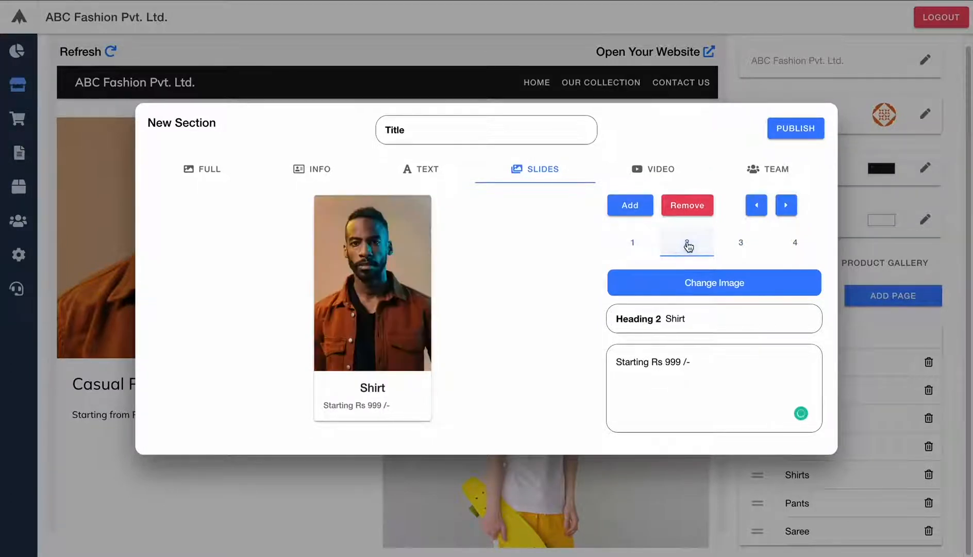
pyautogui.click(755, 206)
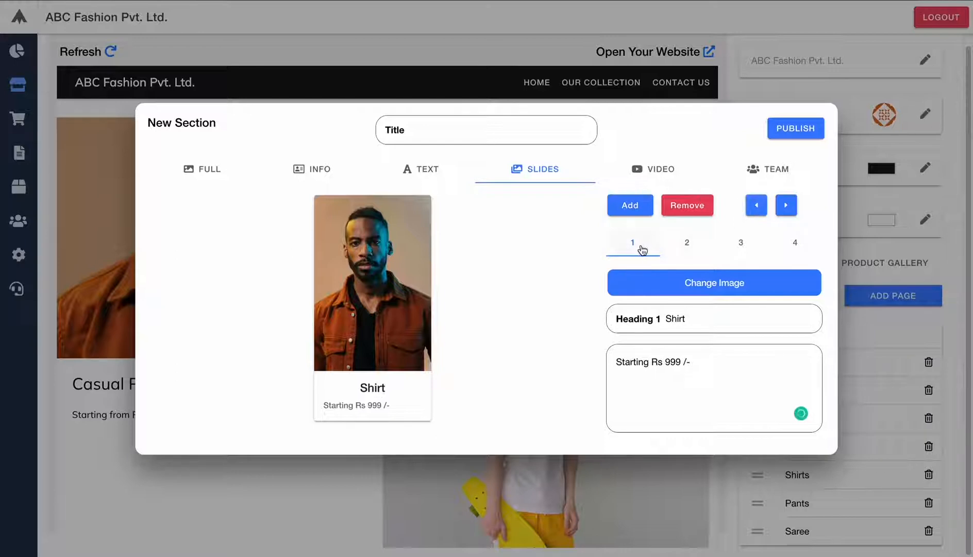
# - Move the Saree slide to last place and check Shirt is first, Hats second
pyautogui.click(690, 245)
pyautogui.click(740, 248)
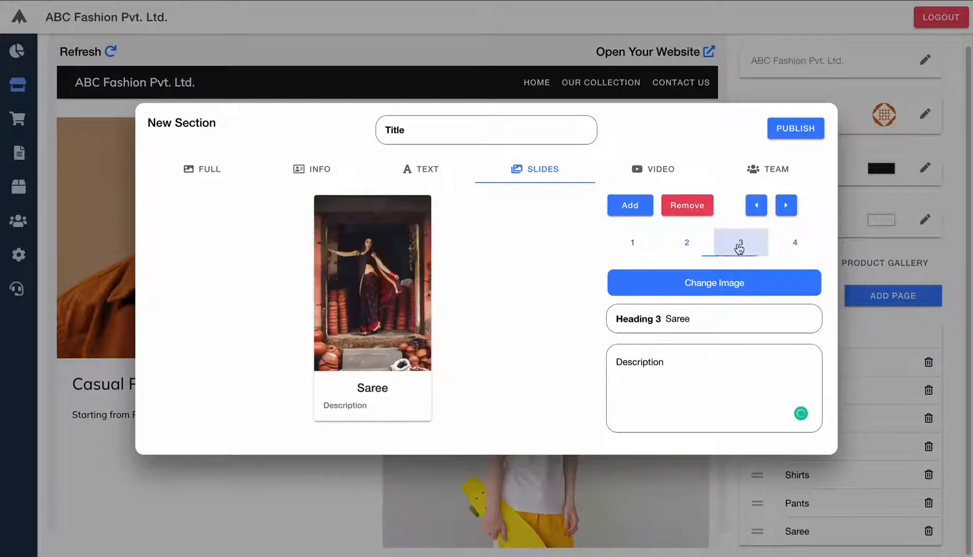
pyautogui.click(795, 245)
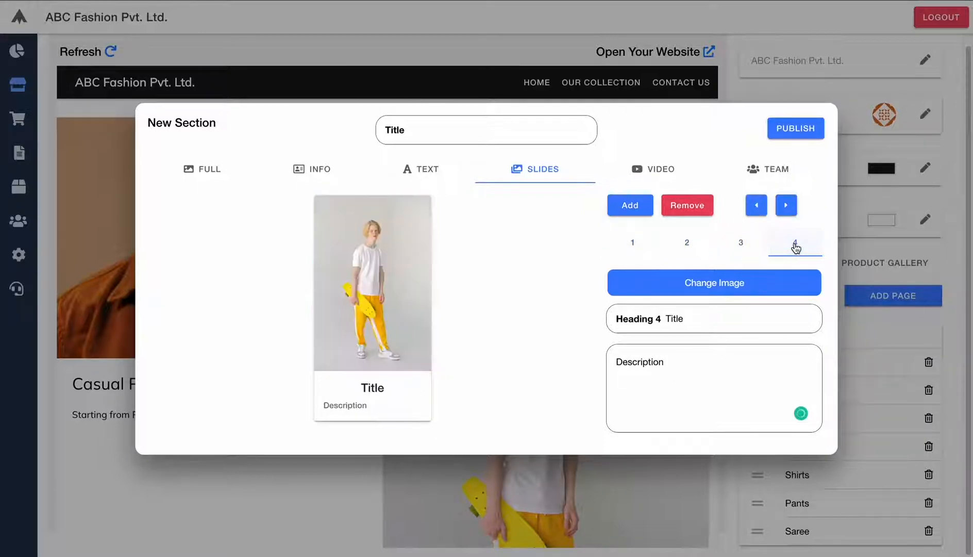
pyautogui.click(735, 243)
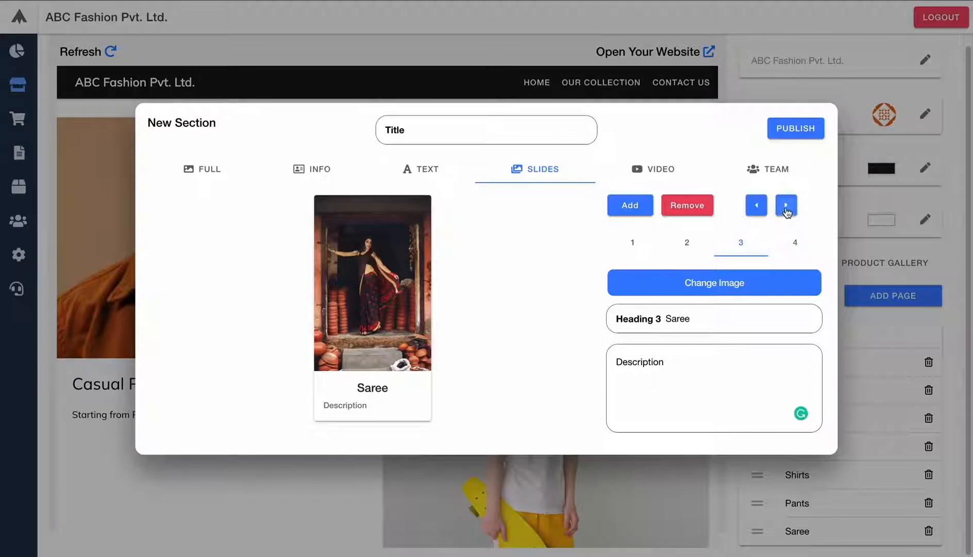
pyautogui.click(786, 205)
pyautogui.click(745, 243)
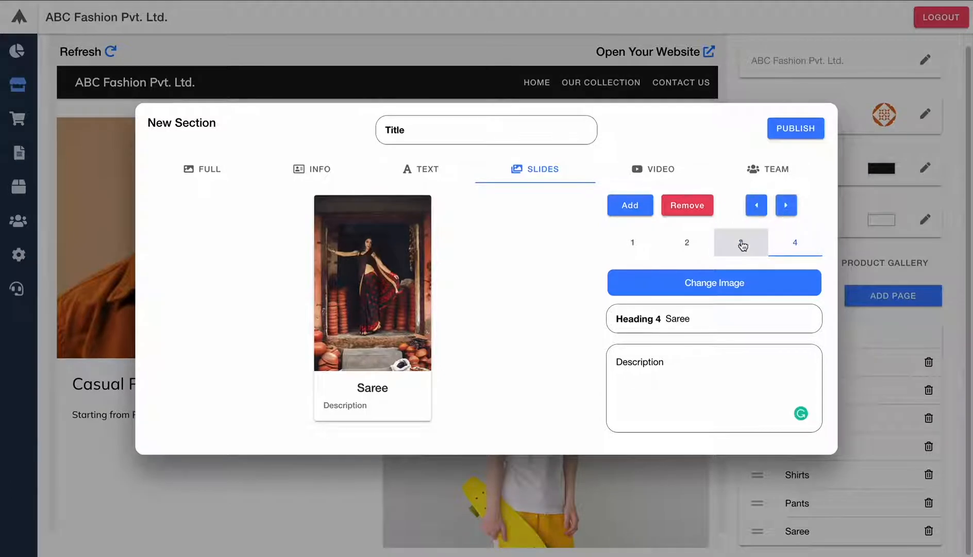
pyautogui.click(689, 246)
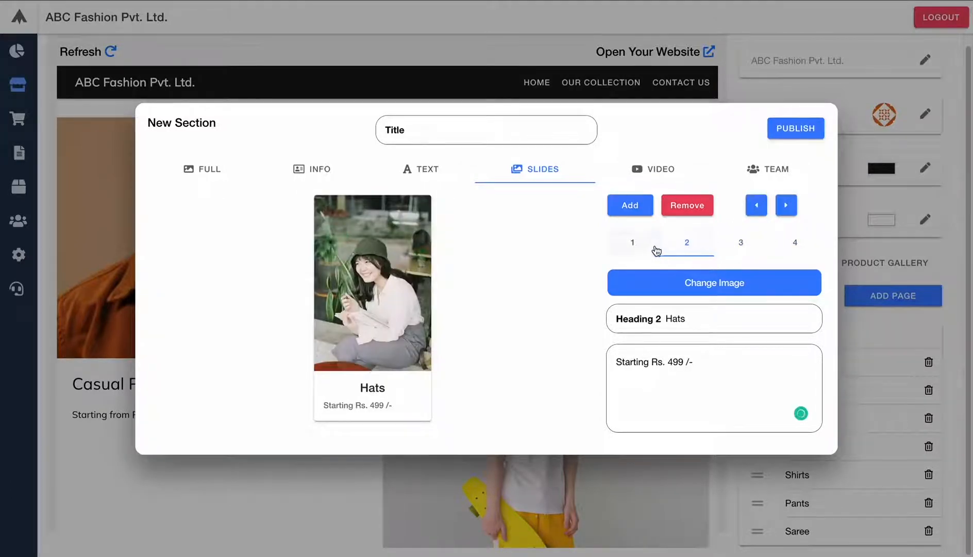
pyautogui.click(635, 244)
pyautogui.click(686, 245)
# - Title the slides section 'Our Products', publish it, and scroll the preview
pyautogui.click(426, 131)
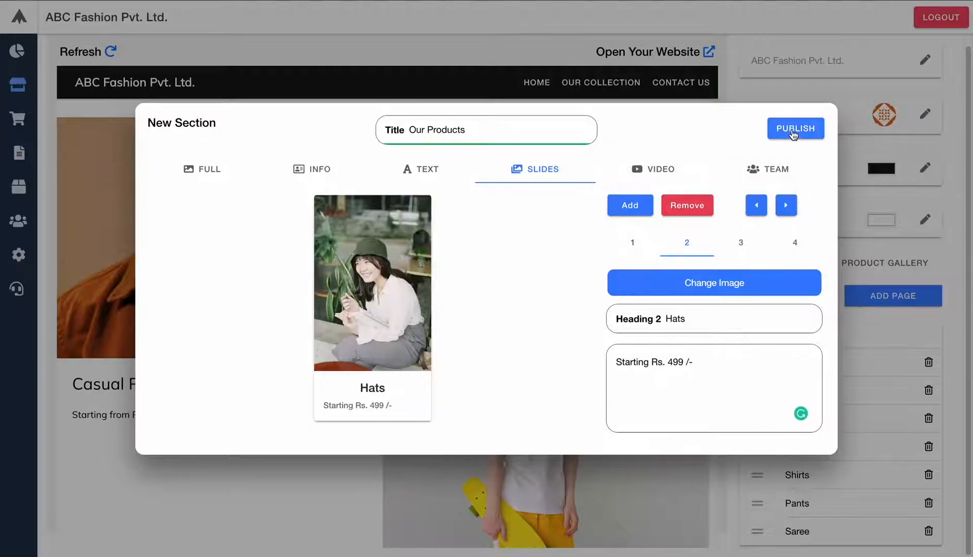
pyautogui.click(793, 133)
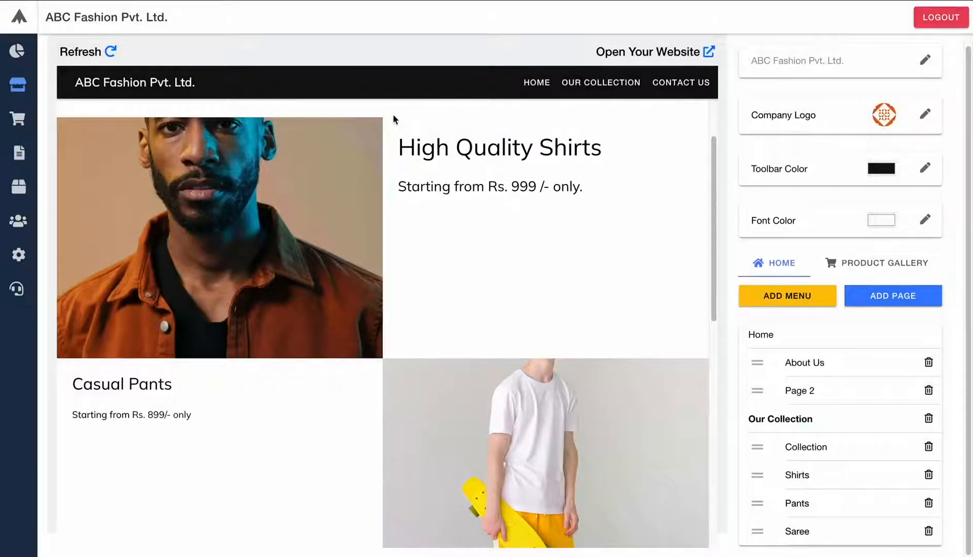
pyautogui.click(380, 210)
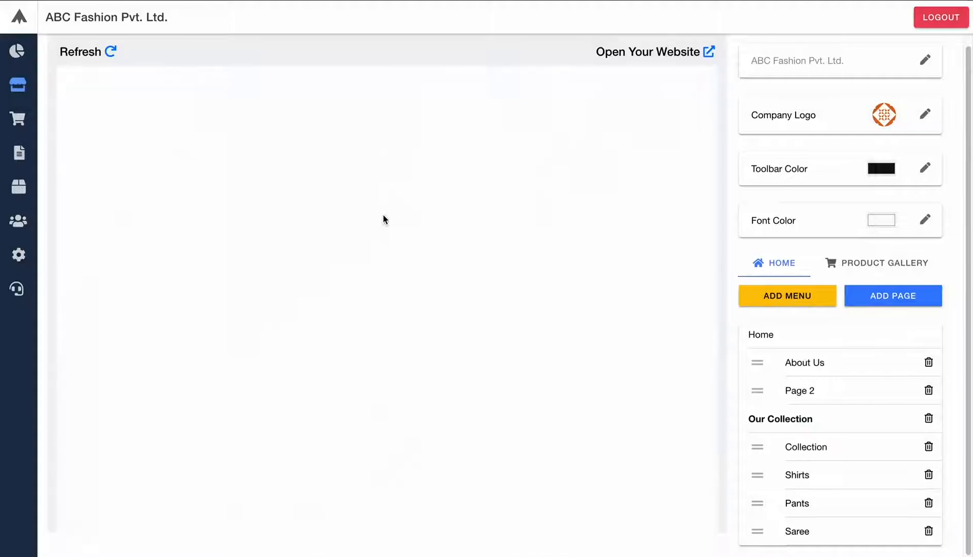
pyautogui.scroll(-15, 383, 214)
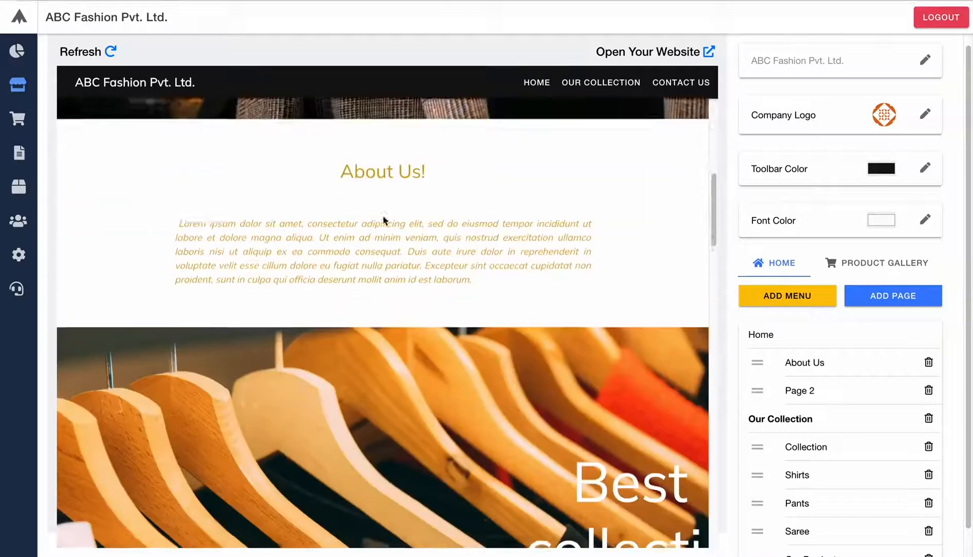
pyautogui.scroll(-5, 383, 216)
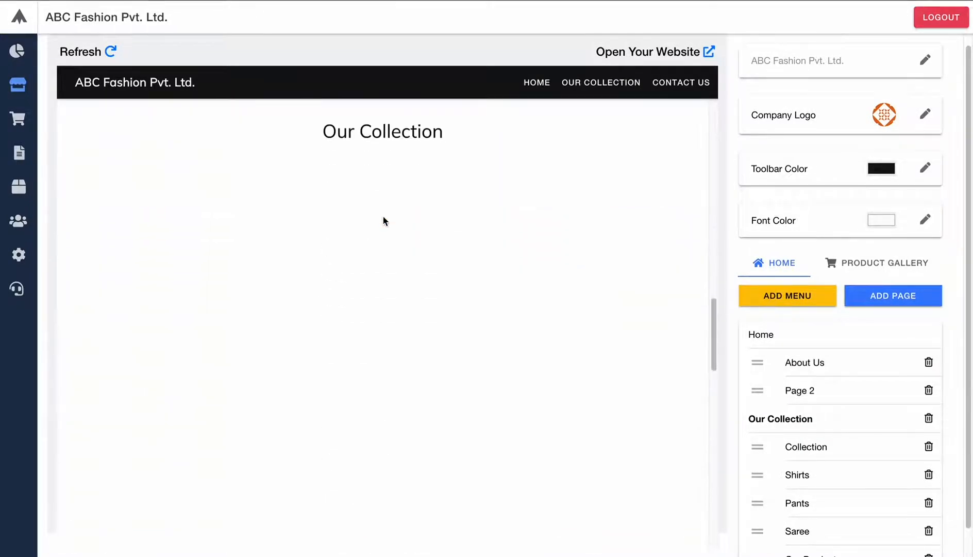
pyautogui.scroll(-8, 382, 215)
pyautogui.scroll(-7, 386, 219)
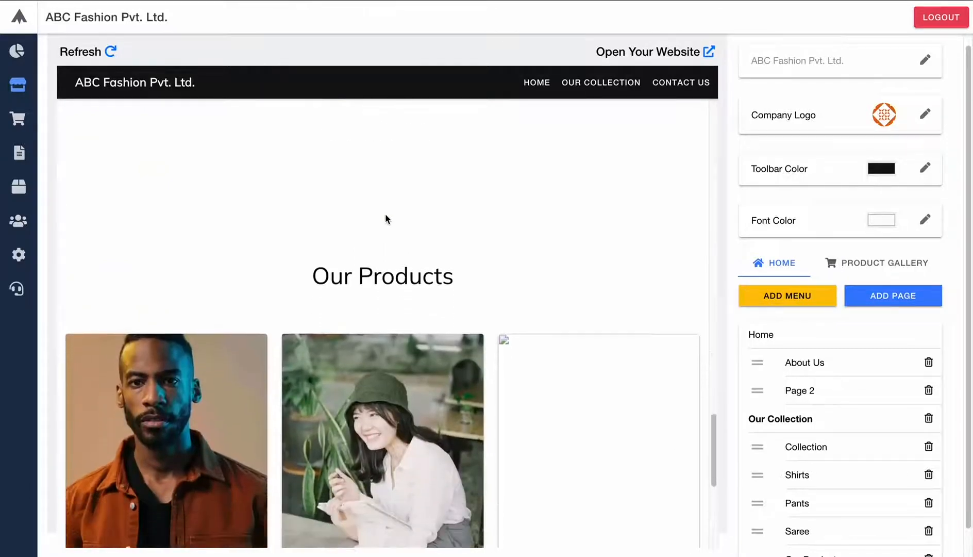
pyautogui.scroll(-1, 388, 219)
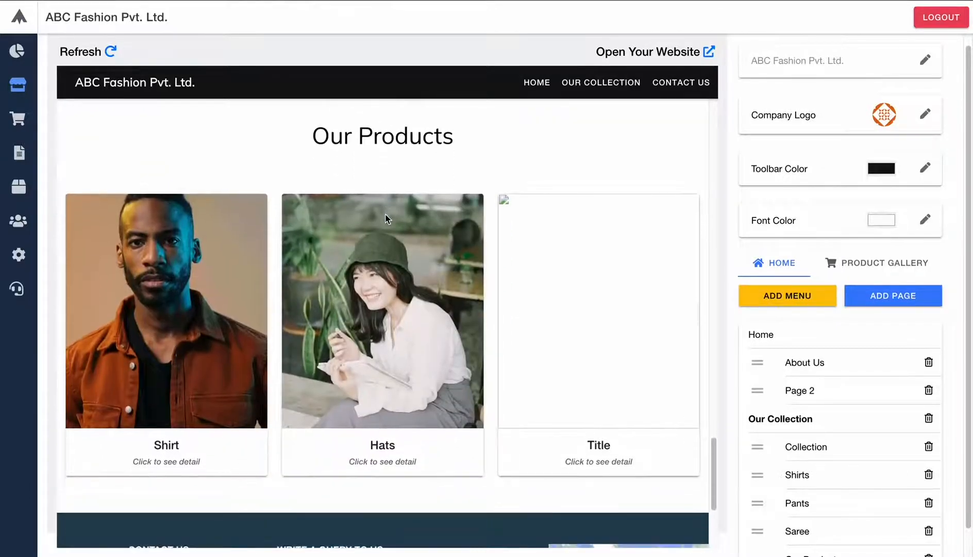
pyautogui.scroll(1, 386, 220)
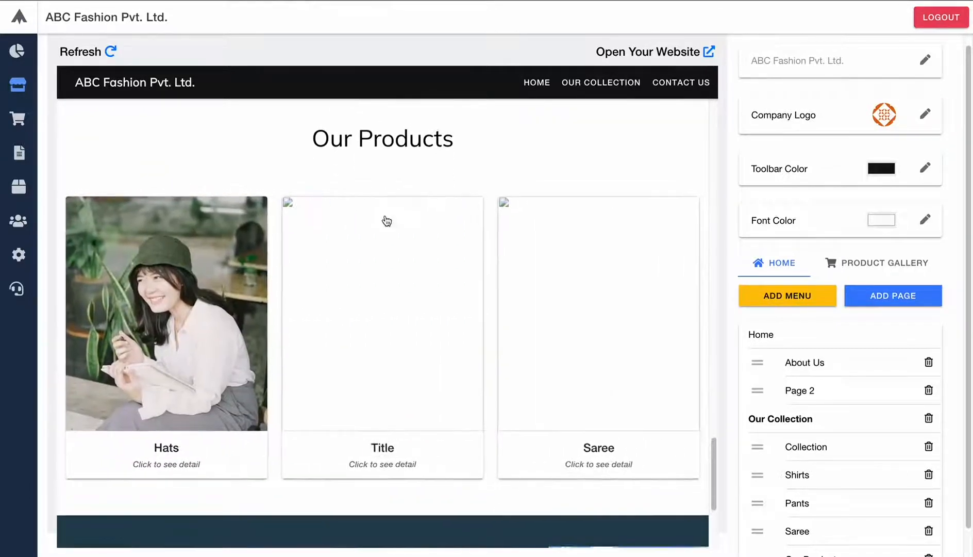
# - Refresh the site preview, scroll through it, and reload the live site
pyautogui.click(112, 52)
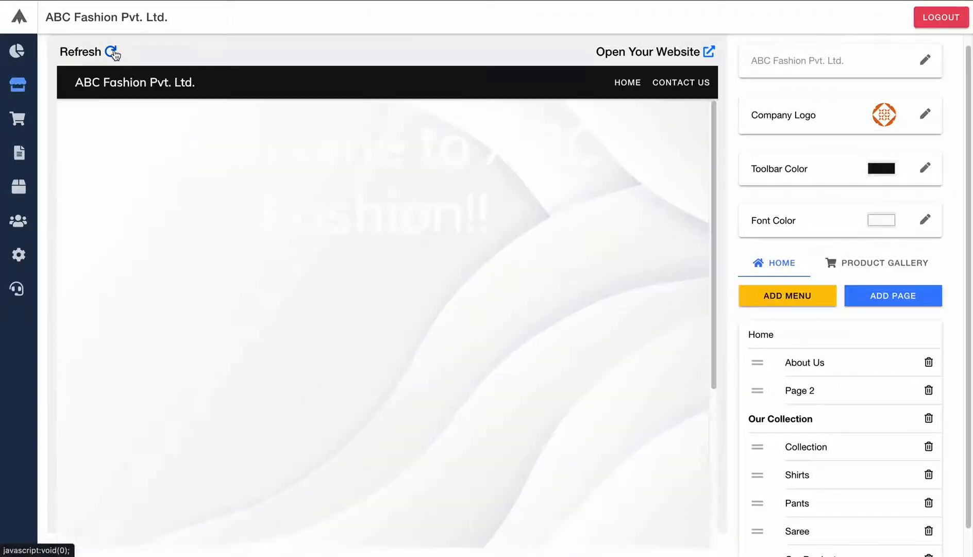
pyautogui.scroll(-5, 273, 259)
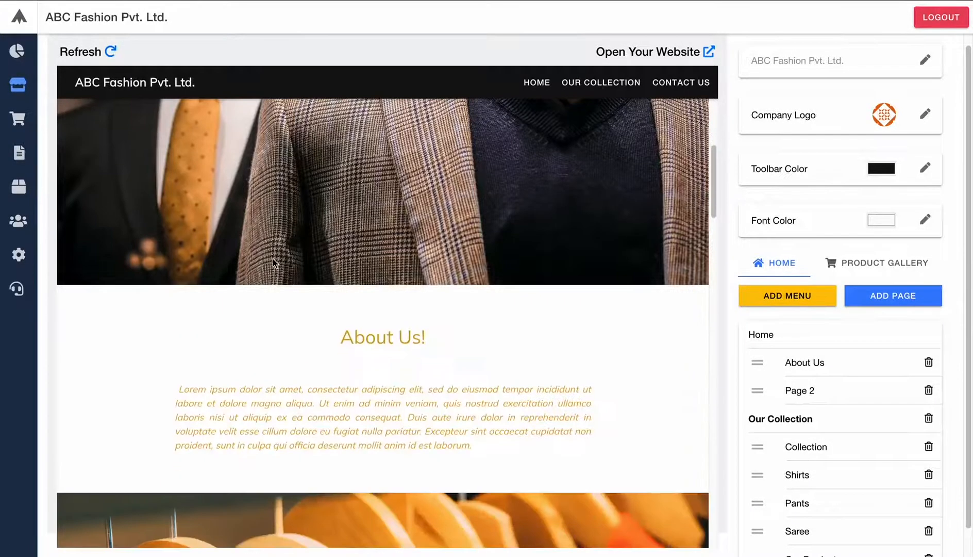
pyautogui.scroll(-10, 273, 259)
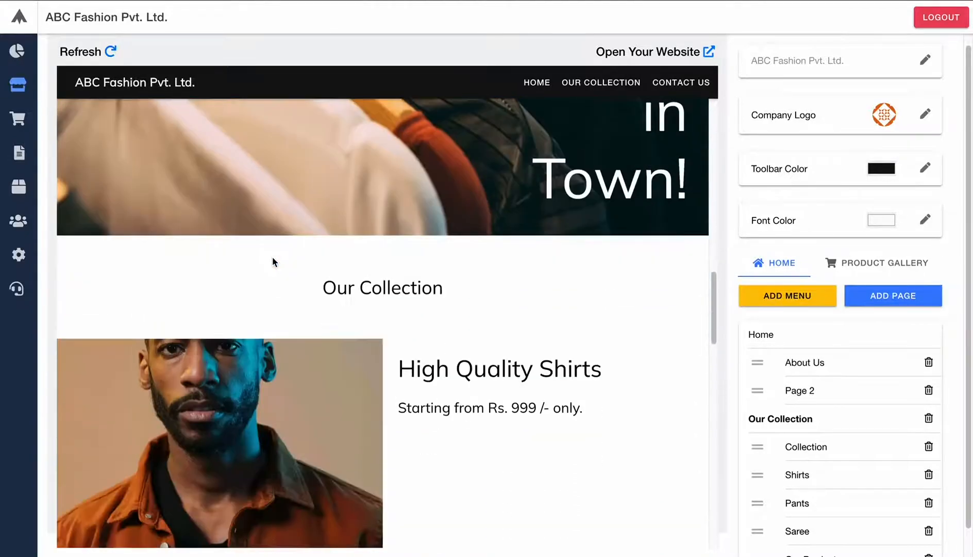
pyautogui.scroll(-12, 272, 262)
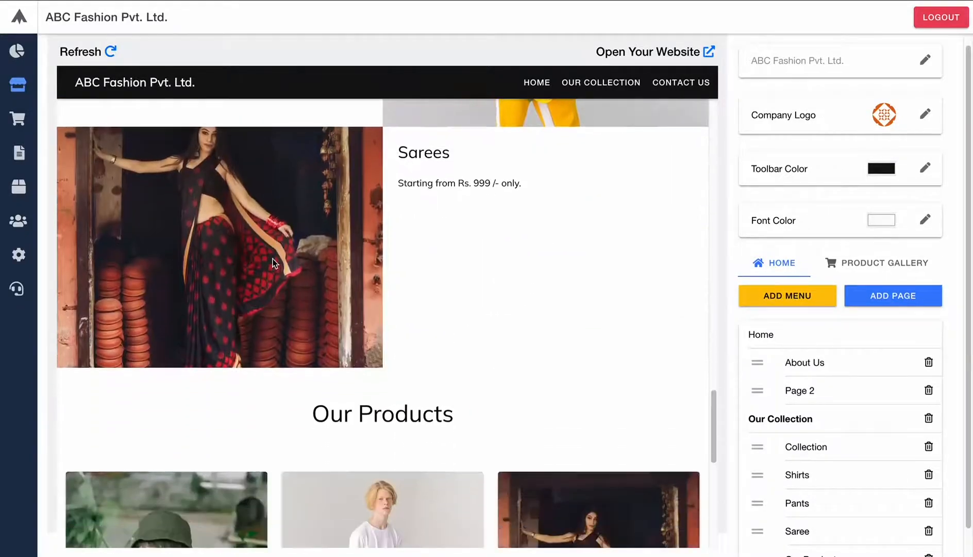
pyautogui.scroll(-5, 272, 263)
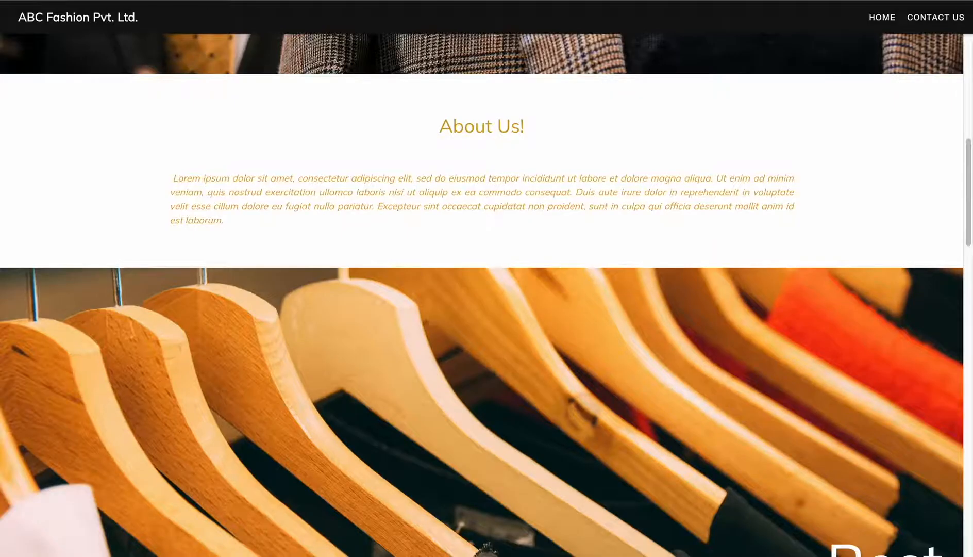
pyautogui.press('super+r')
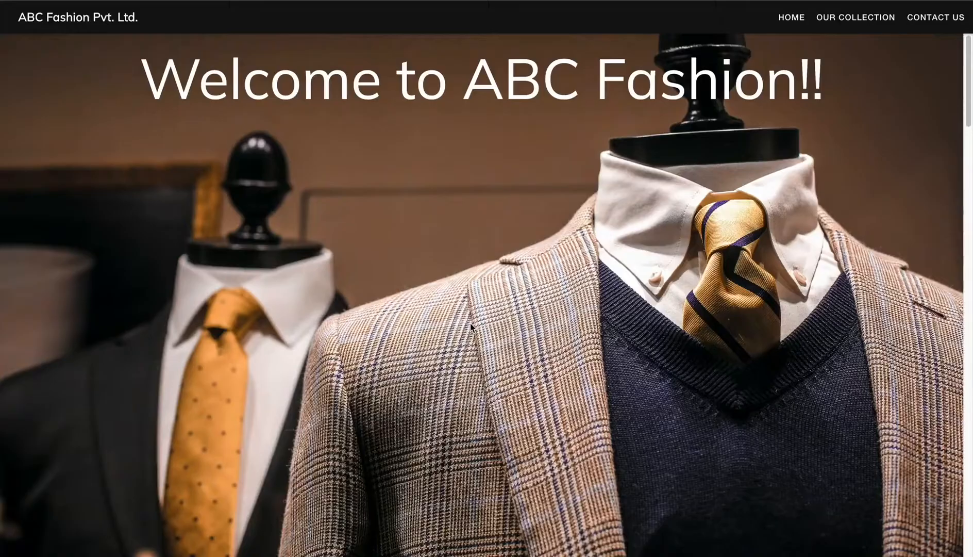
# - Scroll to Our Products and view then close the Shirt and Title product details
pyautogui.scroll(-7, 471, 324)
pyautogui.scroll(-12, 470, 324)
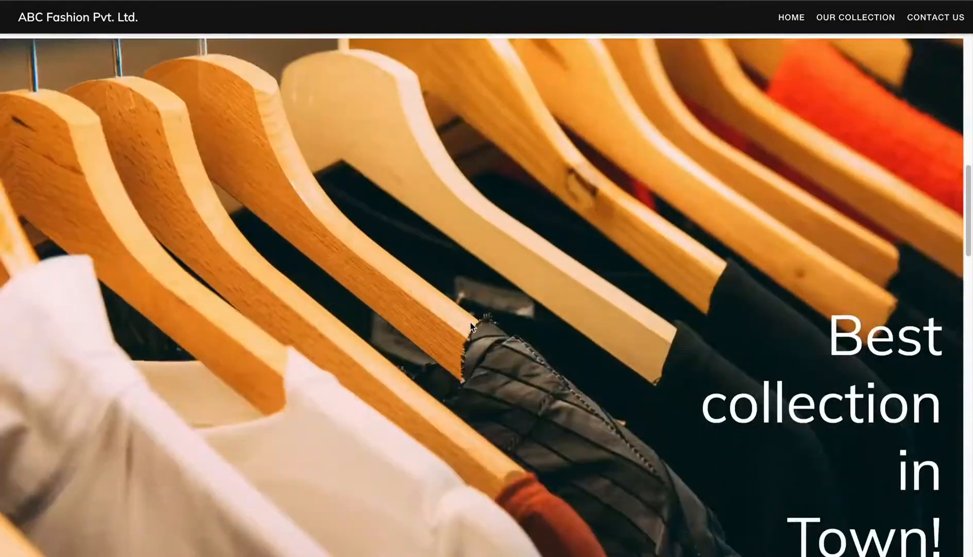
pyautogui.scroll(-15, 470, 323)
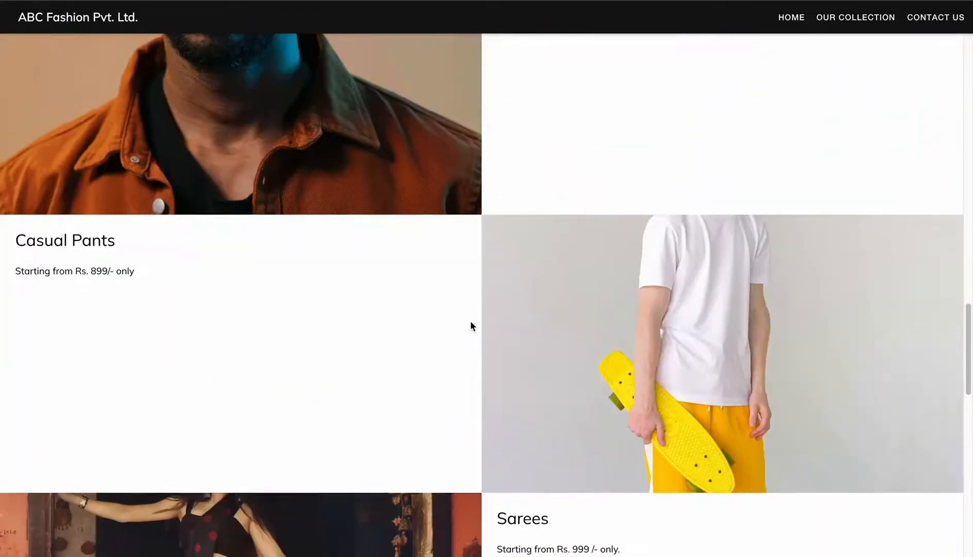
pyautogui.scroll(-4, 470, 324)
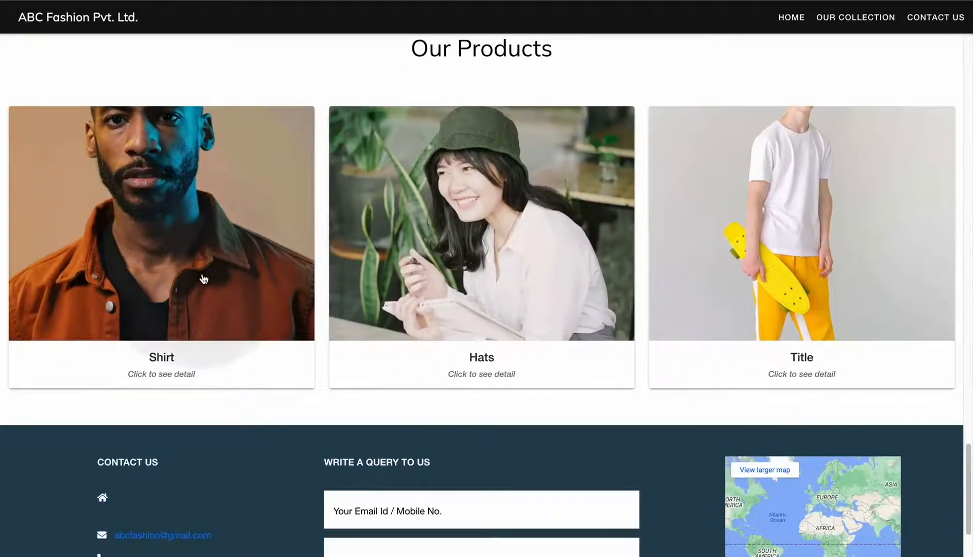
pyautogui.click(202, 277)
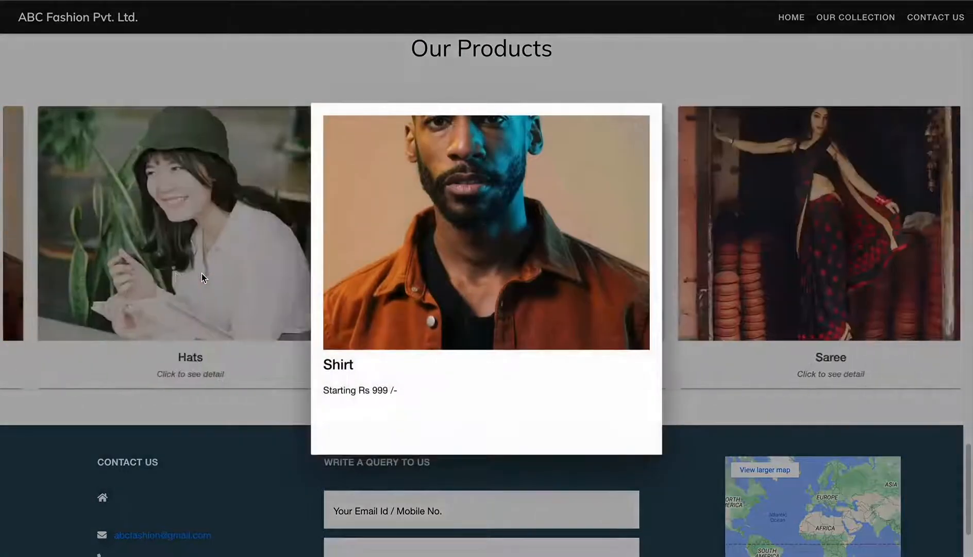
pyautogui.click(231, 409)
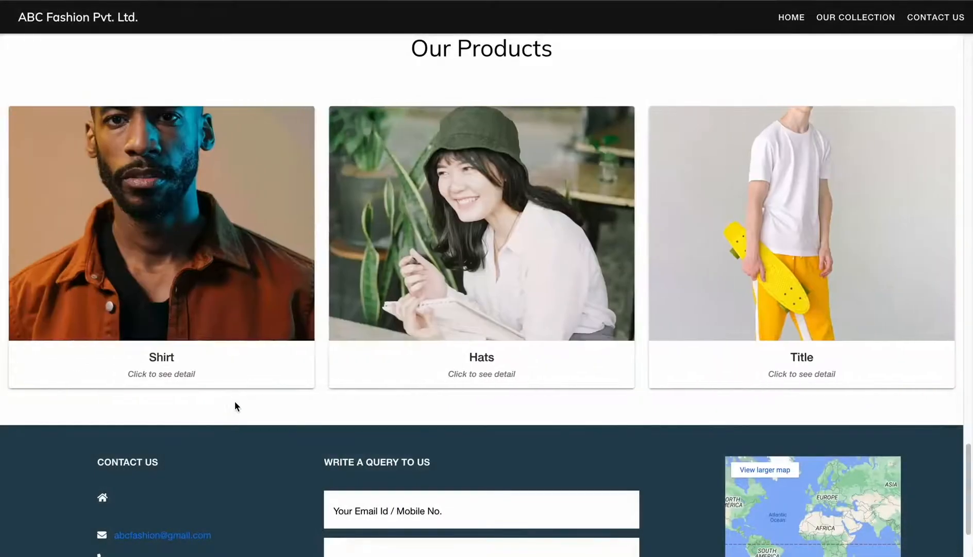
pyautogui.click(774, 235)
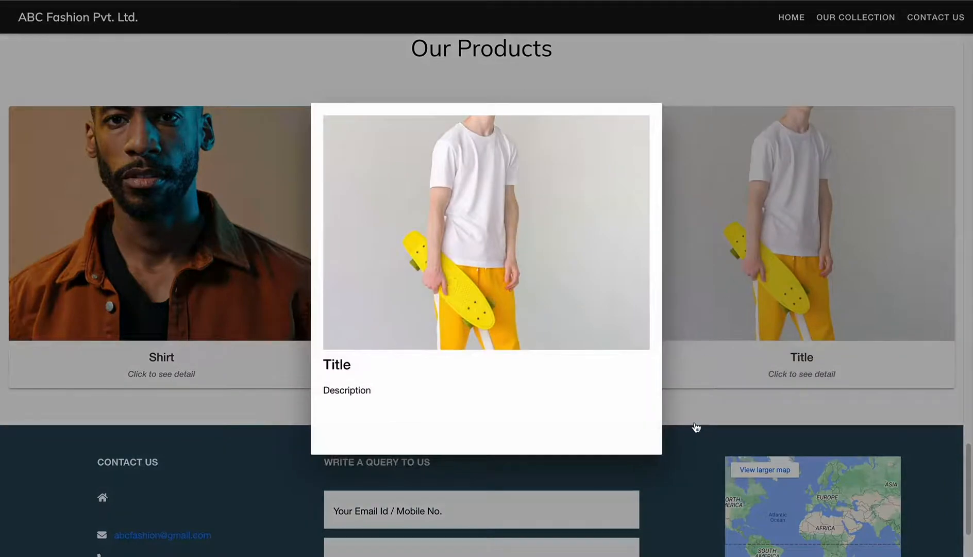
pyautogui.click(698, 415)
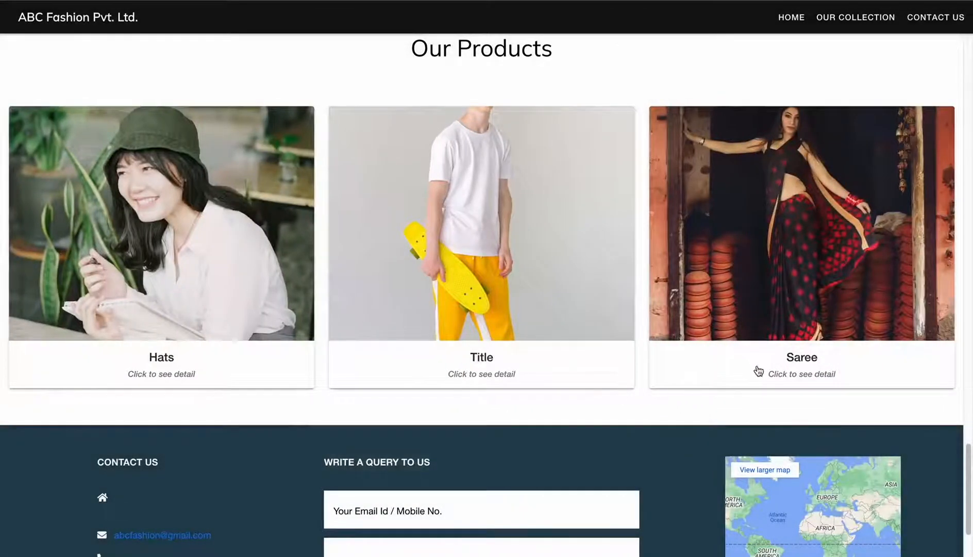
# - View and close the Saree and Hats details, then scroll back up to the banner
pyautogui.click(792, 382)
pyautogui.click(767, 401)
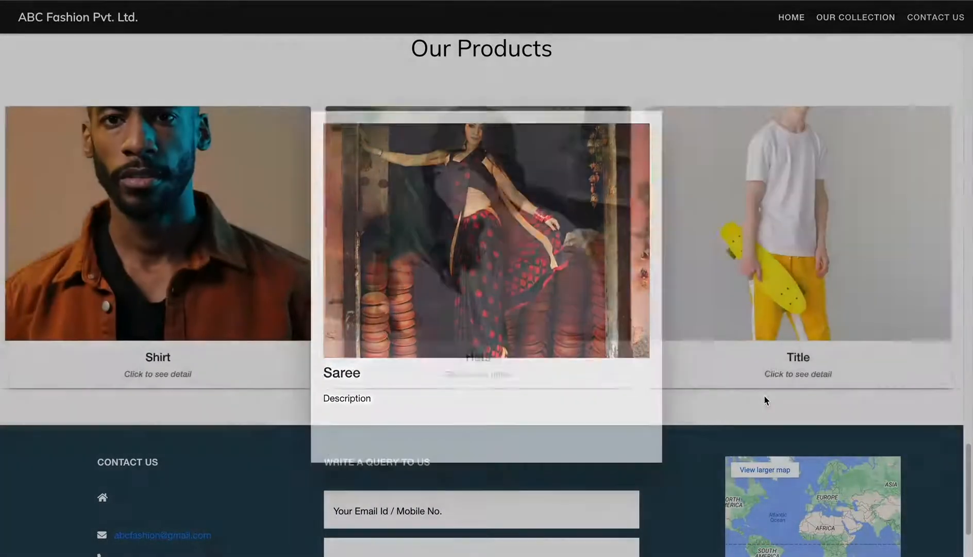
pyautogui.click(446, 382)
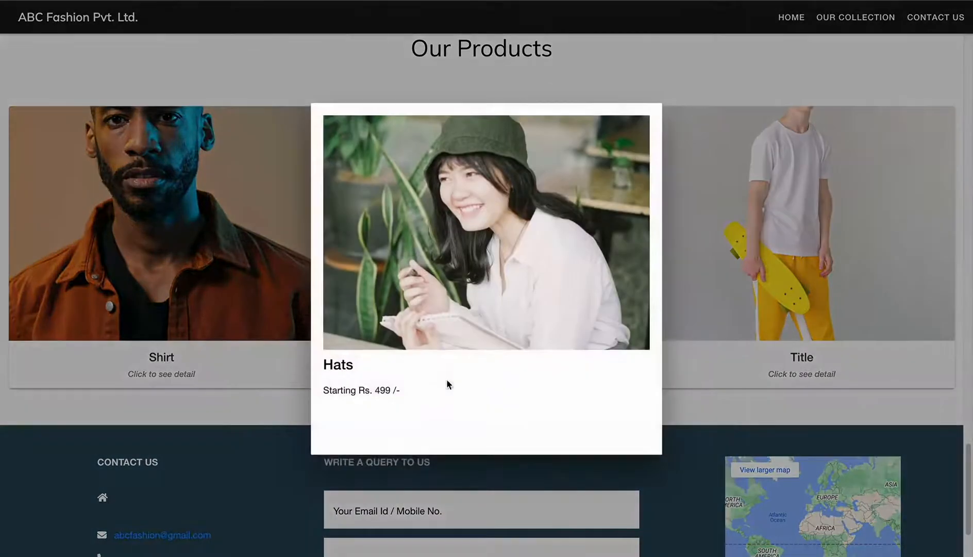
pyautogui.click(226, 413)
pyautogui.scroll(10, 235, 321)
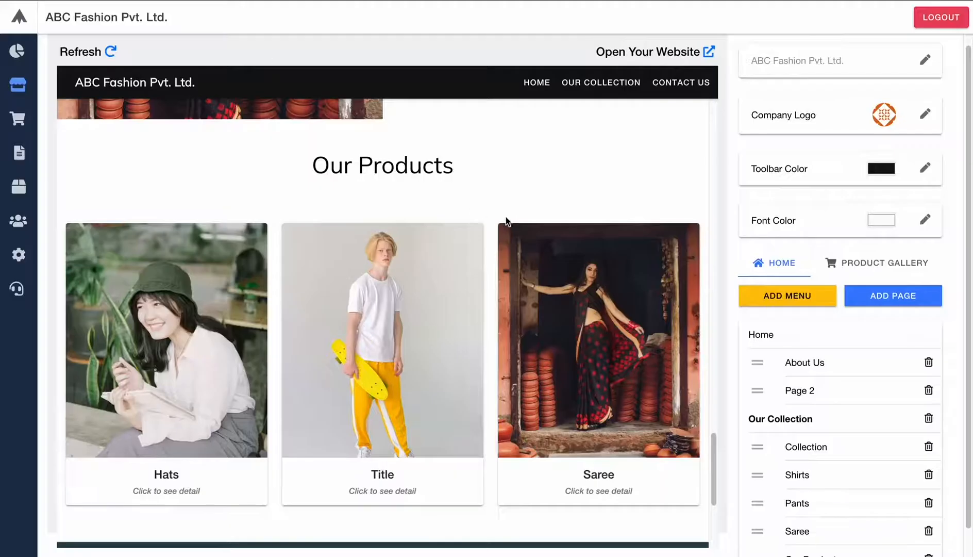
# - Create a new navigation menu named 'New Launch'
pyautogui.scroll(10, 517, 219)
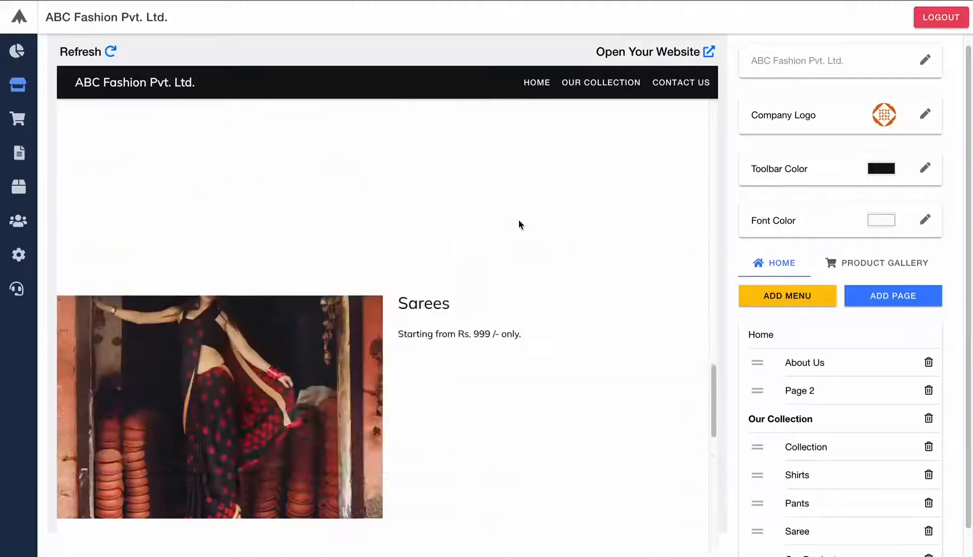
pyautogui.click(813, 300)
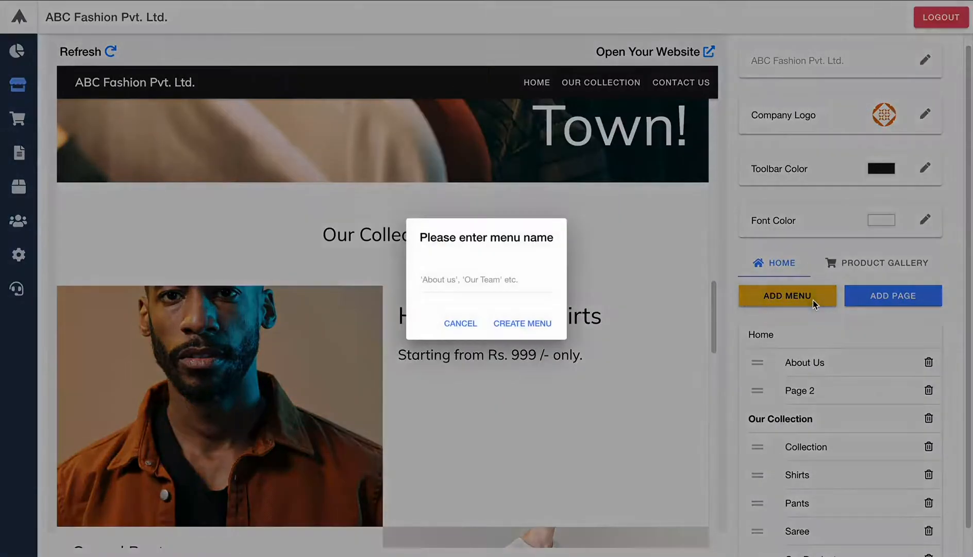
pyautogui.click(468, 285)
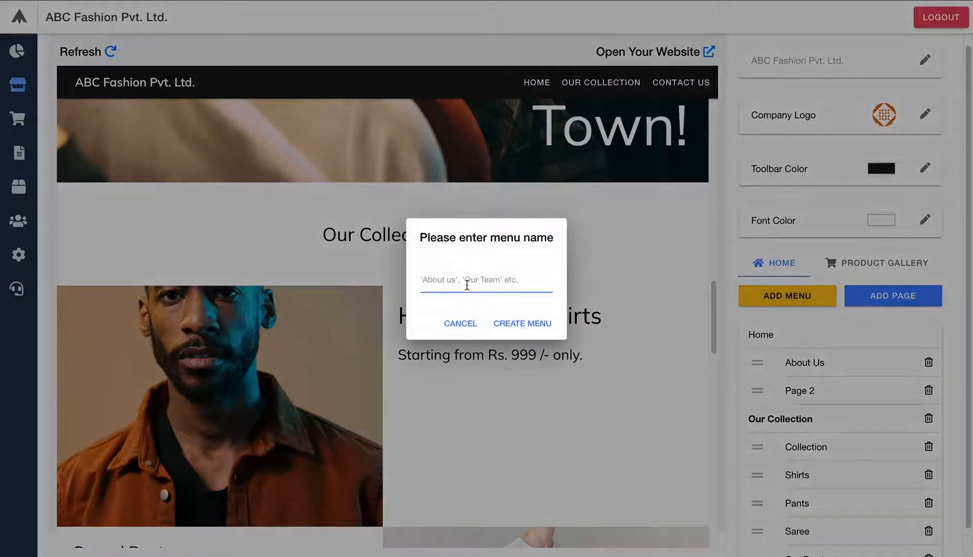
pyautogui.write('d')
pyautogui.press('BackSpace')
pyautogui.write('New Launch')
pyautogui.click(510, 325)
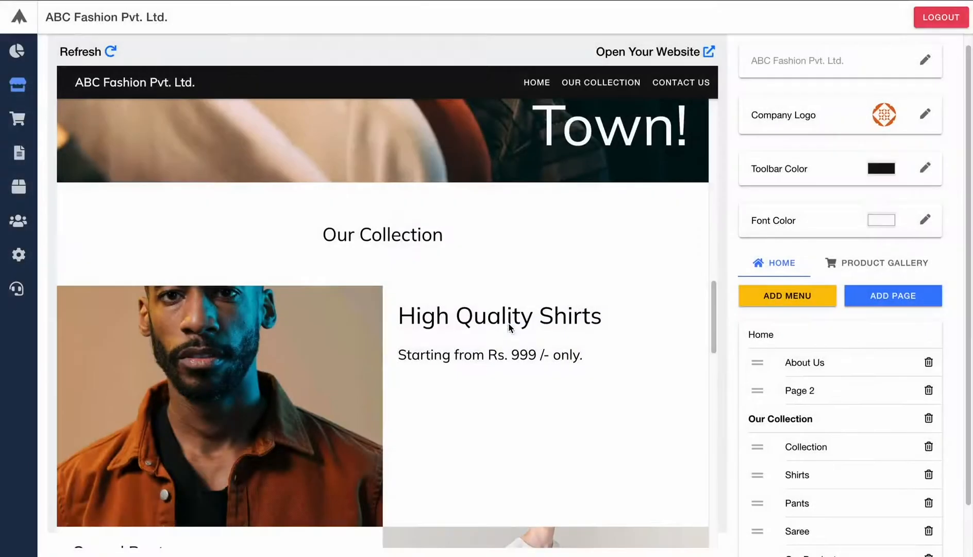
# - Move the Our Products page under the New Launch menu
pyautogui.scroll(-1, 820, 423)
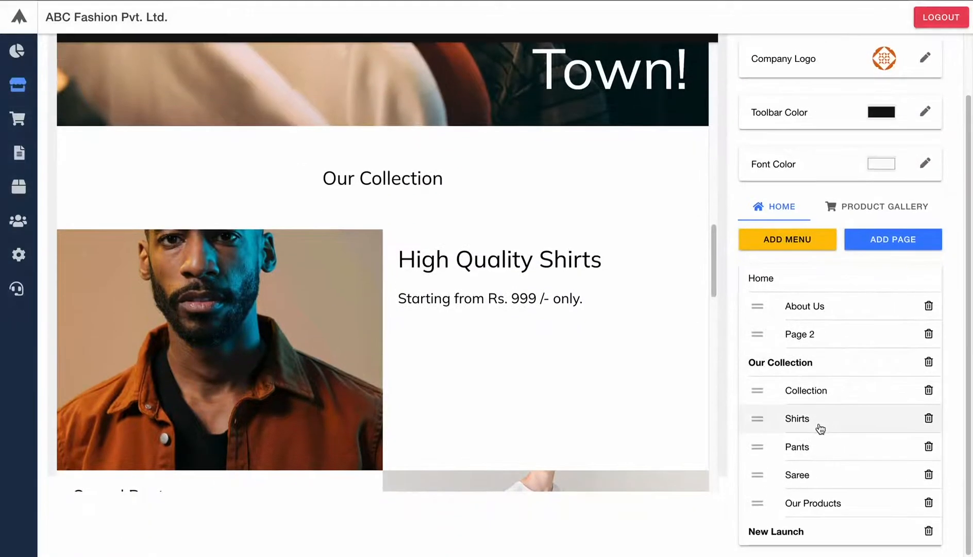
pyautogui.scroll(1, 820, 427)
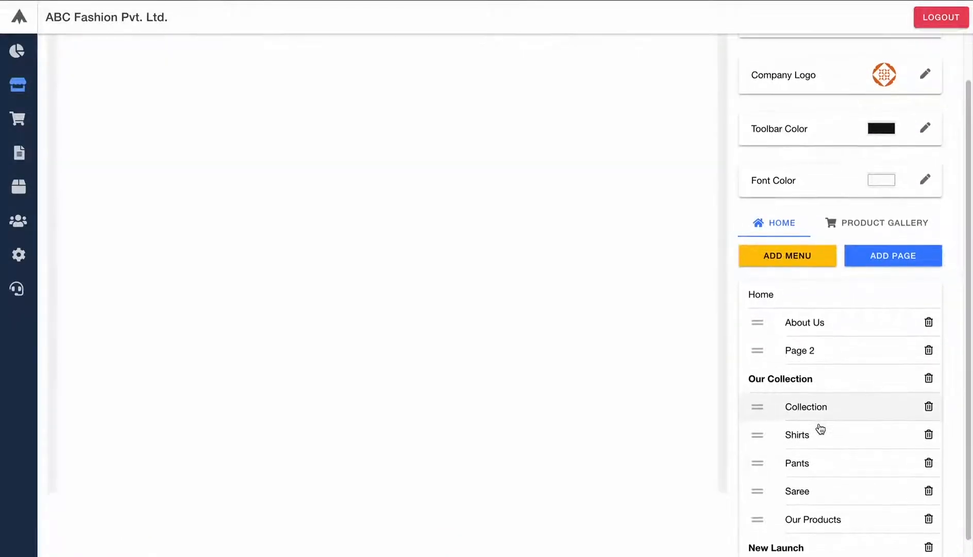
pyautogui.scroll(-1, 820, 427)
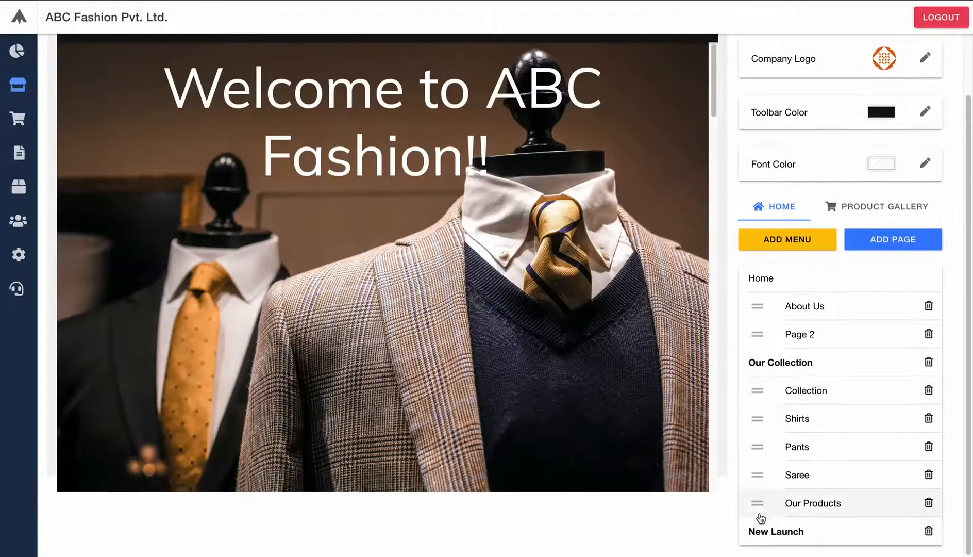
pyautogui.moveTo(758, 508); pyautogui.dragTo(758, 541)
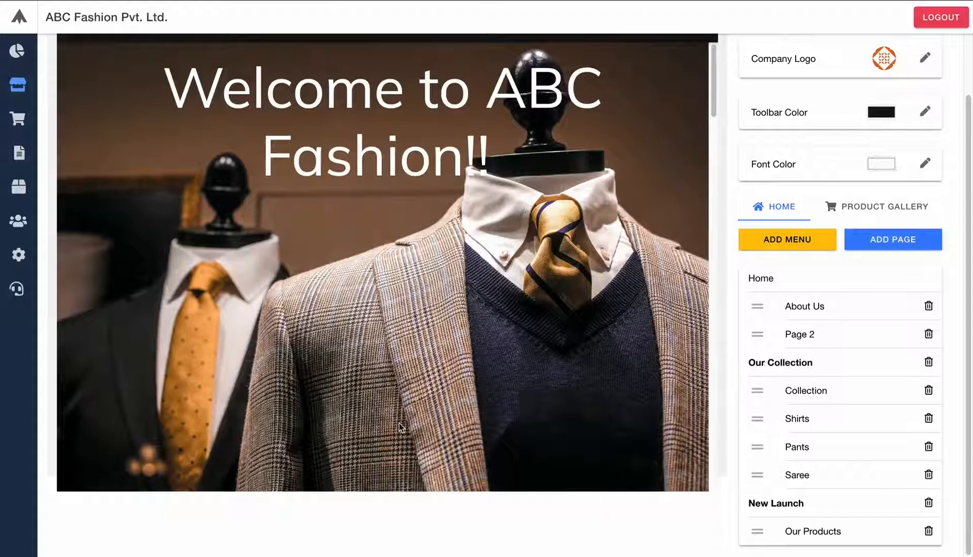
pyautogui.scroll(1, 830, 335)
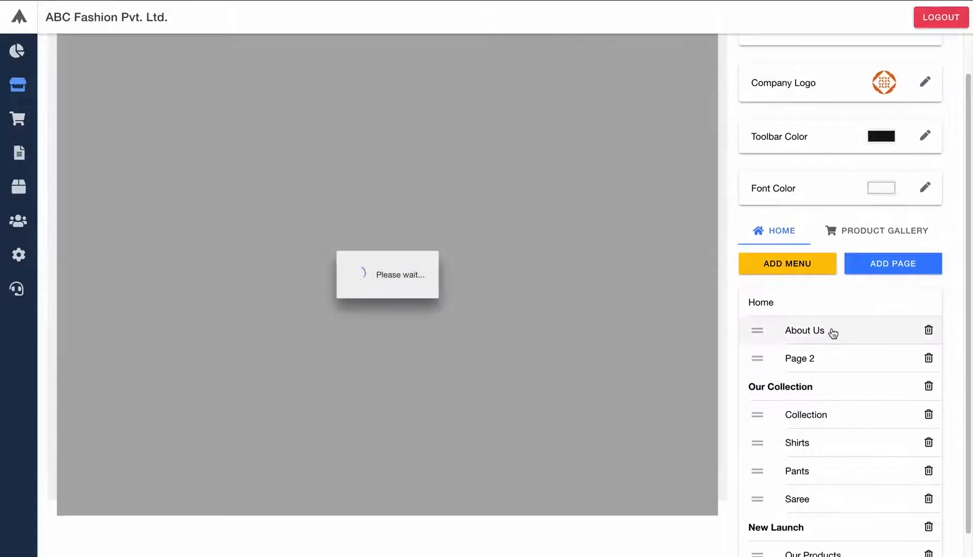
pyautogui.scroll(2, 824, 335)
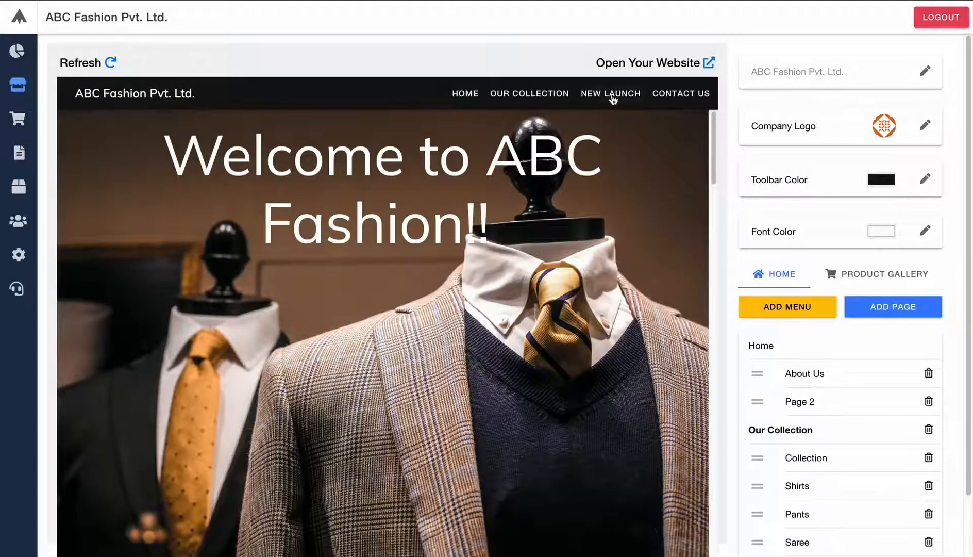
# - Open the New Launch page in the site preview and scroll through it
pyautogui.click(611, 94)
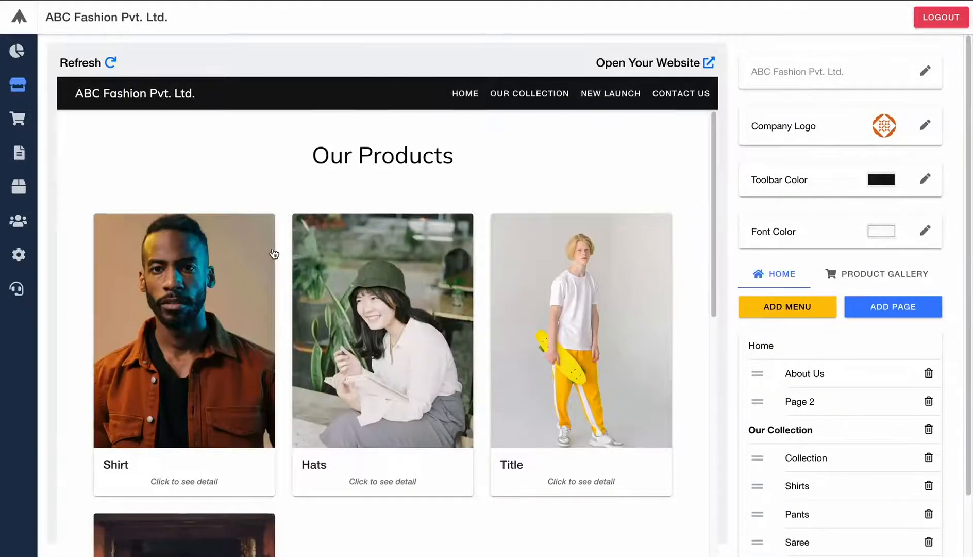
pyautogui.scroll(-8, 274, 254)
pyautogui.scroll(8, 274, 255)
pyautogui.scroll(-8, 274, 255)
pyautogui.scroll(8, 274, 254)
# - Return to the Home page, scroll through it, and reopen New Launch
pyautogui.click(477, 97)
pyautogui.scroll(-4, 387, 256)
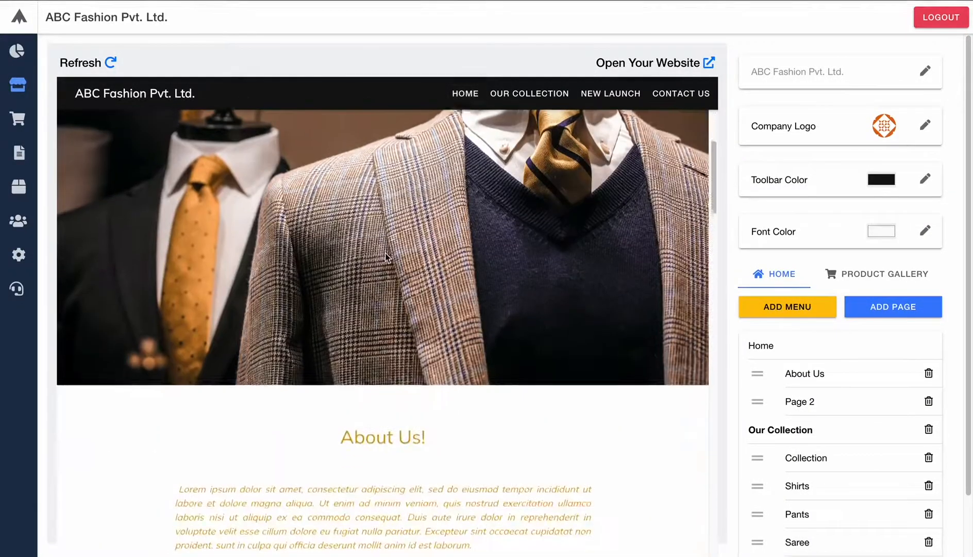
pyautogui.scroll(-10, 385, 256)
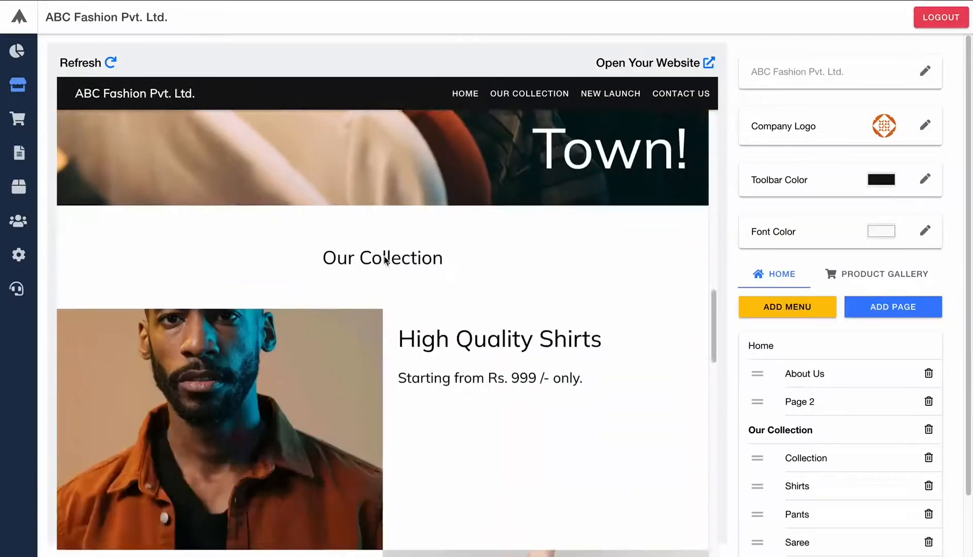
pyautogui.scroll(-15, 385, 259)
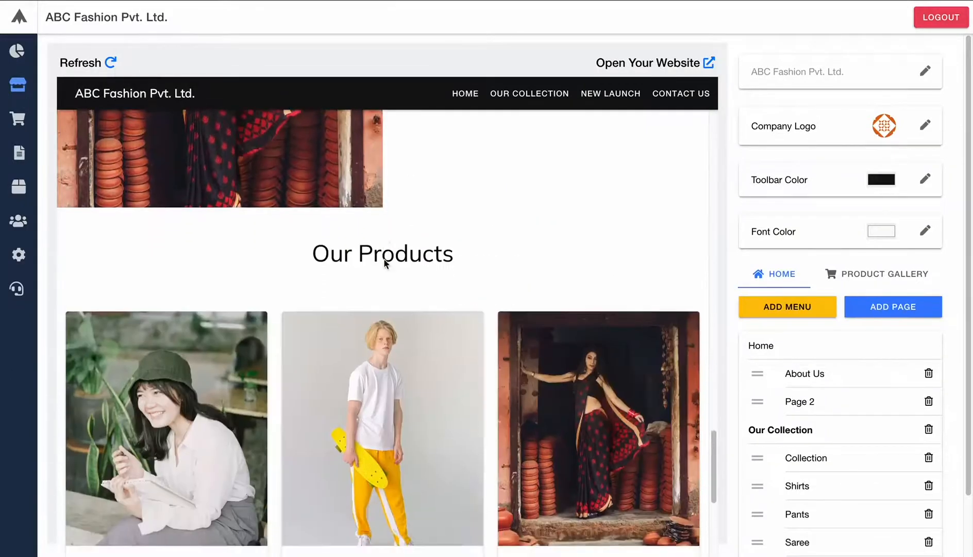
pyautogui.scroll(-2, 384, 261)
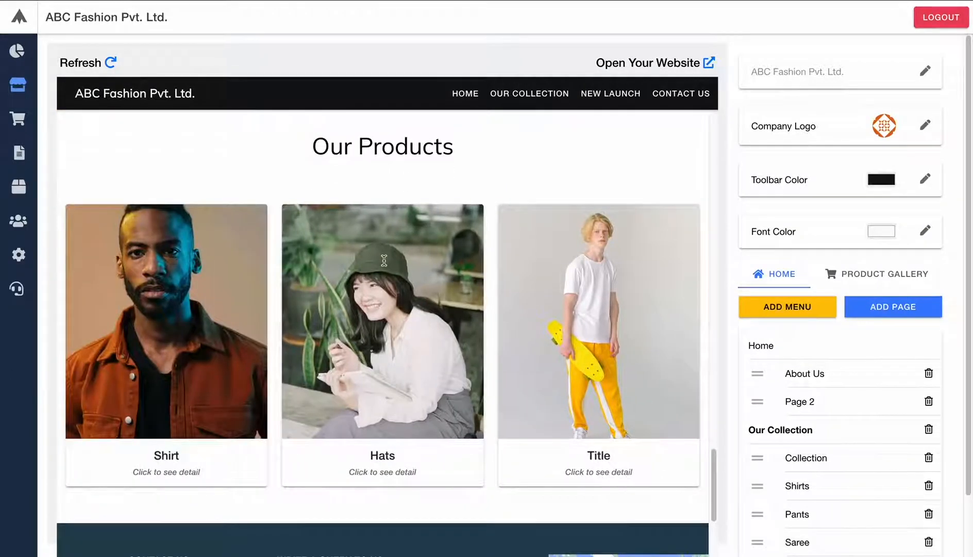
pyautogui.click(612, 95)
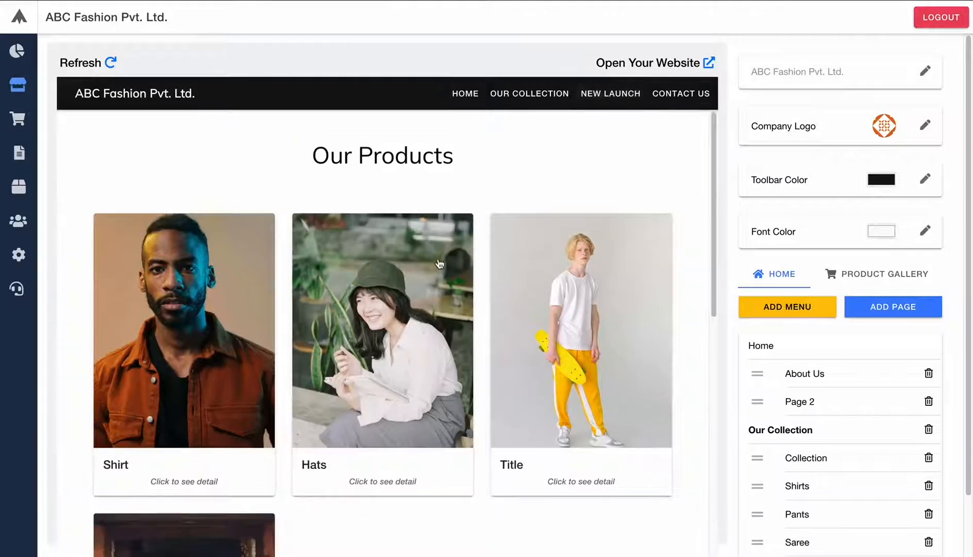
pyautogui.scroll(-3, 436, 265)
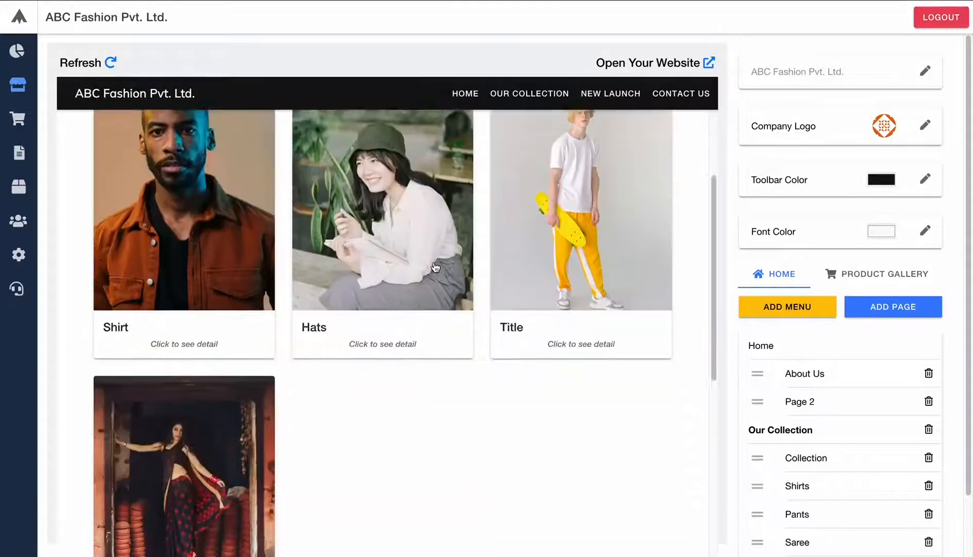
pyautogui.scroll(3, 436, 266)
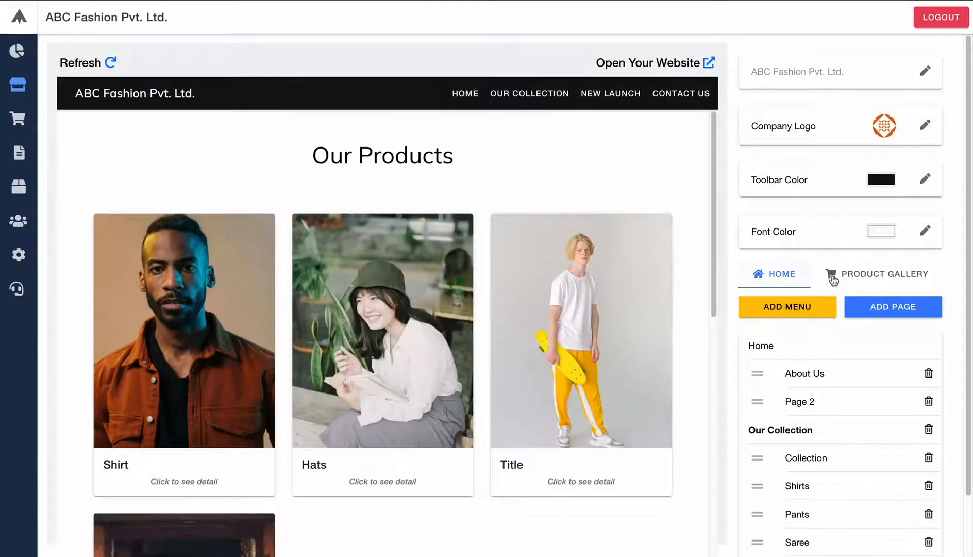
# - Add a video section with the pasted YouTube promo link, title it 'Demo', and publish it
pyautogui.click(903, 314)
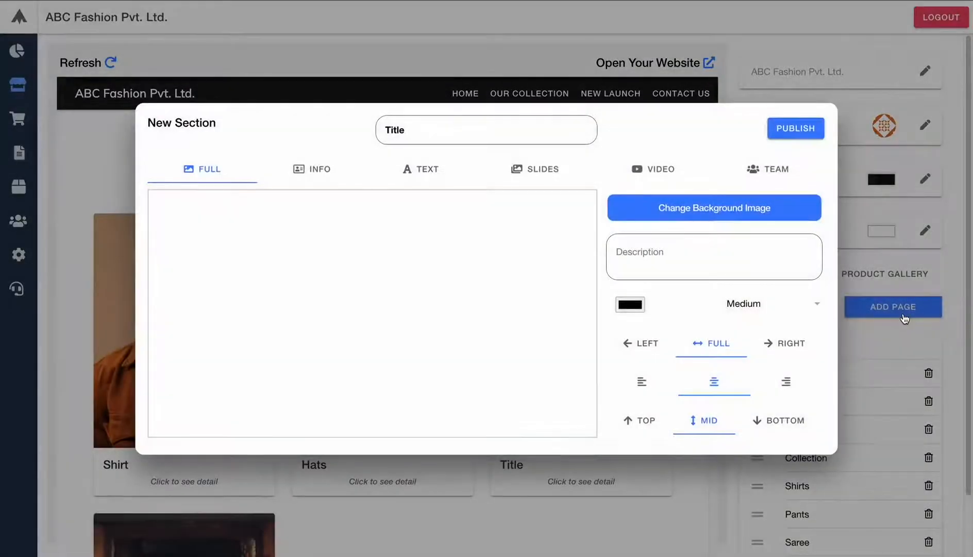
pyautogui.click(632, 177)
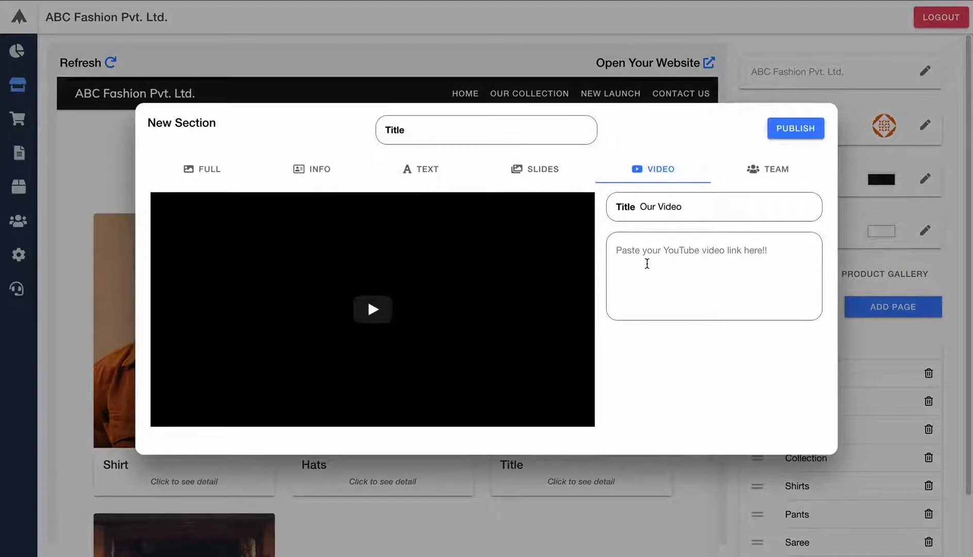
pyautogui.click(646, 262)
pyautogui.write('https://youtu.be/7m16dFI1AF8')
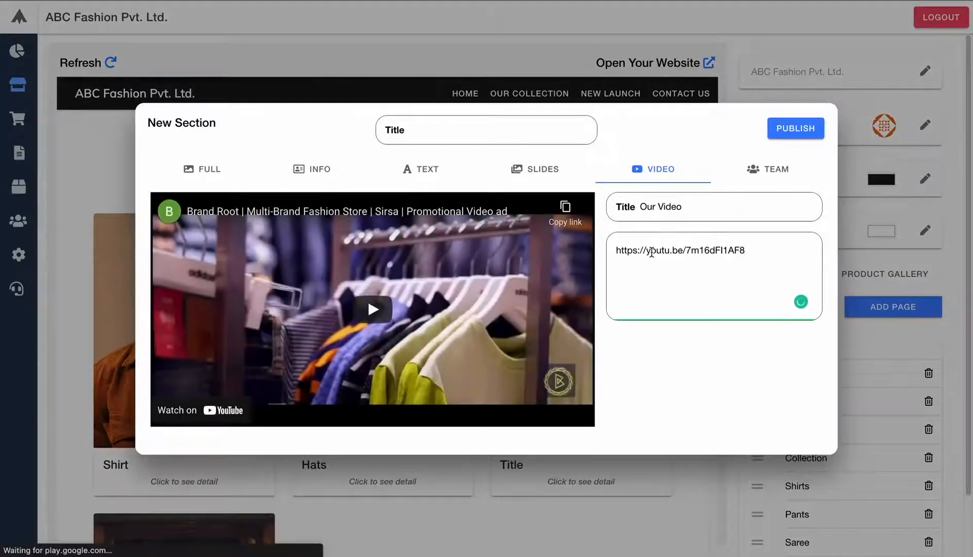
pyautogui.click(443, 135)
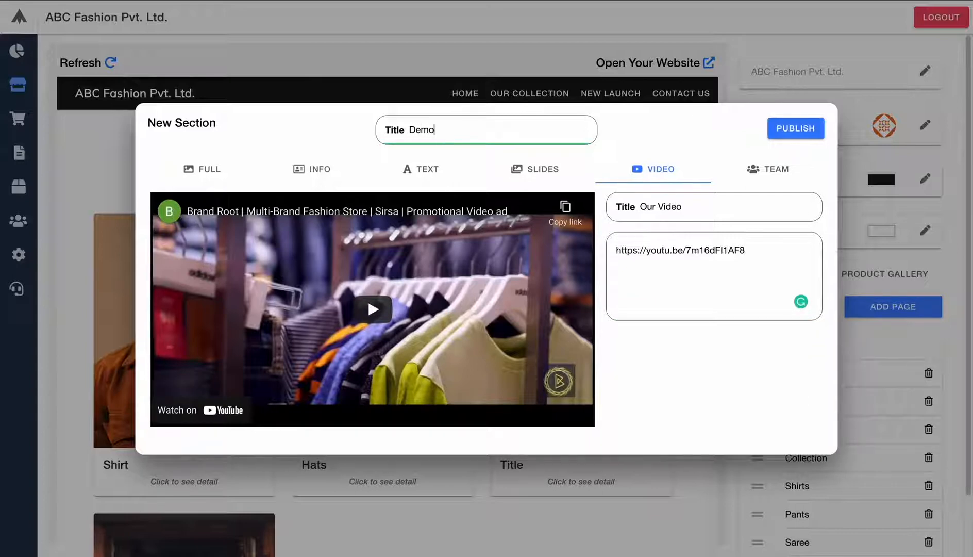
pyautogui.click(807, 130)
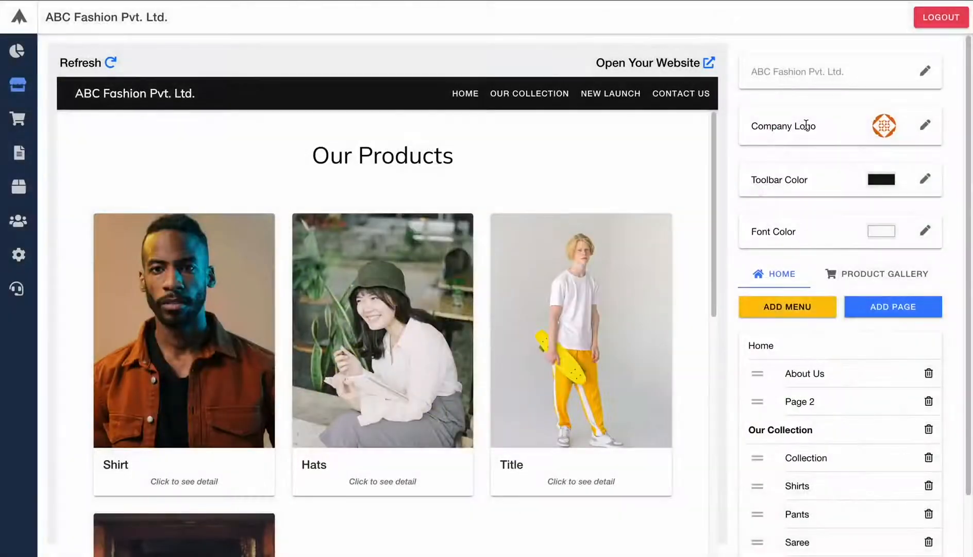
pyautogui.scroll(-2, 816, 382)
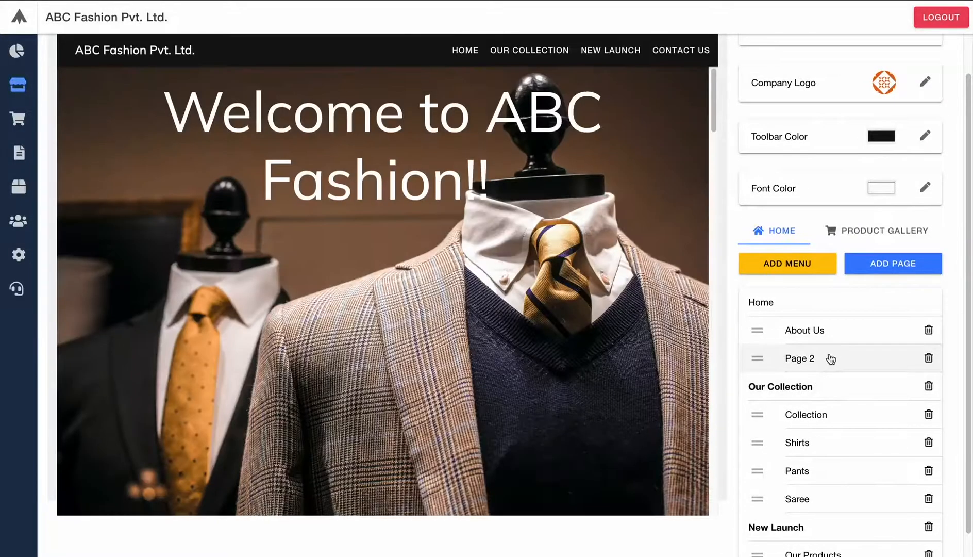
pyautogui.scroll(-1, 830, 359)
# - Create a new navigation menu named 'Demo'
pyautogui.scroll(1, 833, 358)
pyautogui.scroll(-1, 833, 358)
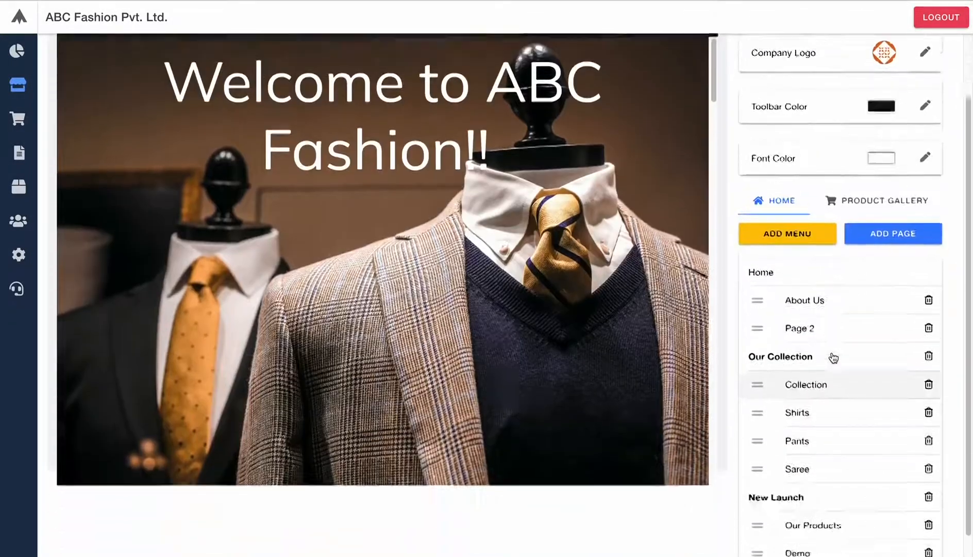
pyautogui.click(787, 216)
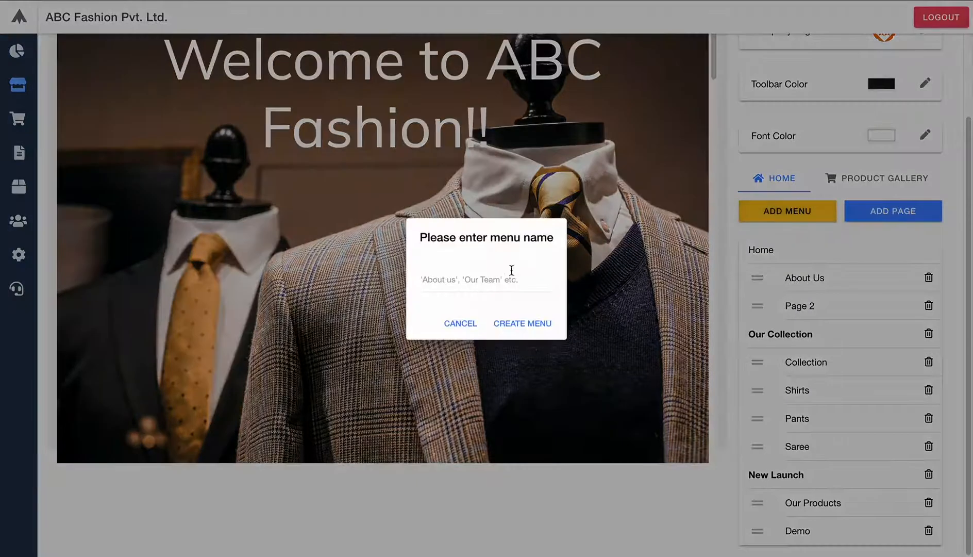
pyautogui.click(498, 282)
pyautogui.write('Demo')
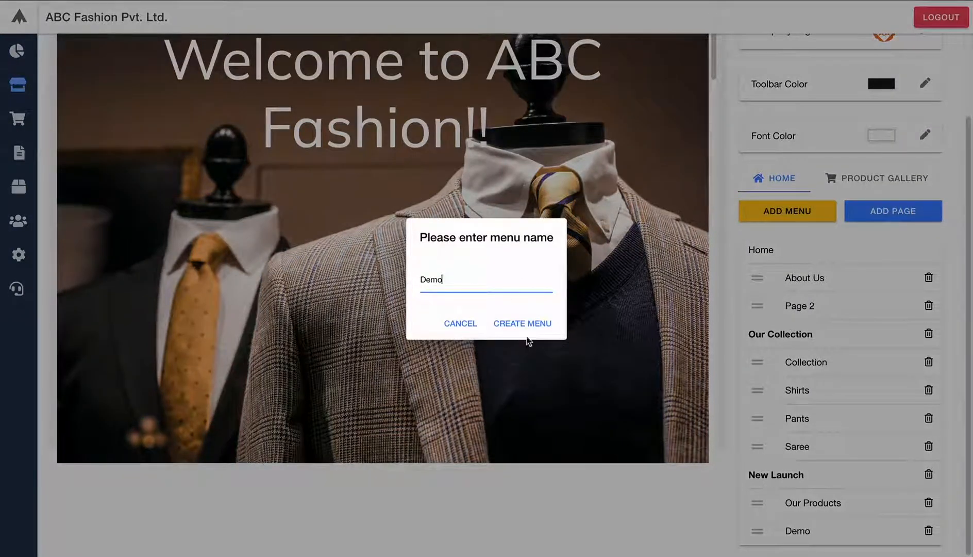
pyautogui.click(522, 324)
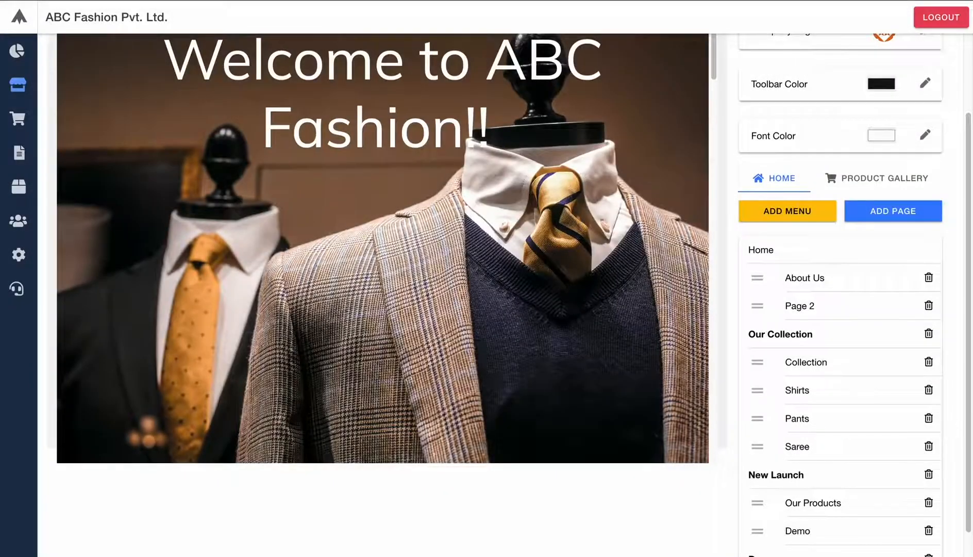
# - Move the Demo page from New Launch under the Demo menu
pyautogui.scroll(-1, 866, 428)
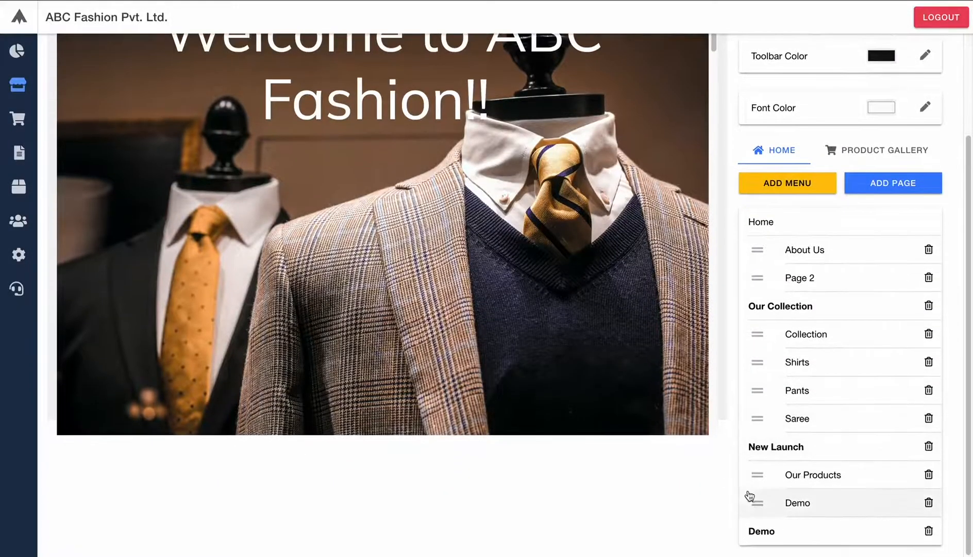
pyautogui.click(755, 499)
pyautogui.scroll(-2, 783, 481)
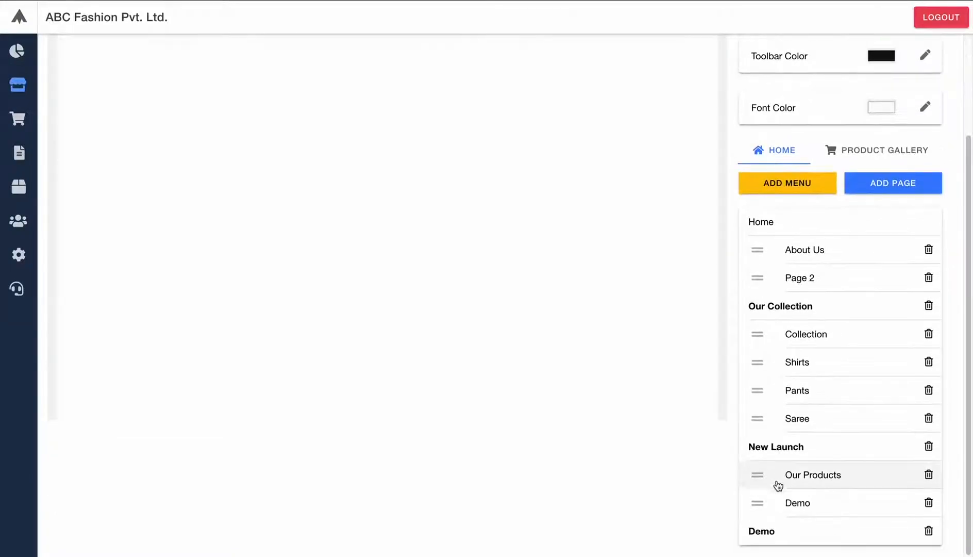
pyautogui.moveTo(758, 502); pyautogui.dragTo(758, 539)
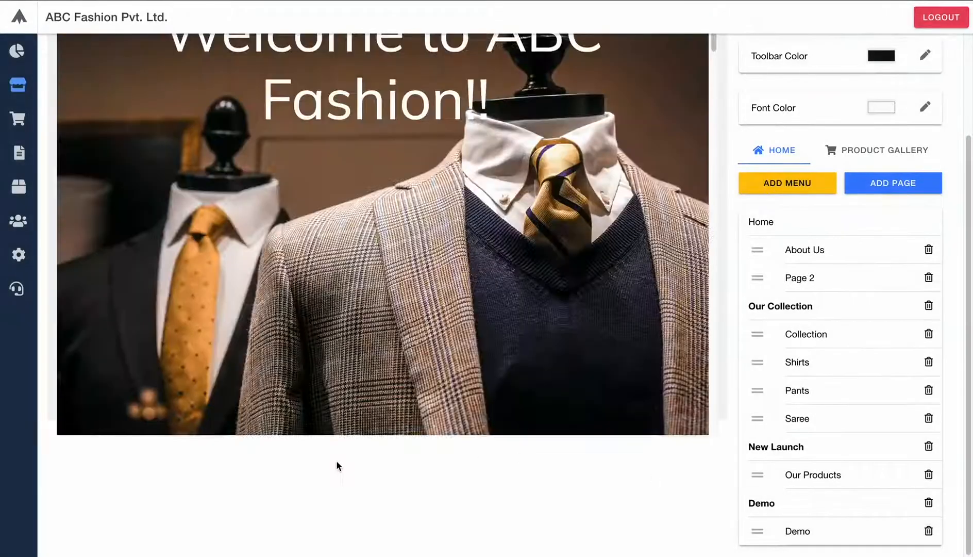
pyautogui.scroll(3, 337, 463)
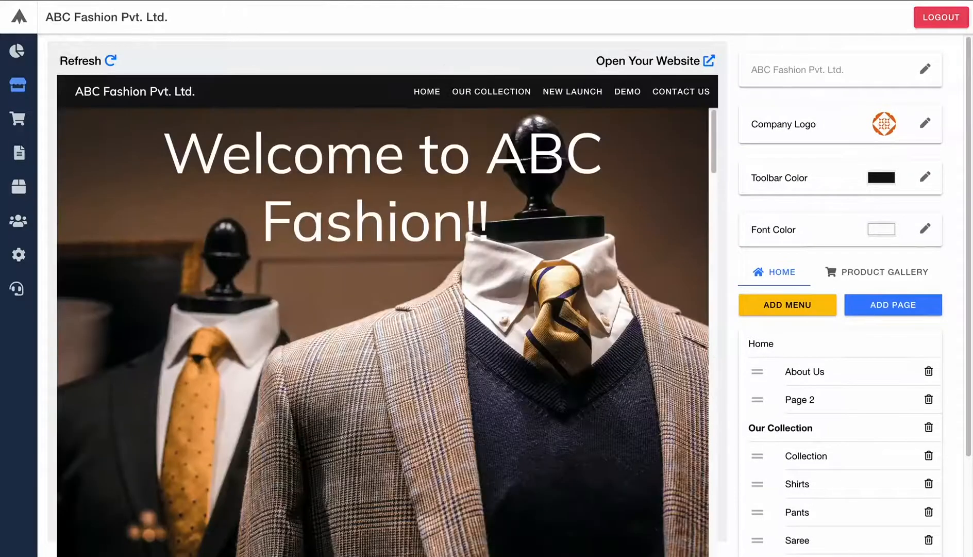
# - Add a team section whose first member is Owner 1, CEO, '5 yrs of Exp', with owner 1.png
pyautogui.click(890, 305)
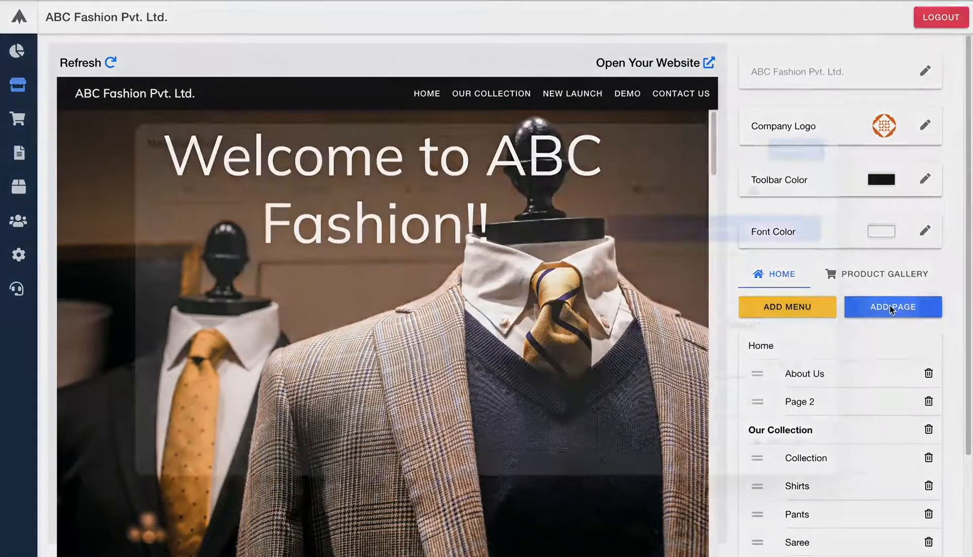
pyautogui.click(756, 169)
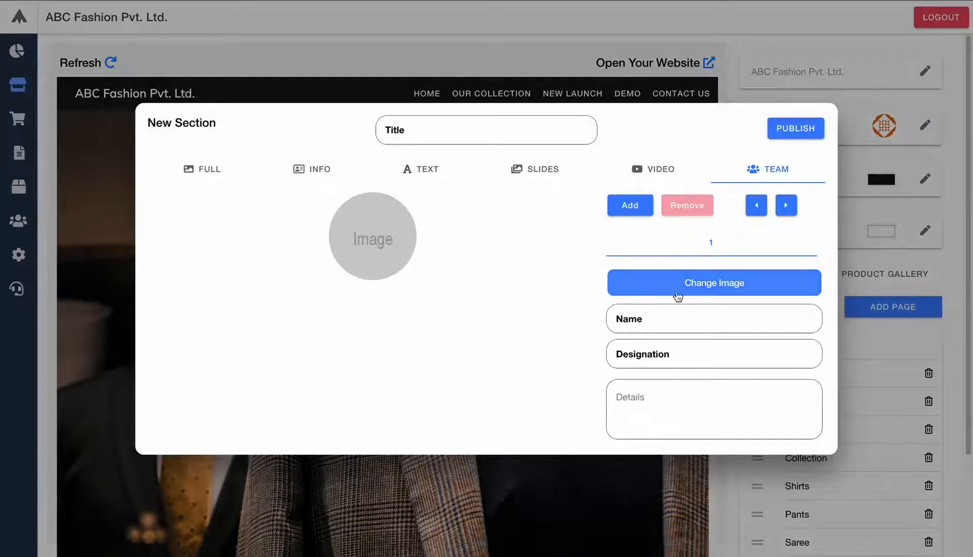
pyautogui.click(702, 287)
pyautogui.click(361, 206)
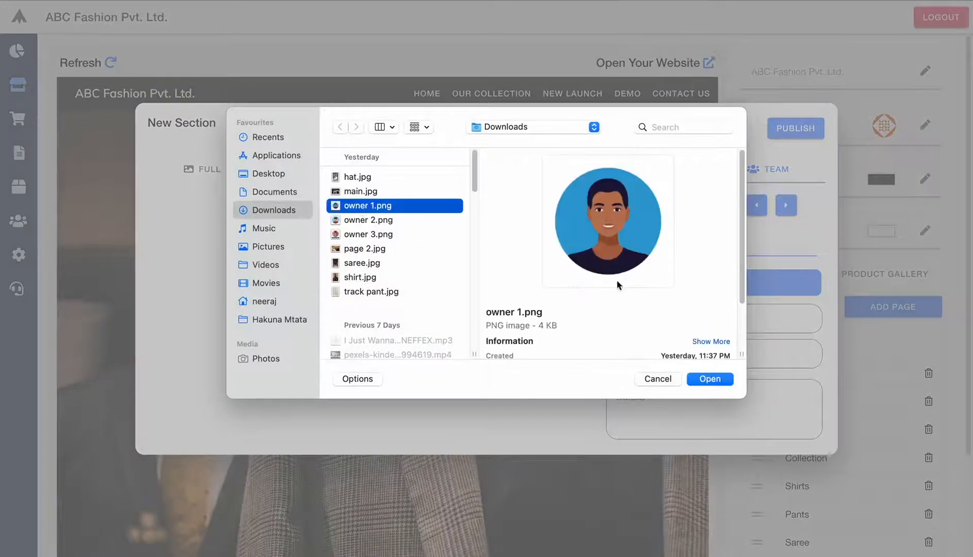
pyautogui.click(702, 379)
pyautogui.click(695, 316)
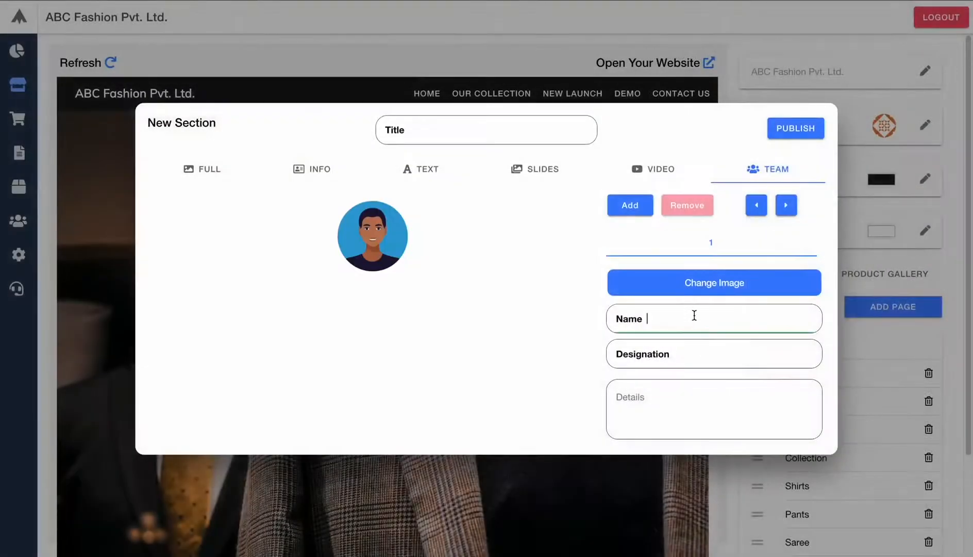
pyautogui.write('Owner 1')
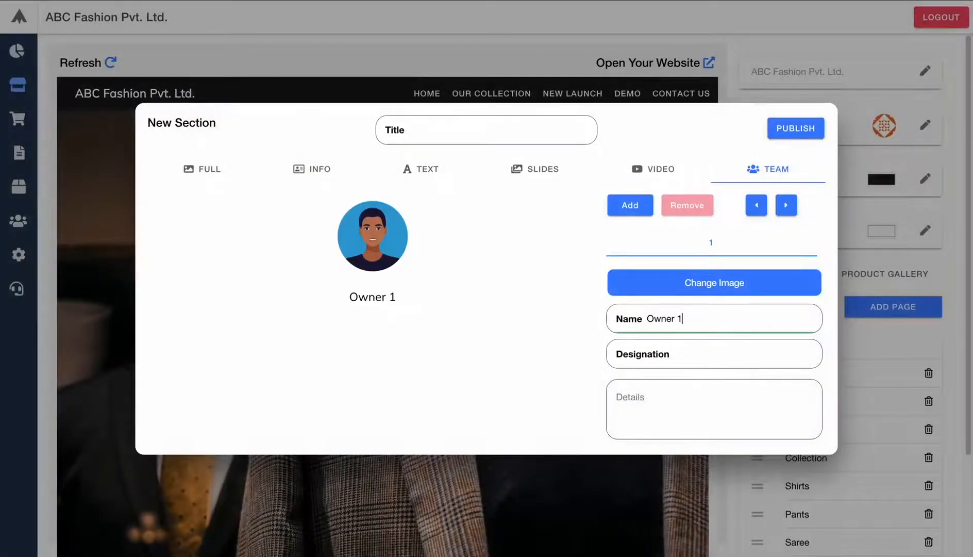
pyautogui.press('Tab')
pyautogui.write('CEO')
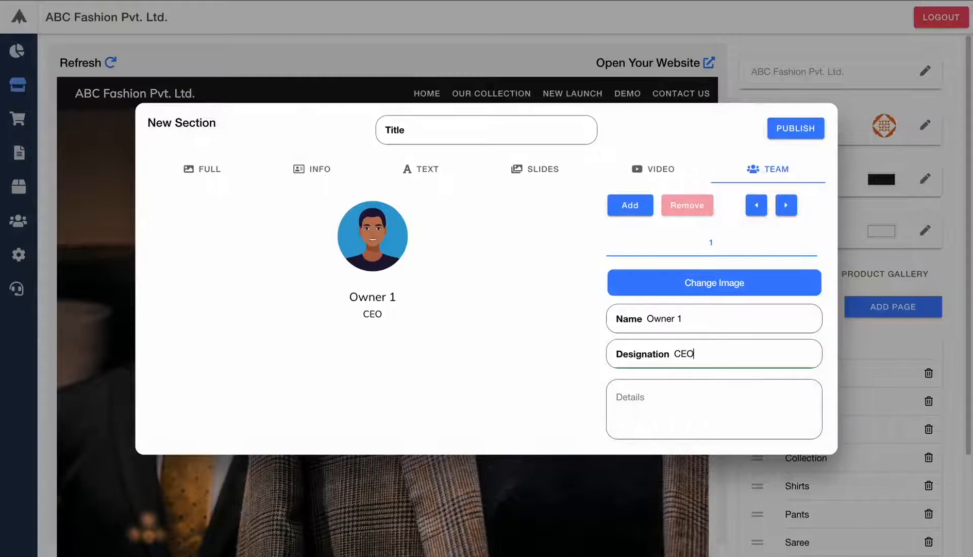
pyautogui.click(800, 420)
pyautogui.write('5')
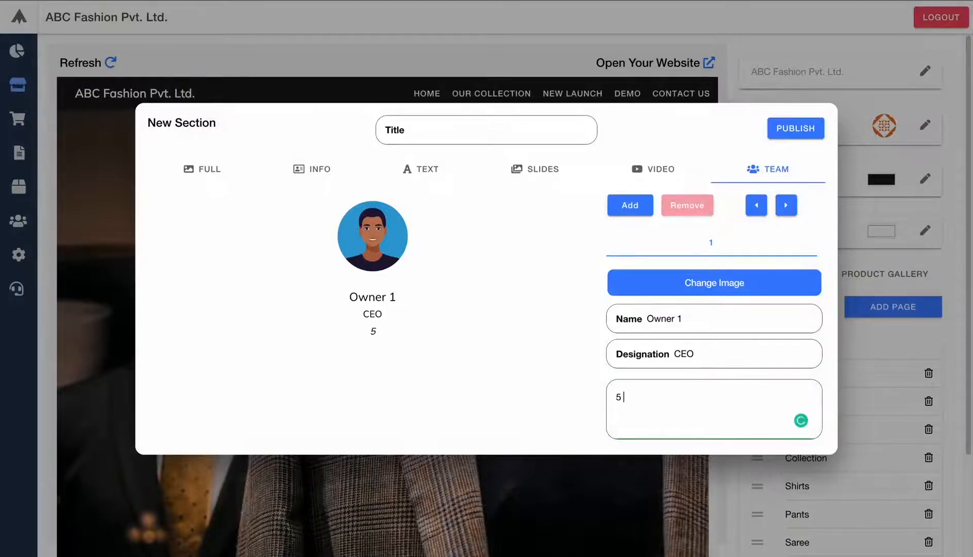
pyautogui.write(' yrs of Exp')
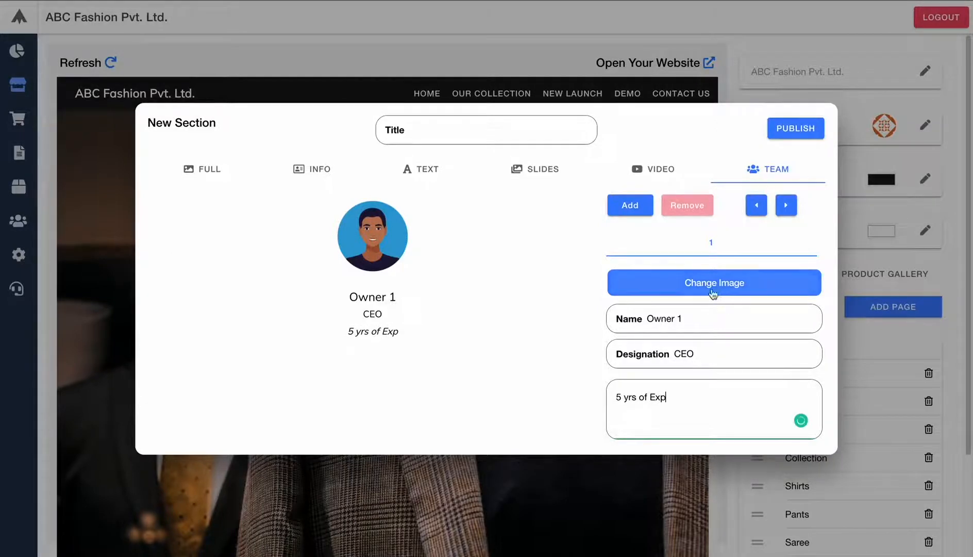
# - Add a second member, Owner 2, COO, '4 Yrs of Exp', with owner 2.png, plus a blank third member
pyautogui.click(630, 206)
pyautogui.click(677, 279)
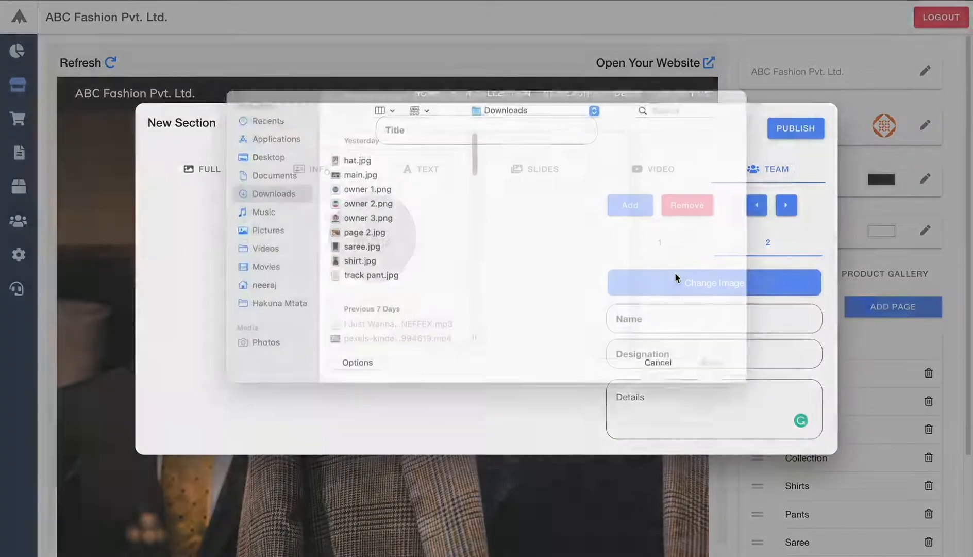
pyautogui.click(368, 222)
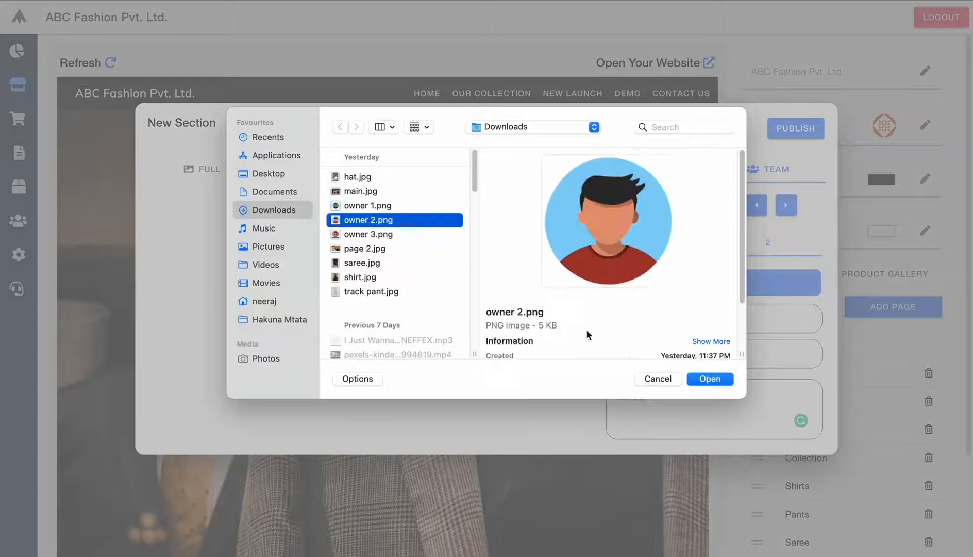
pyautogui.click(702, 380)
pyautogui.click(685, 328)
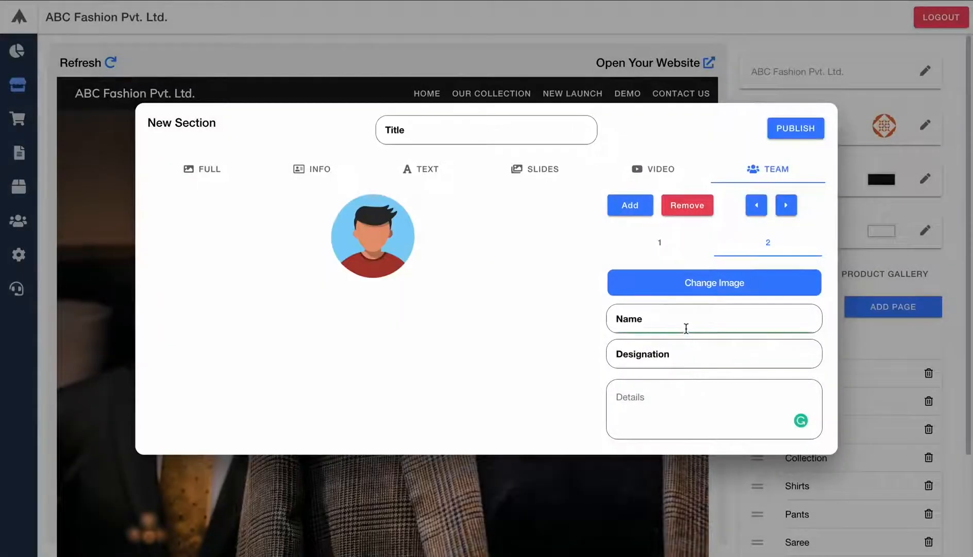
pyautogui.write('Owner 2')
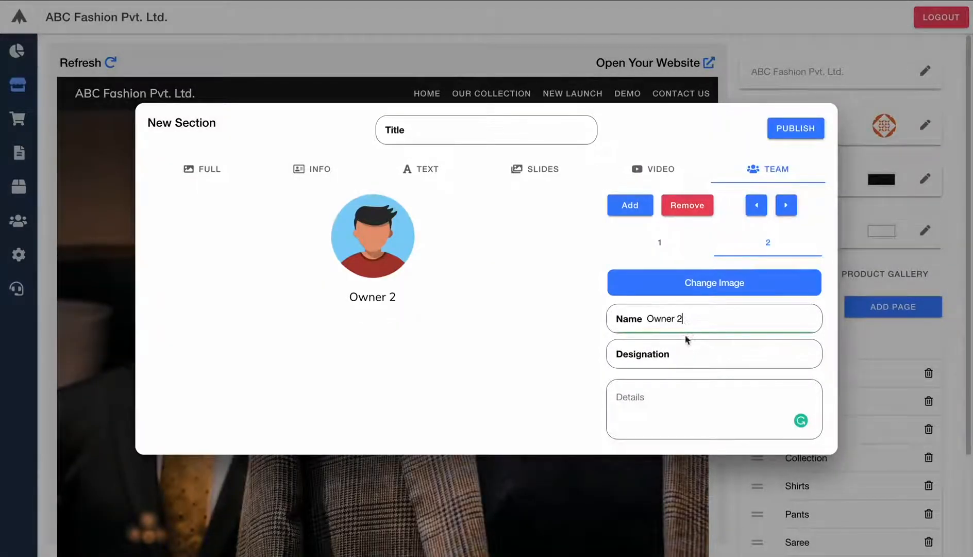
pyautogui.click(696, 355)
pyautogui.write('COO')
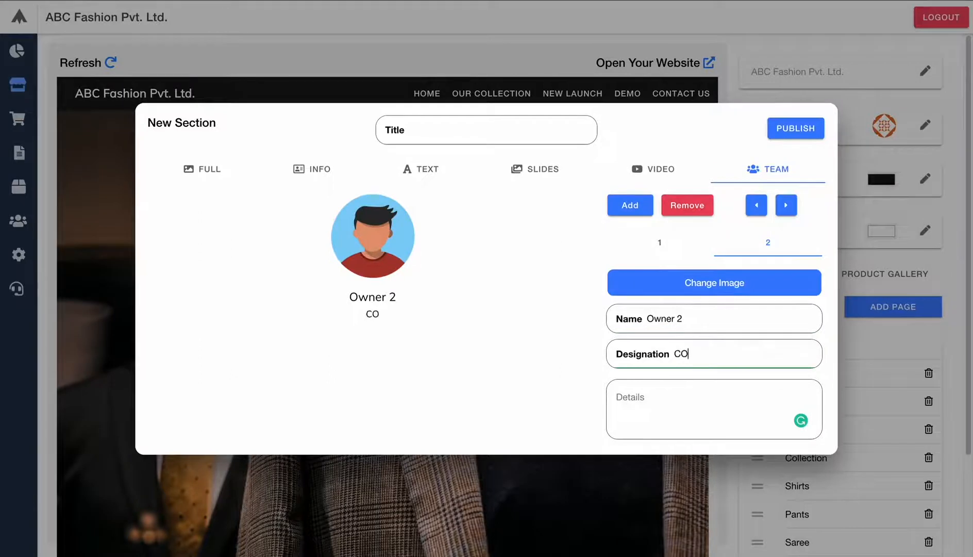
pyautogui.click(703, 407)
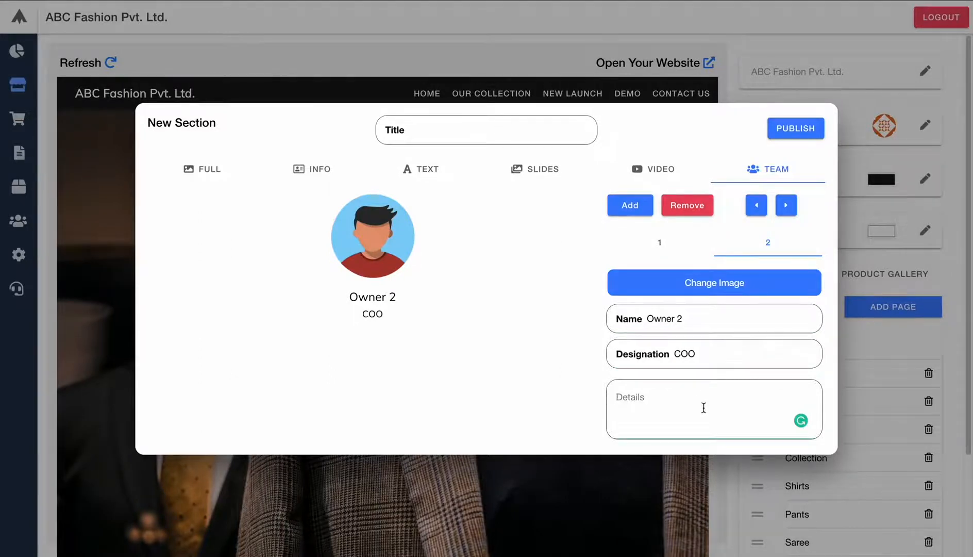
pyautogui.write('4 Yrs of Exp')
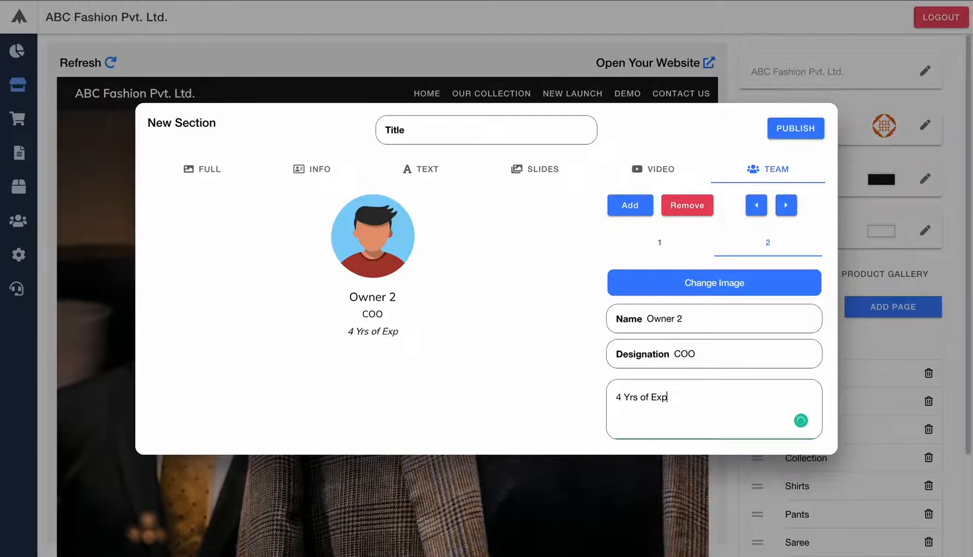
pyautogui.click(630, 204)
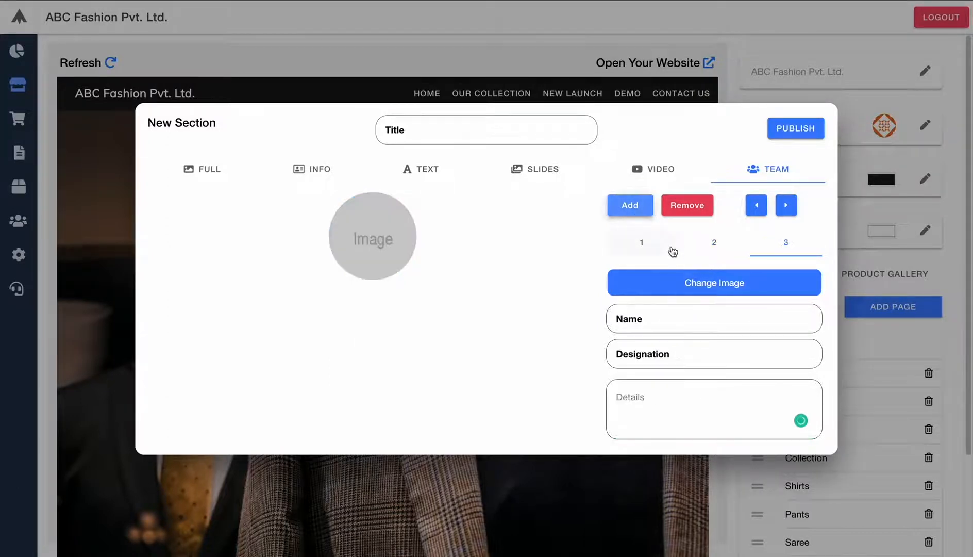
# - Fill the third member as Owner 3, COO, '3 Yrs of Exp', with owner 3.png
pyautogui.click(713, 276)
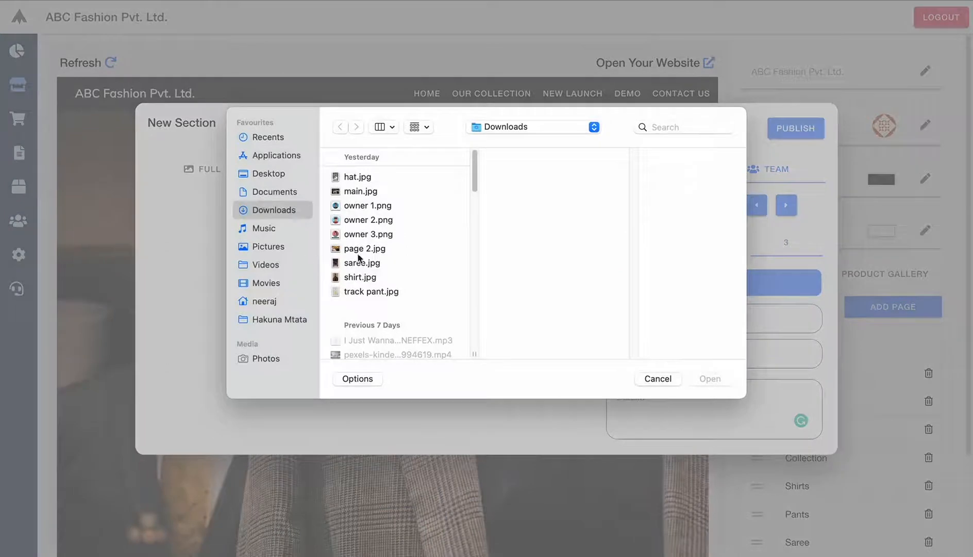
pyautogui.click(364, 234)
pyautogui.click(708, 378)
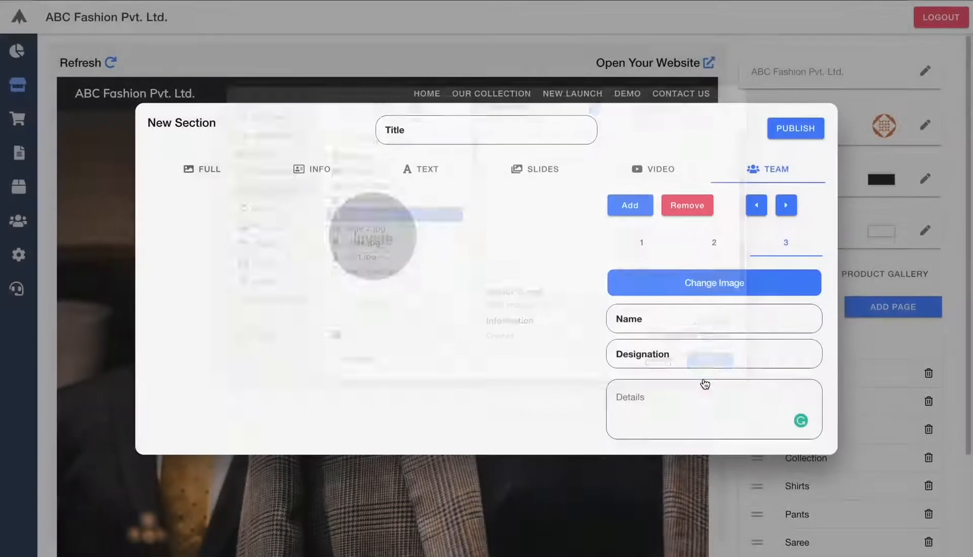
pyautogui.click(693, 318)
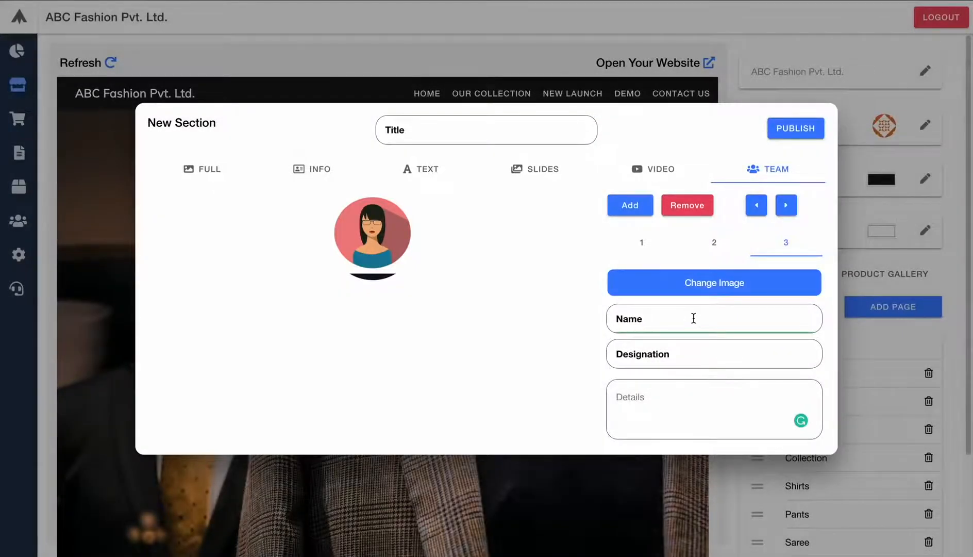
pyautogui.write('Owner 3')
pyautogui.click(711, 351)
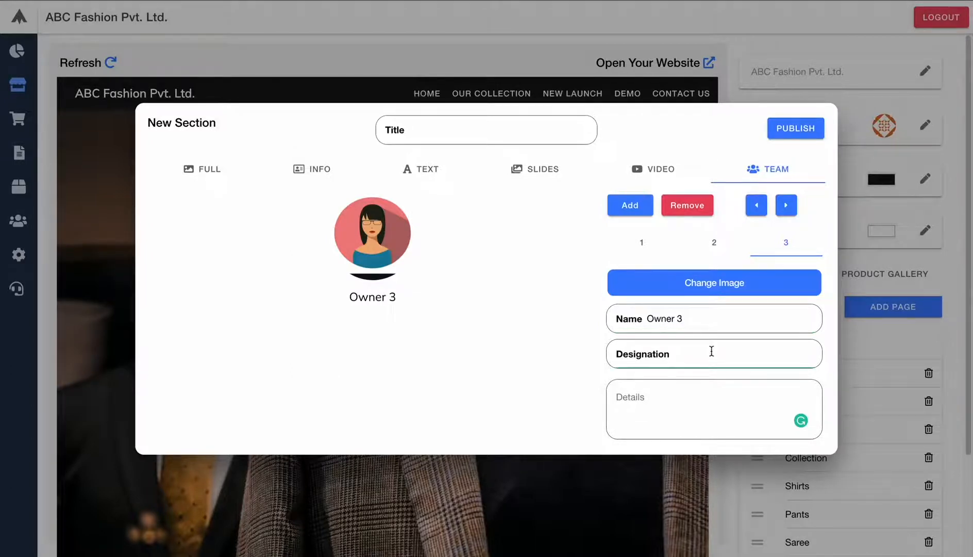
pyautogui.write('C')
pyautogui.write('FF')
pyautogui.press('BackSpace')
pyautogui.write('O')
pyautogui.press('Tab')
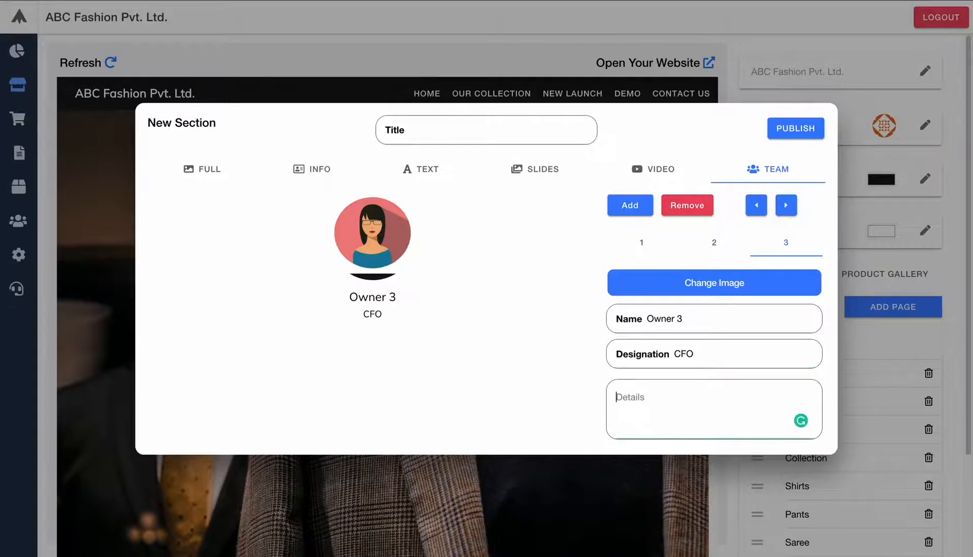
pyautogui.write('3 Yrs of Exp')
# - Move Owner 3 one place earlier, ahead of Owner 2, and verify the member order
pyautogui.click(713, 241)
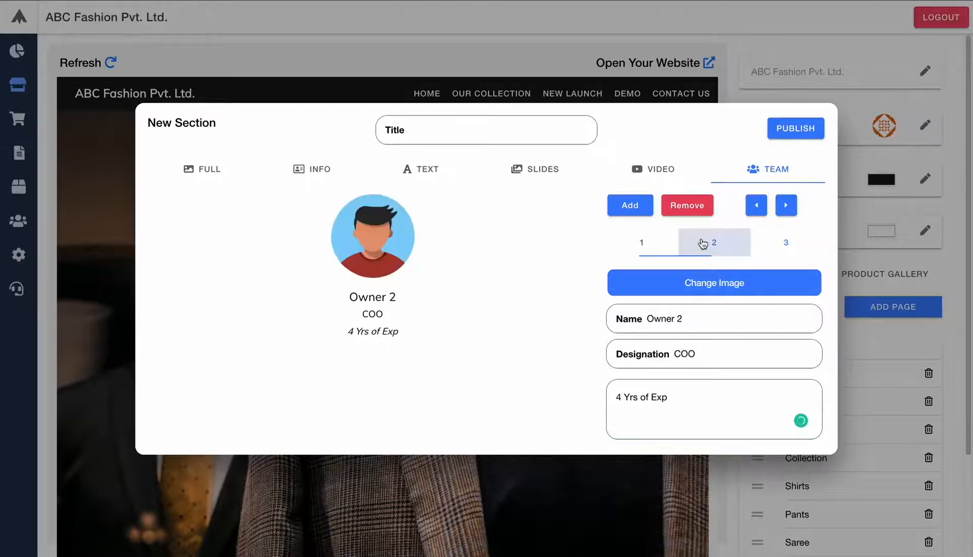
pyautogui.click(650, 247)
pyautogui.click(786, 243)
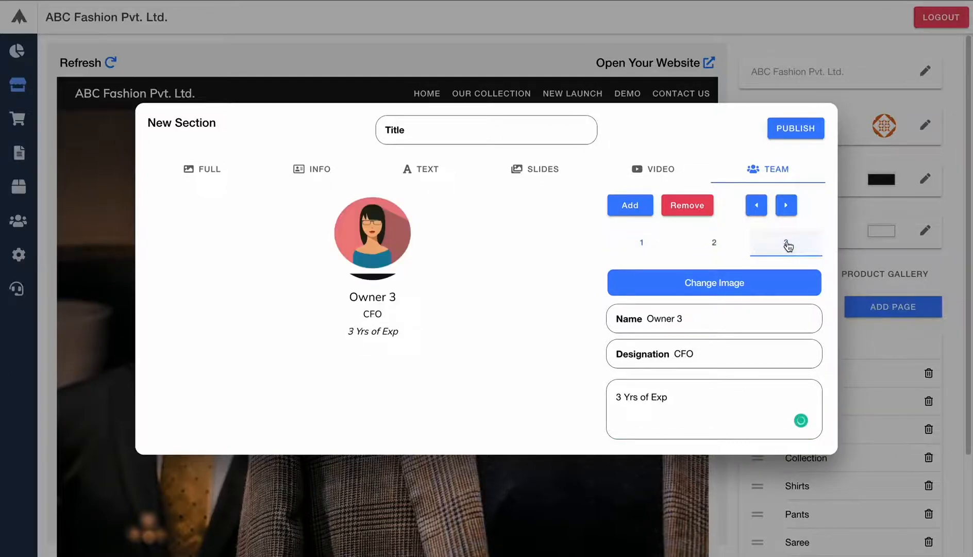
pyautogui.click(749, 208)
pyautogui.click(657, 243)
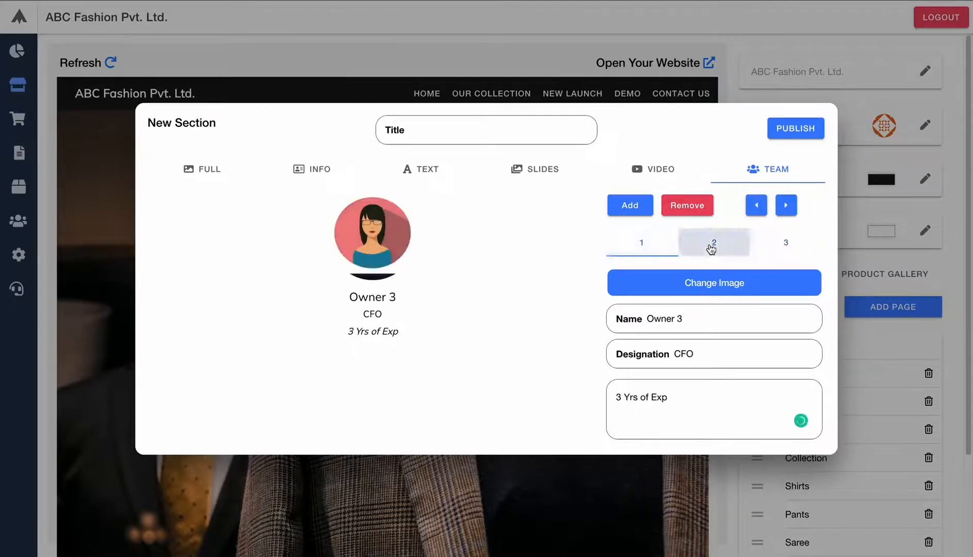
pyautogui.click(713, 245)
pyautogui.click(784, 243)
# - Title the section 'Our Team' and publish it
pyautogui.click(498, 129)
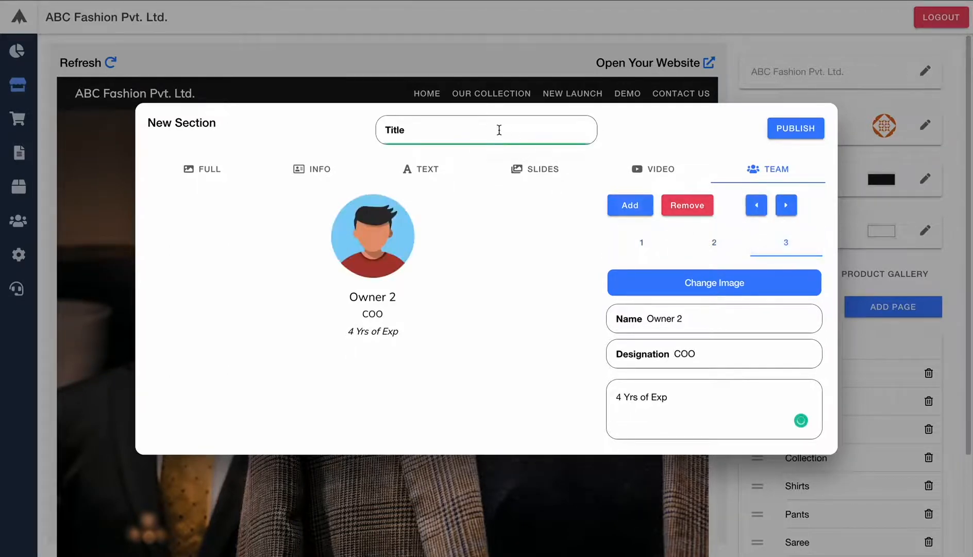
pyautogui.write('Our Team')
pyautogui.click(799, 133)
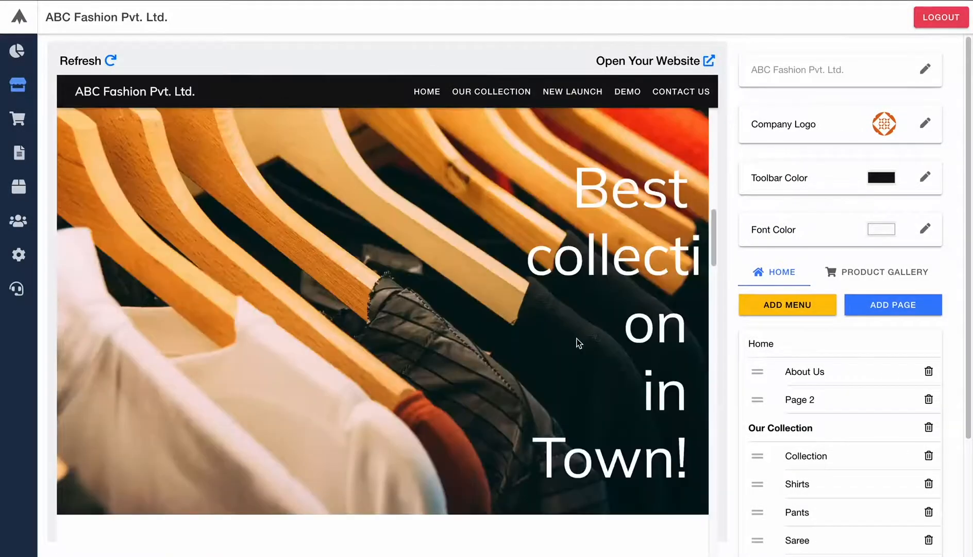
pyautogui.scroll(-5, 577, 341)
pyautogui.scroll(-3, 917, 407)
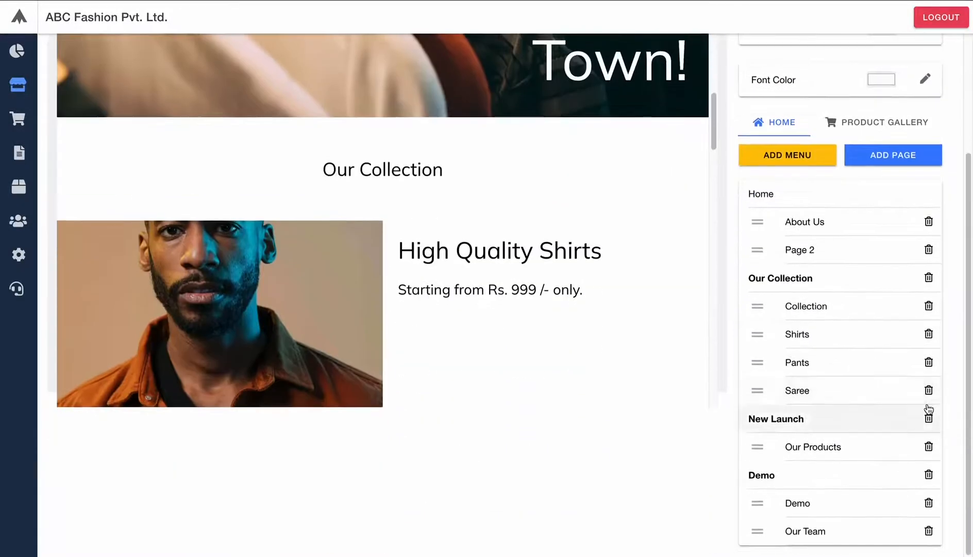
pyautogui.scroll(-5, 606, 393)
pyautogui.scroll(-10, 606, 349)
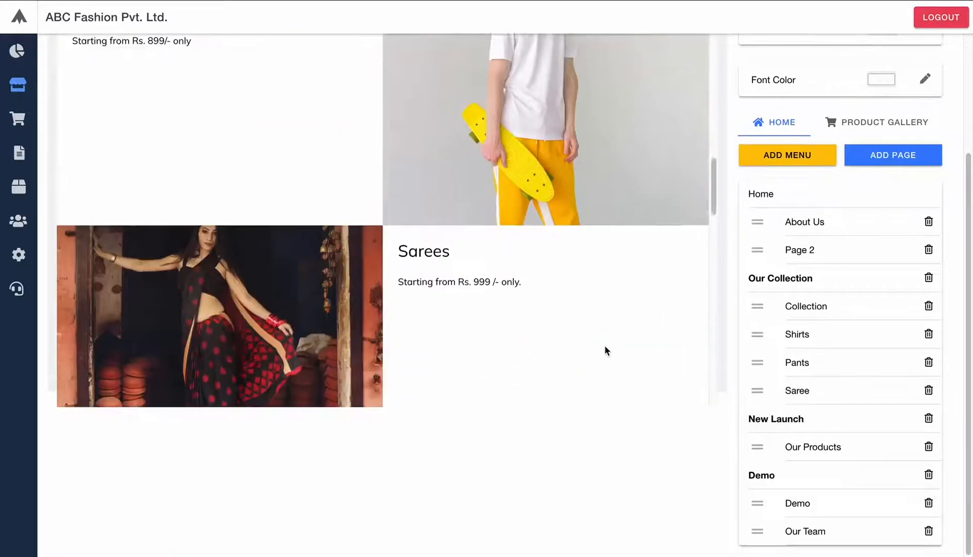
pyautogui.scroll(-10, 608, 347)
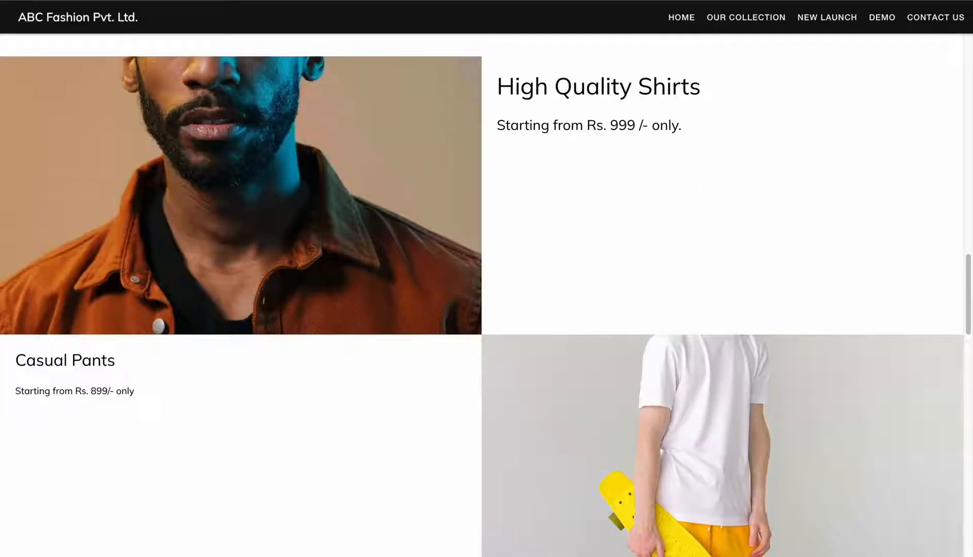
pyautogui.press('super+r')
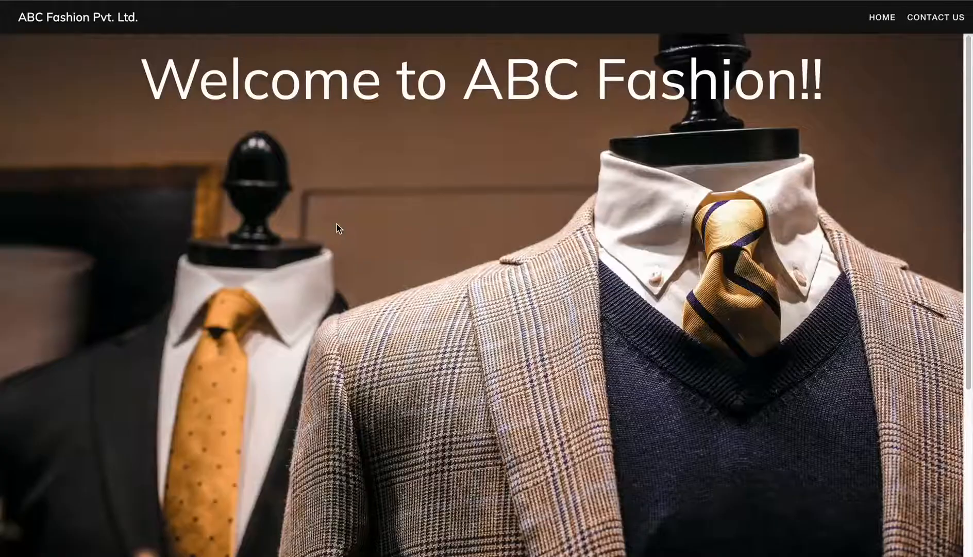
pyautogui.scroll(-5, 348, 234)
pyautogui.scroll(-15, 349, 248)
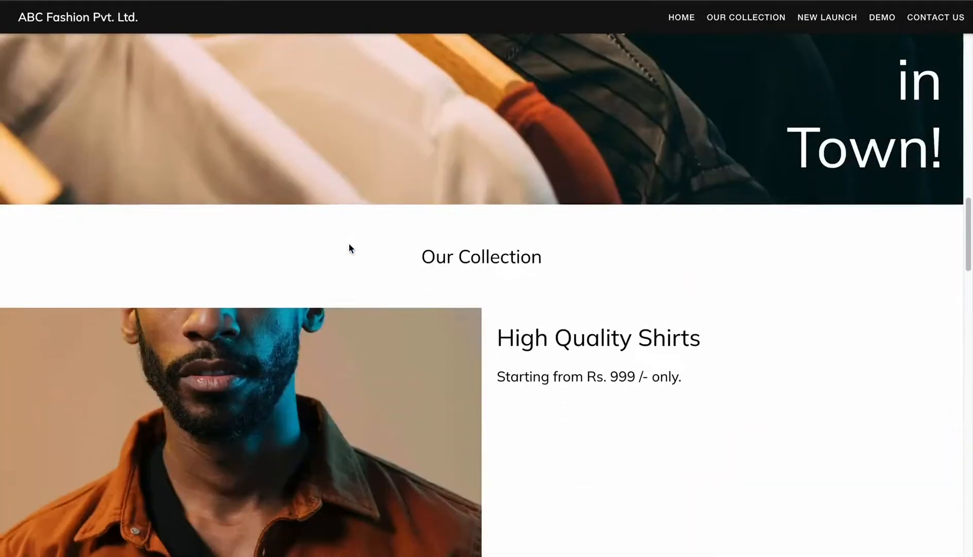
pyautogui.scroll(-10, 349, 246)
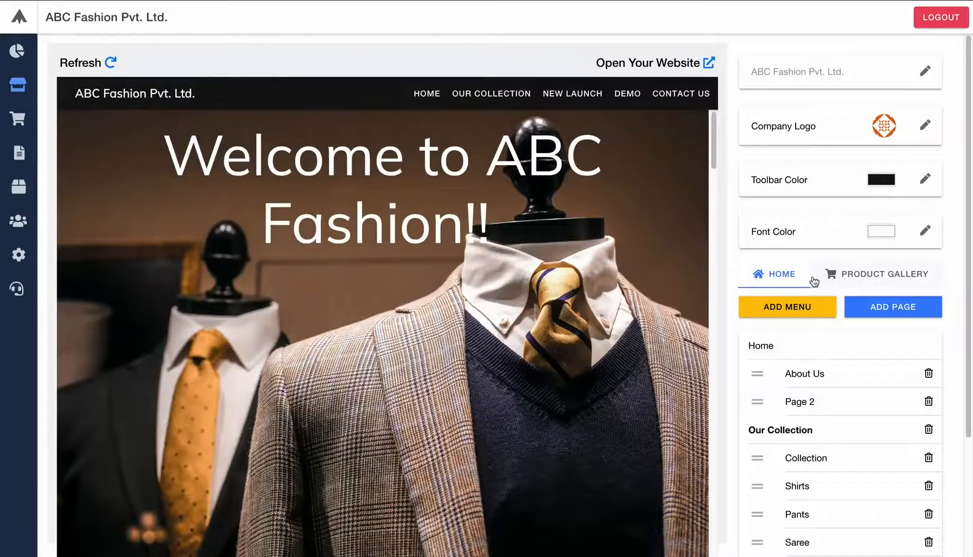
# - Refresh the preview by visiting the Product Gallery settings and returning to Home
pyautogui.click(848, 284)
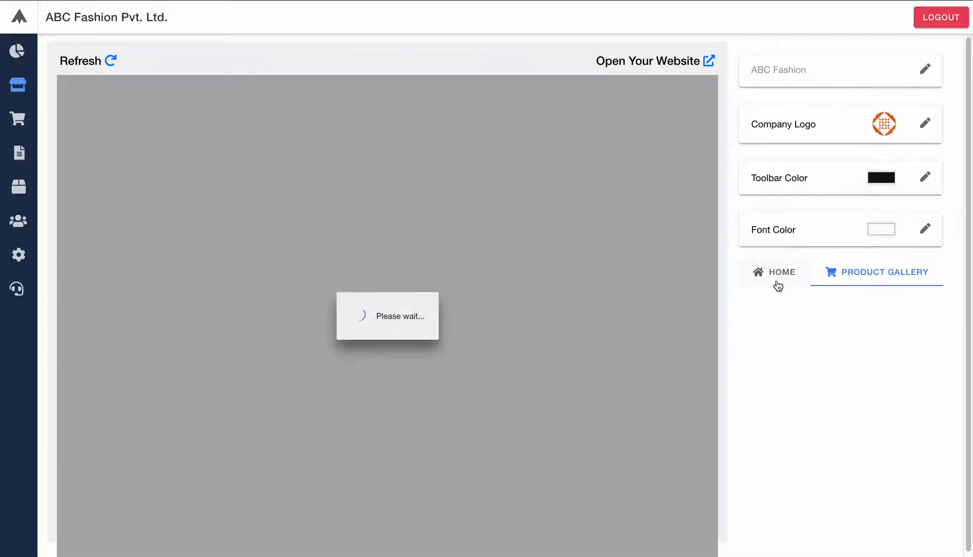
pyautogui.click(776, 281)
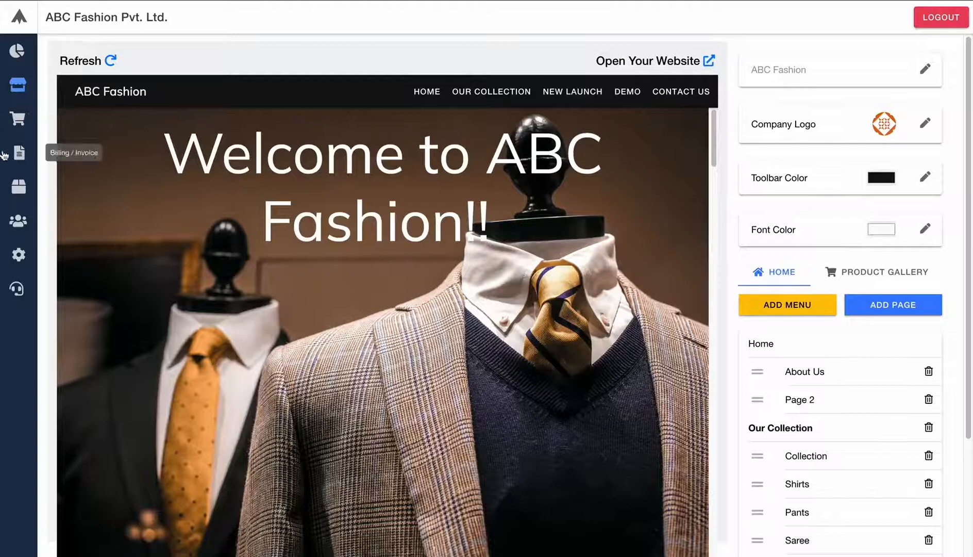
# - Start a new inventory product named Hat with the hat.jpg image
pyautogui.click(17, 187)
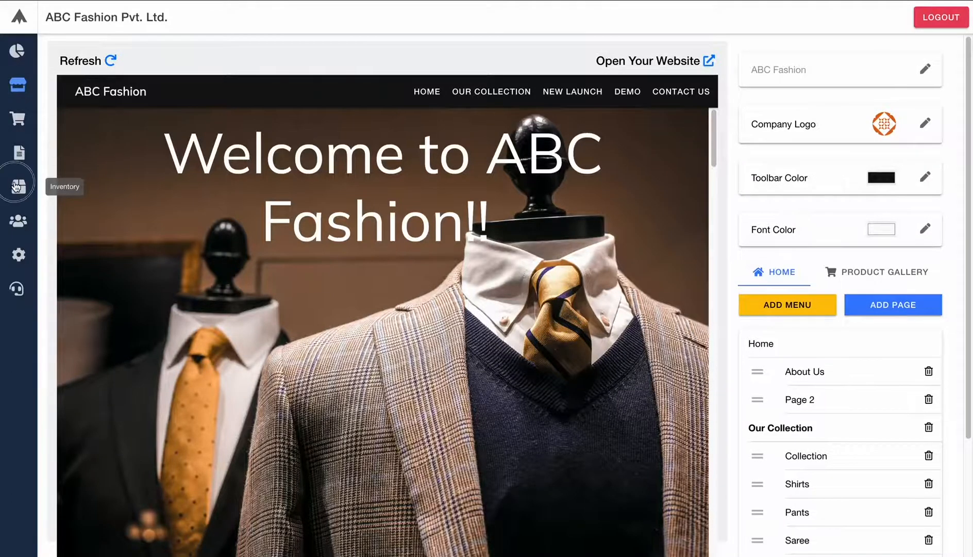
pyautogui.click(345, 84)
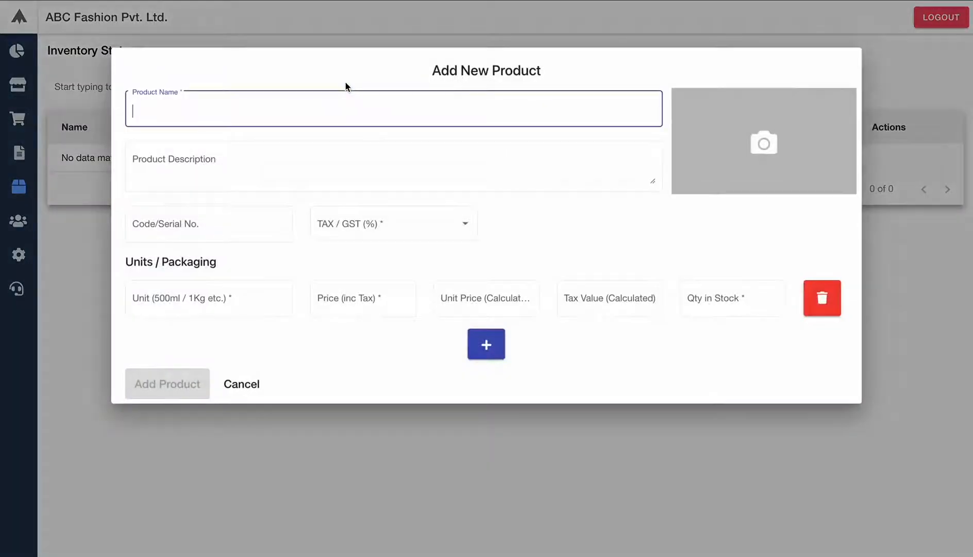
pyautogui.click(752, 158)
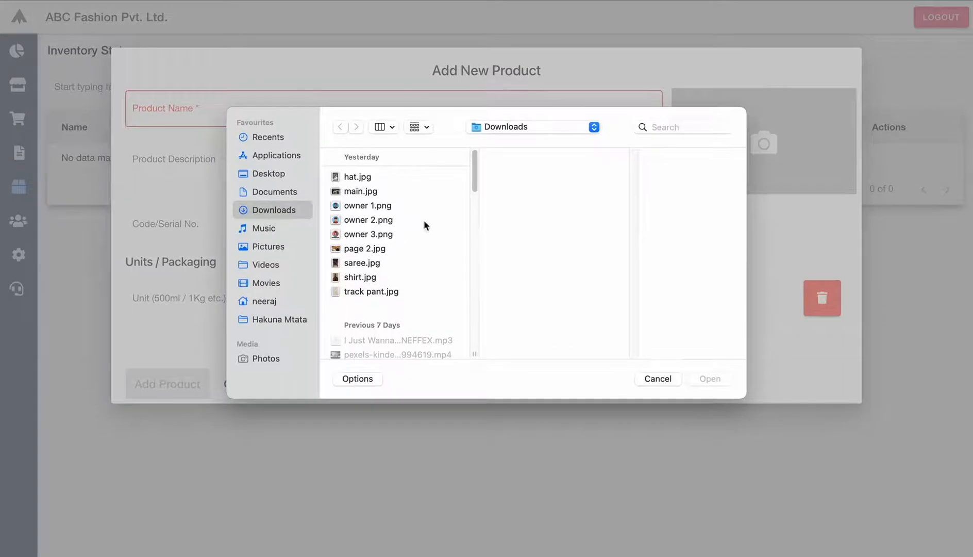
pyautogui.click(356, 177)
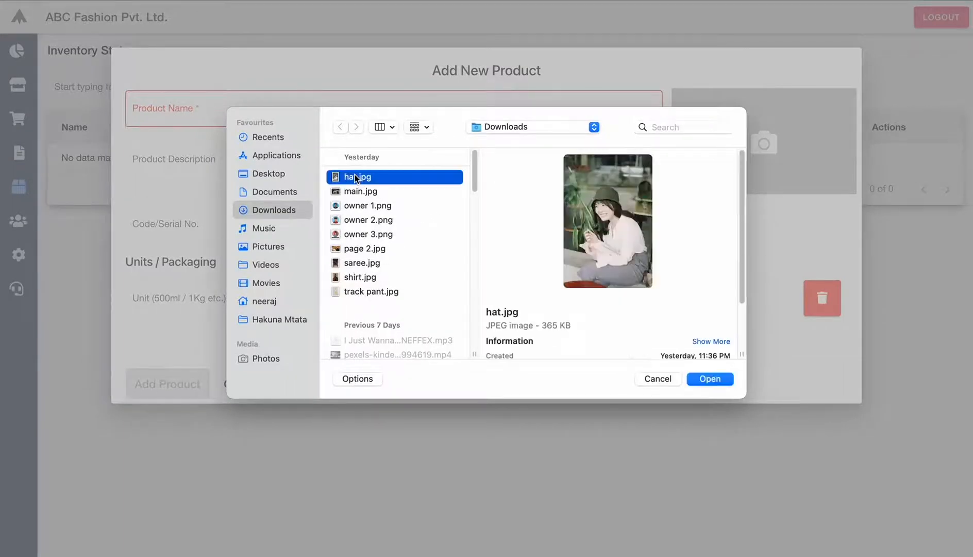
pyautogui.click(710, 379)
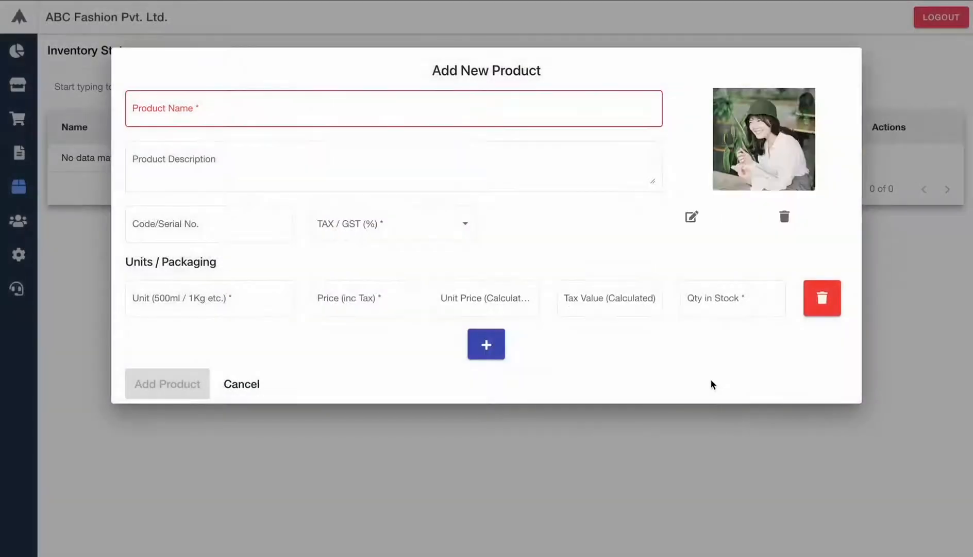
pyautogui.click(310, 103)
pyautogui.write('Hat')
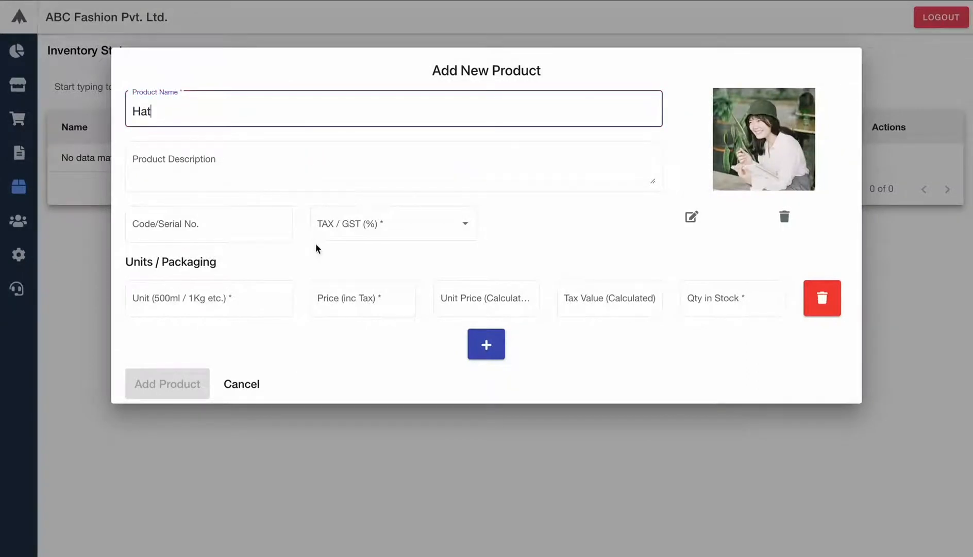
# - Set the Hat's tax to 12% GST, unit 1 and price 250
pyautogui.click(371, 232)
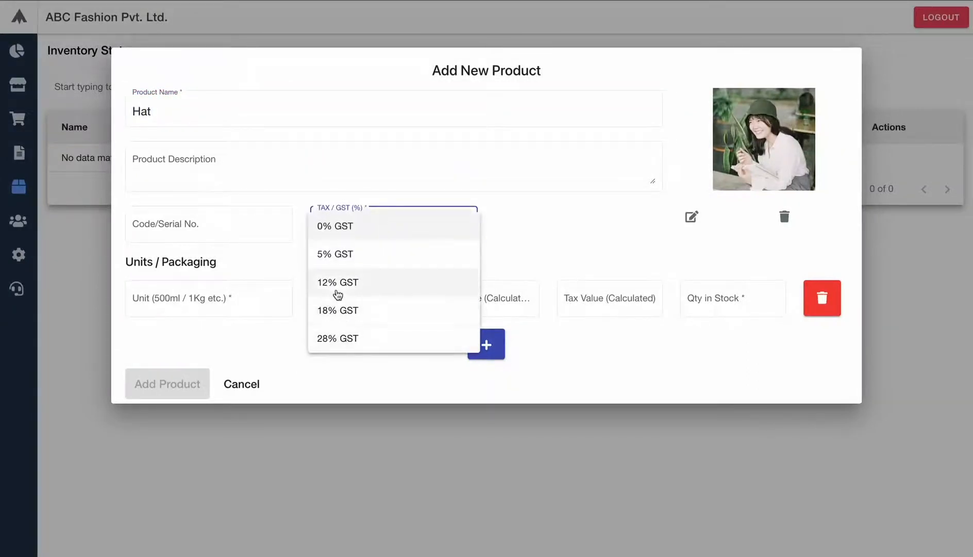
pyautogui.click(336, 286)
pyautogui.click(225, 300)
pyautogui.write('1')
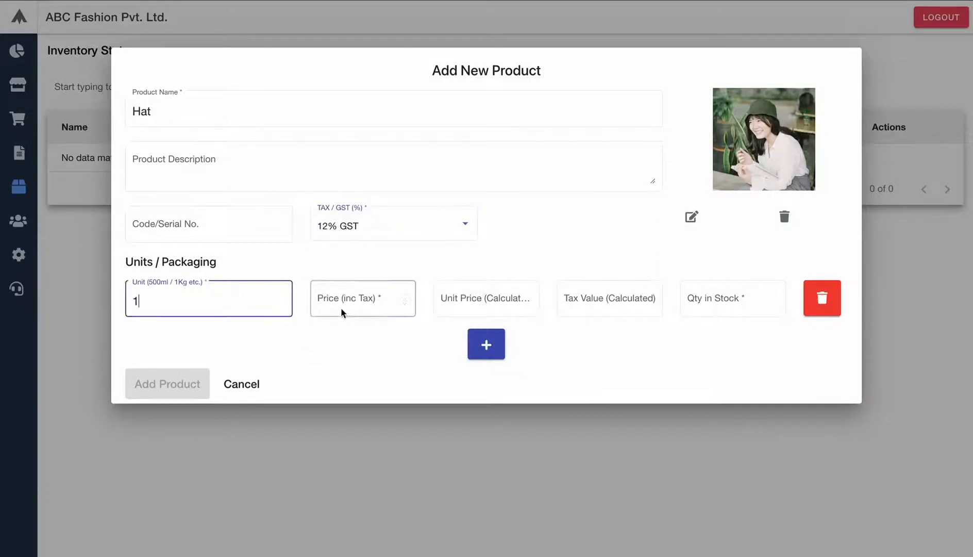
pyautogui.click(358, 304)
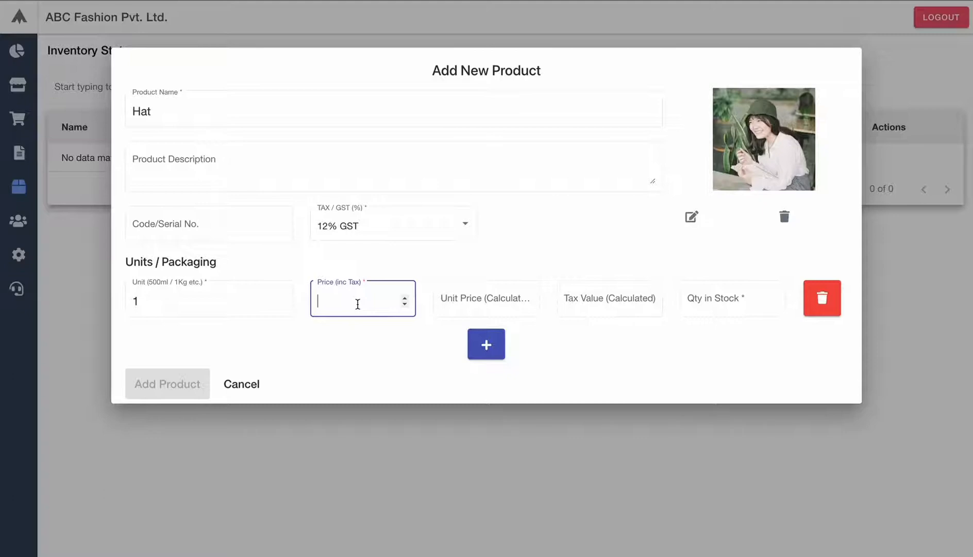
pyautogui.write('250')
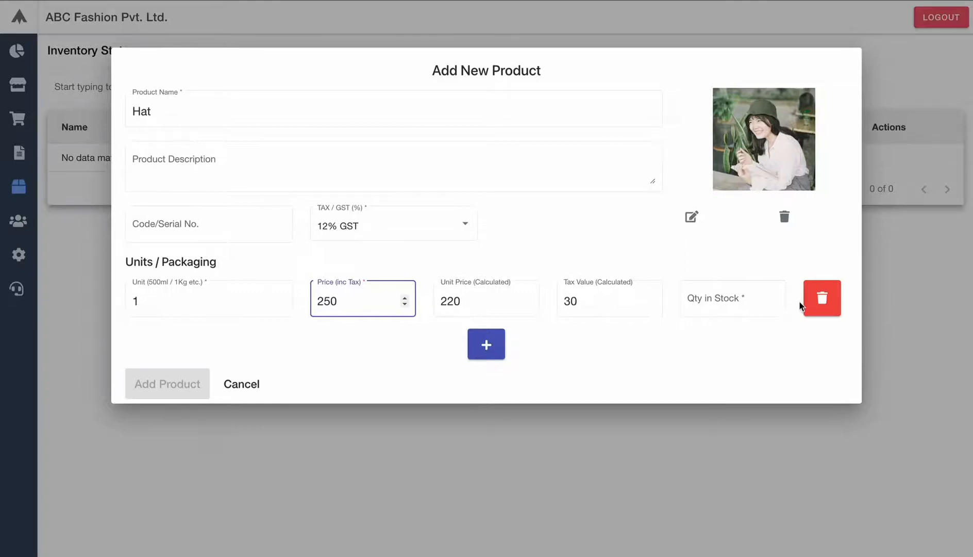
pyautogui.click(722, 298)
# - Enter 5 in stock, add a unit 2 row priced 400 with 3 in stock, and save Hat
pyautogui.write('5')
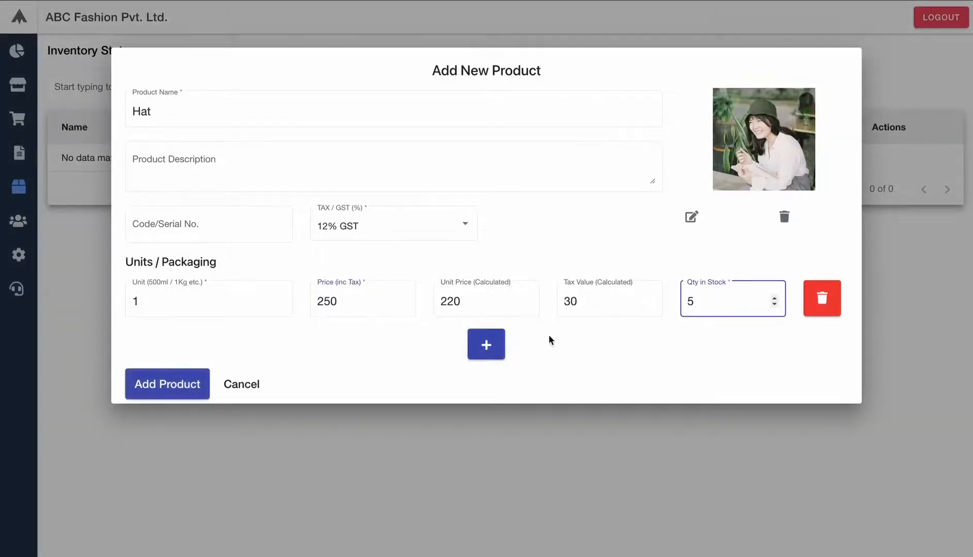
pyautogui.click(493, 348)
pyautogui.click(188, 355)
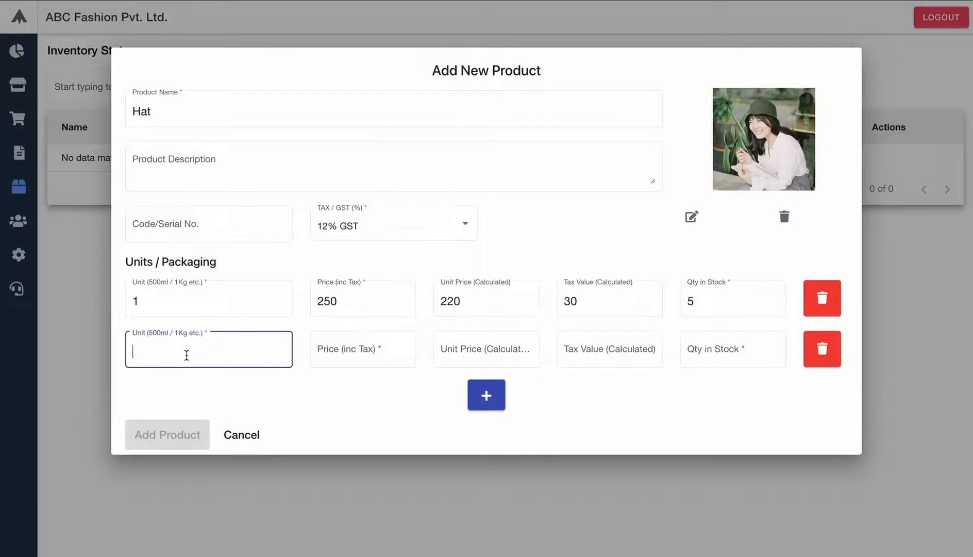
pyautogui.write('2')
pyautogui.click(347, 344)
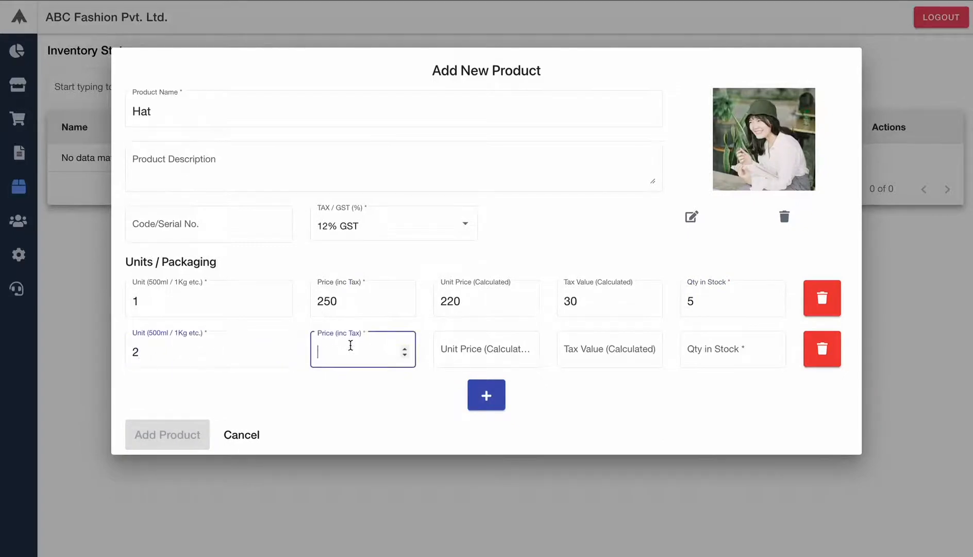
pyautogui.write('400')
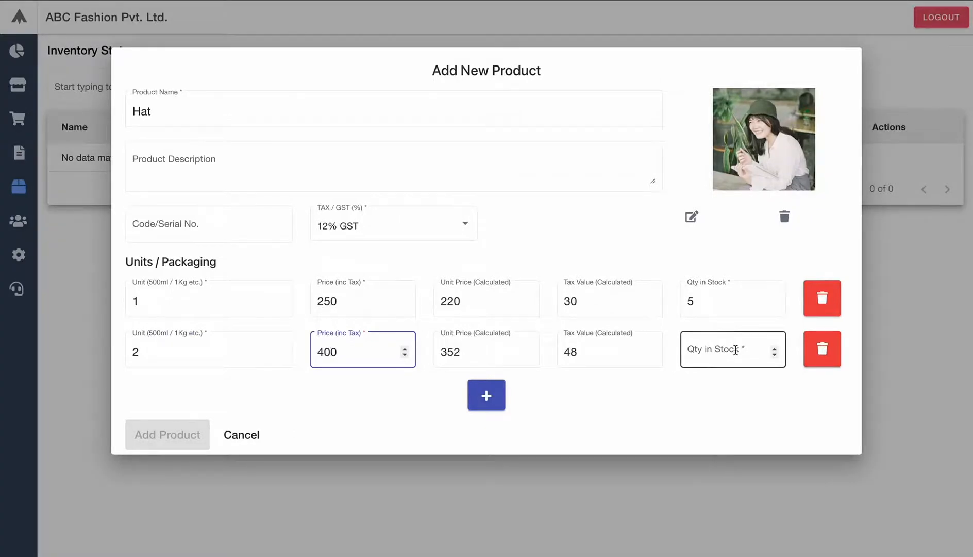
pyautogui.click(736, 350)
pyautogui.write('3')
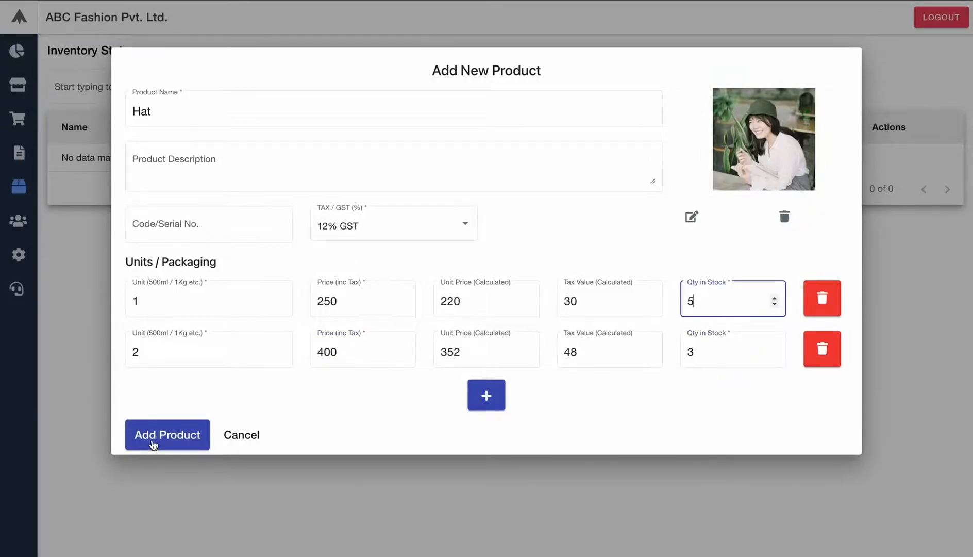
pyautogui.click(149, 447)
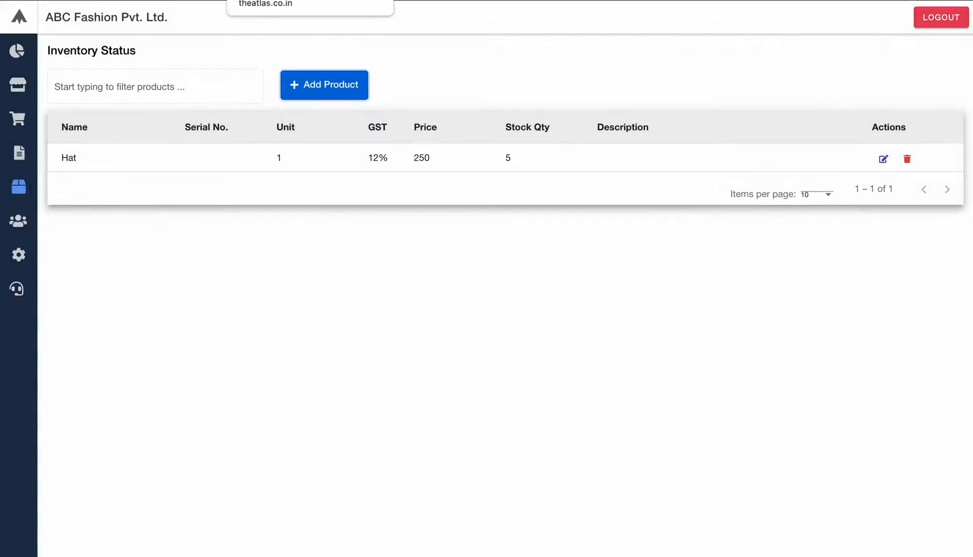
# - Reload the live ABC Fashion website and scroll through it
pyautogui.click(278, 0)
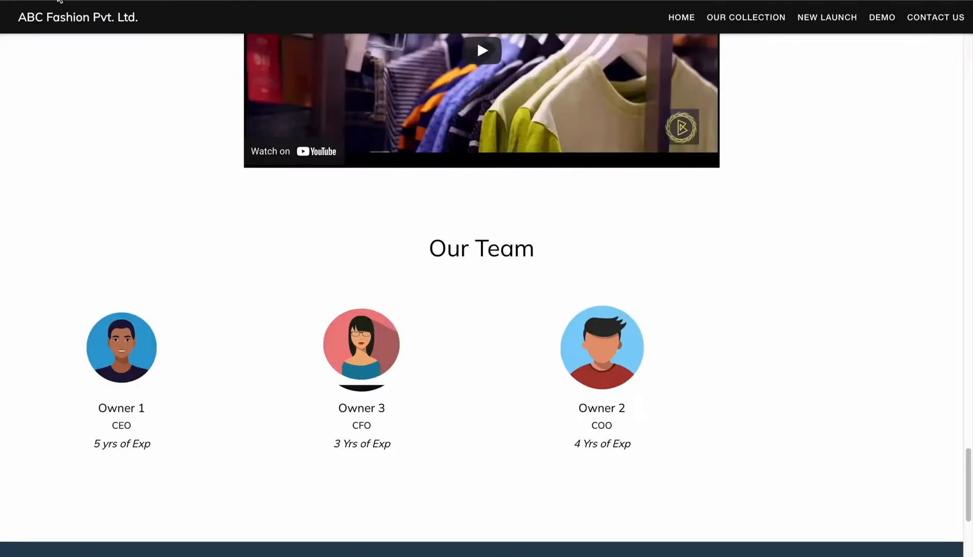
pyautogui.click(66, 21)
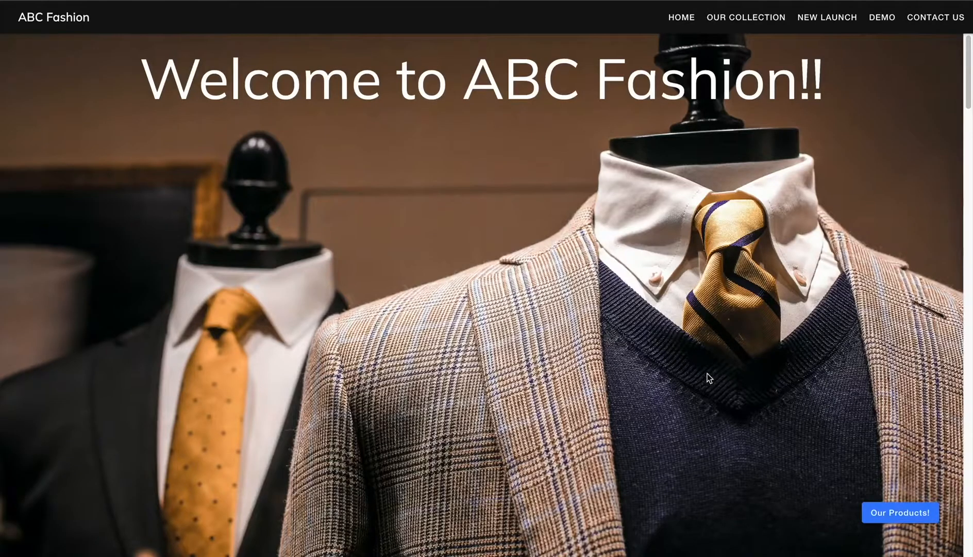
pyautogui.scroll(-10, 756, 491)
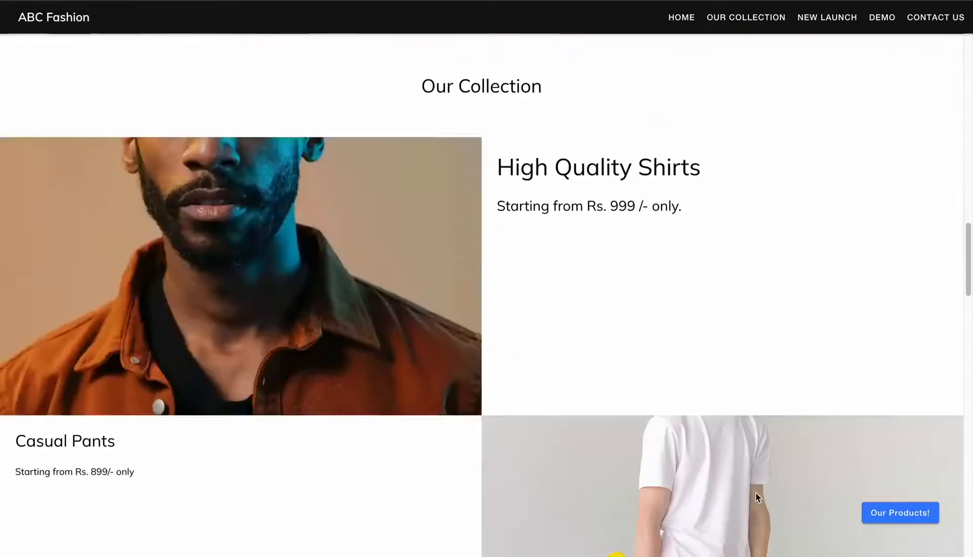
pyautogui.scroll(10, 755, 492)
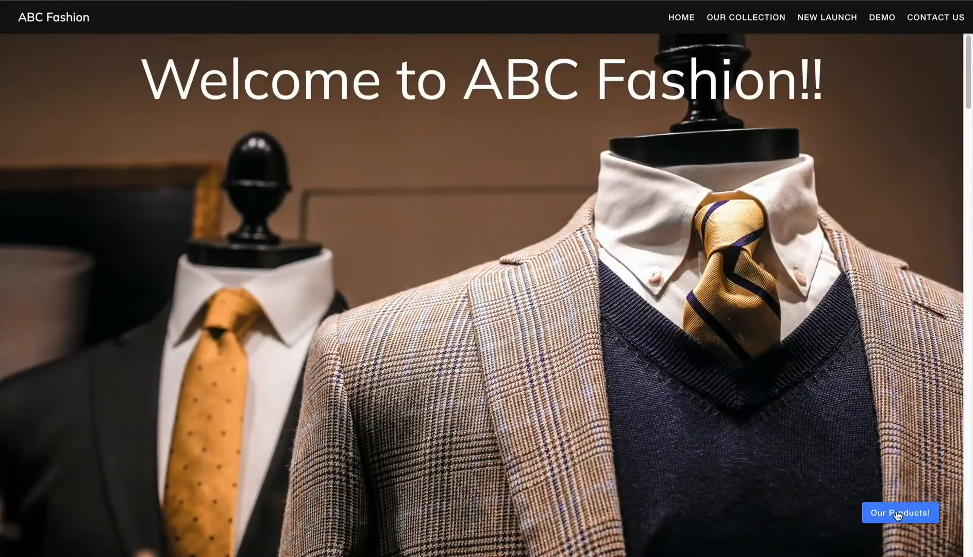
# - Set the Hat quantity to 2 in the product store, then return to Inventory
pyautogui.click(897, 513)
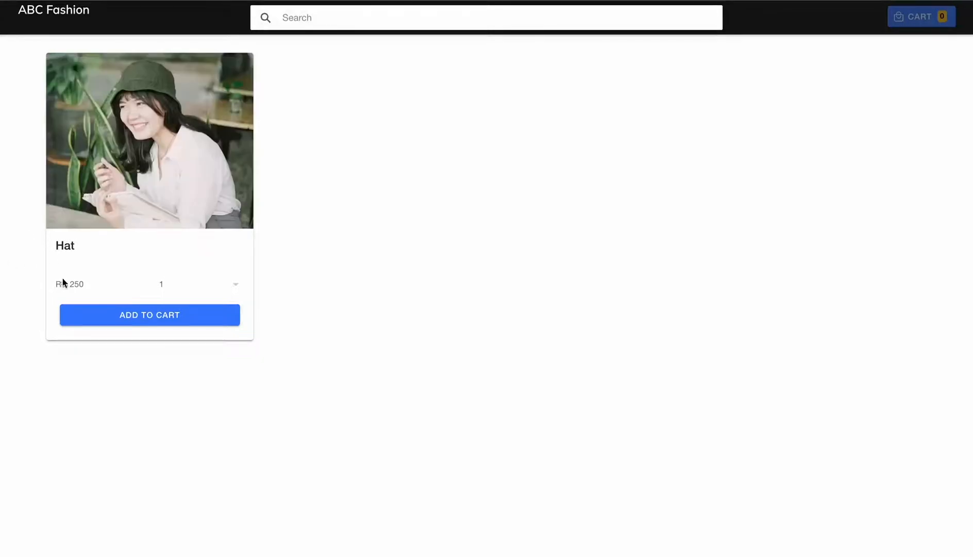
pyautogui.click(234, 284)
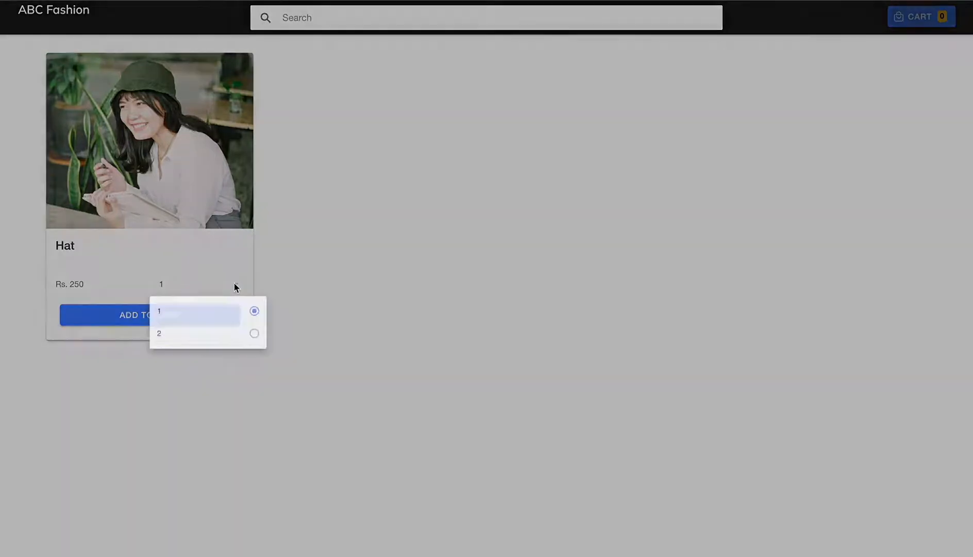
pyautogui.click(210, 344)
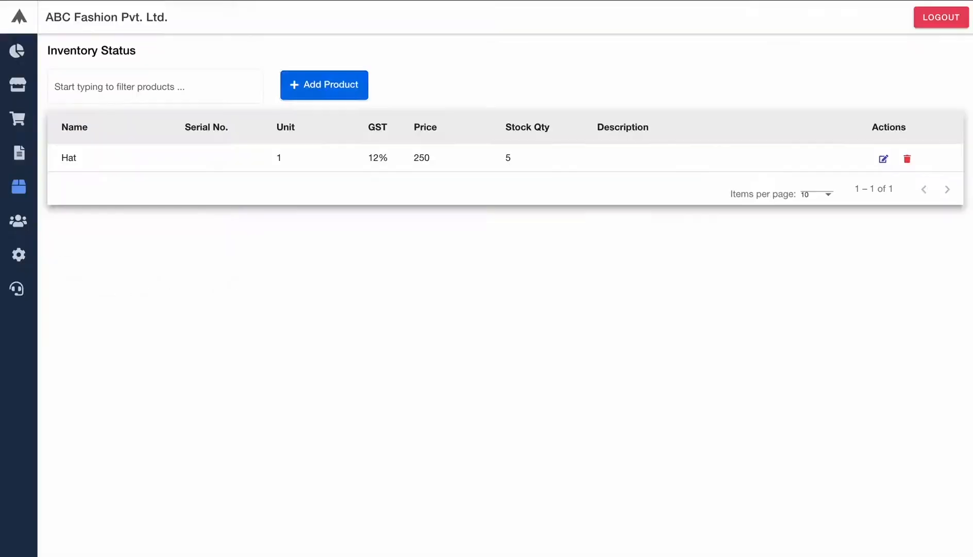
pyautogui.click(324, 85)
# - Start a new product named Shirt with the shirt.jpg photo
pyautogui.click(317, 87)
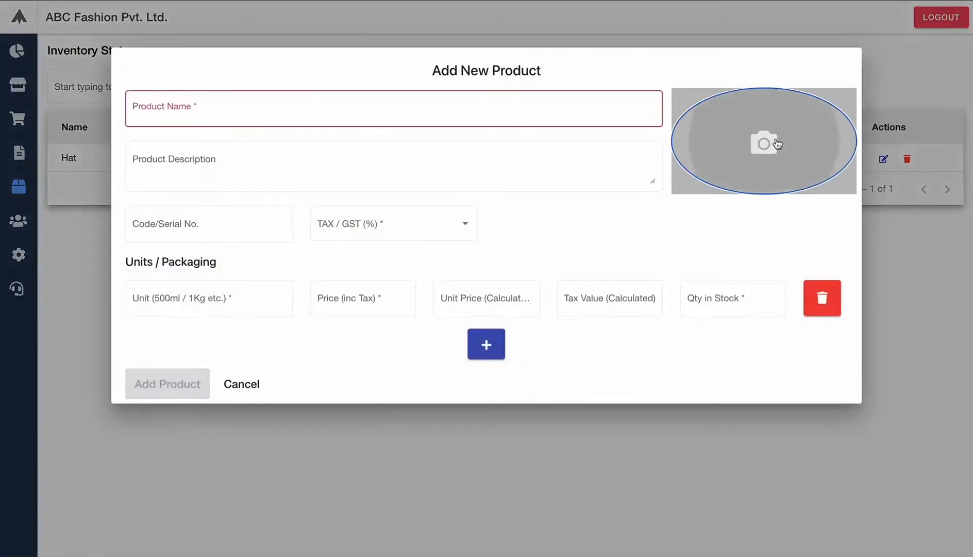
pyautogui.click(777, 144)
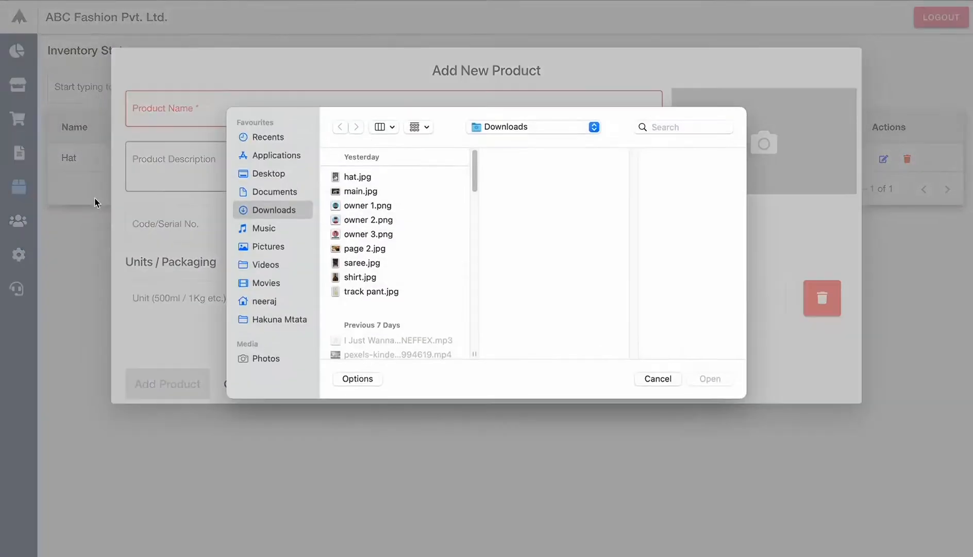
pyautogui.click(352, 292)
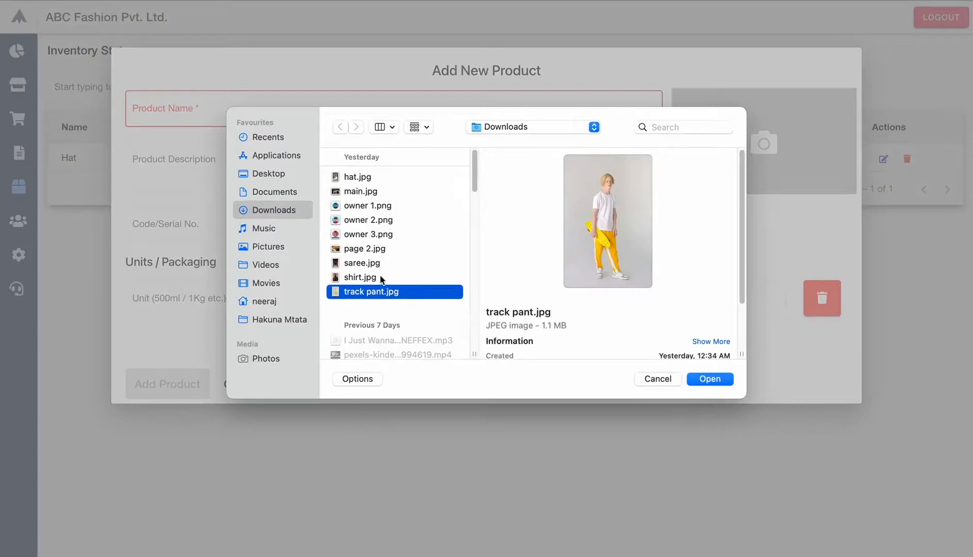
pyautogui.click(359, 278)
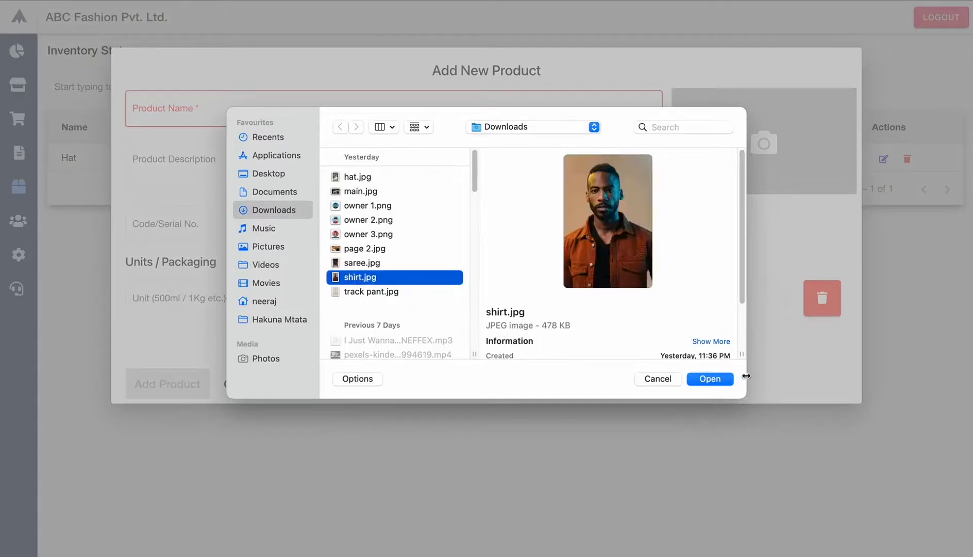
pyautogui.click(724, 379)
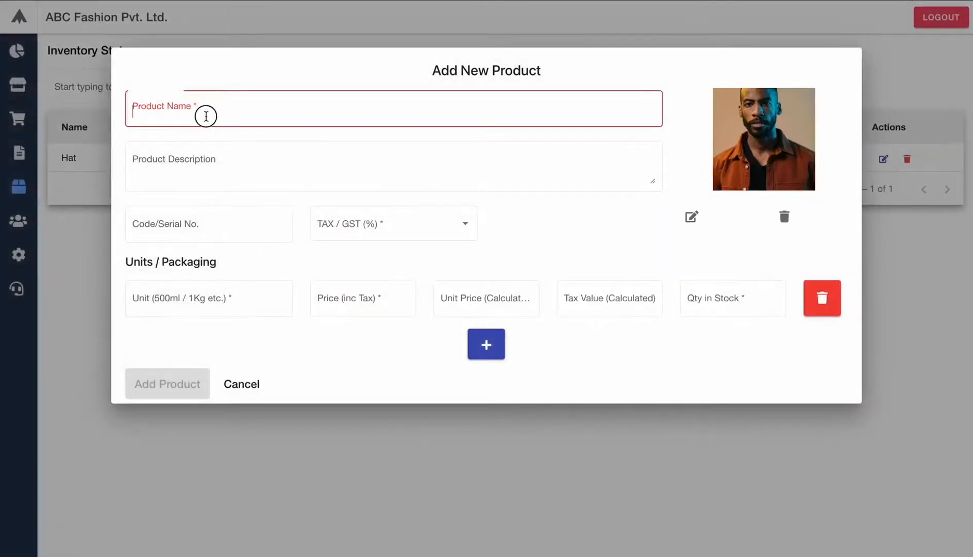
pyautogui.click(207, 115)
pyautogui.write('Shirt')
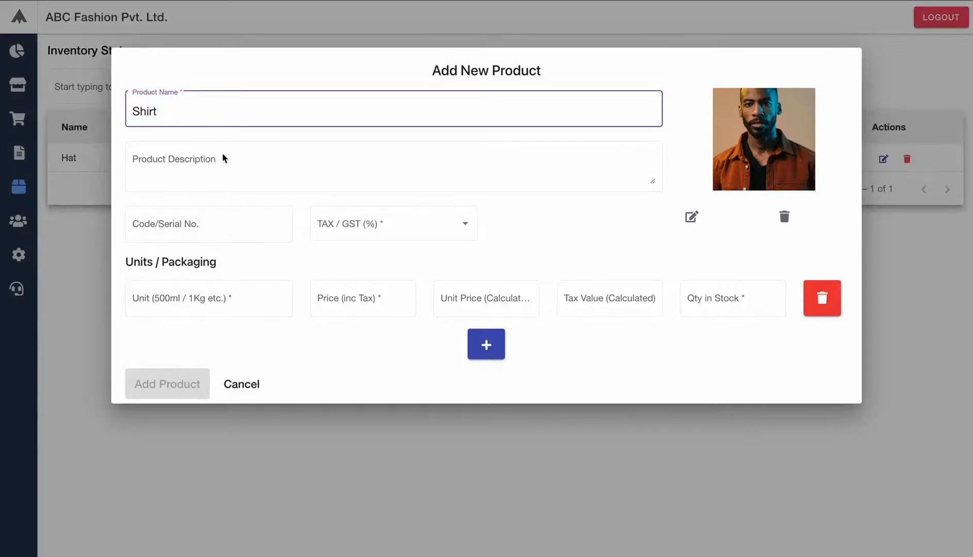
# - Give the Shirt 28% GST, unit 1, price 999 and 10 in stock, and save it
pyautogui.click(423, 228)
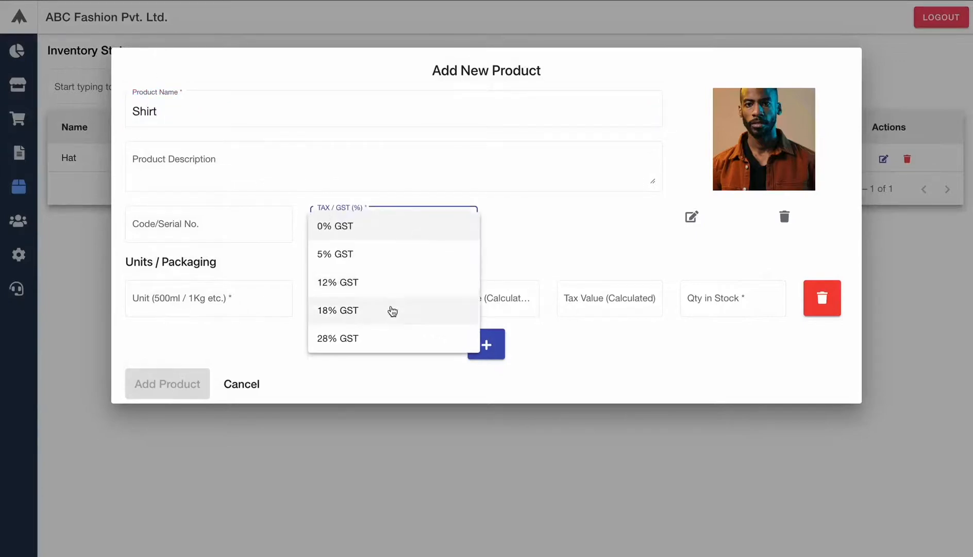
pyautogui.click(363, 335)
pyautogui.click(234, 302)
pyautogui.write('1')
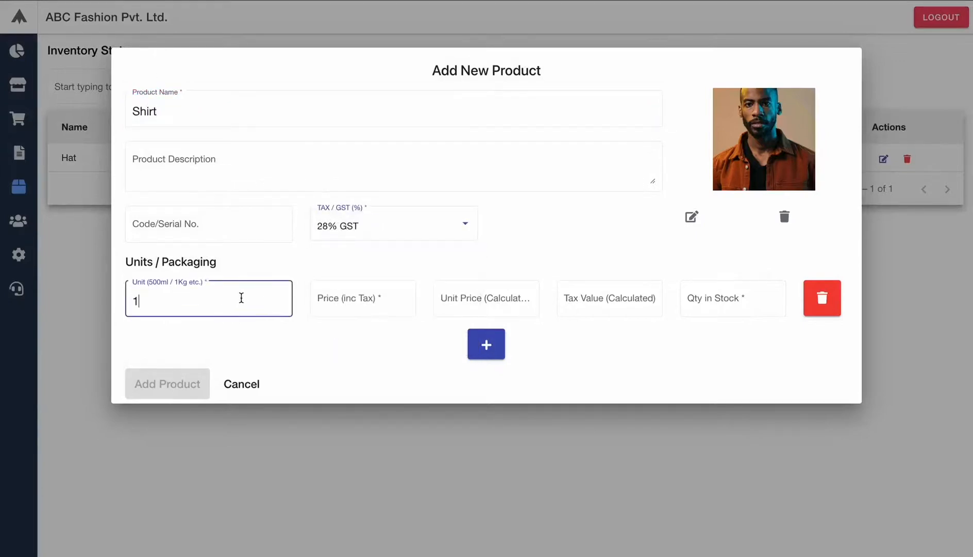
pyautogui.click(397, 298)
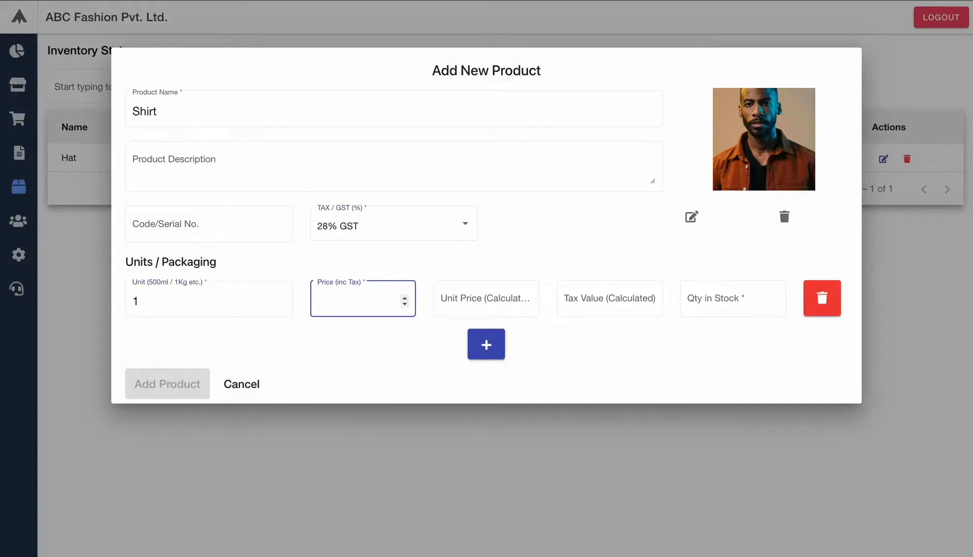
pyautogui.write('999')
pyautogui.click(708, 292)
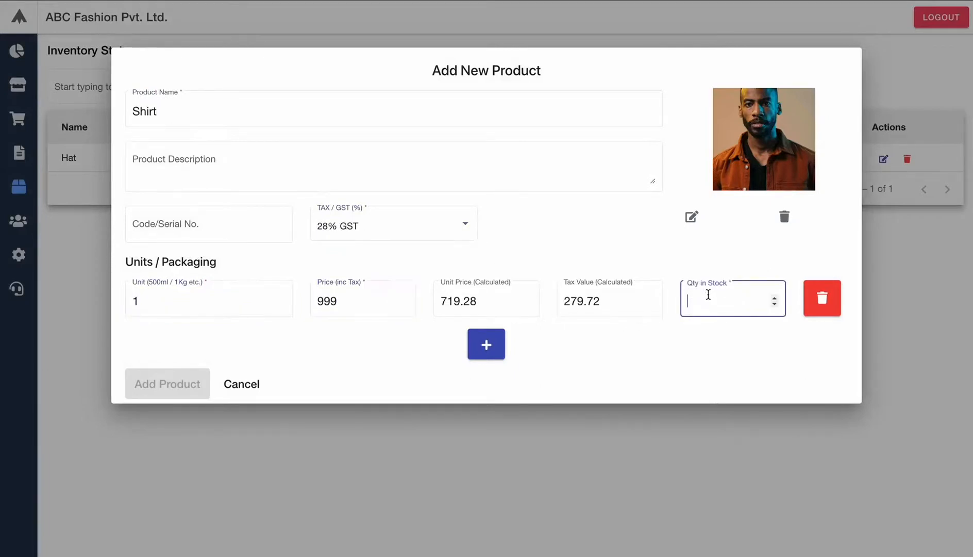
pyautogui.write('10')
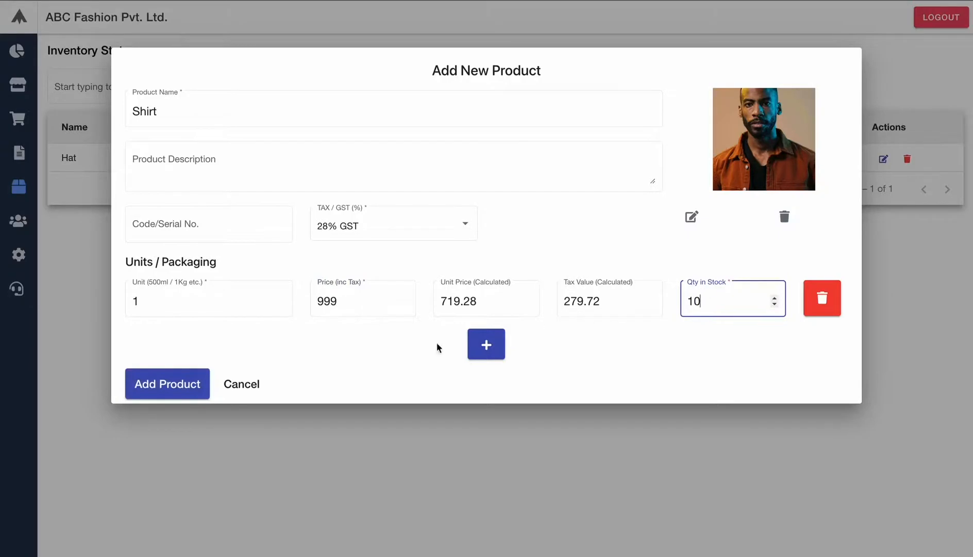
pyautogui.click(168, 387)
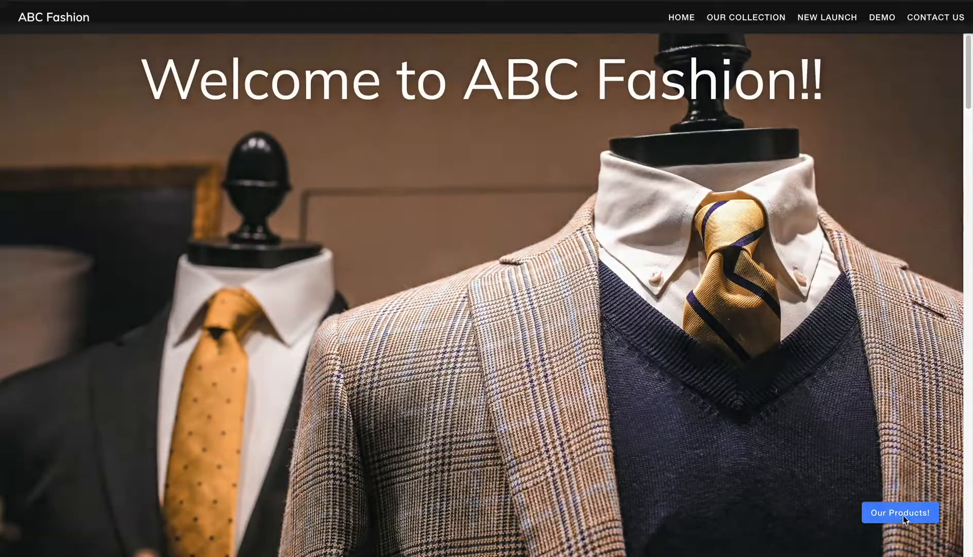
# - Edit the Shirt product to add the description 'Cotton Material' and update it
pyautogui.click(902, 513)
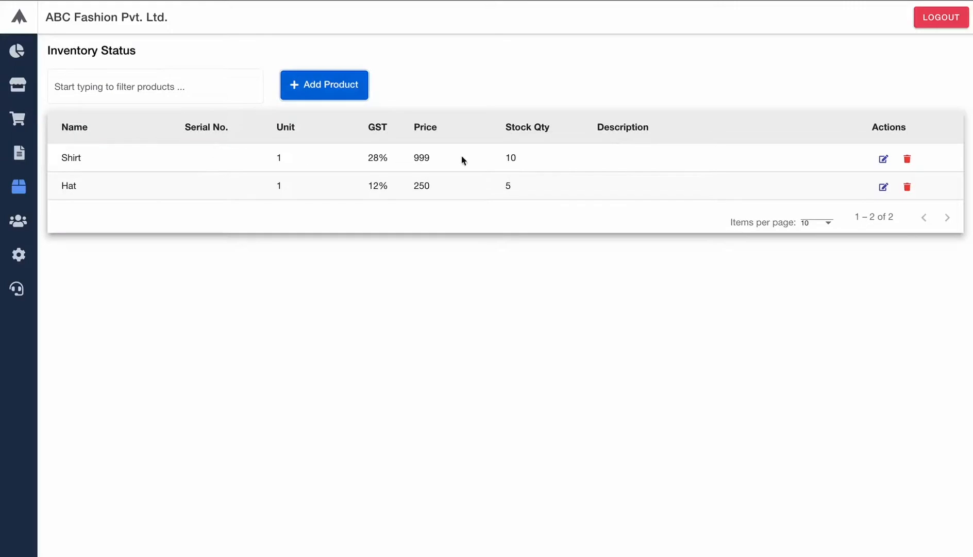
pyautogui.click(884, 160)
pyautogui.click(233, 127)
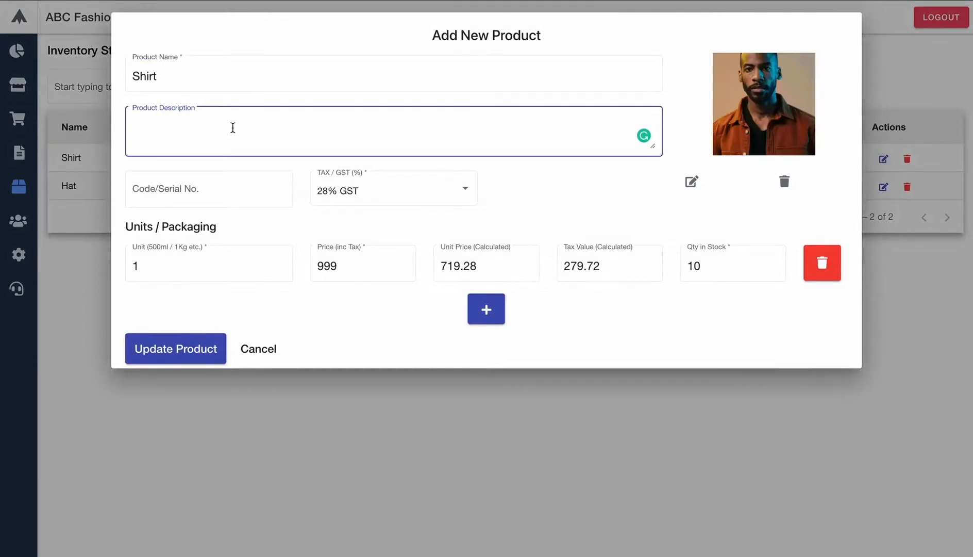
pyautogui.write('Cotton Material')
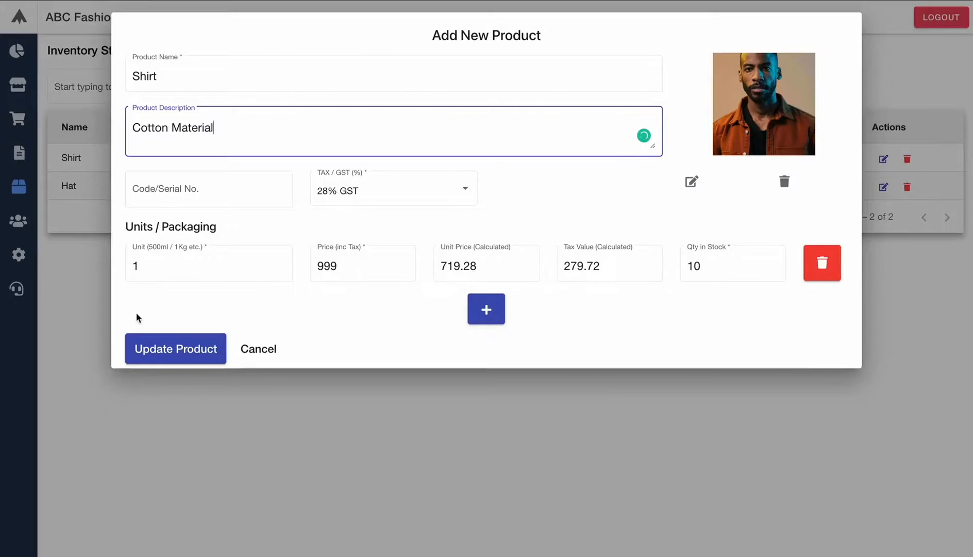
pyautogui.click(168, 353)
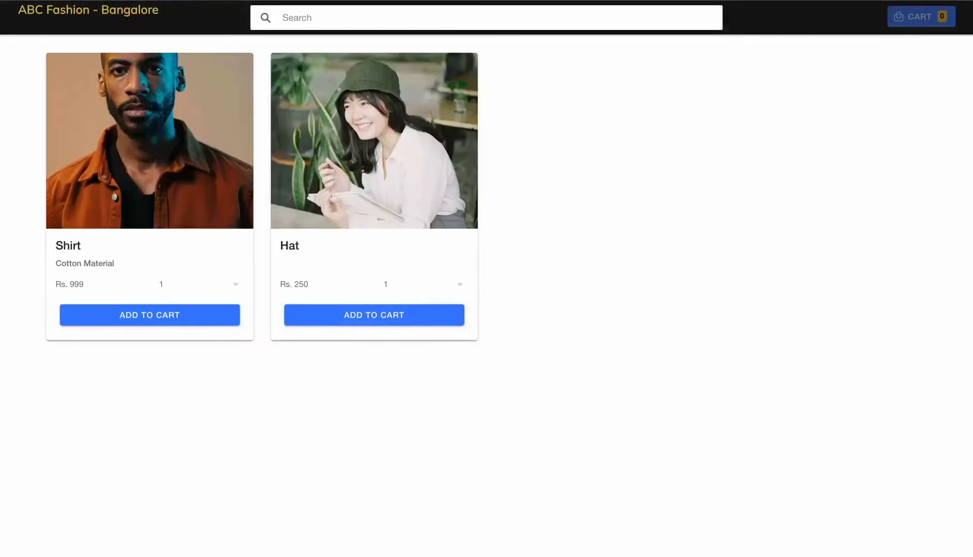
# - Return to the ABC Fashion - Bangalore home page and scroll through its sections and back to the top
pyautogui.click(16, 1)
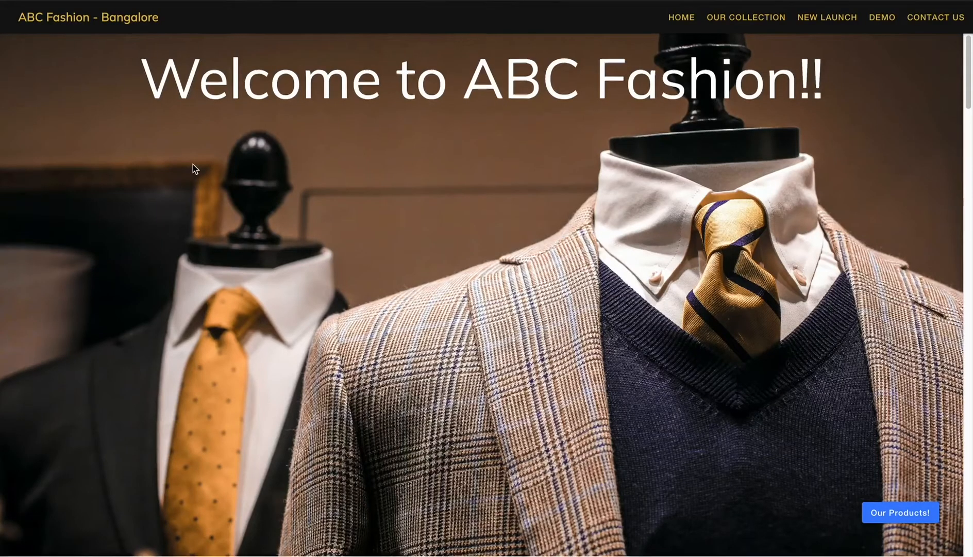
pyautogui.scroll(-20, 194, 165)
pyautogui.scroll(-20, 193, 167)
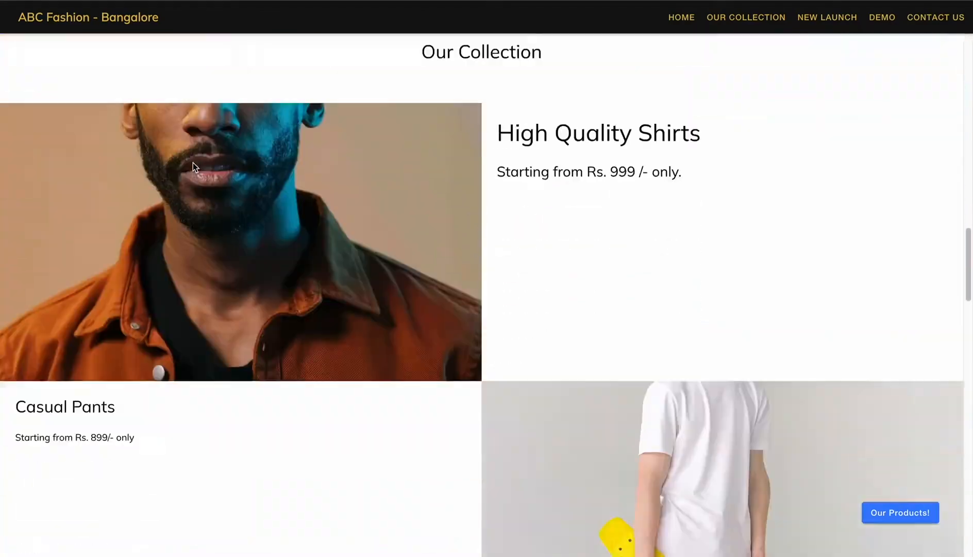
pyautogui.scroll(-15, 192, 164)
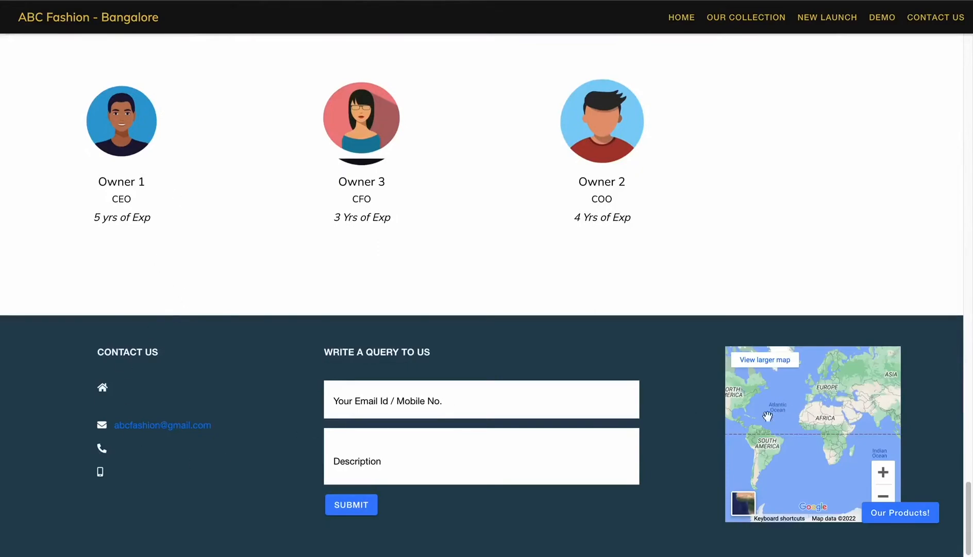
pyautogui.scroll(10, 119, 288)
pyautogui.scroll(15, 119, 288)
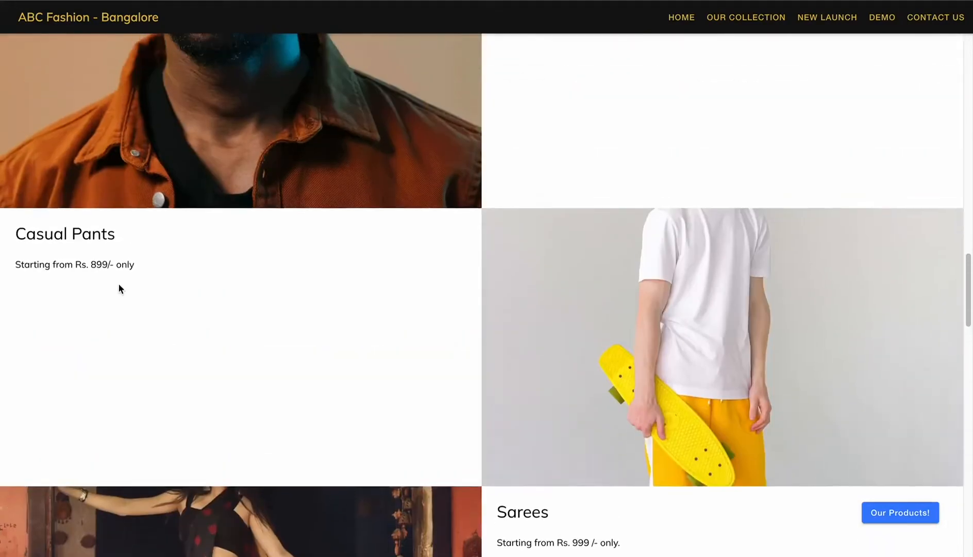
pyautogui.scroll(10, 119, 288)
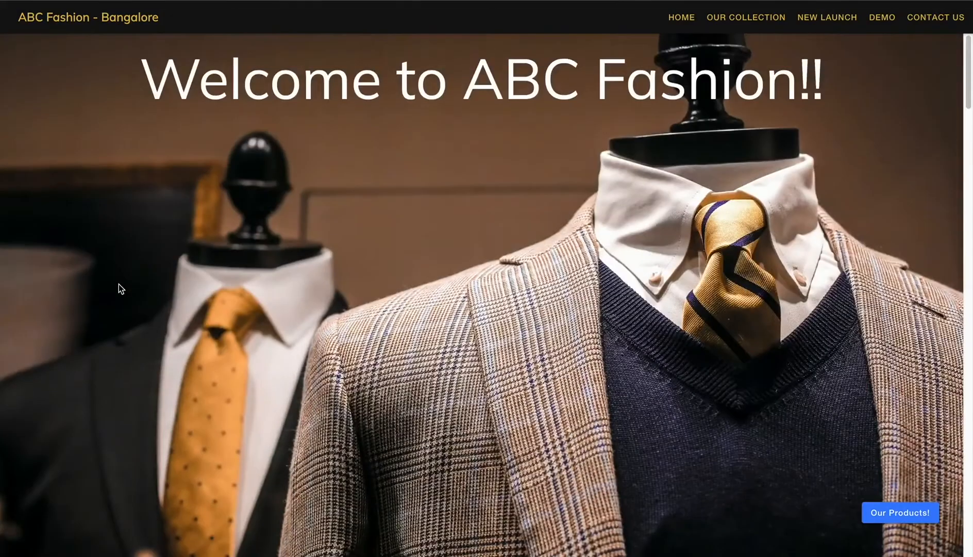